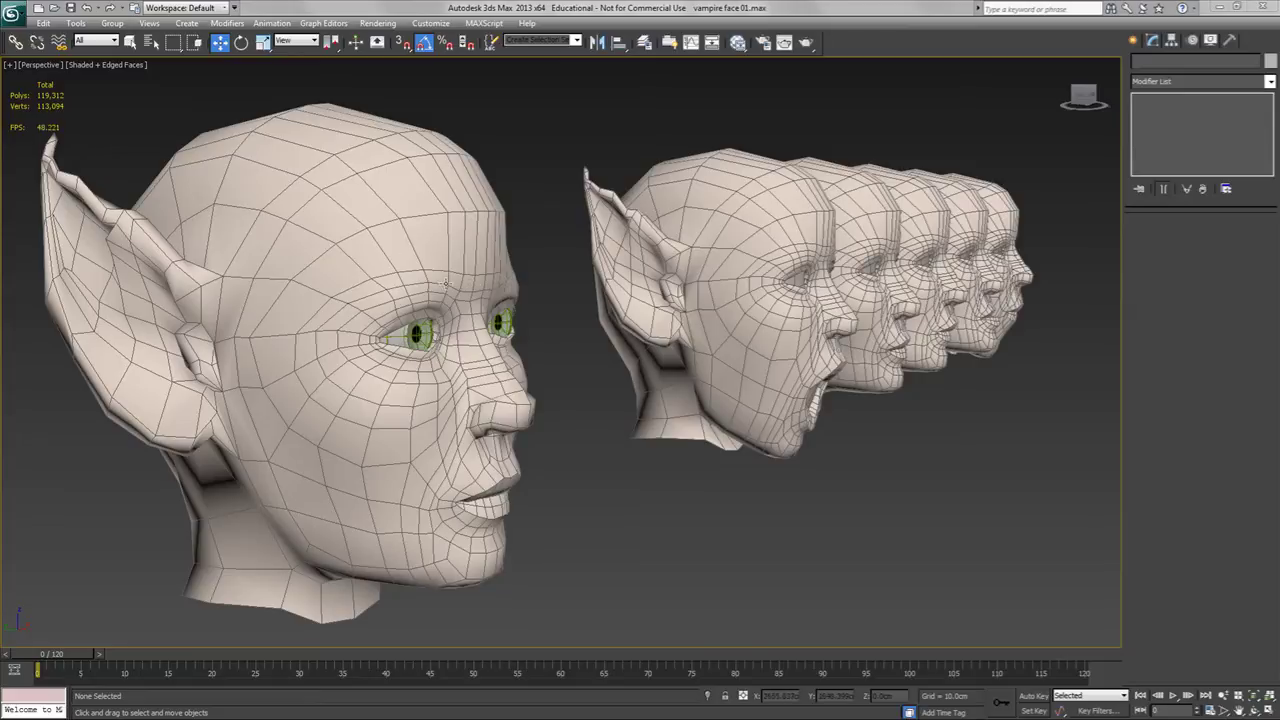
Start an edge selection on the large reference head, picking one edge on the upper scalp and three down the forehead.
{"action": "left_click", "coordinate": [445, 254]}
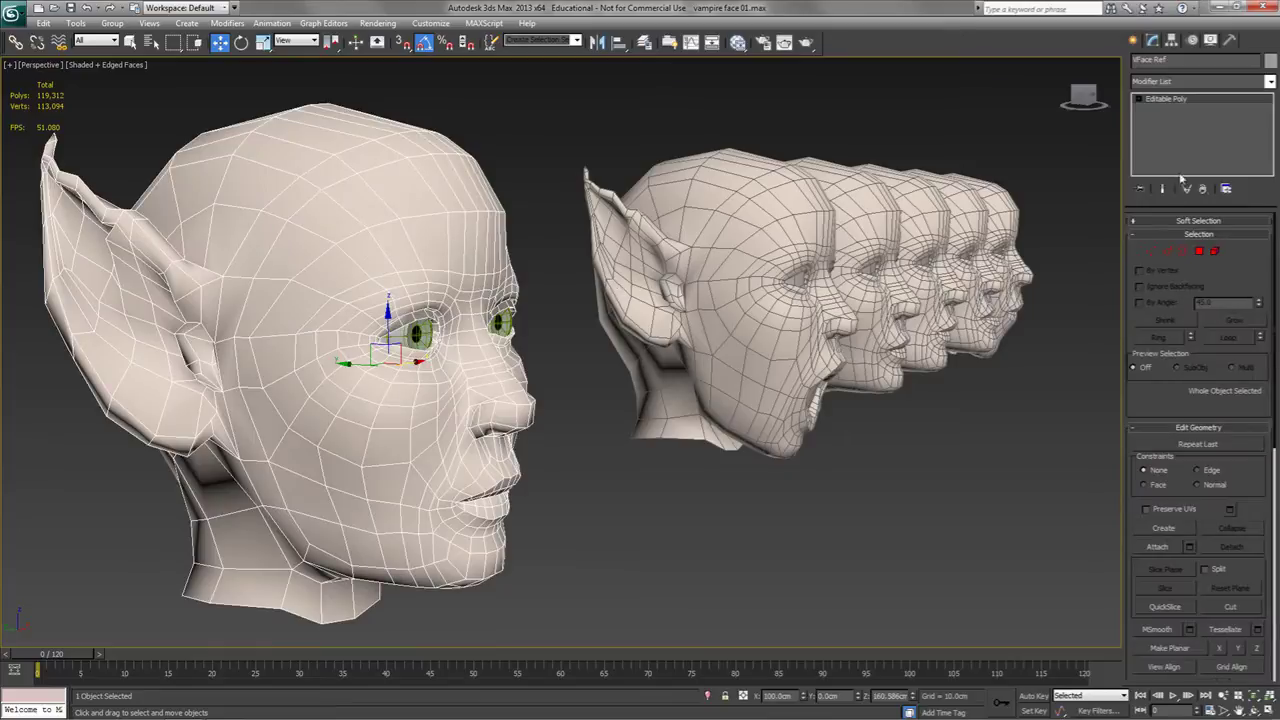
{"action": "left_click", "coordinate": [1167, 251]}
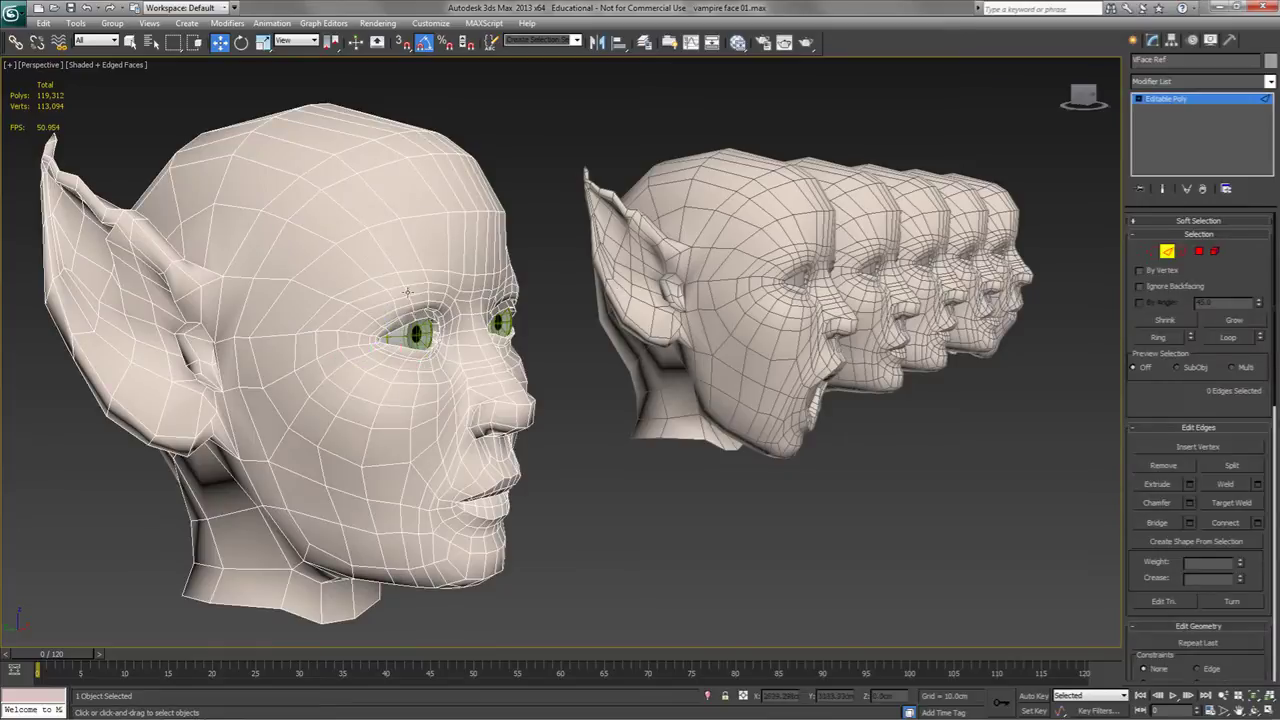
{"action": "left_click", "coordinate": [393, 149]}
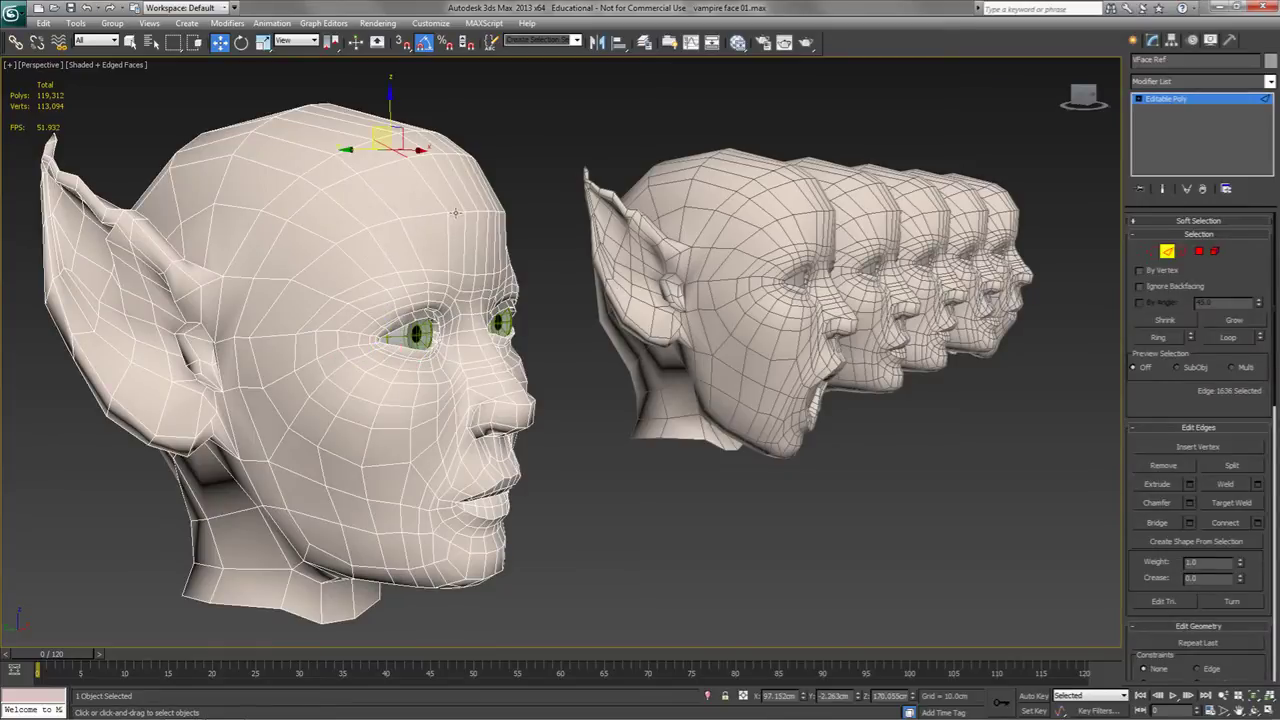
{"action": "left_click", "coordinate": [448, 249], "text": "ctrl"}
{"action": "left_click", "coordinate": [448, 278], "text": "ctrl"}
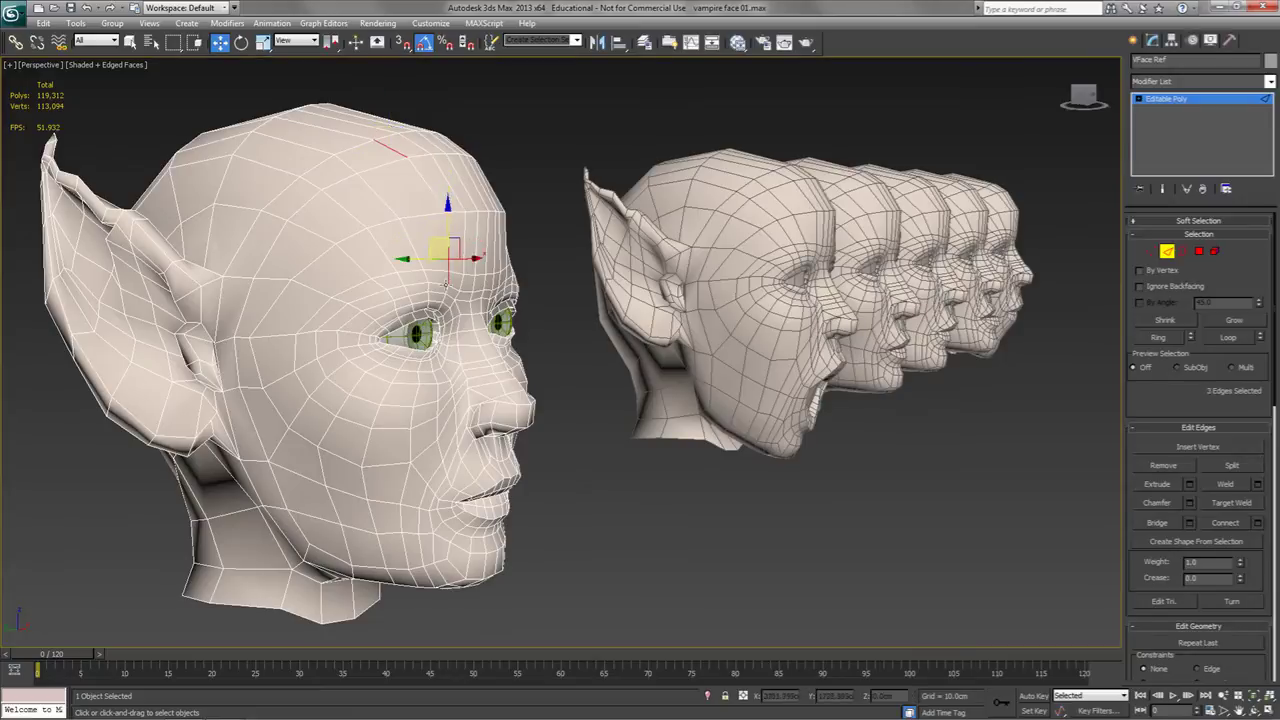
{"action": "left_click", "coordinate": [446, 288], "text": "ctrl"}
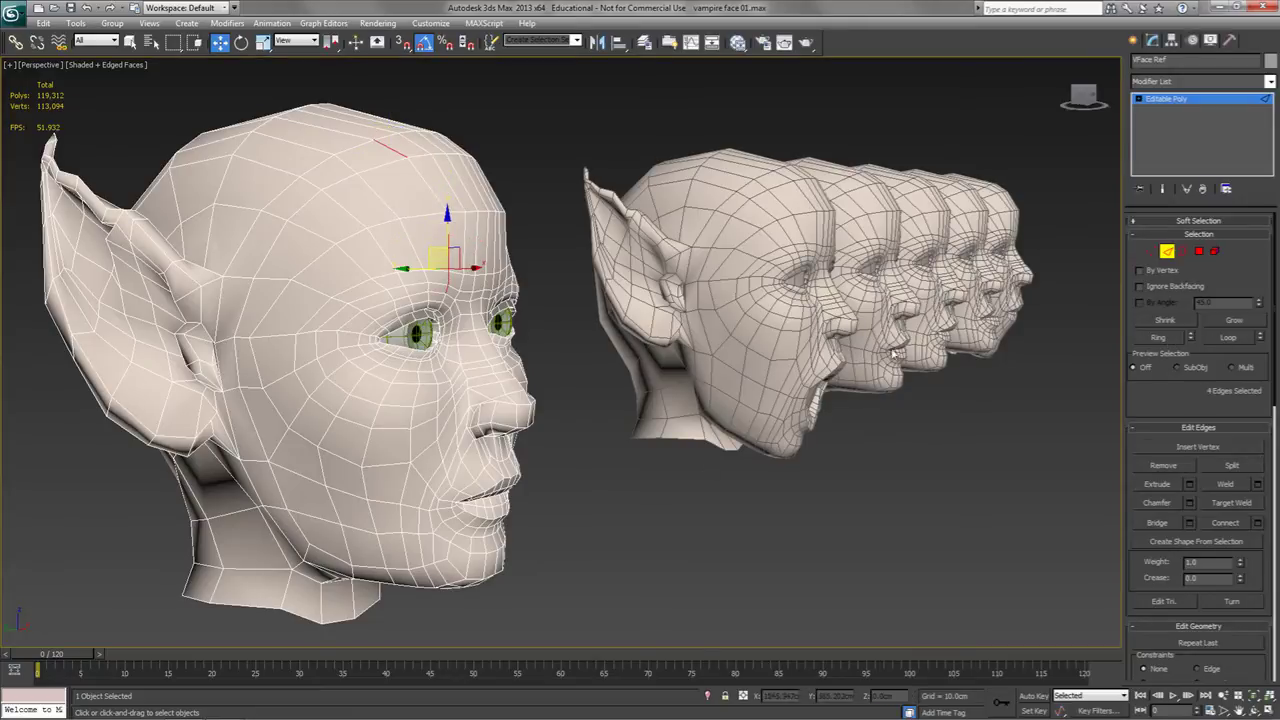
Add one edge between the brows and one above the other eye, then expand the selection to full edge rings.
{"action": "middle_click_drag", "start_coordinate": [476, 390], "coordinate": [488, 319], "text": "alt"}
{"action": "scroll", "coordinate": [489, 319], "scroll_direction": "up", "scroll_amount": 3}
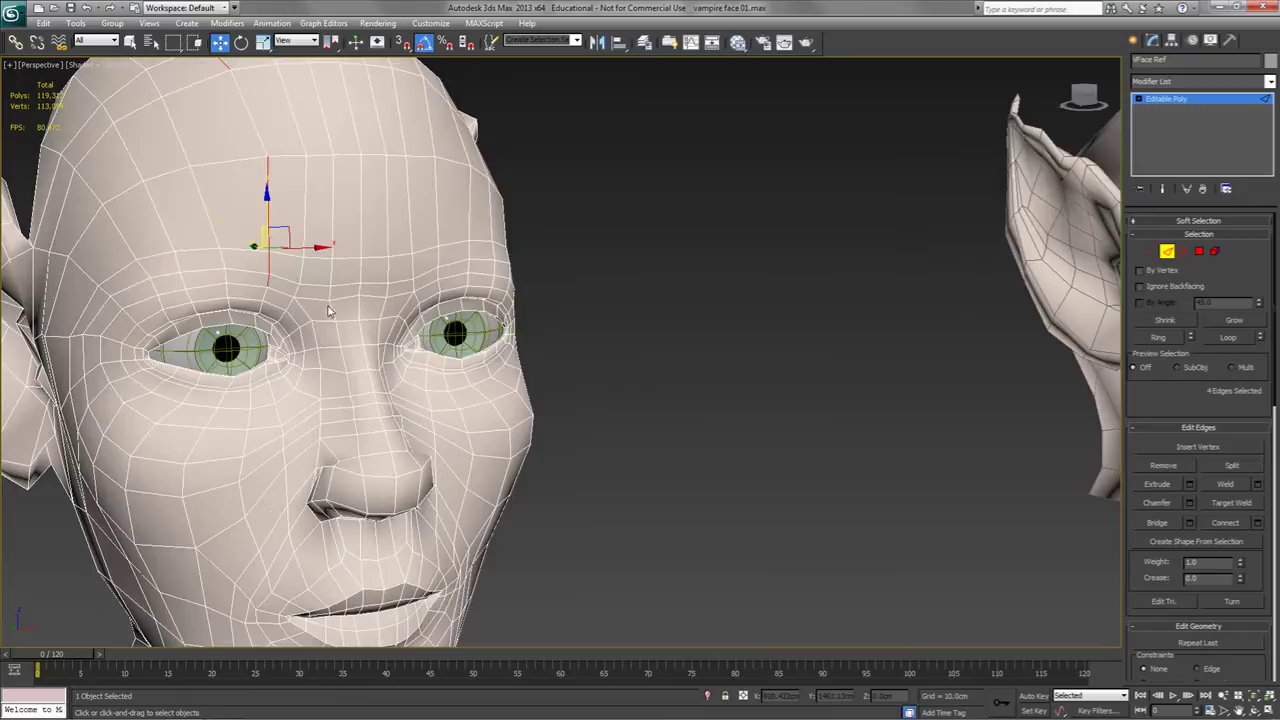
{"action": "left_click", "coordinate": [366, 295], "text": "ctrl"}
{"action": "left_click", "coordinate": [432, 276], "text": "ctrl"}
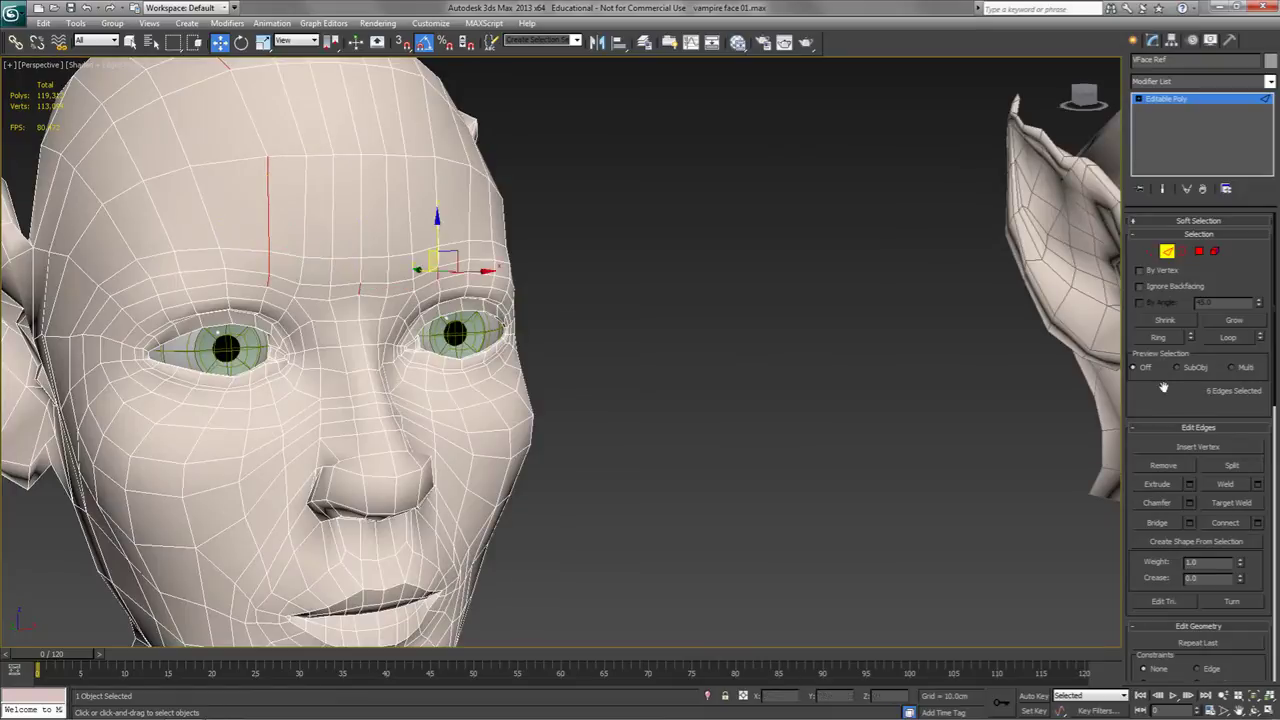
{"action": "left_click", "coordinate": [1159, 338]}
{"action": "middle_click_drag", "start_coordinate": [660, 310], "coordinate": [600, 340], "text": "alt"}
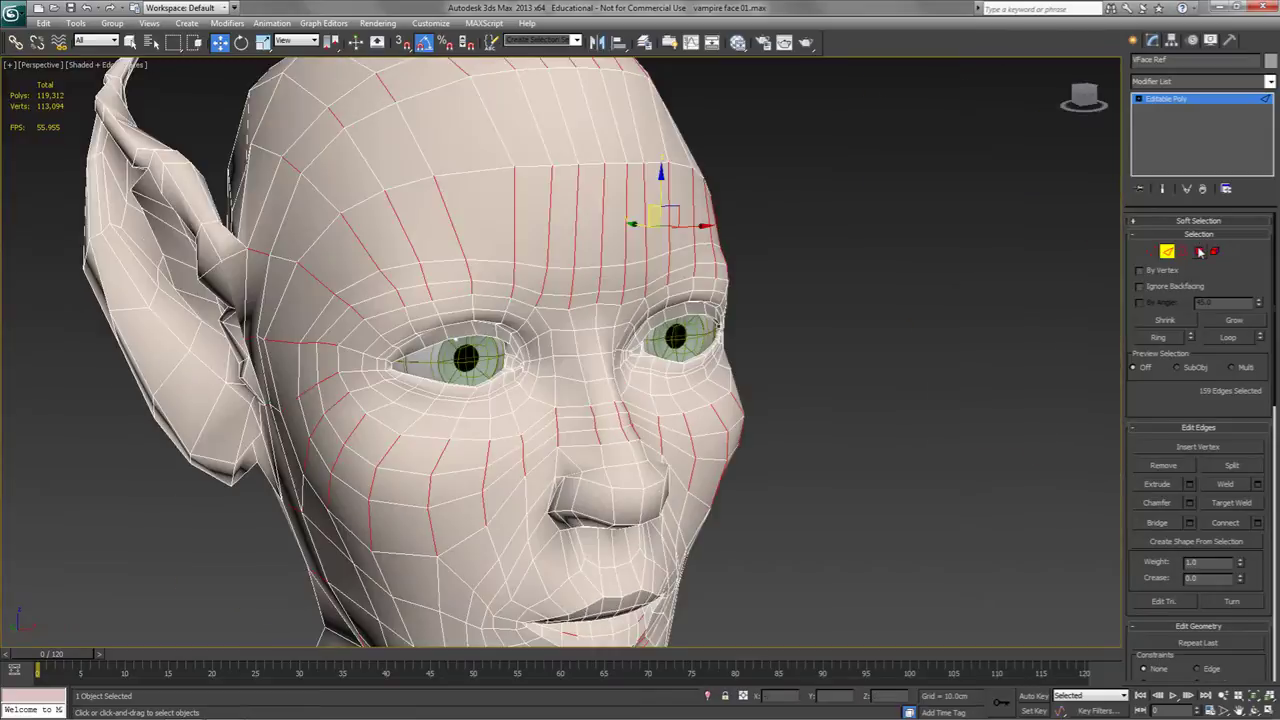
Convert the edge rings to polygons and add the unselected temple and forehead polygons to form a mask around the eyes.
{"action": "left_click", "coordinate": [1199, 251], "text": "ctrl"}
{"action": "middle_click_drag", "start_coordinate": [410, 208], "coordinate": [475, 211], "text": "alt"}
{"action": "middle_click_drag", "start_coordinate": [359, 273], "coordinate": [400, 270], "text": "alt"}
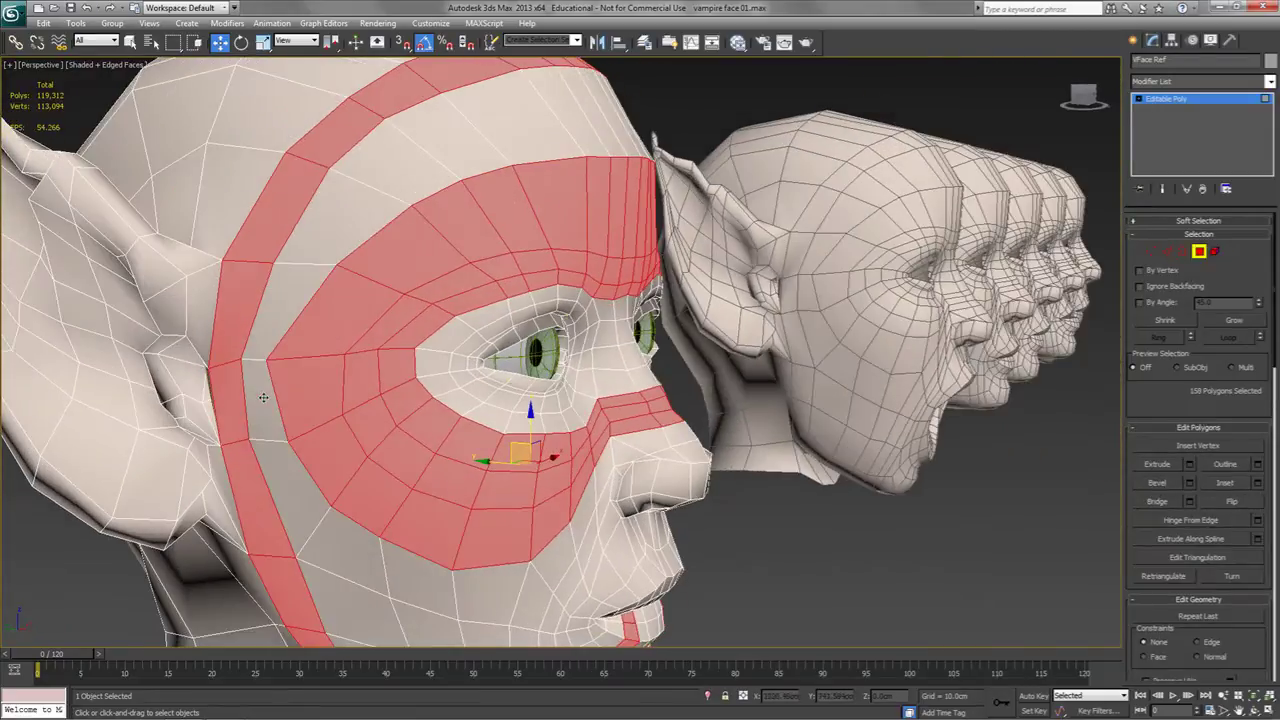
{"action": "left_click", "coordinate": [263, 397], "text": "ctrl"}
{"action": "left_click", "coordinate": [283, 301], "text": "ctrl"}
{"action": "left_click", "coordinate": [345, 225], "text": "ctrl"}
{"action": "left_click", "coordinate": [406, 181], "text": "ctrl"}
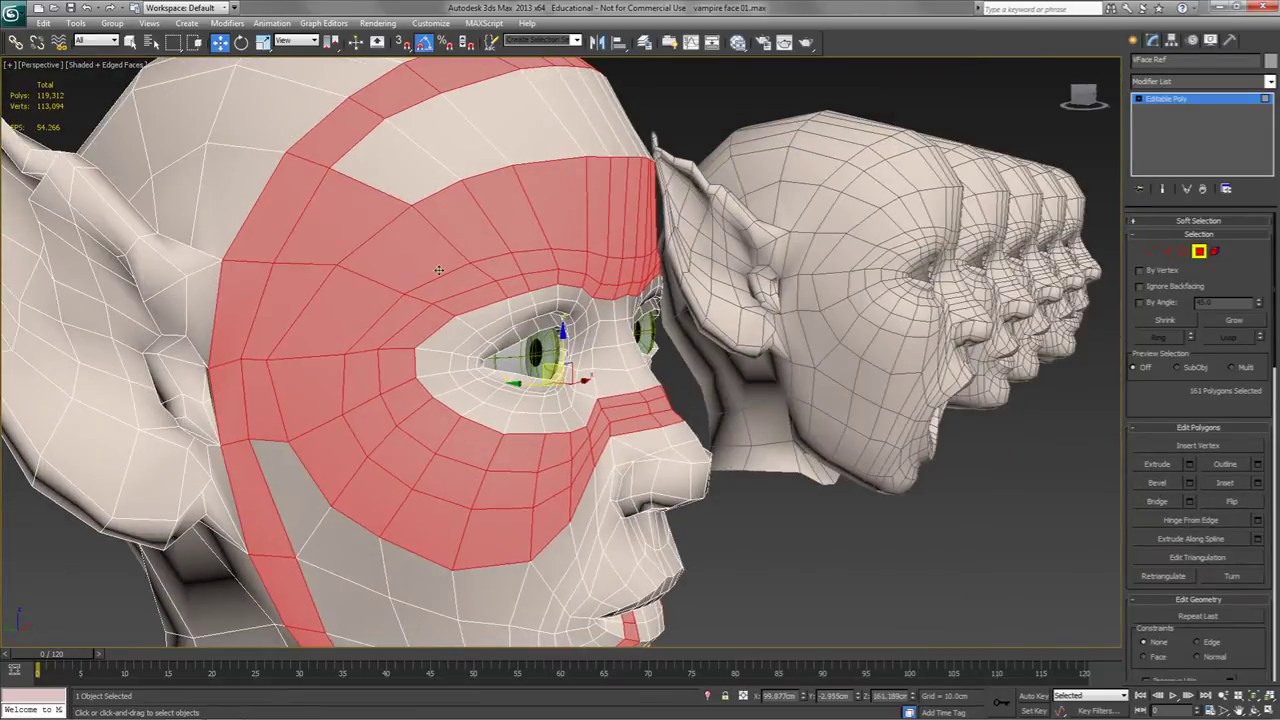
{"action": "key", "text": "q"}
{"action": "middle_click_drag", "start_coordinate": [410, 431], "coordinate": [372, 446], "text": "alt"}
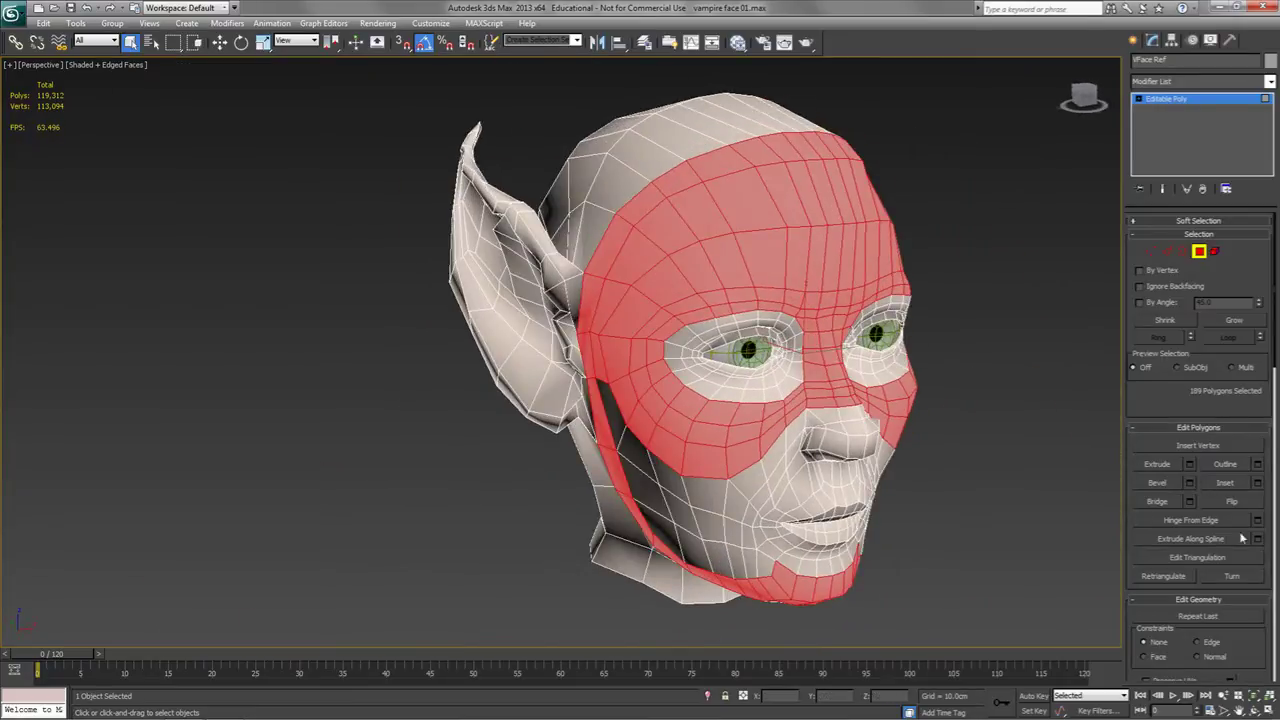
Detach the selected polygons as a clone named VFace Ref Skull and give it a dark blue object color.
{"action": "left_click_drag", "start_coordinate": [1260, 628], "coordinate": [1265, 480]}
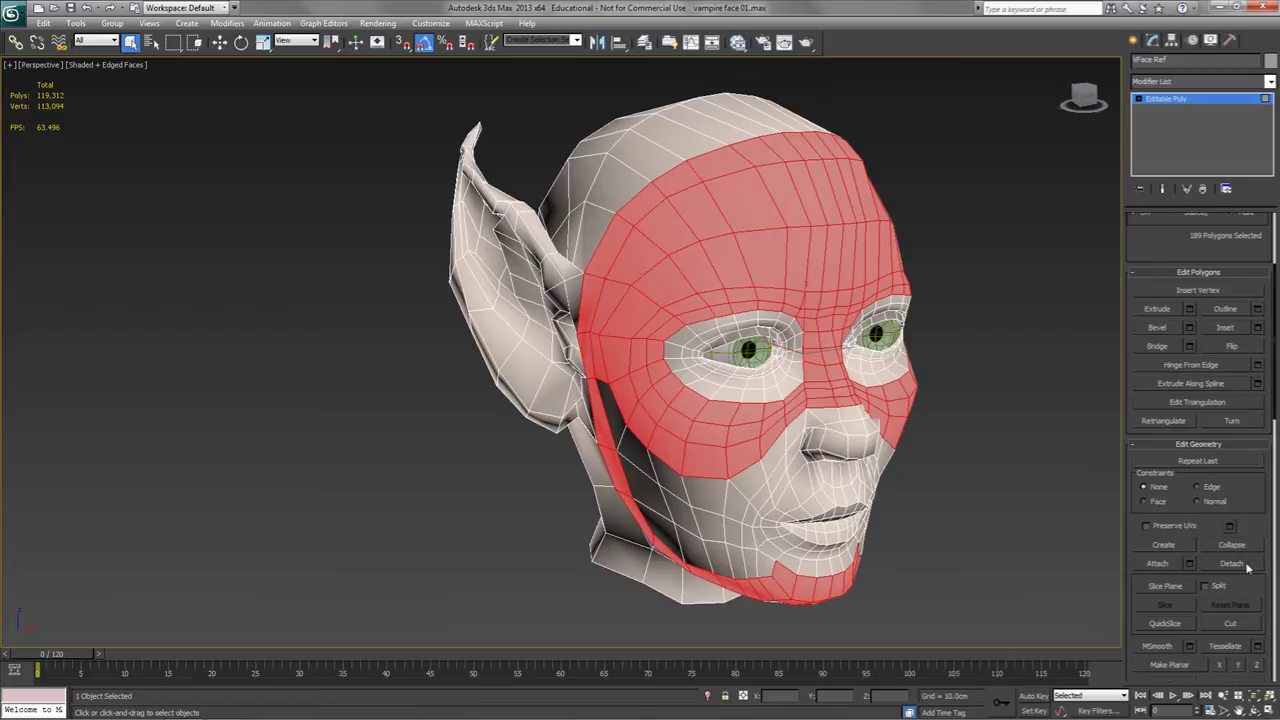
{"action": "left_click", "coordinate": [1232, 563]}
{"action": "left_click", "coordinate": [549, 388]}
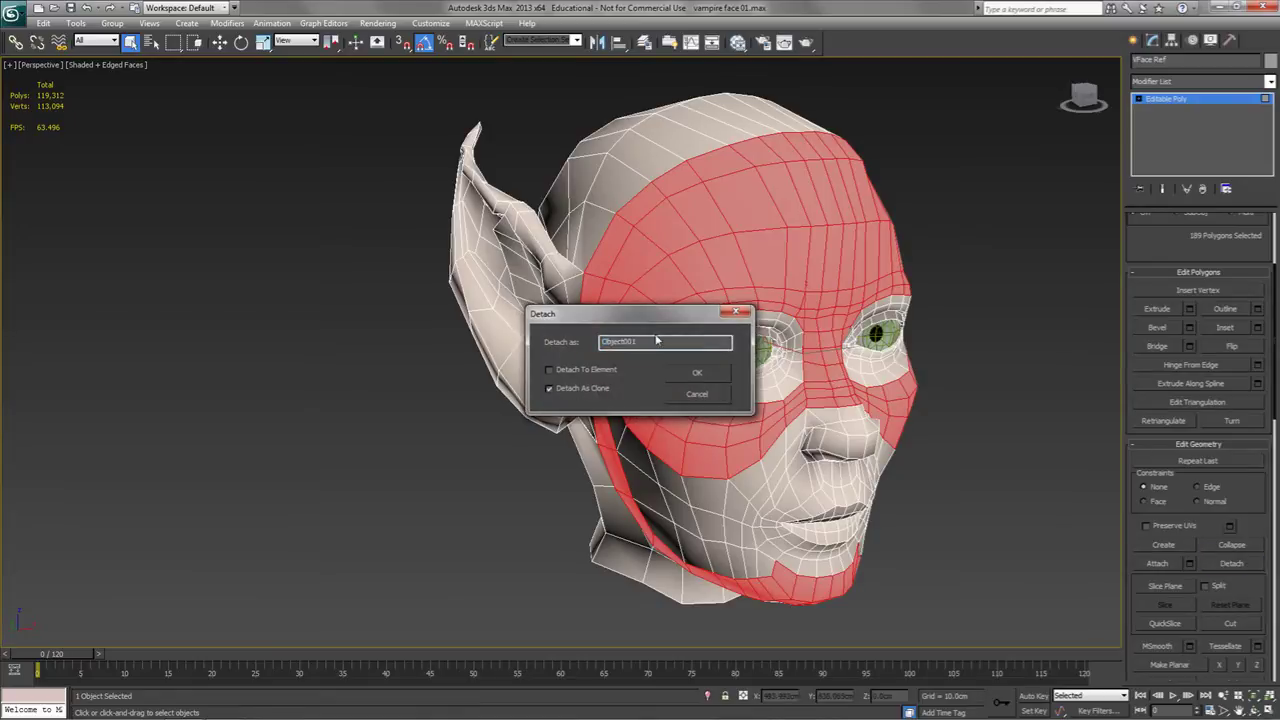
{"action": "type", "text": "VFace Ref Skull"}
{"action": "key", "text": "Return"}
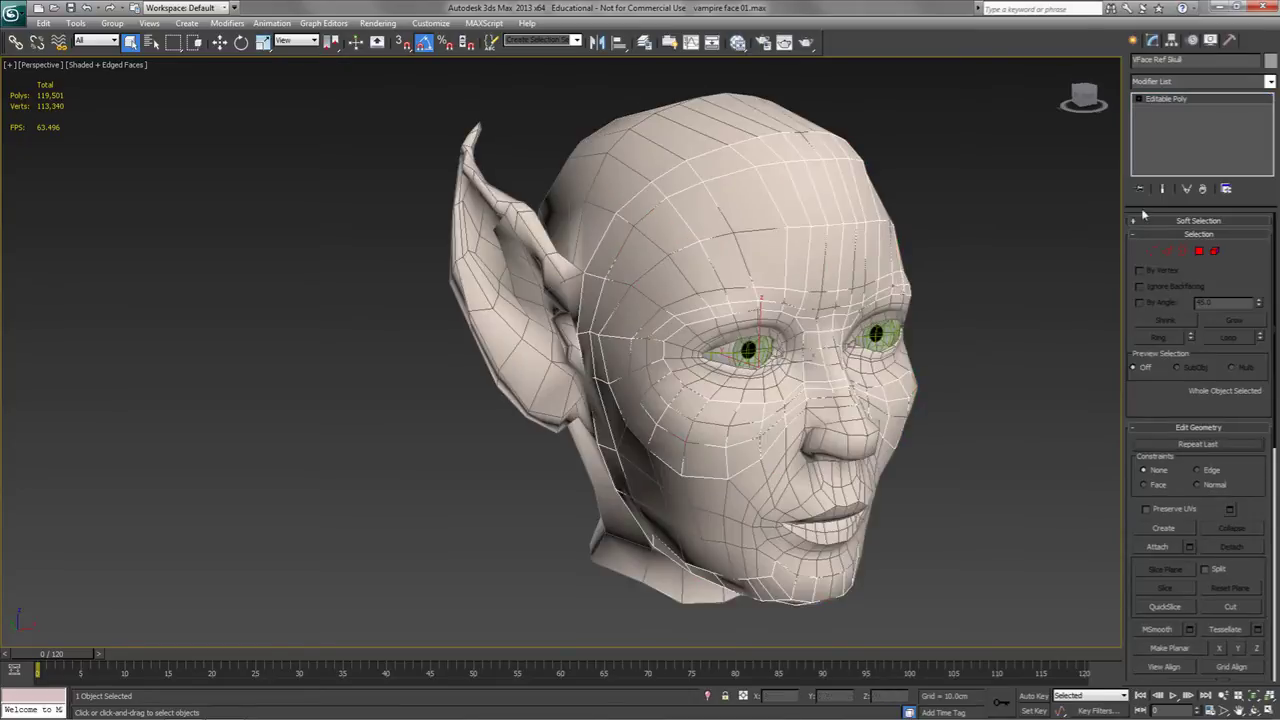
{"action": "left_click", "coordinate": [1270, 60]}
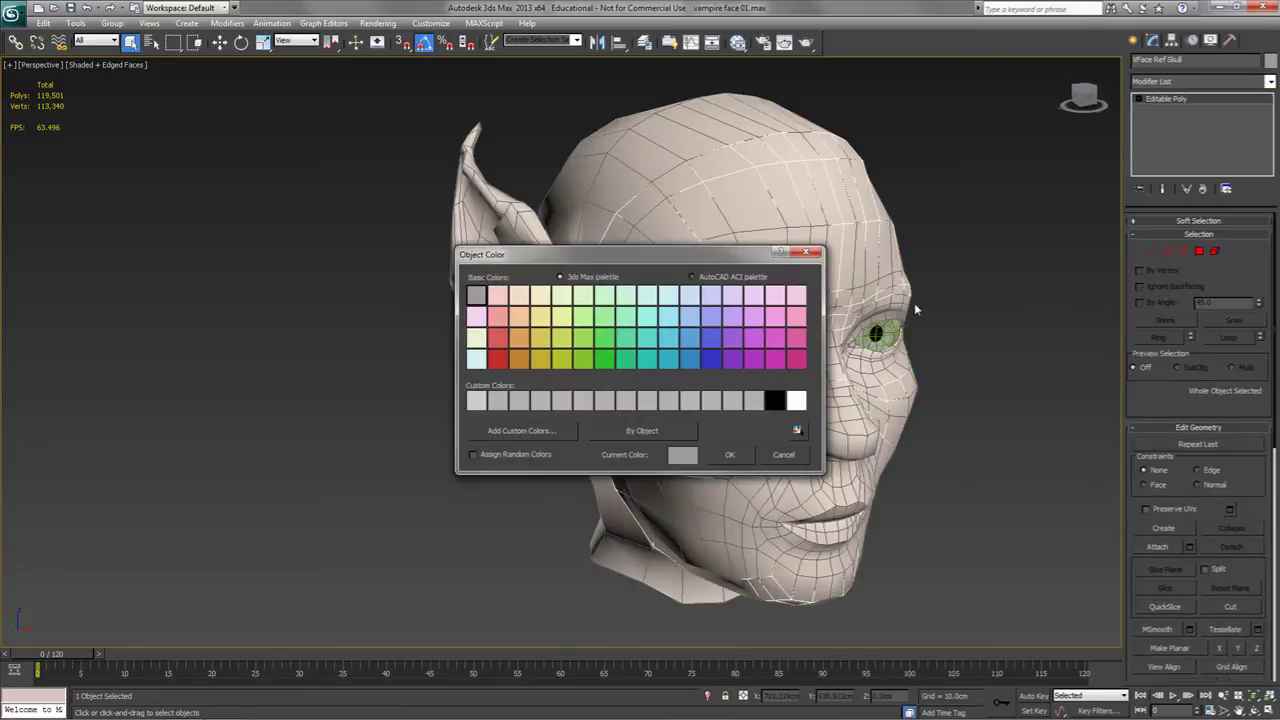
{"action": "left_click", "coordinate": [711, 358]}
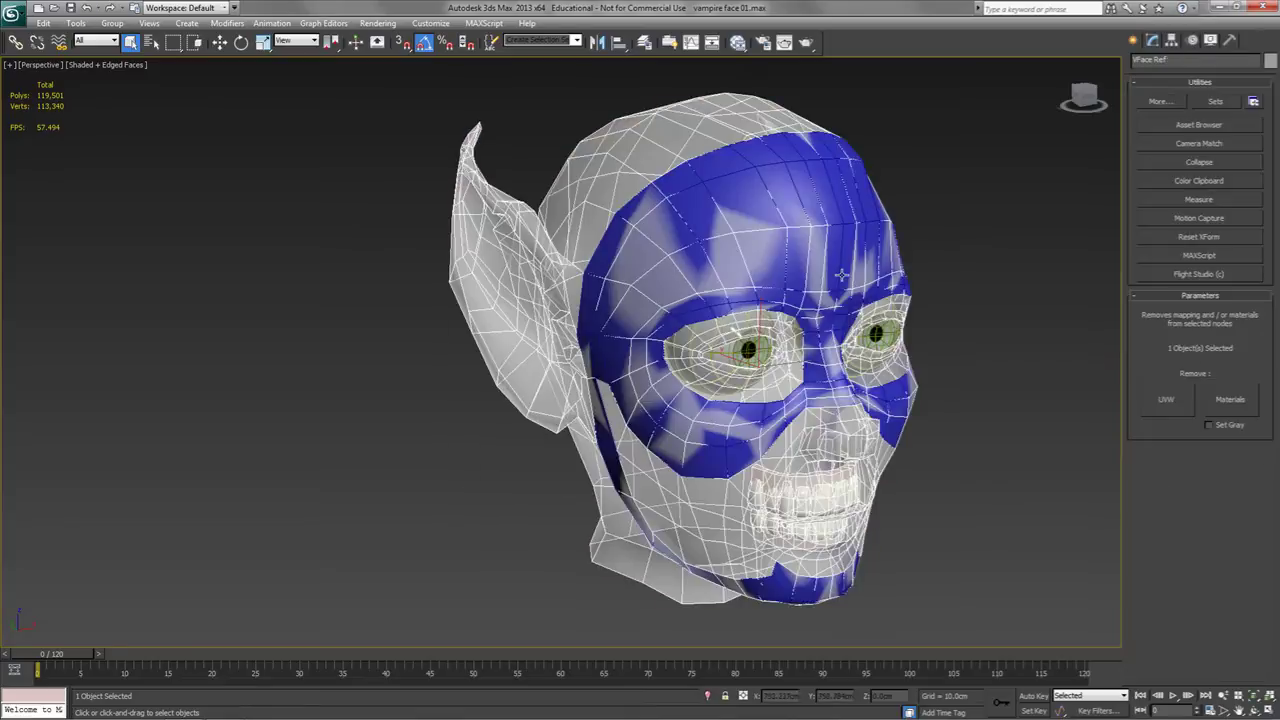
Add a Push modifier of -0.3 cm to the blue skull mask and turn off see-through display on the reference head.
{"action": "left_click", "coordinate": [1152, 40]}
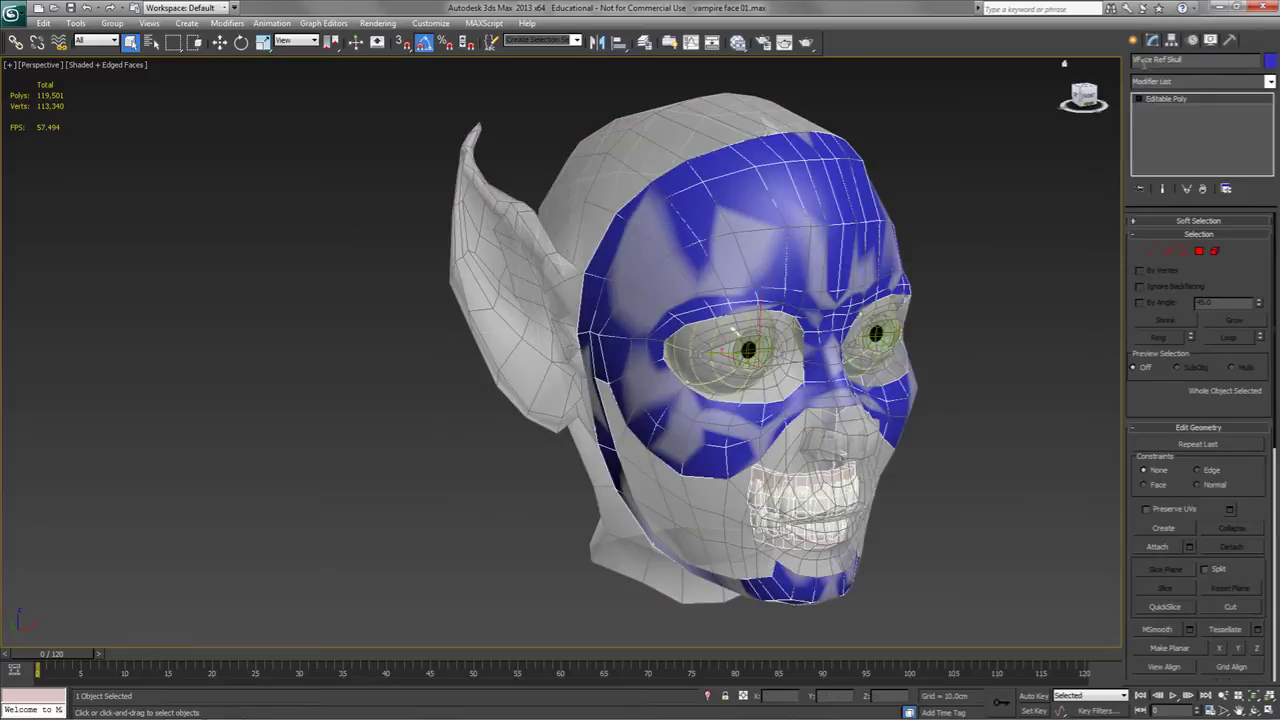
{"action": "left_click", "coordinate": [1270, 81]}
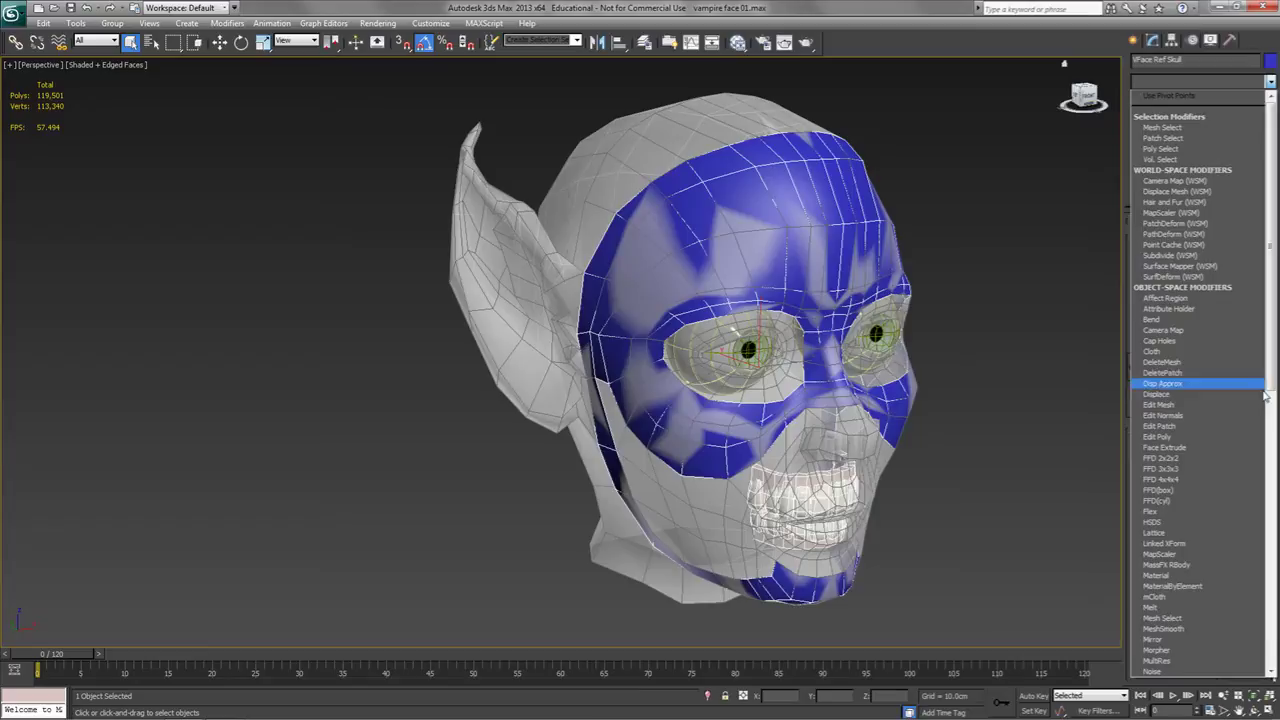
{"action": "left_click_drag", "start_coordinate": [1271, 400], "coordinate": [1268, 462]}
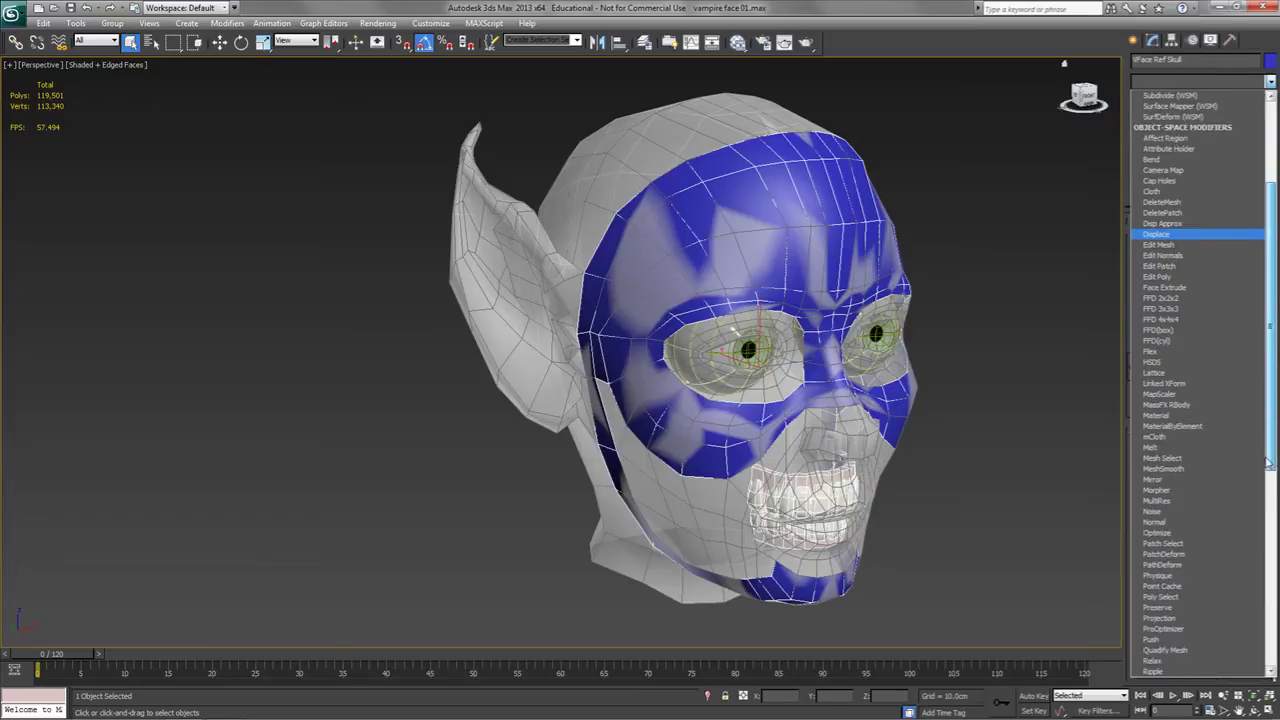
{"action": "left_click", "coordinate": [1152, 639]}
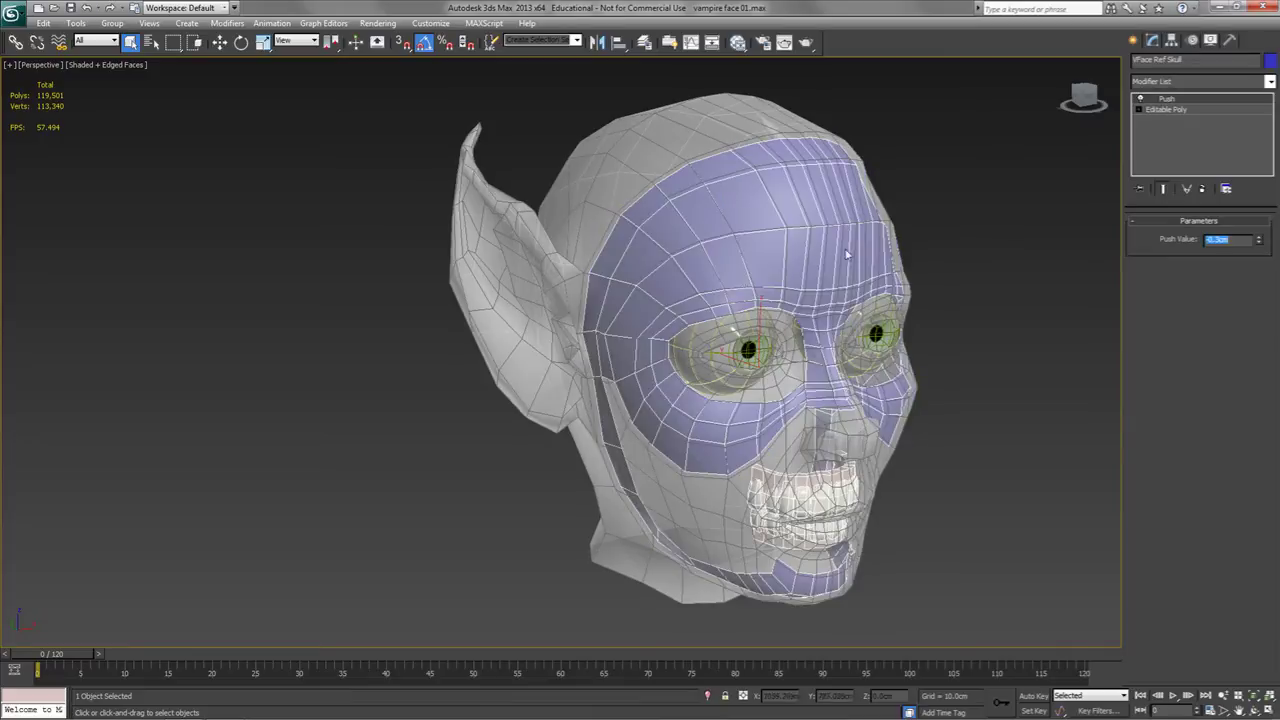
{"action": "middle_click_drag", "start_coordinate": [849, 254], "coordinate": [770, 275], "text": "alt"}
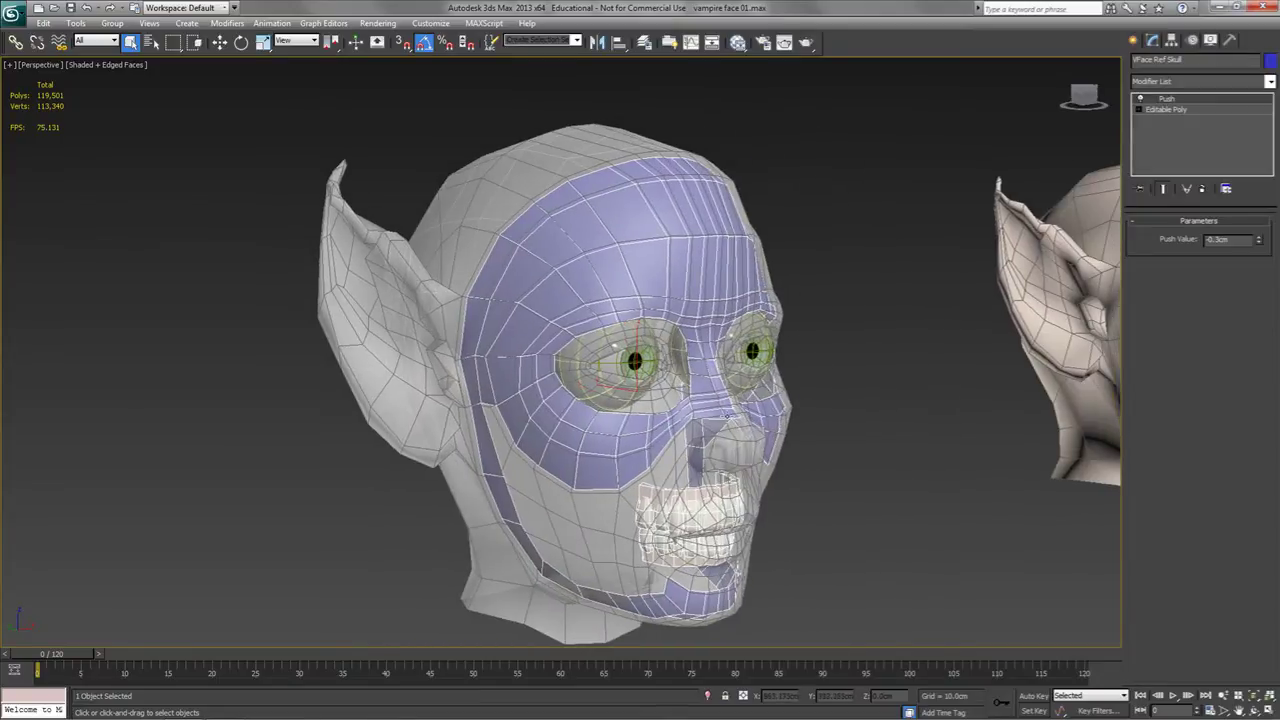
{"action": "left_click", "coordinate": [716, 456]}
{"action": "key", "text": "alt+x"}
In the Front view, clone all six reference head objects as copies placed above the open-mouthed head.
{"action": "middle_click_drag", "start_coordinate": [848, 474], "coordinate": [718, 466], "text": "alt"}
{"action": "scroll", "coordinate": [791, 469], "scroll_direction": "down", "scroll_amount": 4}
{"action": "middle_click_drag", "start_coordinate": [718, 466], "coordinate": [611, 463]}
{"action": "scroll", "coordinate": [605, 430], "scroll_direction": "down", "scroll_amount": 3}
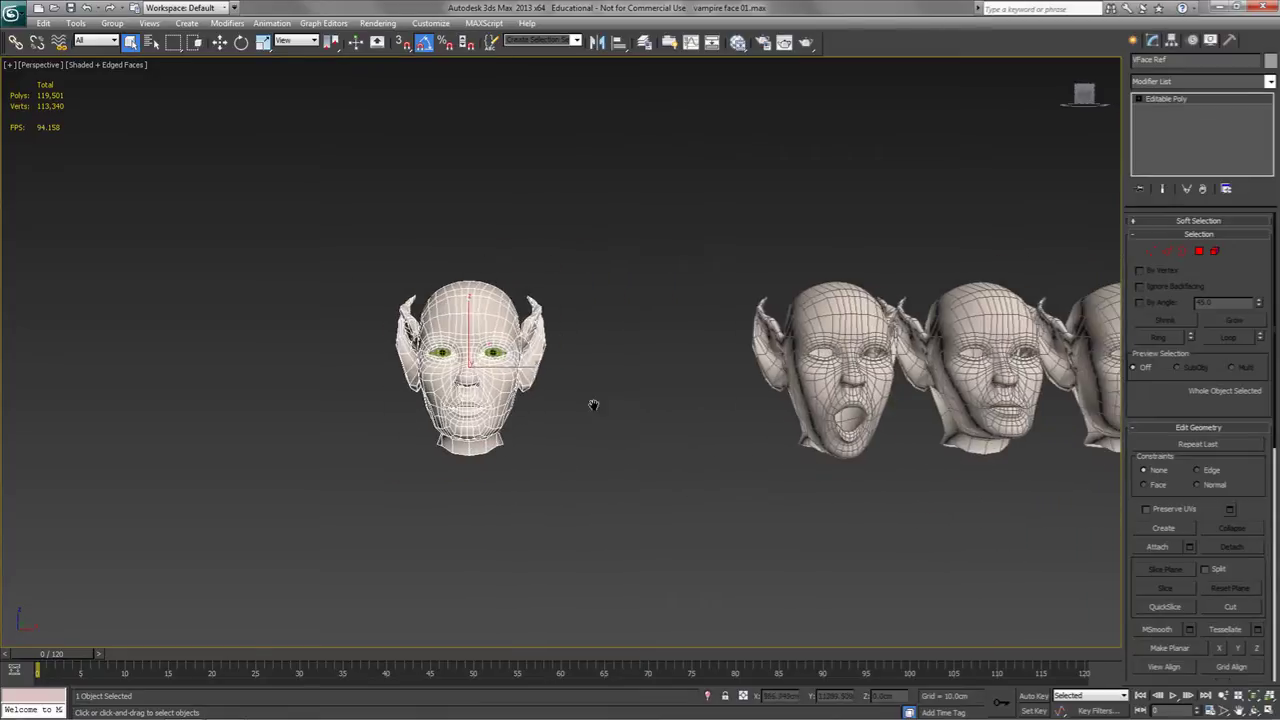
{"action": "middle_click_drag", "start_coordinate": [591, 403], "coordinate": [563, 486]}
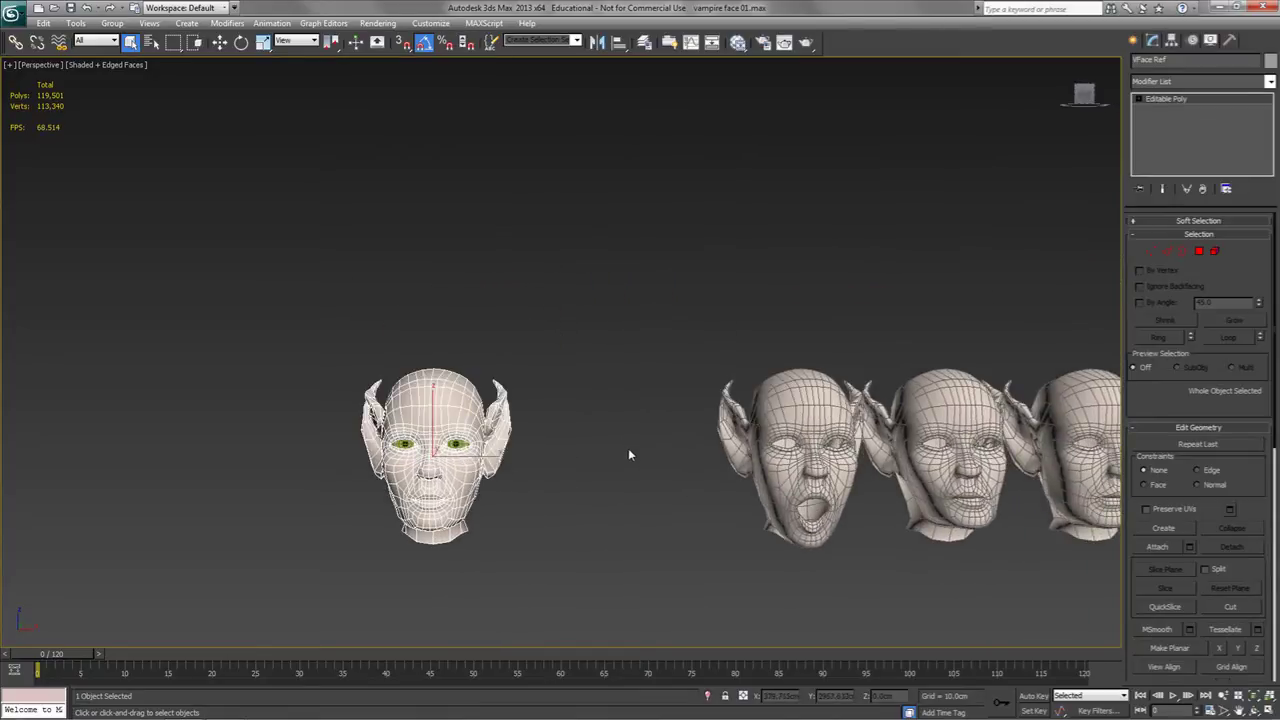
{"action": "key", "text": "f"}
{"action": "scroll", "coordinate": [523, 426], "scroll_direction": "down", "scroll_amount": 8}
{"action": "middle_click_drag", "start_coordinate": [529, 449], "coordinate": [506, 468]}
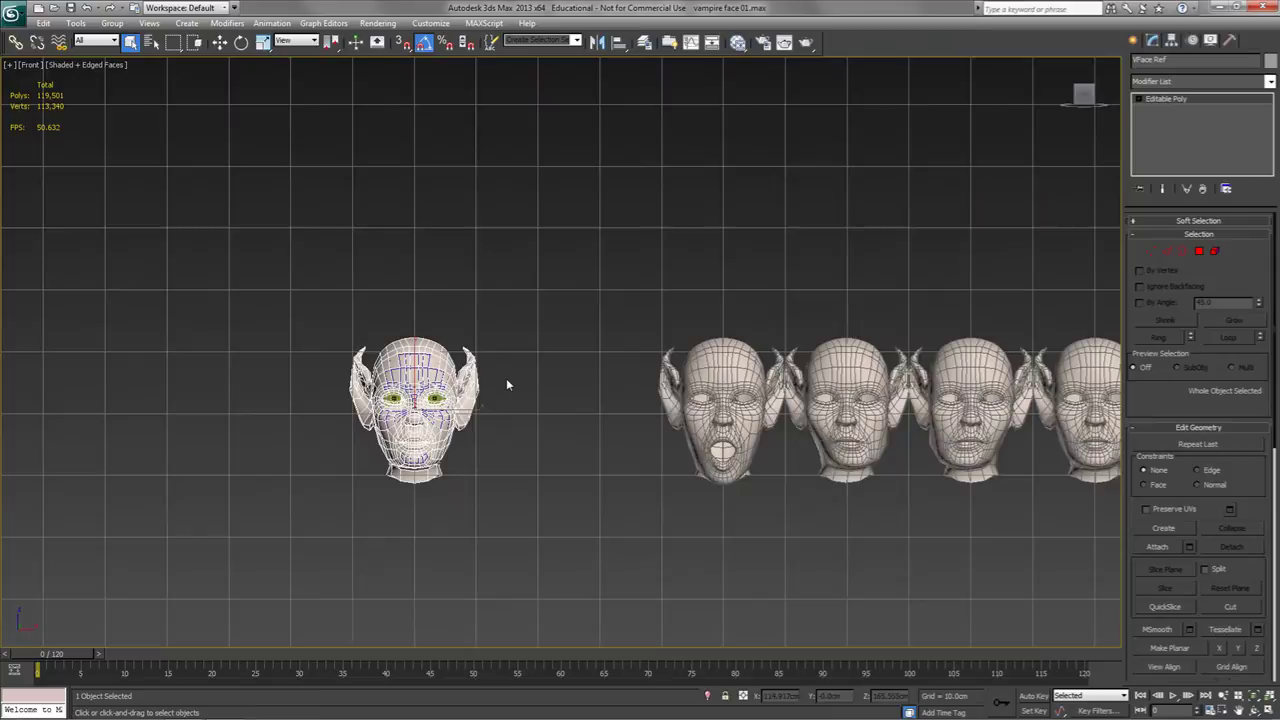
{"action": "left_click_drag", "start_coordinate": [564, 250], "coordinate": [349, 486]}
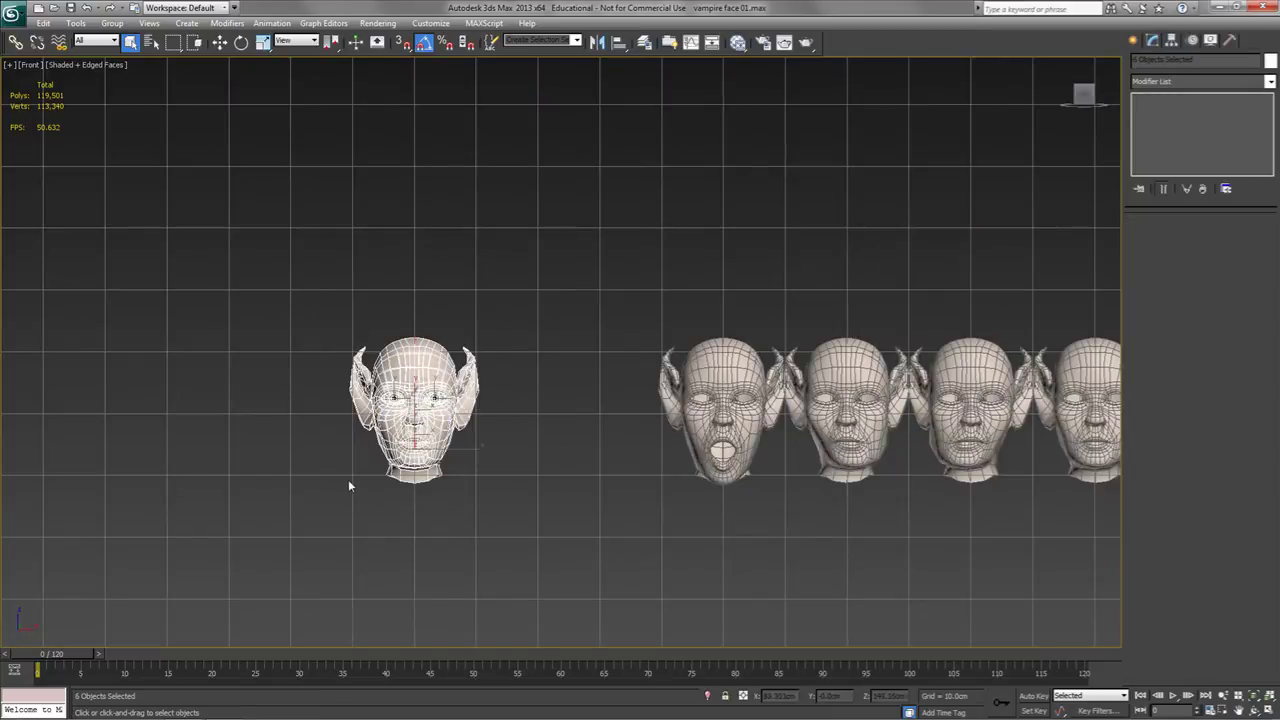
{"action": "key", "text": "w"}
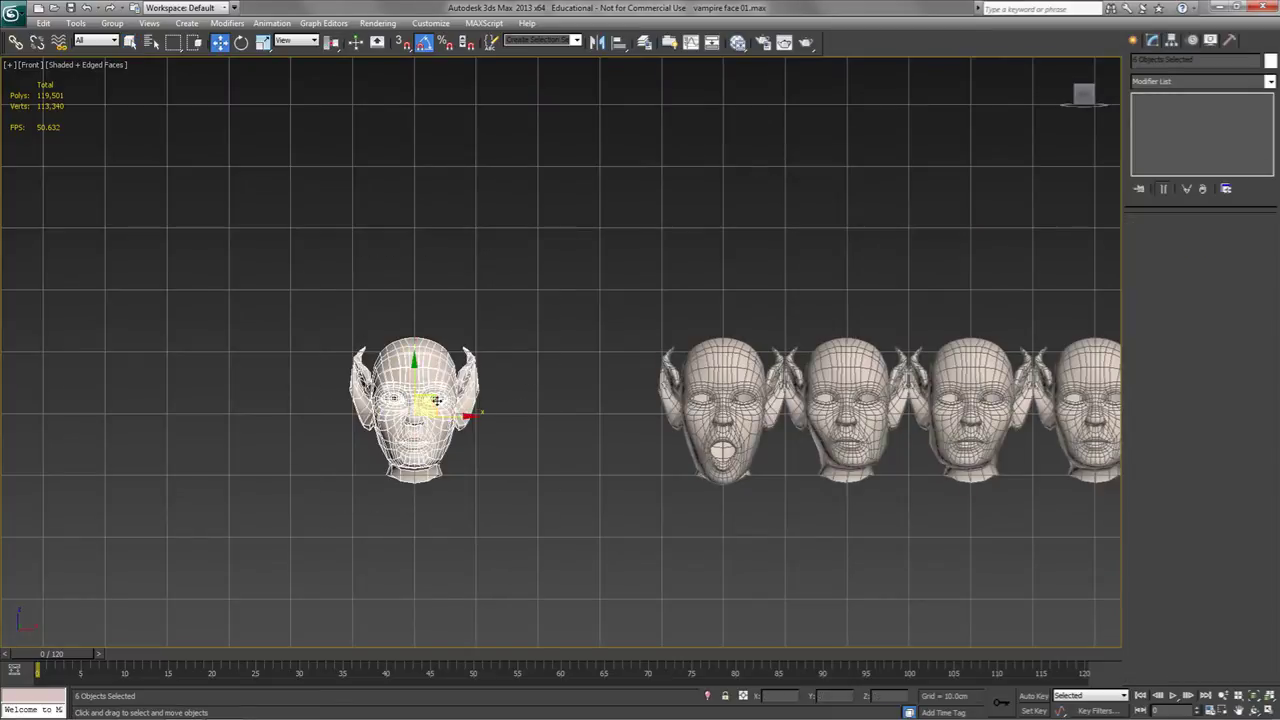
{"action": "mouse_move", "coordinate": [437, 400]}
{"action": "left_mouse_down", "text": "shift"}
{"action": "mouse_move", "coordinate": [571, 291]}
{"action": "mouse_move", "coordinate": [746, 214]}
{"action": "left_mouse_up", "text": "shift"}
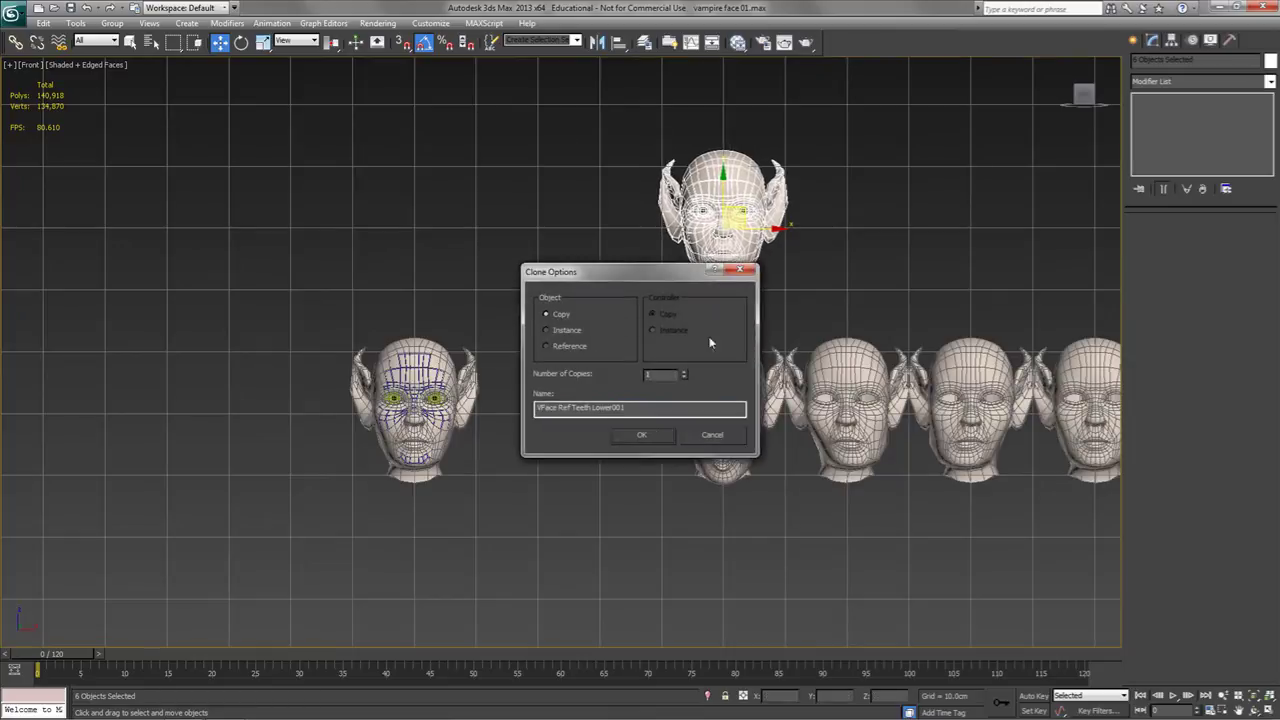
{"action": "left_click", "coordinate": [646, 439]}
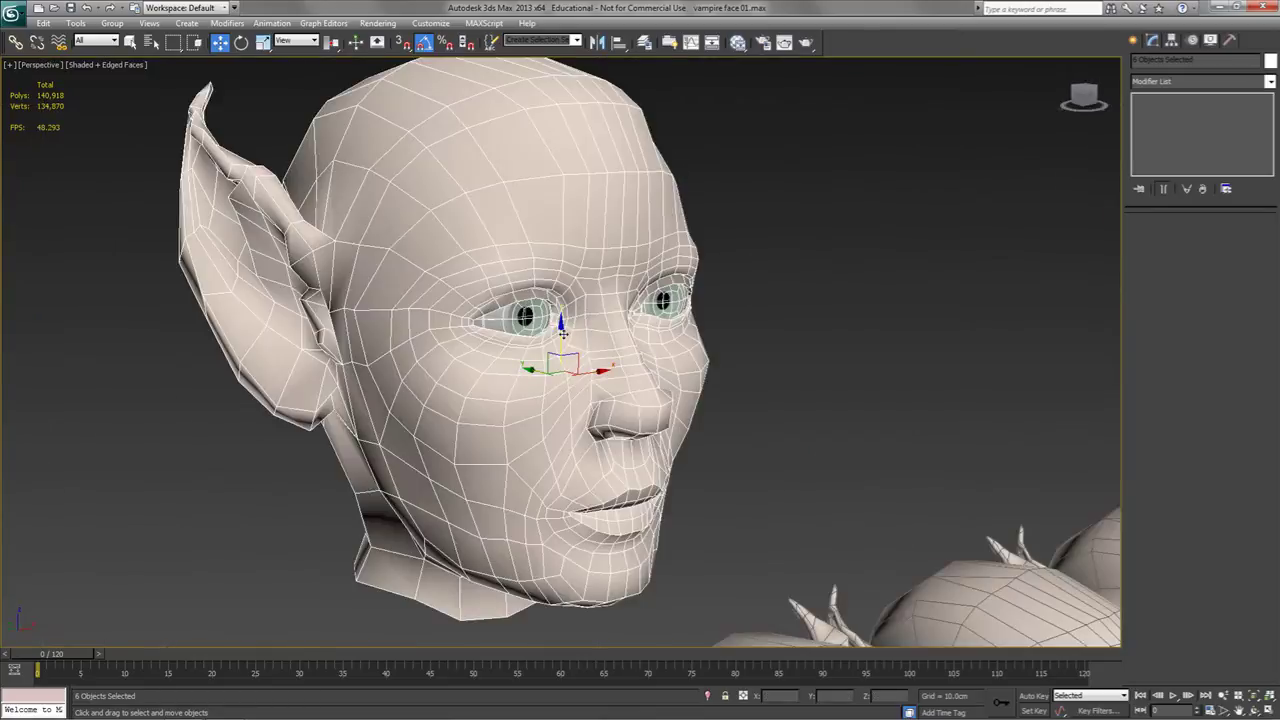
Select the open border around the character's right eye on the copied head and frame it in the Front view.
{"action": "mouse_move", "coordinate": [590, 331]}
{"action": "middle_mouse_down", "text": "alt"}
{"action": "mouse_move", "coordinate": [515, 333]}
{"action": "mouse_move", "coordinate": [610, 330]}
{"action": "middle_mouse_up", "text": "alt"}
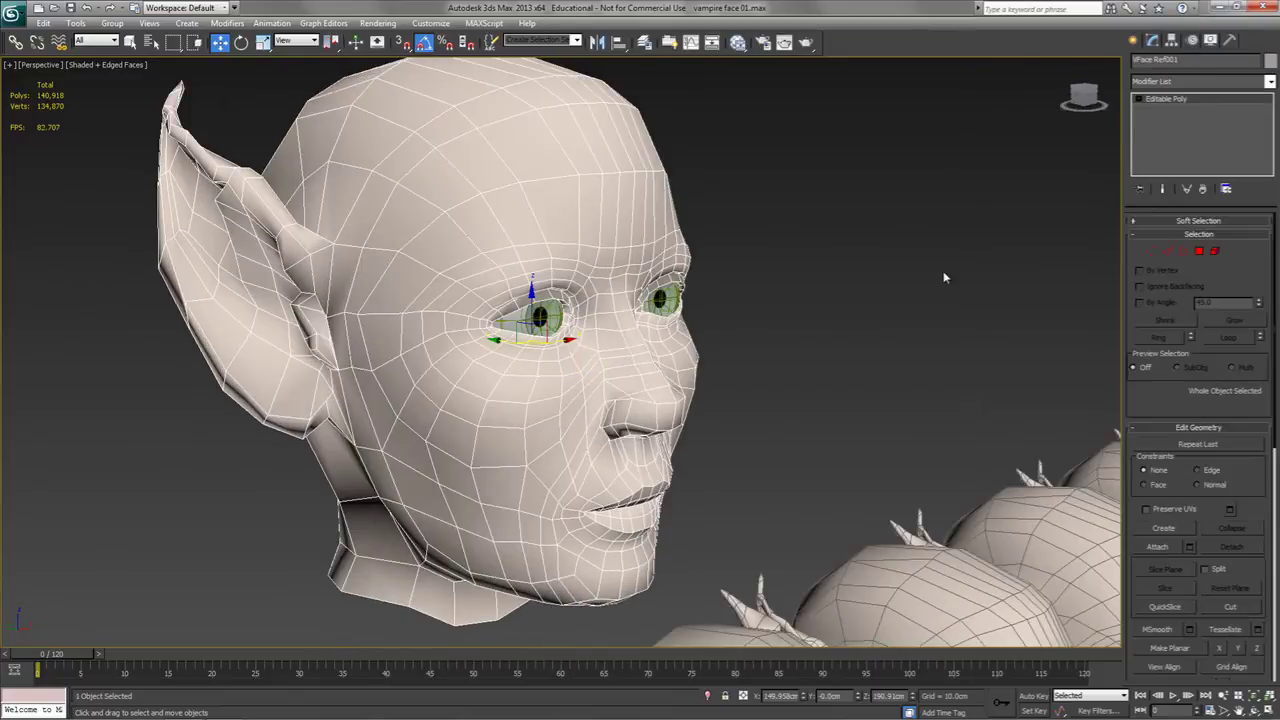
{"action": "middle_click_drag", "start_coordinate": [943, 277], "coordinate": [790, 301], "text": "alt"}
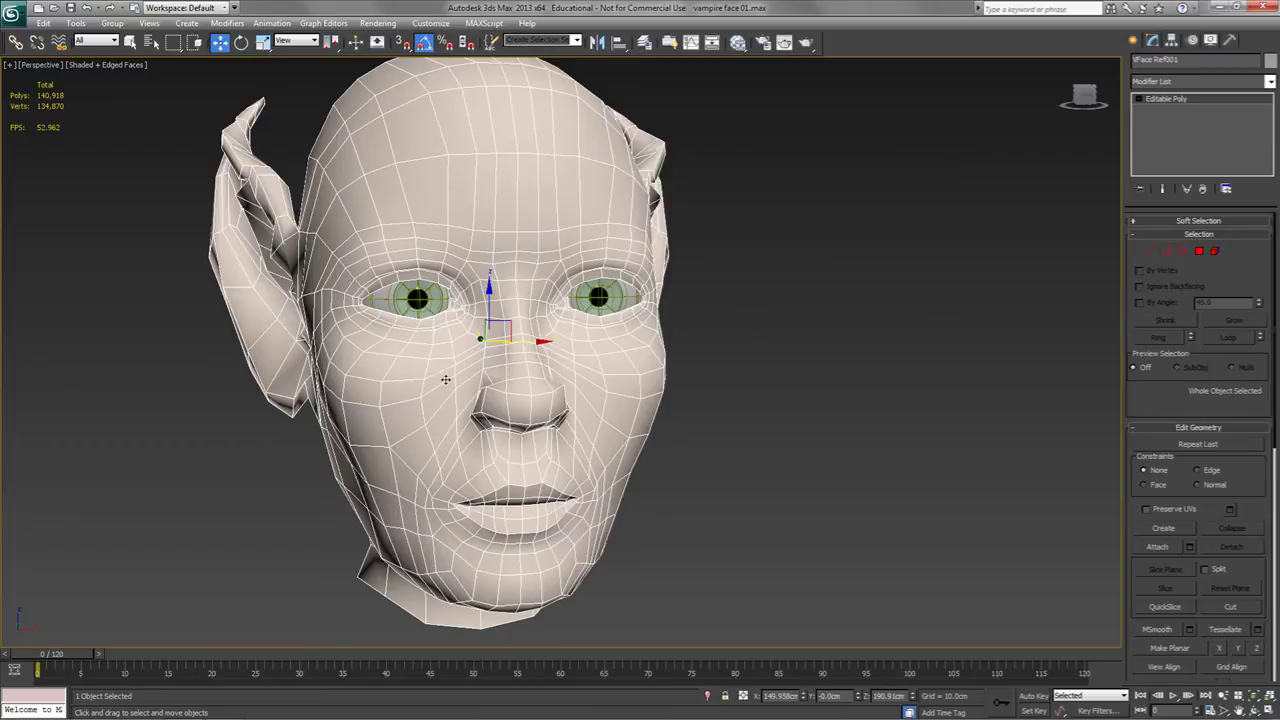
{"action": "left_click", "coordinate": [1184, 251]}
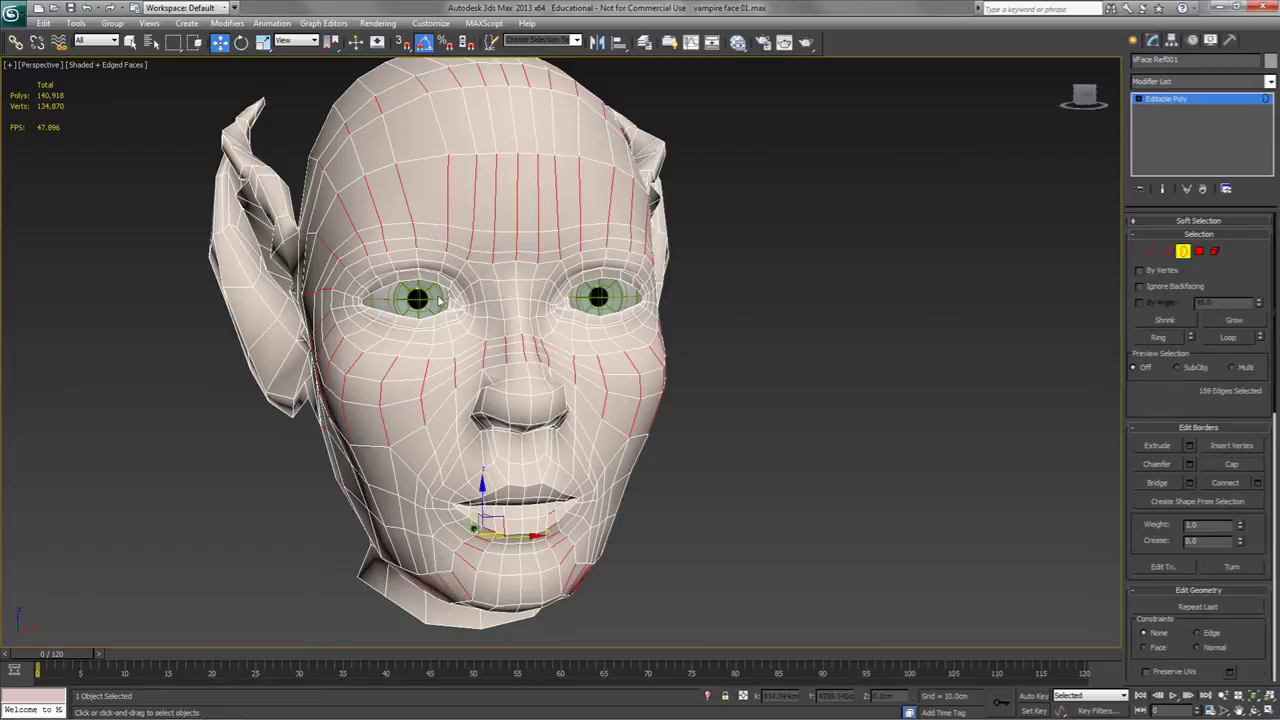
{"action": "left_click", "coordinate": [443, 300]}
{"action": "key", "text": "f"}
{"action": "key", "text": "z"}
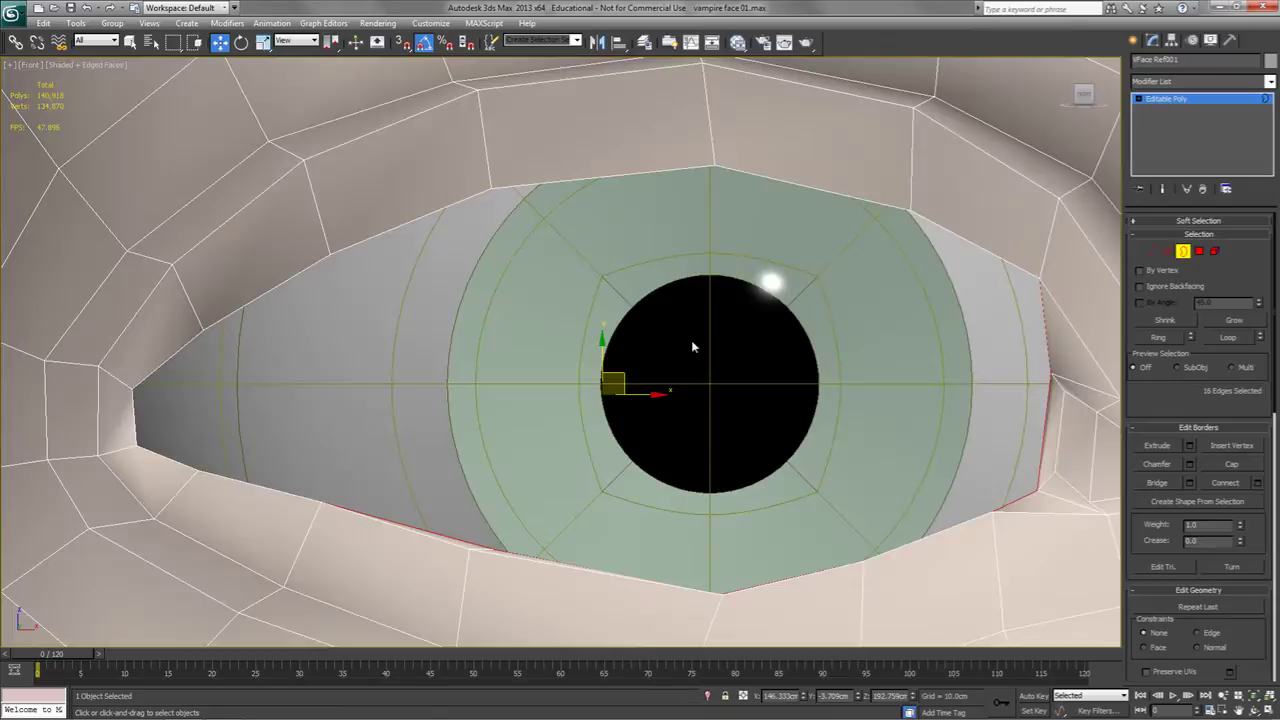
{"action": "scroll", "coordinate": [691, 345], "scroll_direction": "down", "scroll_amount": 2}
{"action": "scroll", "coordinate": [690, 357], "scroll_direction": "down", "scroll_amount": 2}
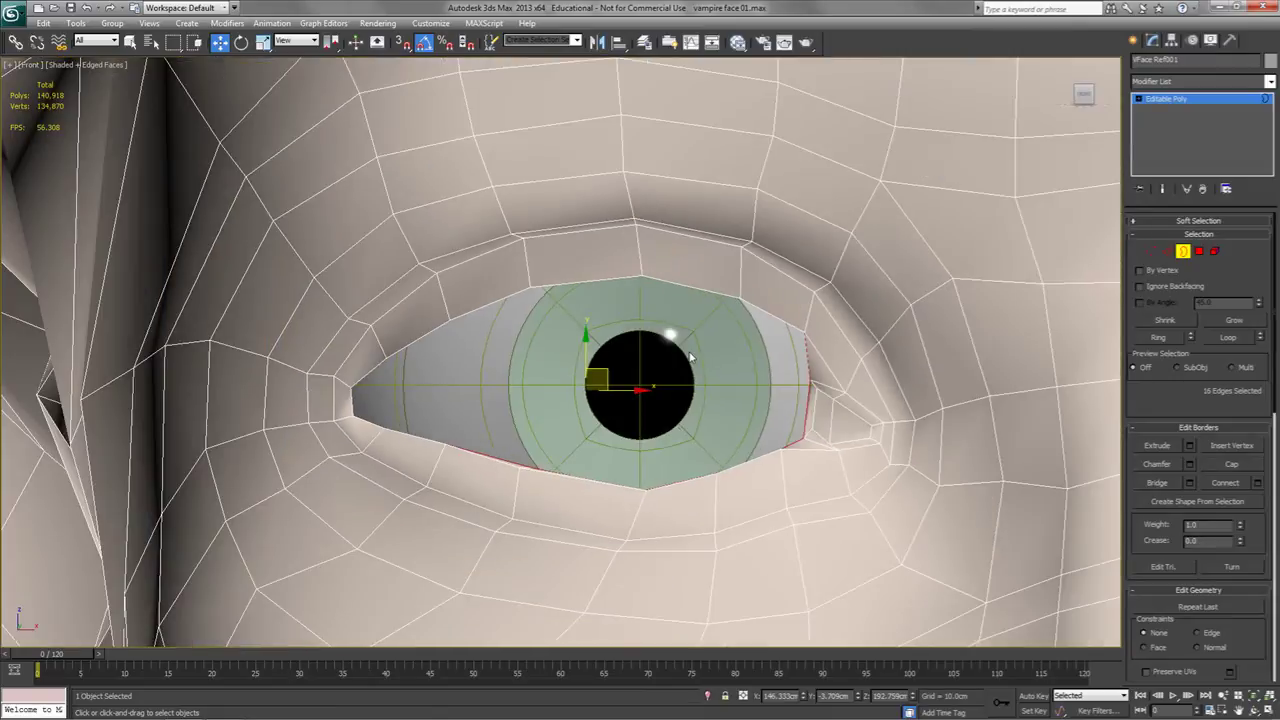
Convert the eye border to polygons and, with see-through display on, deselect the lower lid so only upper lid polygons remain.
{"action": "left_click", "coordinate": [1199, 251], "text": "ctrl"}
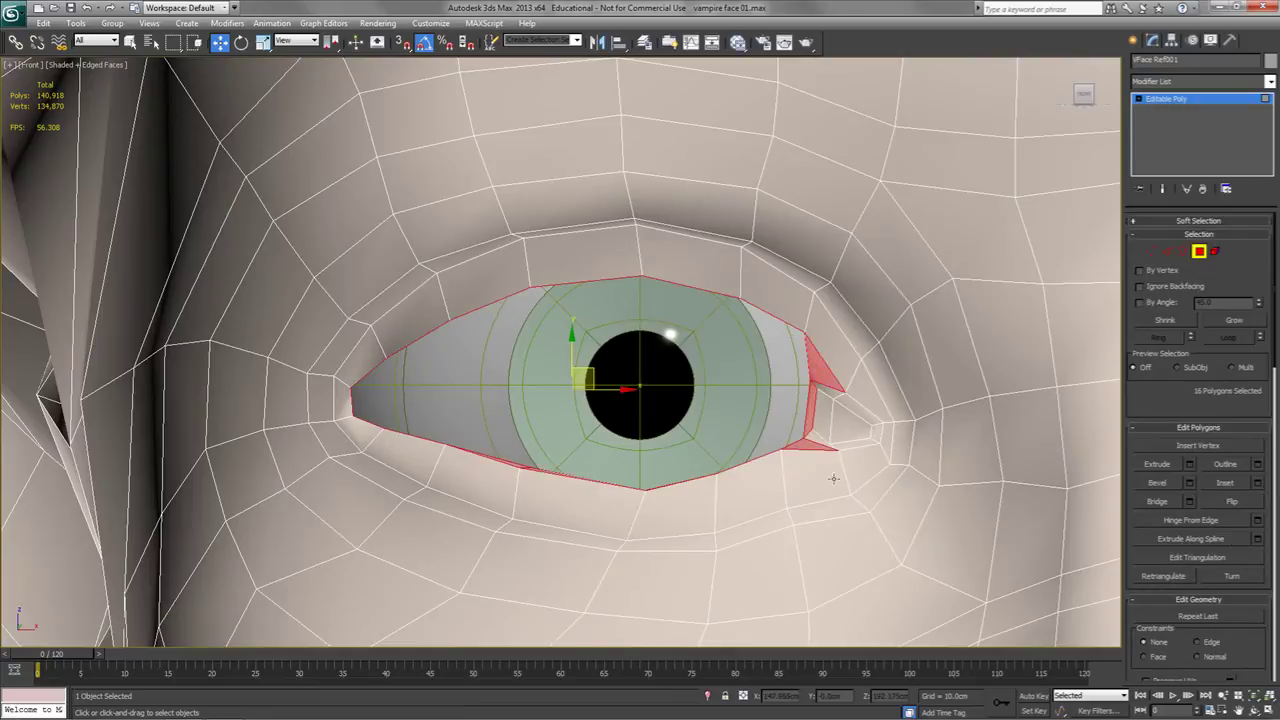
{"action": "key", "text": "alt+x"}
{"action": "left_click_drag", "start_coordinate": [911, 540], "coordinate": [317, 411], "text": "alt"}
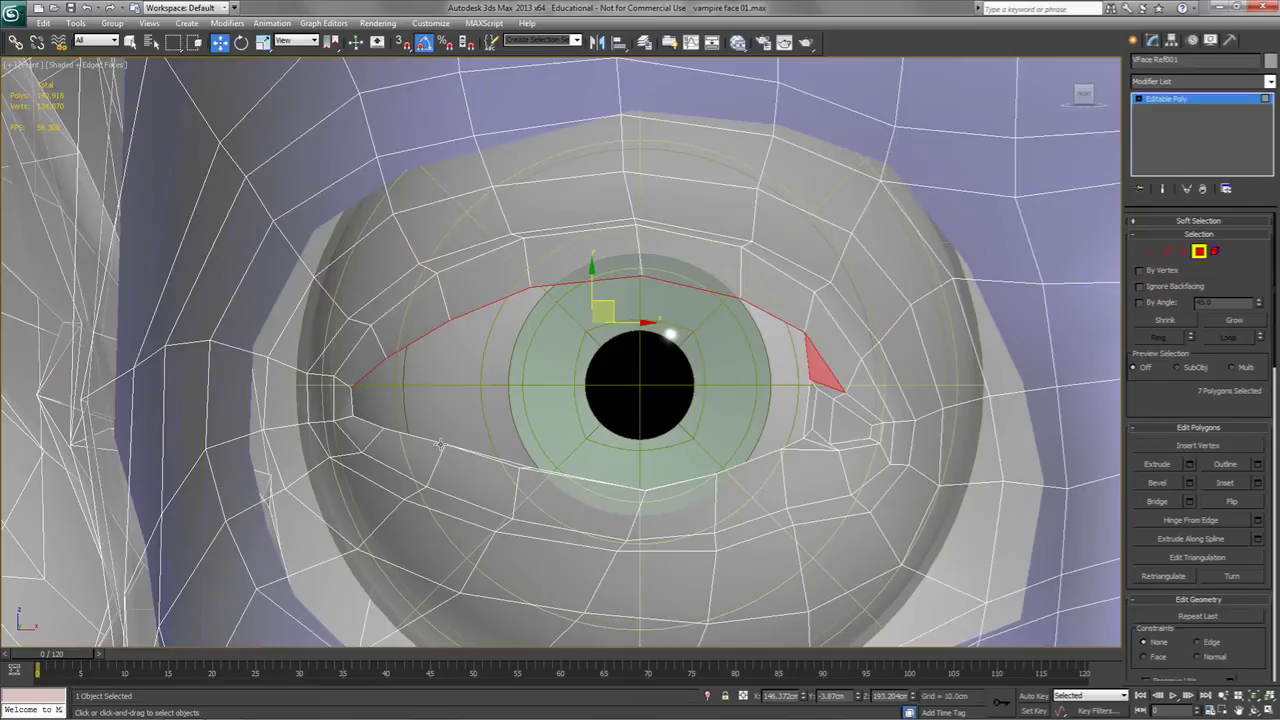
Turn off see-through display and flip the selected upper lid polygons vertically with a negative Y offset in Non-uniform Scale.
{"action": "key", "text": "alt+x"}
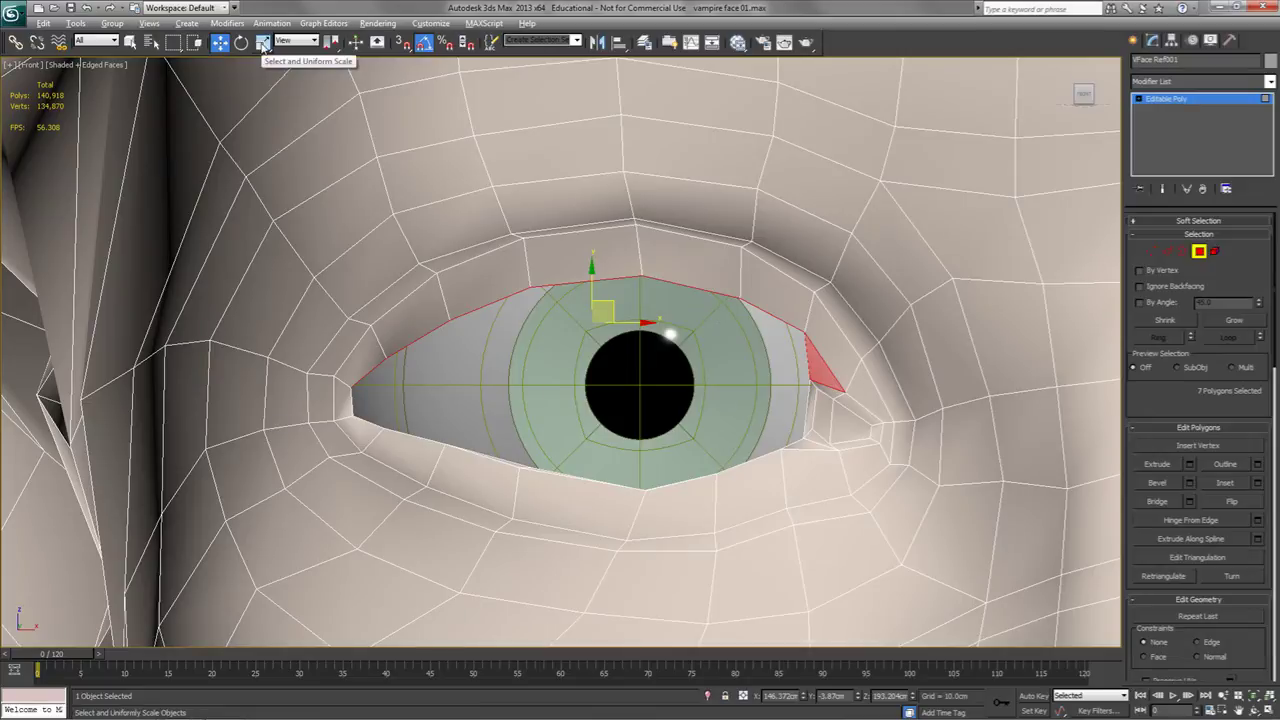
{"action": "left_click_drag", "start_coordinate": [262, 46], "coordinate": [263, 88]}
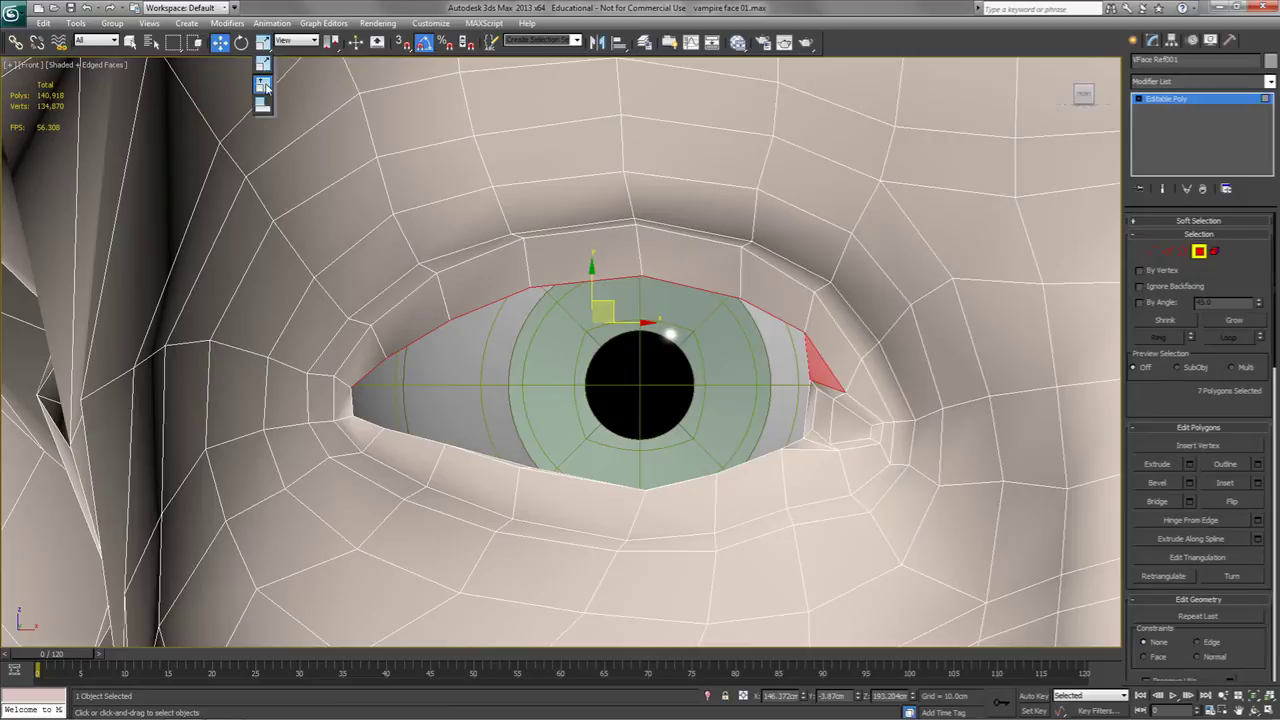
{"action": "left_click_drag", "start_coordinate": [266, 88], "coordinate": [266, 88]}
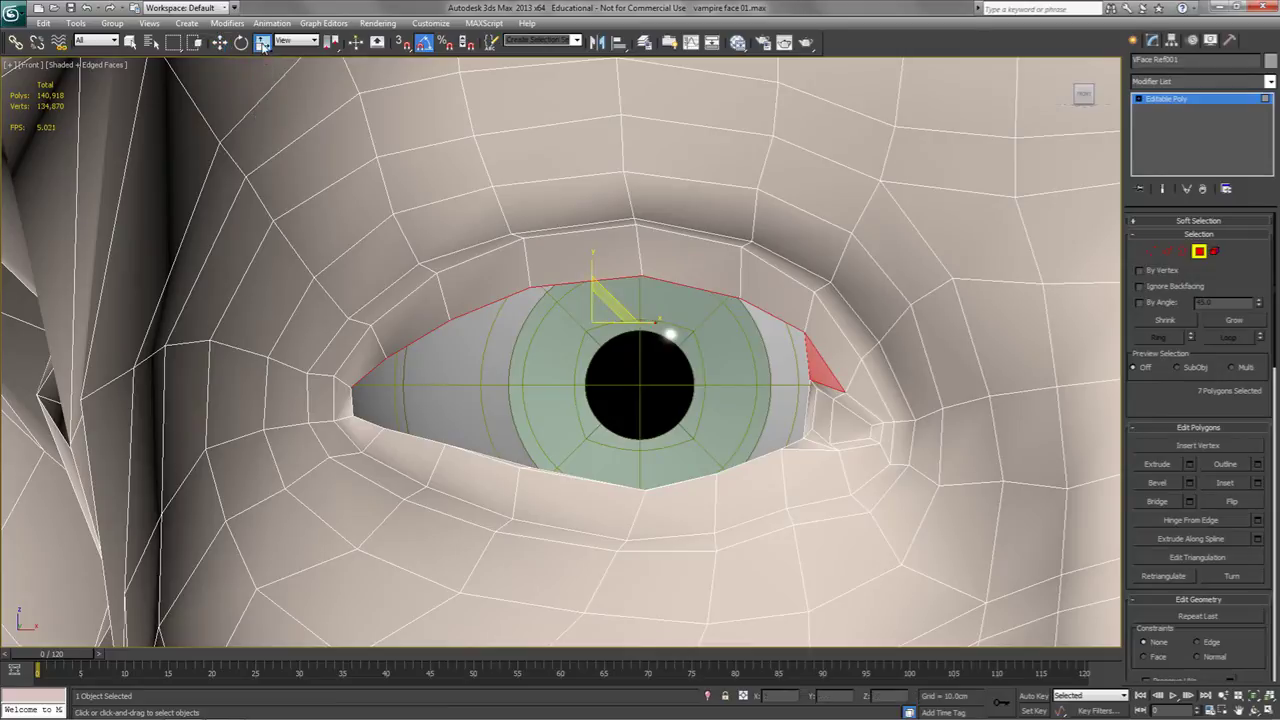
{"action": "right_click", "coordinate": [262, 45]}
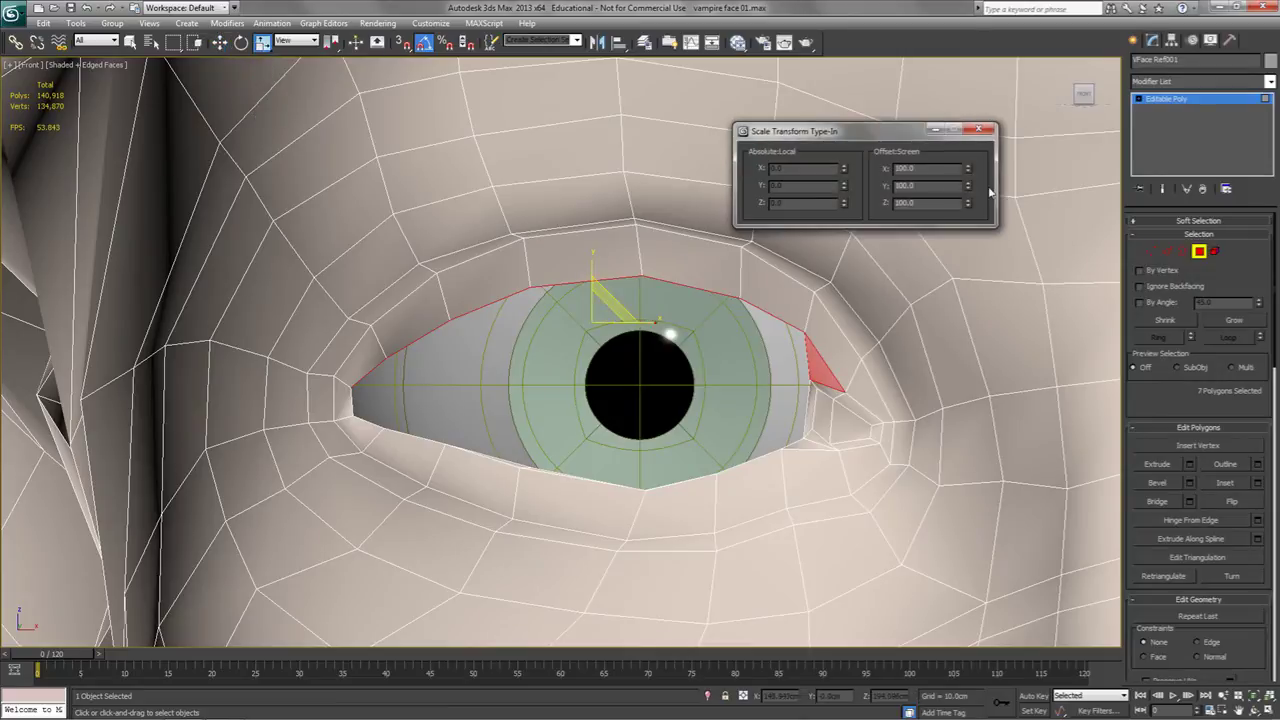
{"action": "left_click_drag", "start_coordinate": [906, 186], "coordinate": [881, 190]}
{"action": "type", "text": "-5"}
{"action": "key", "text": "Return"}
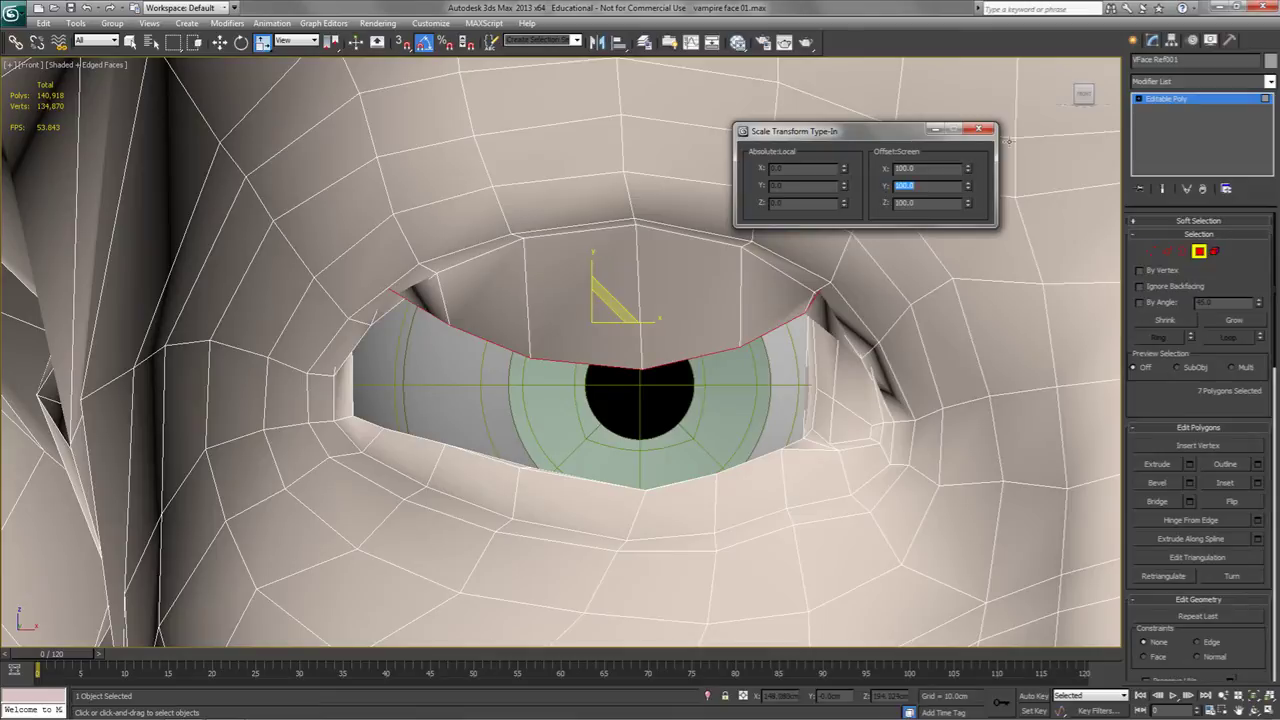
{"action": "left_click", "coordinate": [979, 130]}
Lower the upper lid polygons toward the lower lid and scale them vertically to about 66 percent.
{"action": "middle_click_drag", "start_coordinate": [684, 329], "coordinate": [595, 326], "text": "alt"}
{"action": "key", "text": "w"}
{"action": "left_click_drag", "start_coordinate": [591, 297], "coordinate": [569, 414]}
{"action": "middle_click_drag", "start_coordinate": [569, 414], "coordinate": [662, 470], "text": "alt"}
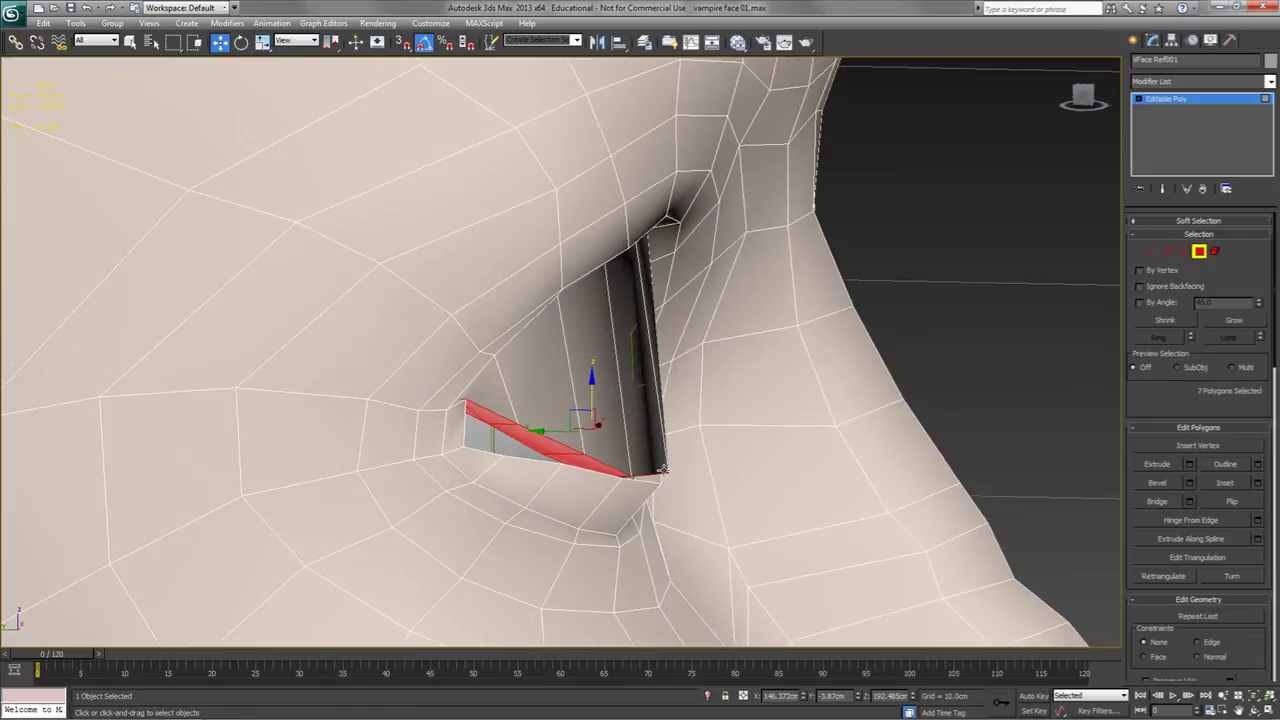
{"action": "key", "text": "r"}
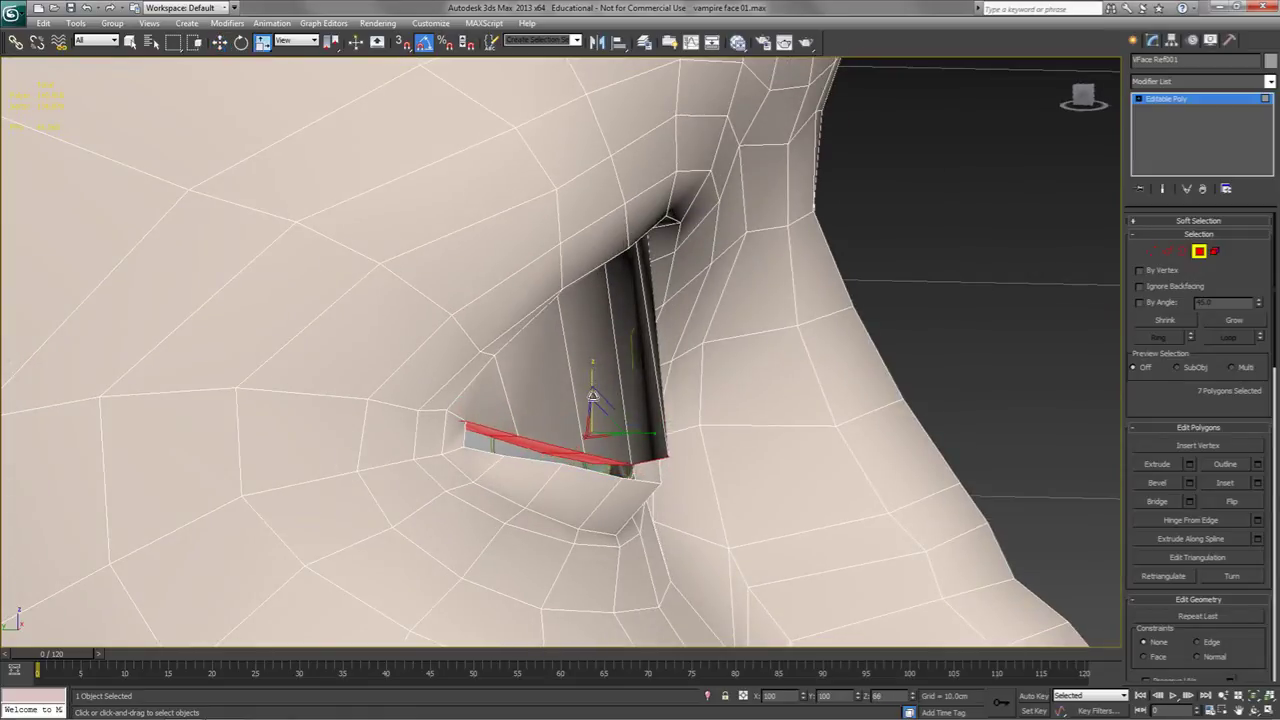
{"action": "middle_click_drag", "start_coordinate": [636, 431], "coordinate": [592, 404], "text": "alt"}
Lower the upper lid polygons slightly further and adjust their depth curve by scaling along the Y axis.
{"action": "key", "text": "w"}
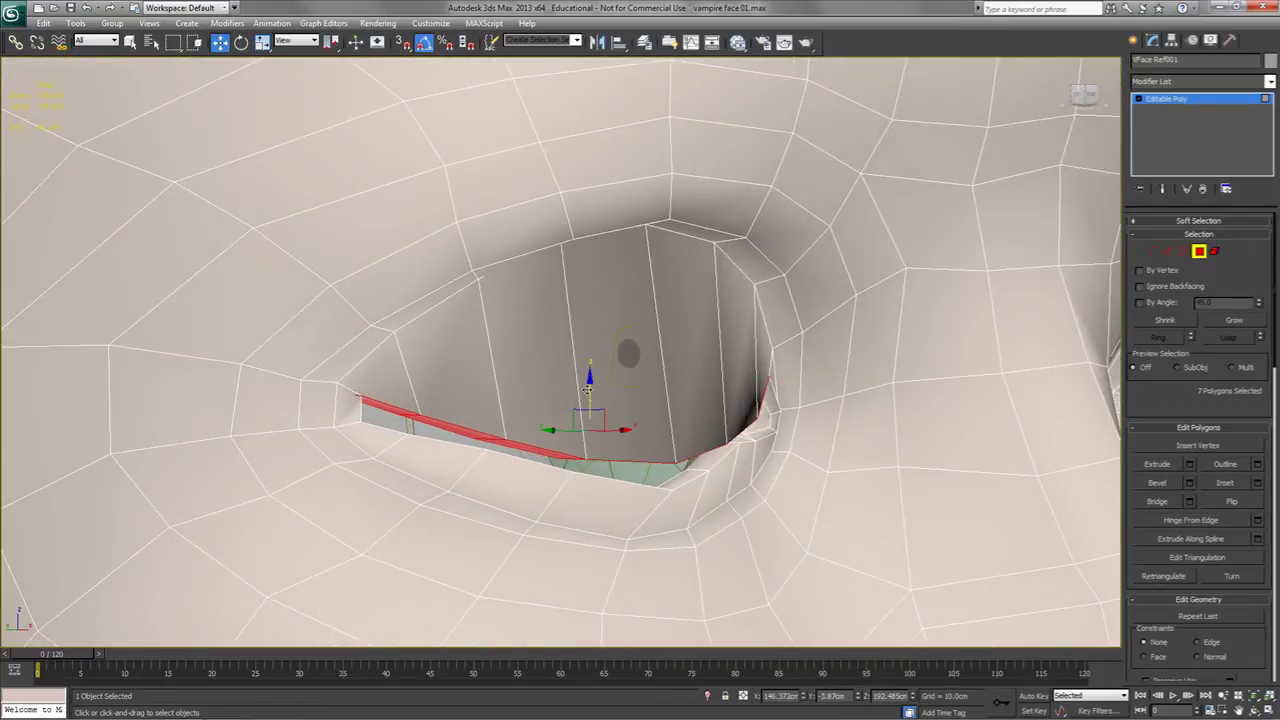
{"action": "left_click_drag", "start_coordinate": [589, 398], "coordinate": [589, 402]}
{"action": "middle_click_drag", "start_coordinate": [597, 423], "coordinate": [620, 425], "text": "alt"}
{"action": "key", "text": "r"}
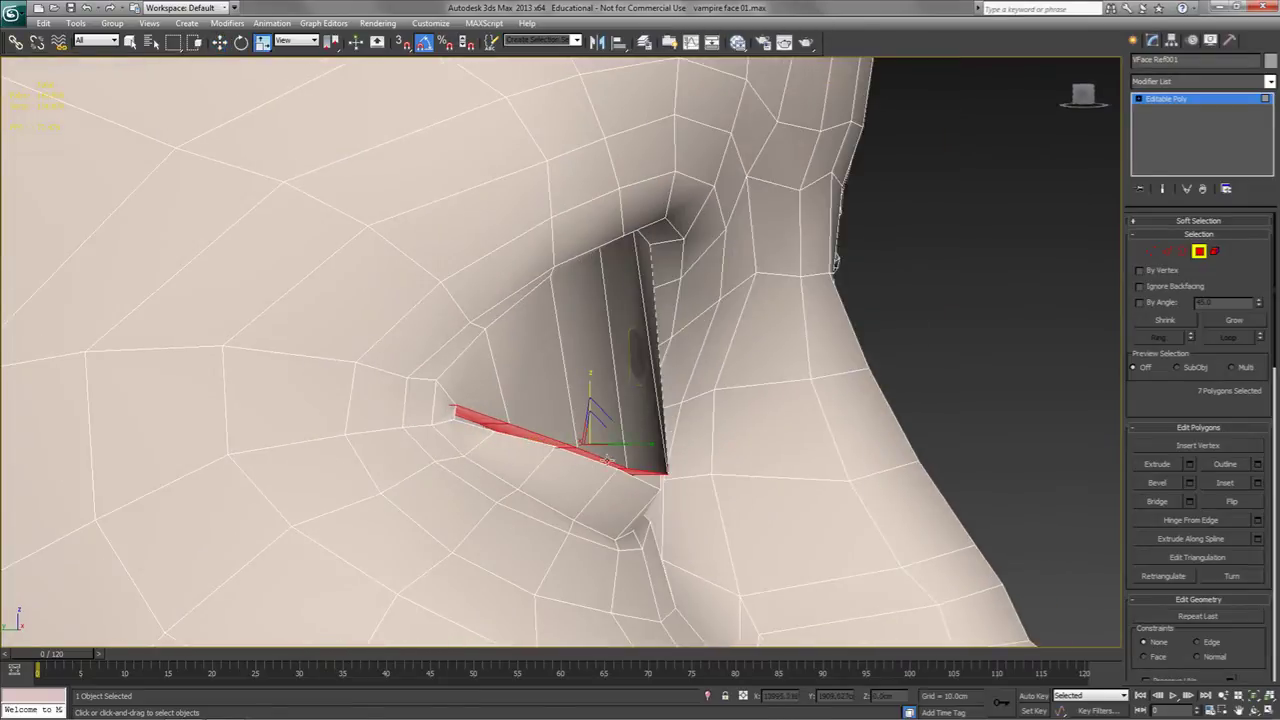
{"action": "mouse_move", "coordinate": [642, 446]}
{"action": "left_mouse_down"}
{"action": "mouse_move", "coordinate": [626, 451]}
{"action": "mouse_move", "coordinate": [662, 440]}
{"action": "mouse_move", "coordinate": [646, 443]}
{"action": "left_mouse_up"}
Scale the upper lid polygons vertically to about 111 percent and lower them onto the lower lid's edge.
{"action": "middle_click_drag", "start_coordinate": [646, 443], "coordinate": [585, 464], "text": "alt"}
{"action": "key", "text": "w"}
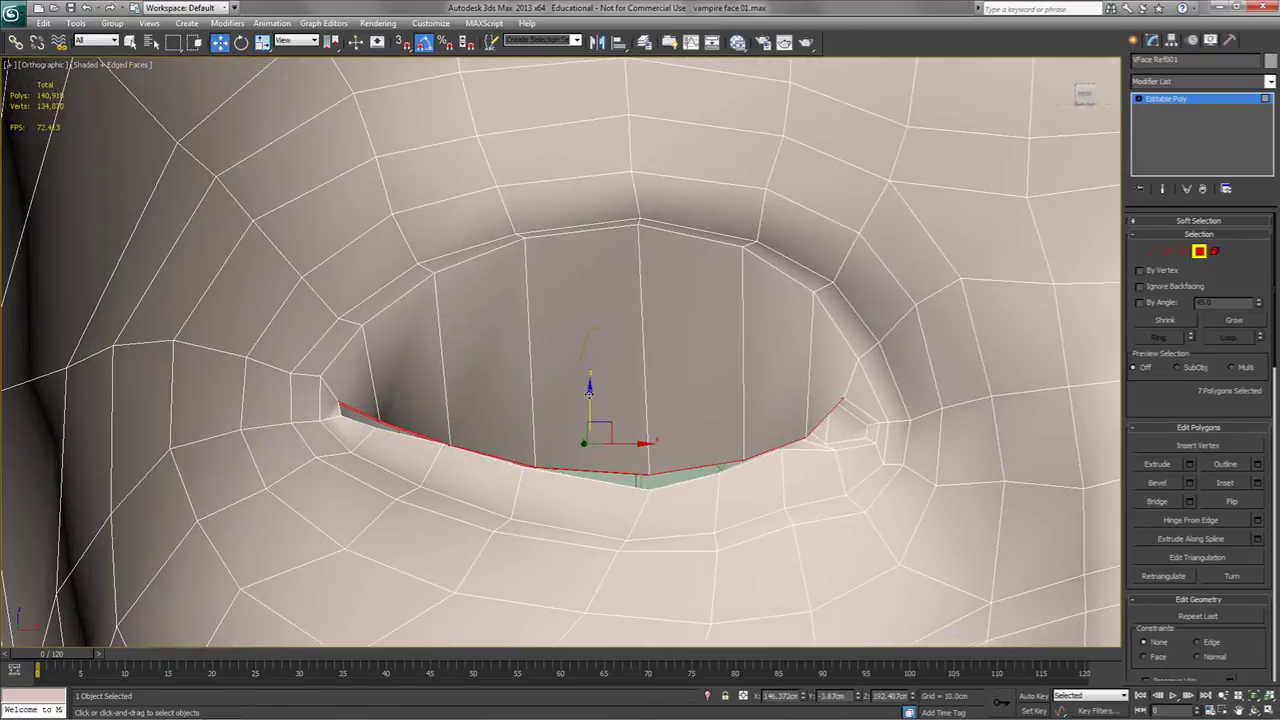
{"action": "key", "text": "r"}
{"action": "left_click_drag", "start_coordinate": [589, 389], "coordinate": [589, 383]}
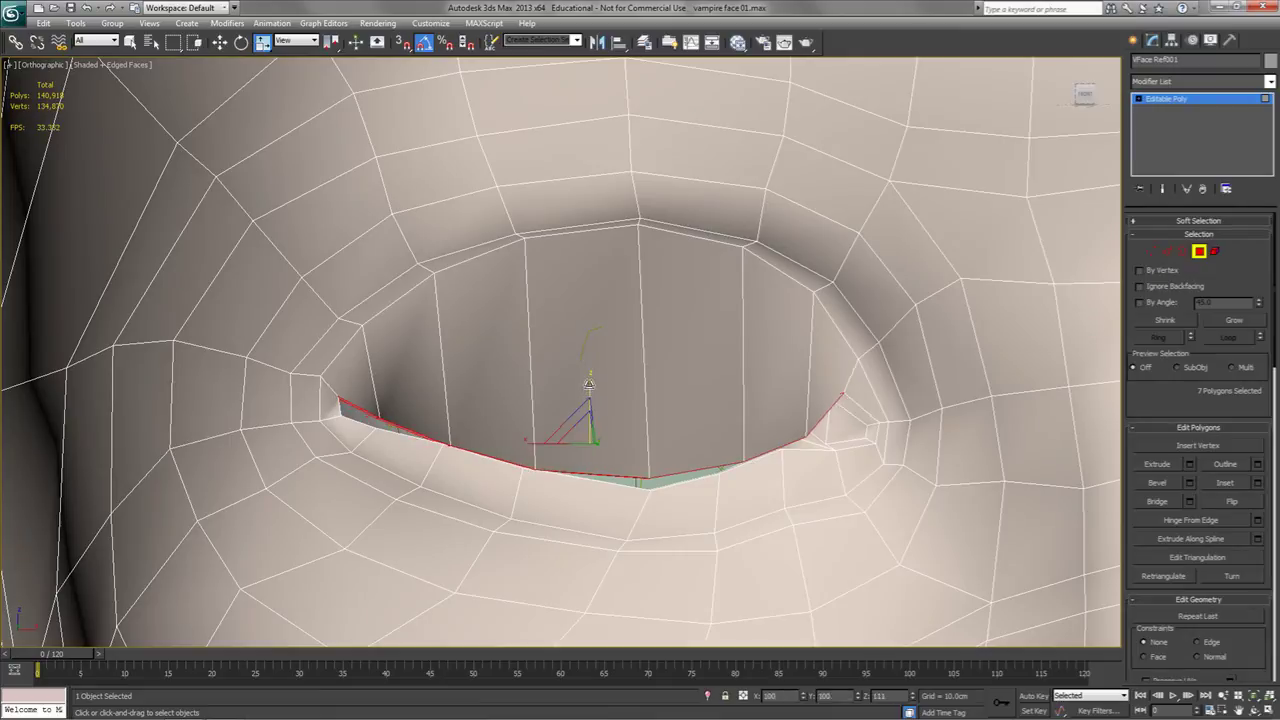
{"action": "key", "text": "w"}
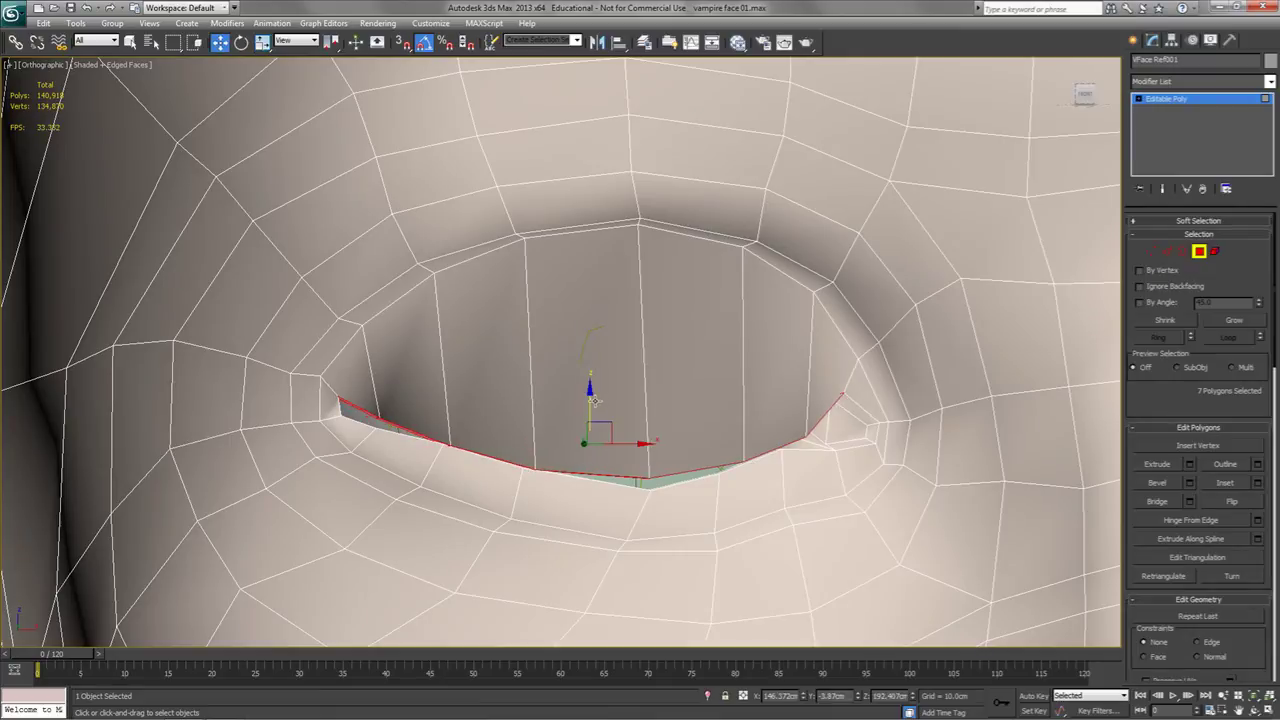
{"action": "left_click_drag", "start_coordinate": [589, 404], "coordinate": [589, 412]}
Nudge the upper lid polygons slightly back along Y and up along Z to fit the lower lid.
{"action": "middle_click_drag", "start_coordinate": [589, 412], "coordinate": [674, 414], "text": "alt"}
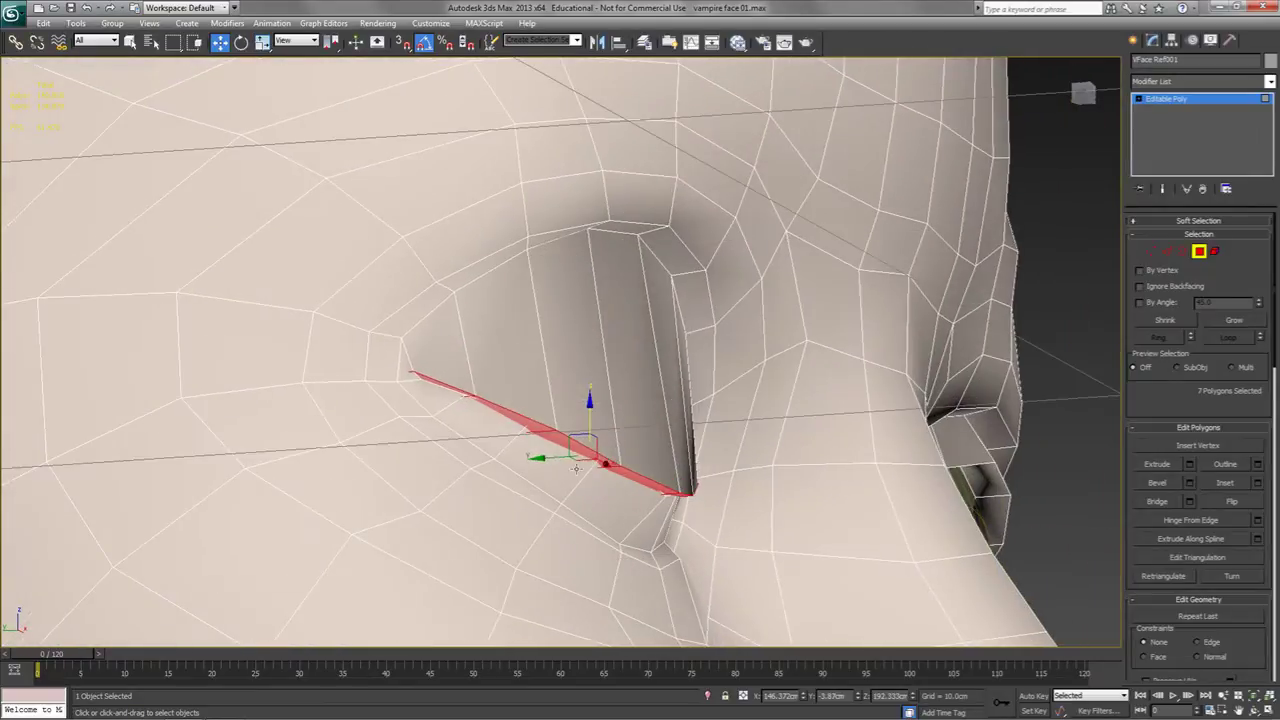
{"action": "middle_click_drag", "start_coordinate": [540, 460], "coordinate": [527, 392], "text": "alt"}
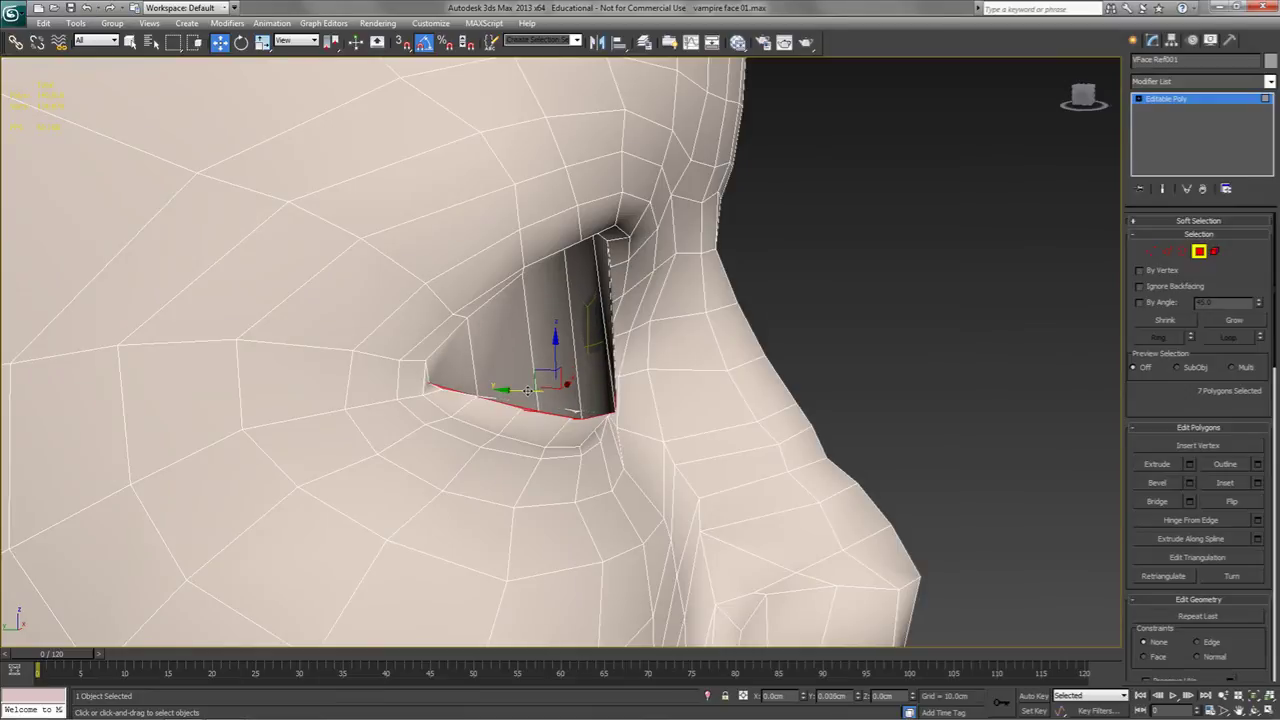
{"action": "left_click_drag", "start_coordinate": [555, 362], "coordinate": [555, 357]}
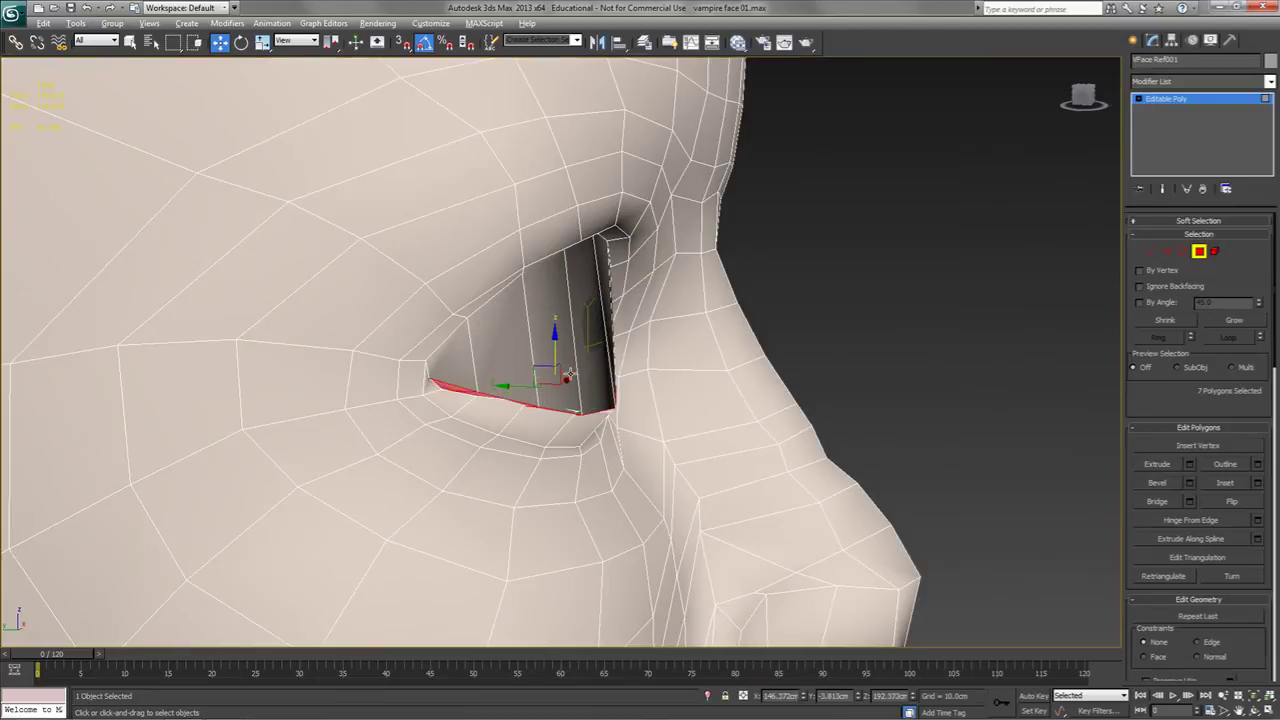
Select the upper lid edge at the eye's inner corner and move it down about 0.26 cm to close the gap.
{"action": "middle_click_drag", "start_coordinate": [568, 375], "coordinate": [437, 343], "text": "alt"}
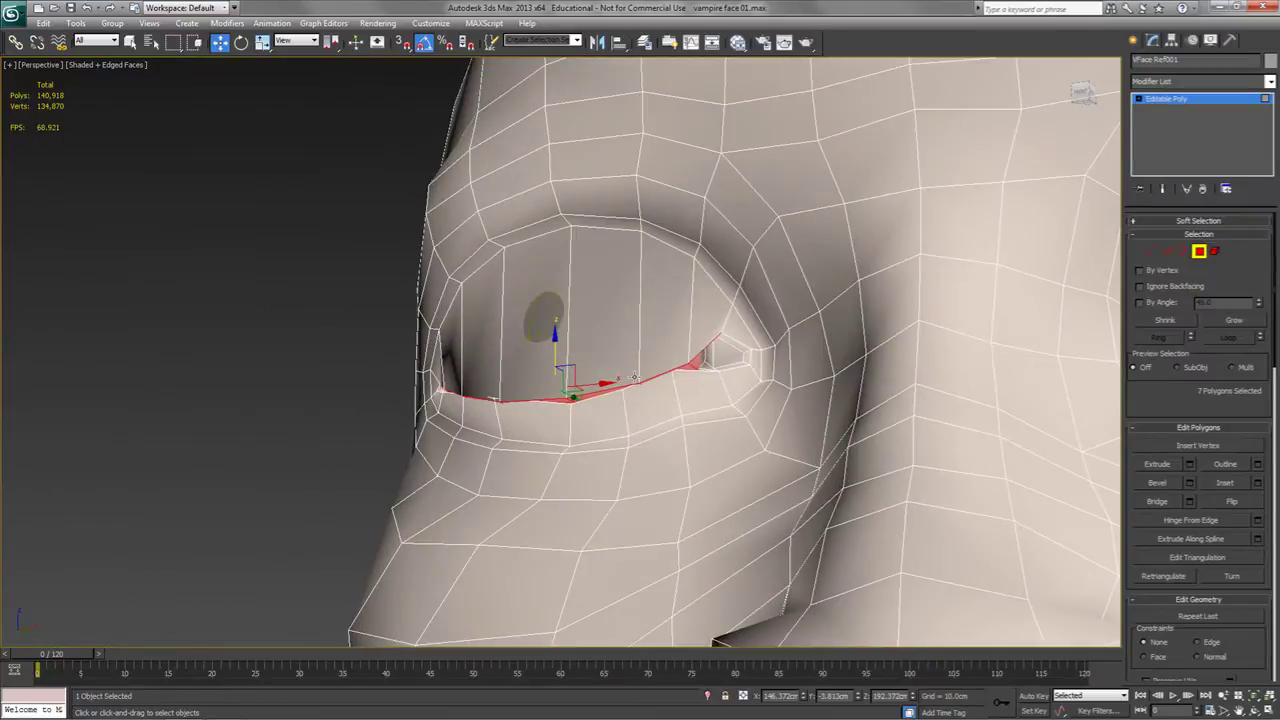
{"action": "scroll", "coordinate": [635, 372], "scroll_direction": "up", "scroll_amount": 10}
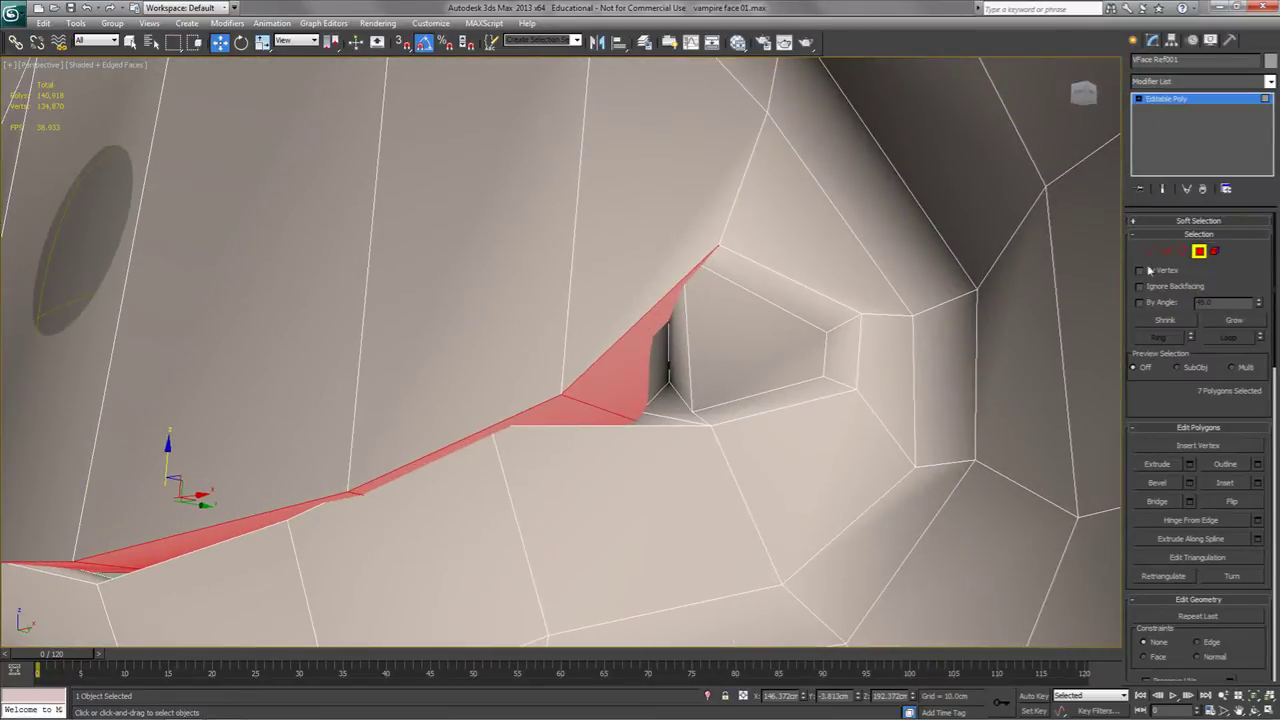
{"action": "left_click", "coordinate": [1166, 255]}
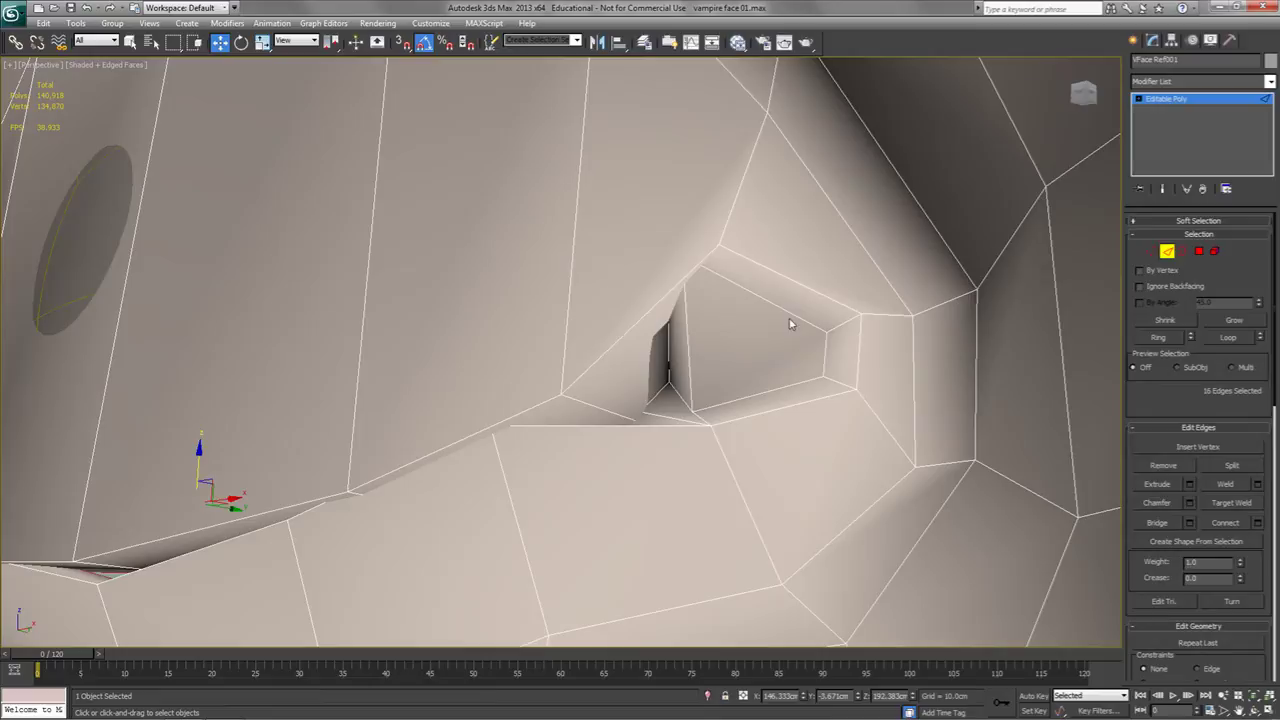
{"action": "key", "text": "F3"}
{"action": "key", "text": "F3"}
{"action": "key", "text": "F3"}
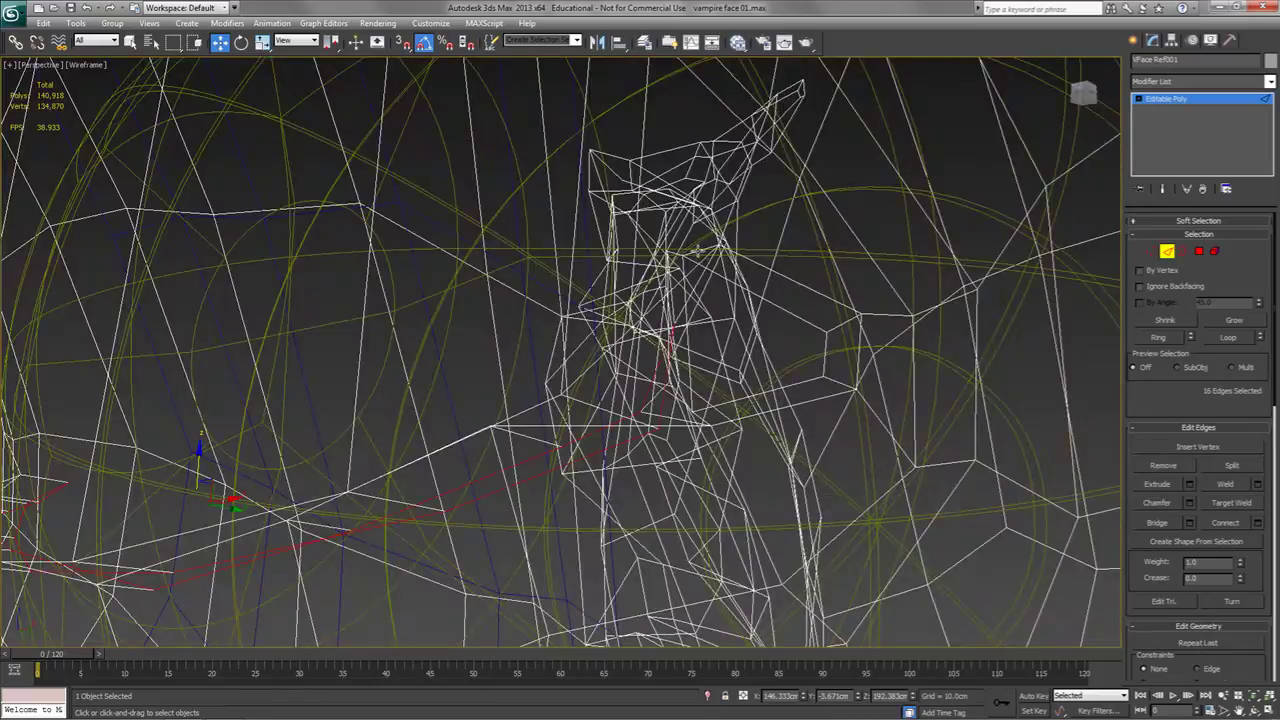
{"action": "left_click", "coordinate": [702, 262]}
{"action": "key", "text": "F3"}
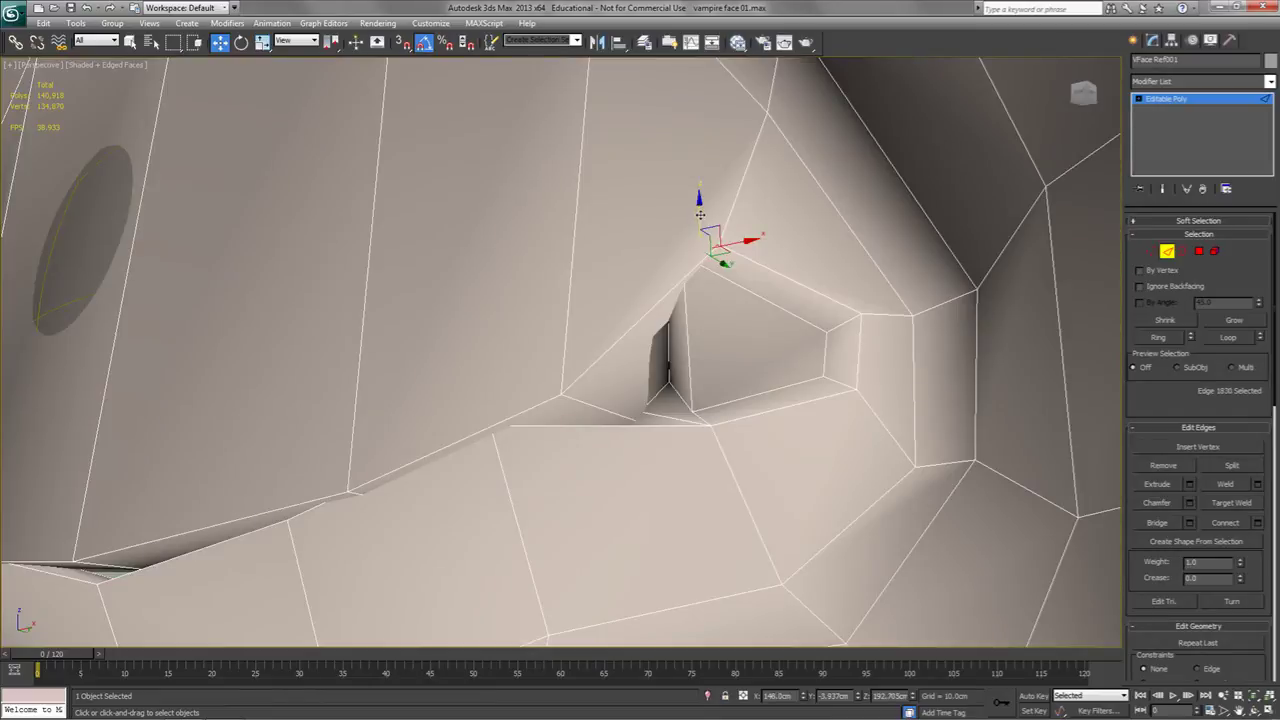
{"action": "left_click_drag", "start_coordinate": [700, 214], "coordinate": [687, 359]}
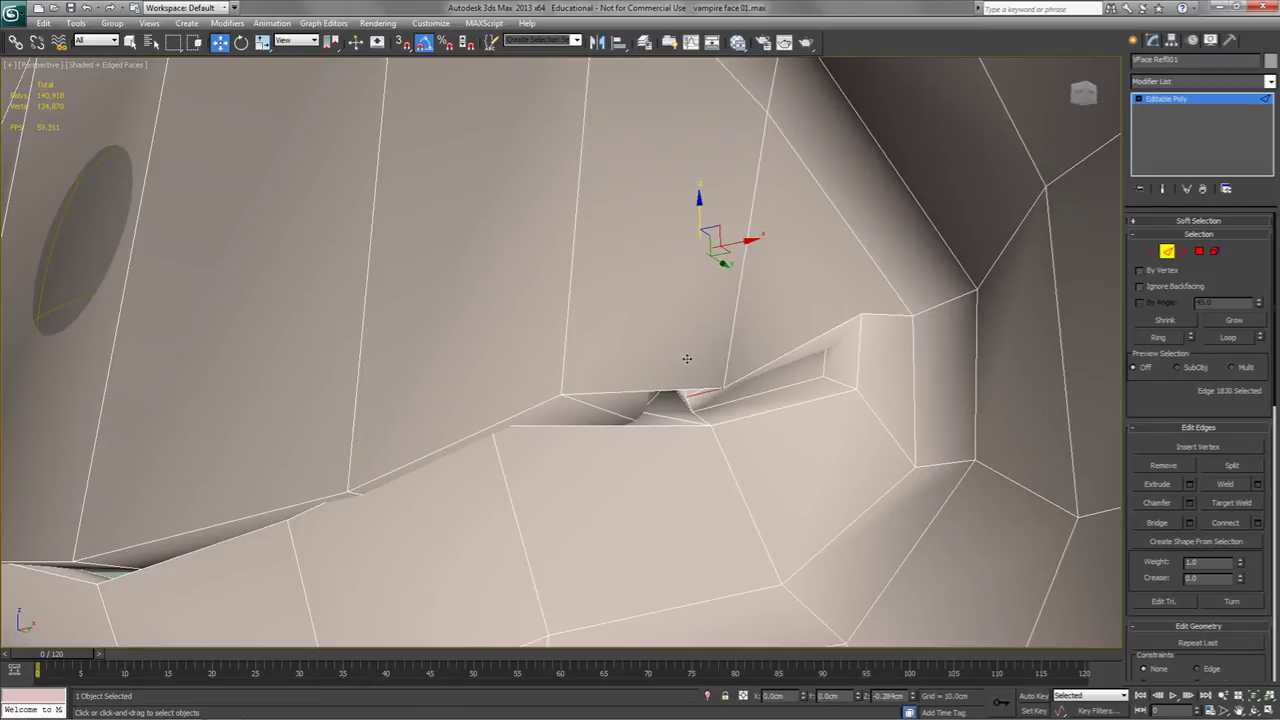
Check the closed lid from several angles and select the seven edges along the upper lid crease.
{"action": "scroll", "coordinate": [597, 357], "scroll_direction": "down", "scroll_amount": 10}
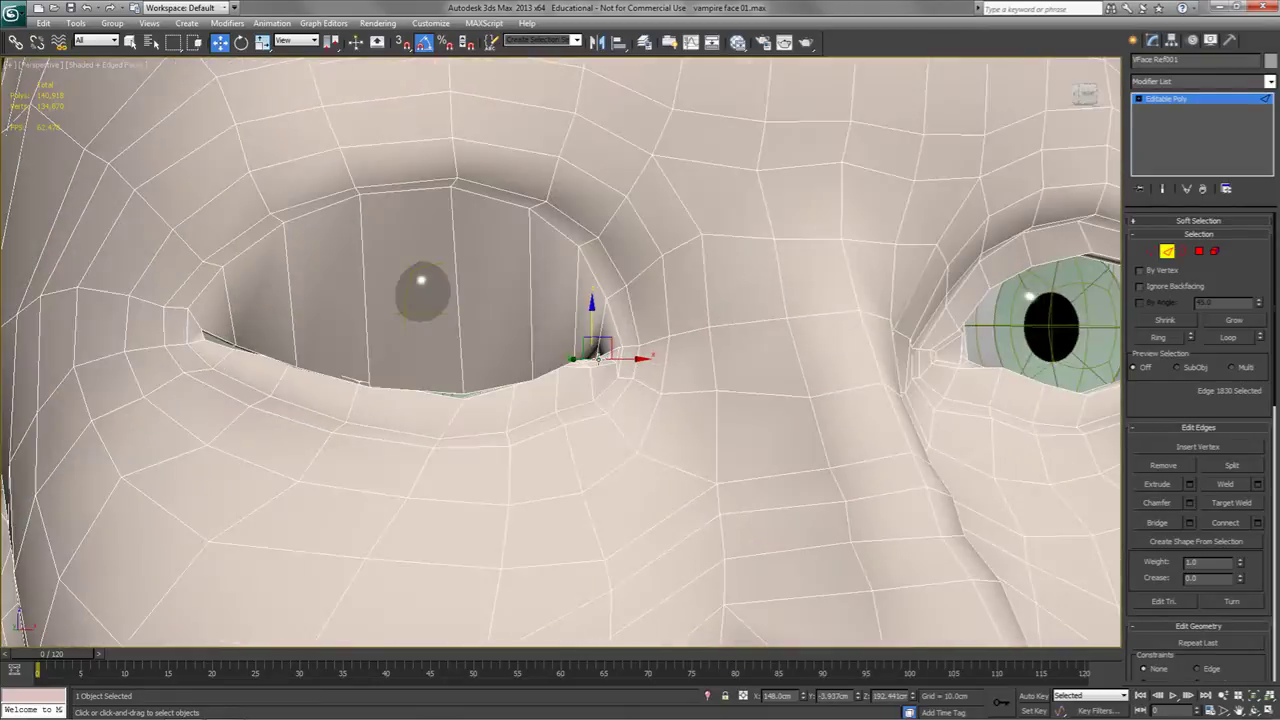
{"action": "middle_click_drag", "start_coordinate": [597, 357], "coordinate": [614, 268], "text": "alt"}
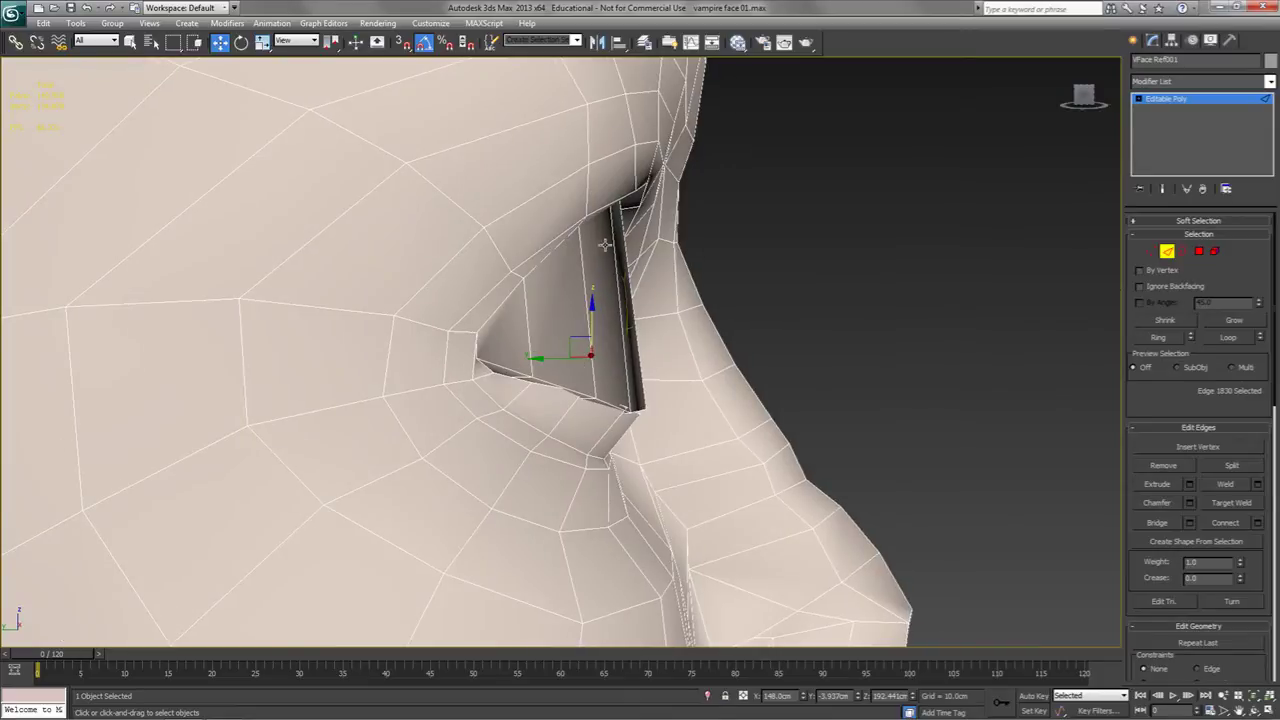
{"action": "middle_click_drag", "start_coordinate": [594, 336], "coordinate": [504, 330], "text": "alt"}
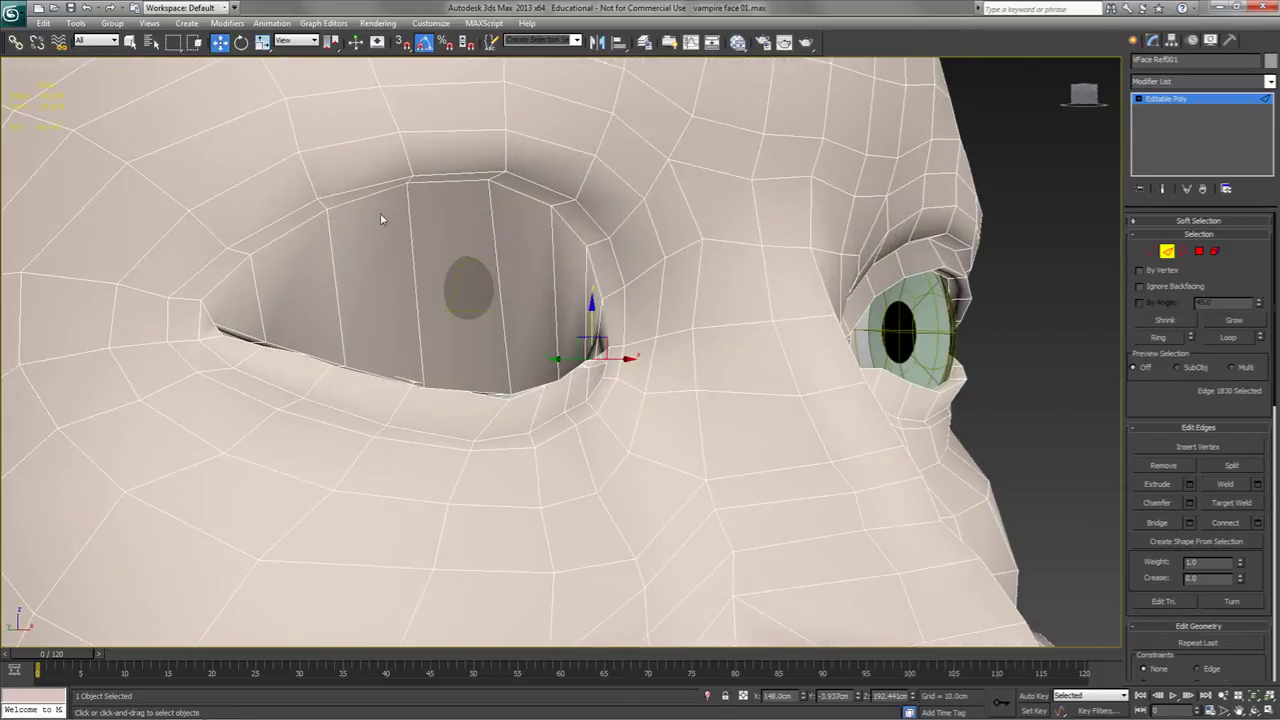
{"action": "middle_click_drag", "start_coordinate": [535, 229], "coordinate": [555, 354], "text": "alt"}
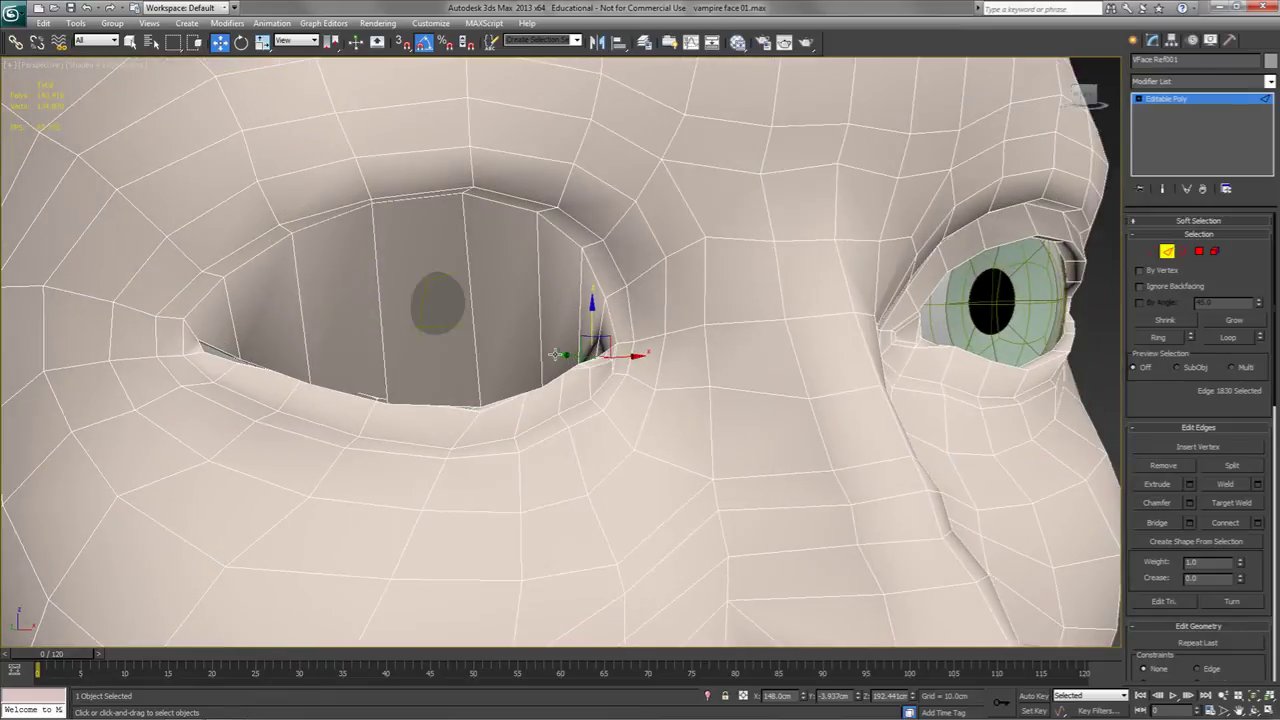
{"action": "left_click", "coordinate": [196, 307]}
{"action": "left_click", "coordinate": [244, 273], "text": "ctrl"}
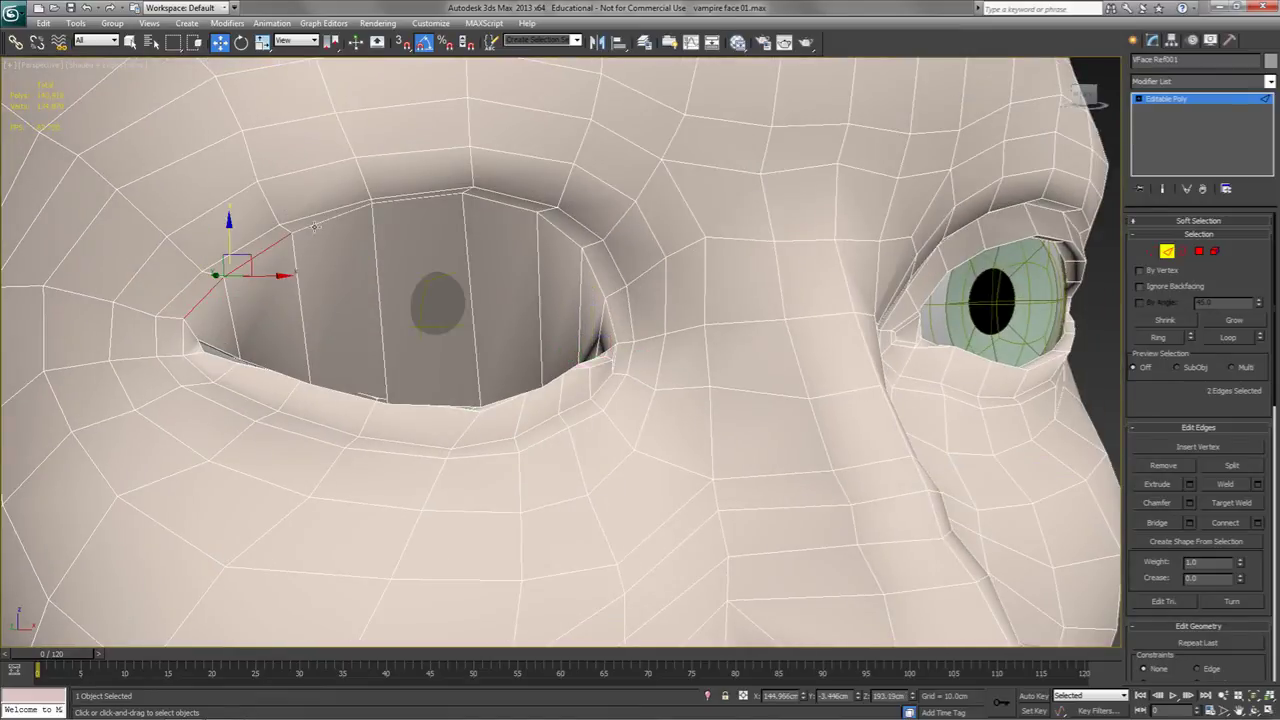
{"action": "left_click", "coordinate": [340, 218], "text": "ctrl"}
{"action": "left_click", "coordinate": [397, 201], "text": "ctrl"}
{"action": "left_click", "coordinate": [492, 205], "text": "ctrl"}
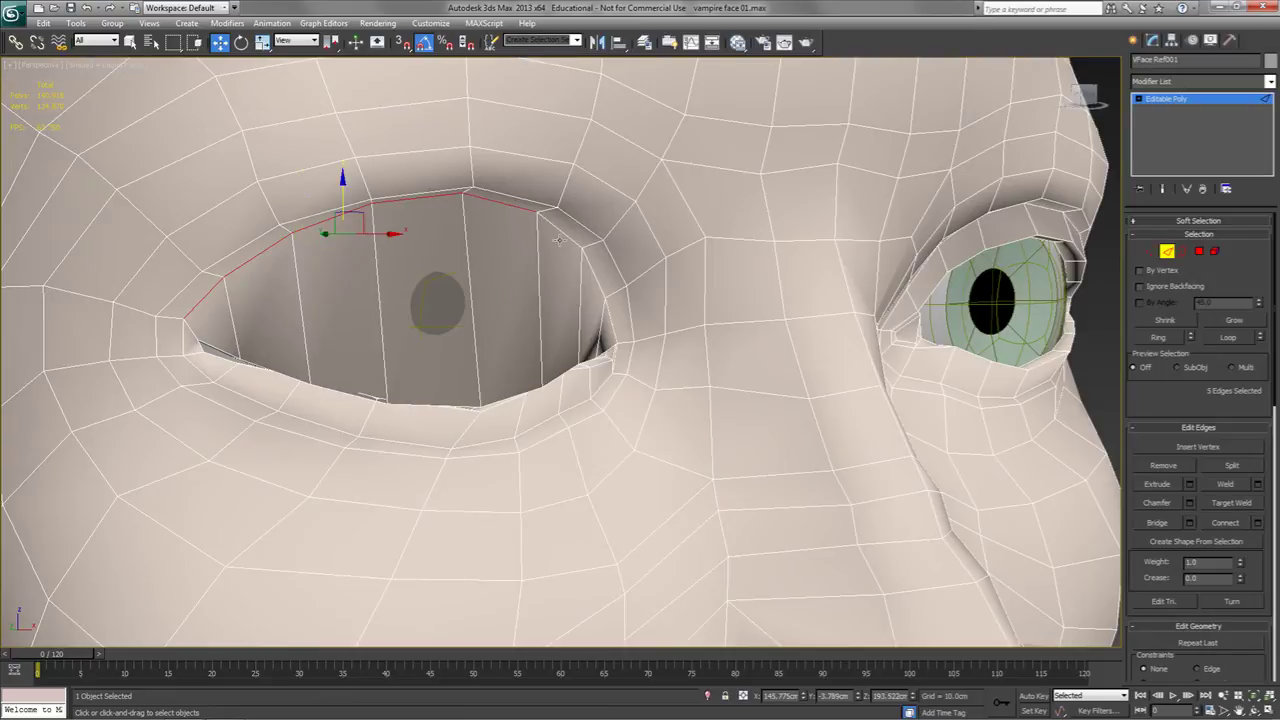
{"action": "left_click", "coordinate": [565, 237], "text": "ctrl"}
{"action": "left_click", "coordinate": [594, 282], "text": "ctrl"}
Relax the upper lid crease edges with an amount of 0.5 and 7 iterations.
{"action": "mouse_move", "coordinate": [586, 343]}
{"action": "middle_mouse_down", "text": "alt"}
{"action": "mouse_move", "coordinate": [549, 351]}
{"action": "mouse_move", "coordinate": [576, 332]}
{"action": "middle_mouse_up", "text": "alt"}
{"action": "scroll", "coordinate": [1221, 627], "scroll_direction": "down", "scroll_amount": 3}
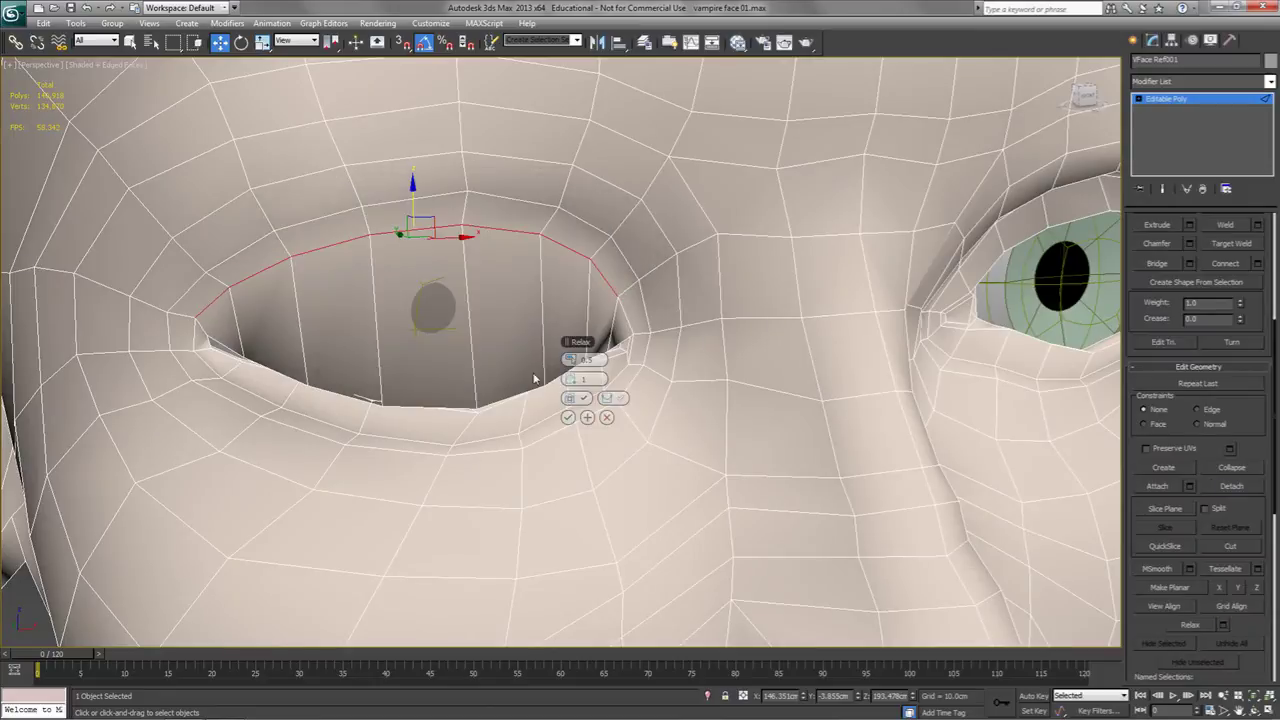
{"action": "left_click", "coordinate": [576, 379]}
{"action": "left_click", "coordinate": [574, 379]}
{"action": "left_click_drag", "start_coordinate": [574, 378], "coordinate": [517, 397]}
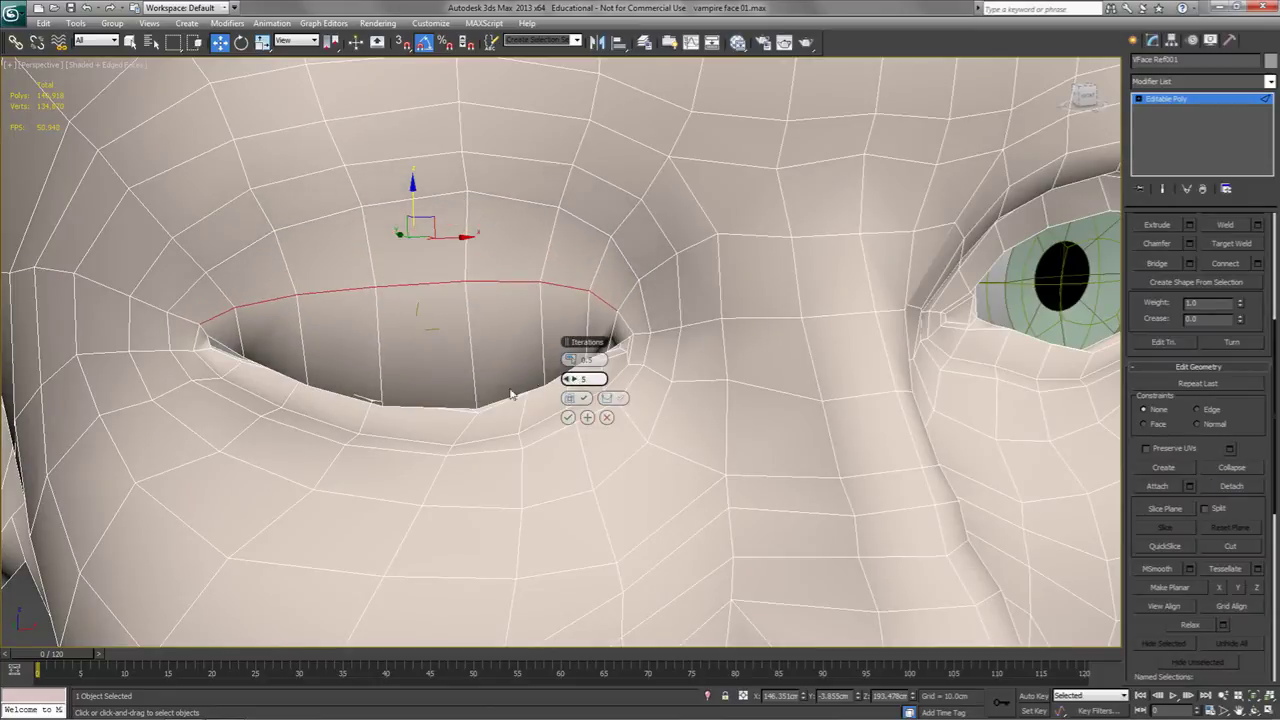
{"action": "middle_click_drag", "start_coordinate": [517, 397], "coordinate": [376, 387], "text": "alt"}
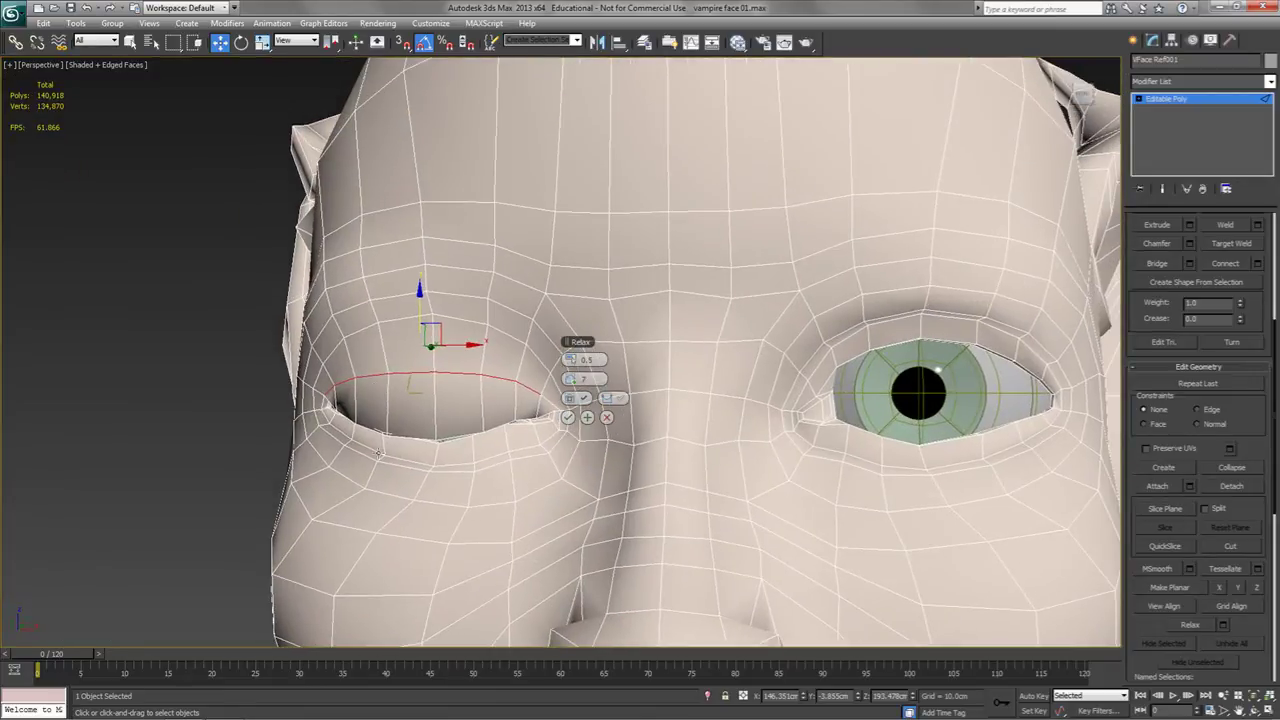
{"action": "middle_click_drag", "start_coordinate": [507, 438], "coordinate": [552, 426], "text": "alt"}
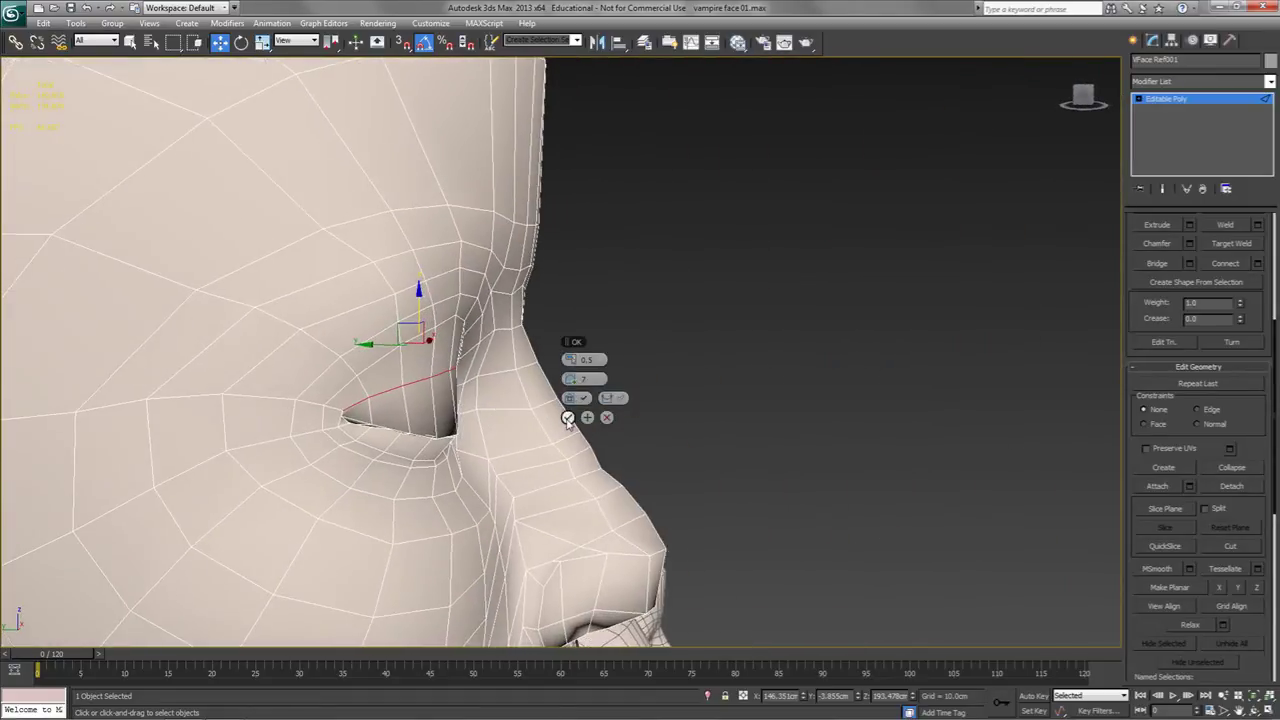
{"action": "left_click", "coordinate": [567, 419]}
Scale the upper lid crease edges slightly along Y and move them about 0.04 cm forward along Y.
{"action": "mouse_move", "coordinate": [442, 411]}
{"action": "middle_mouse_down", "text": "alt"}
{"action": "mouse_move", "coordinate": [452, 408]}
{"action": "mouse_move", "coordinate": [422, 399]}
{"action": "middle_mouse_up", "text": "alt"}
{"action": "key", "text": "r"}
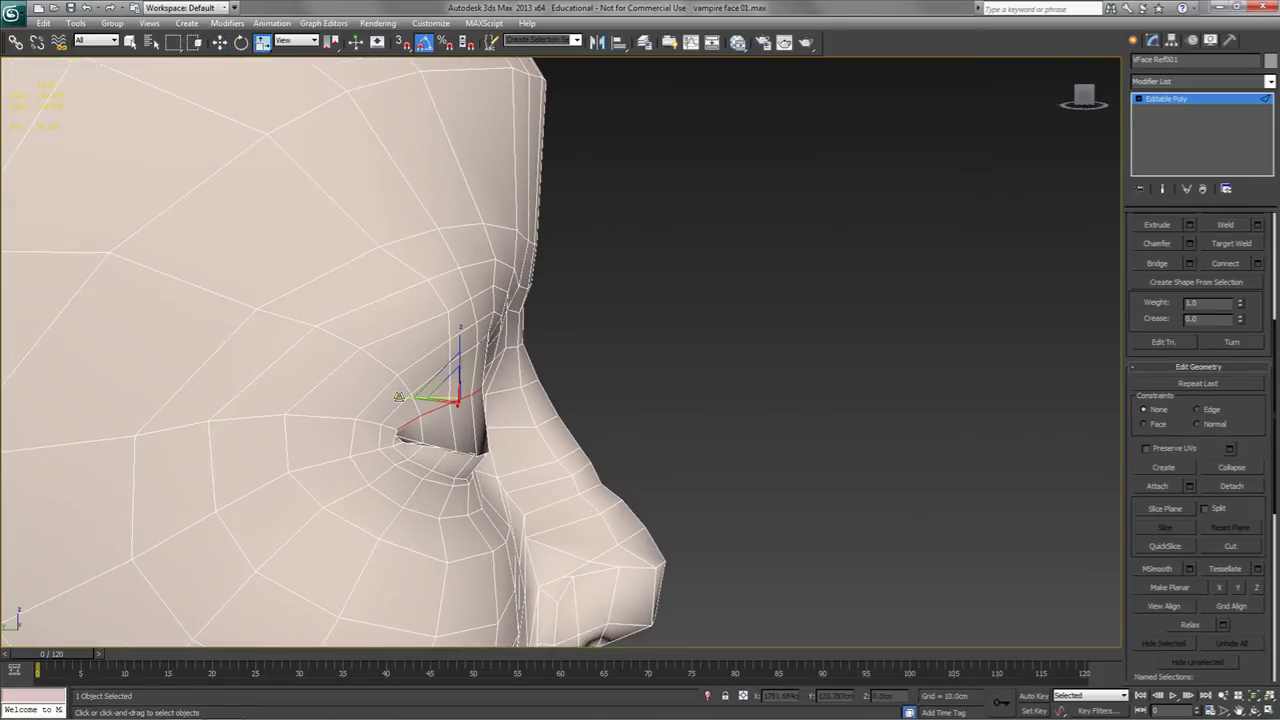
{"action": "left_click_drag", "start_coordinate": [400, 397], "coordinate": [398, 397]}
{"action": "key", "text": "w"}
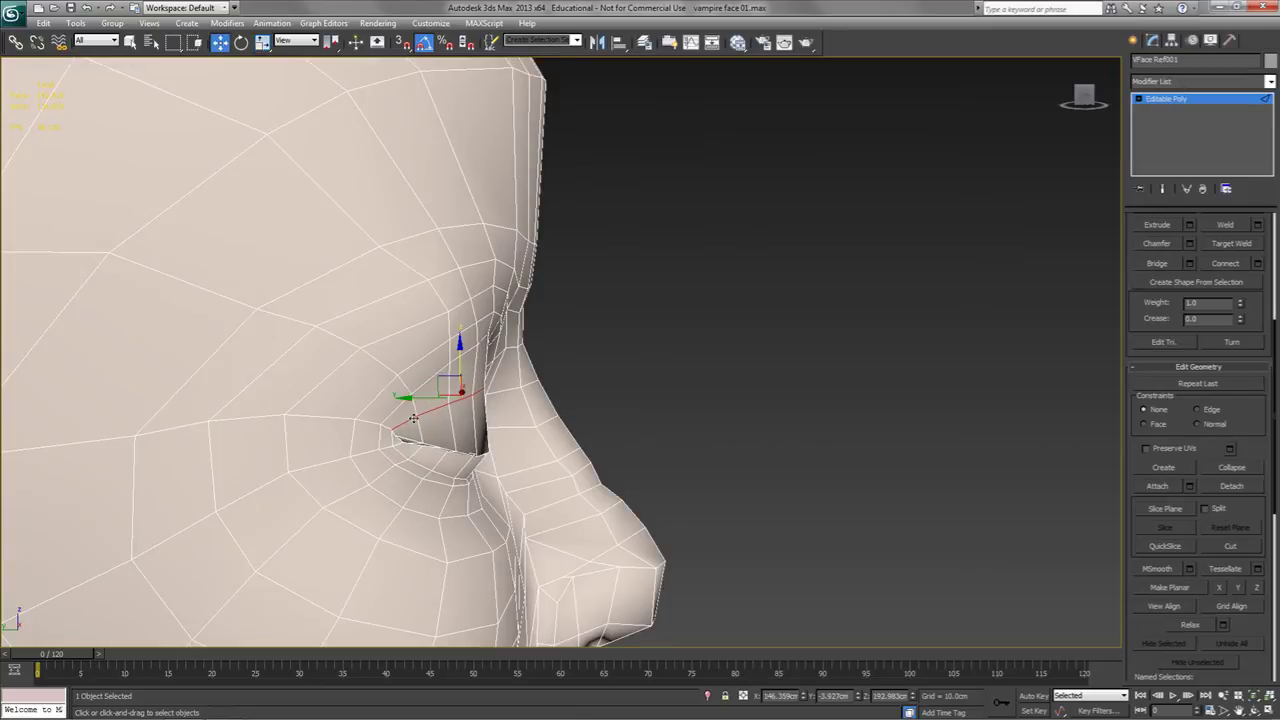
{"action": "left_click_drag", "start_coordinate": [419, 398], "coordinate": [422, 398]}
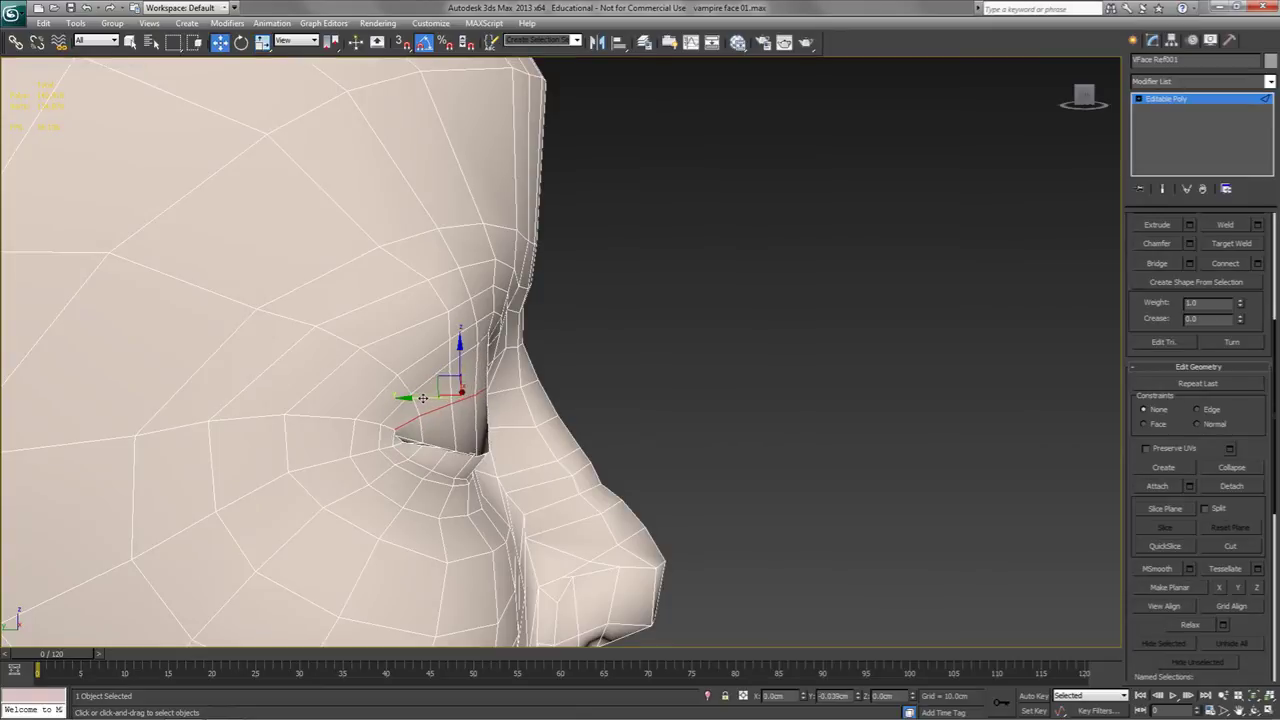
Flatten the upper lid crease edges slightly along Z and lower them a little toward the closed lid rim.
{"action": "middle_click_drag", "start_coordinate": [423, 398], "coordinate": [396, 431], "text": "alt"}
{"action": "key", "text": "r"}
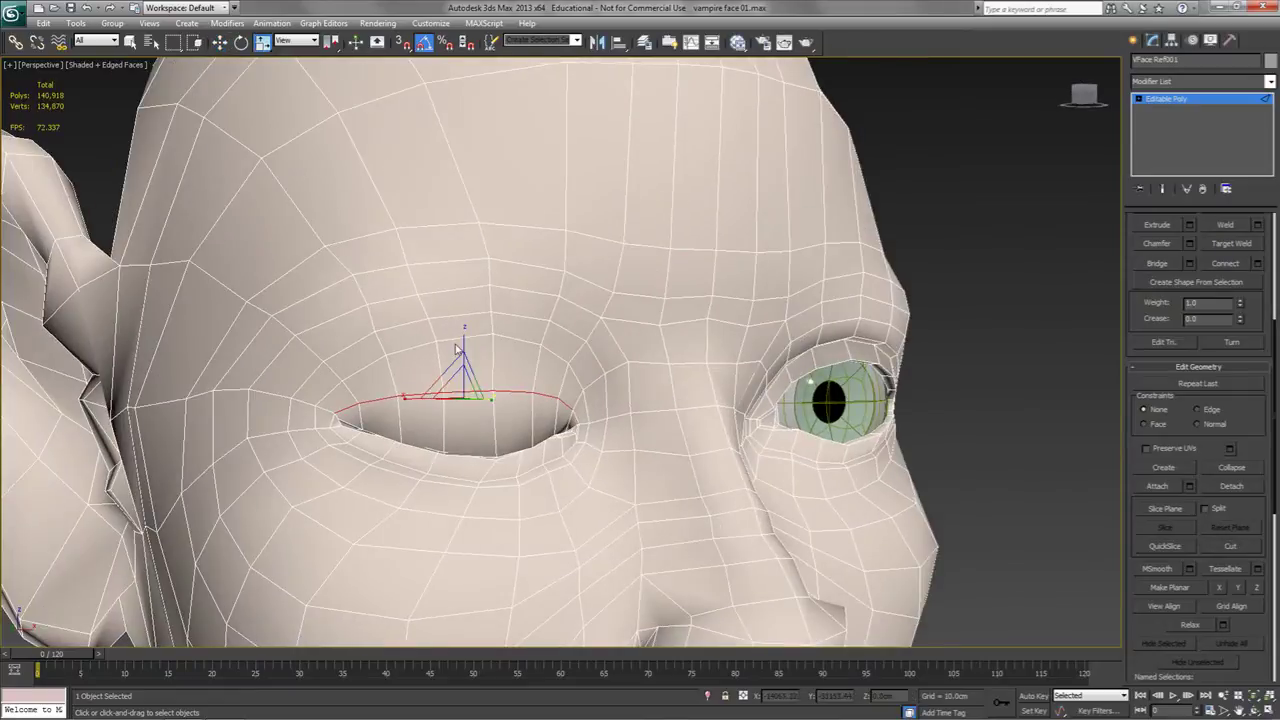
{"action": "left_click_drag", "start_coordinate": [464, 344], "coordinate": [465, 363]}
{"action": "key", "text": "w"}
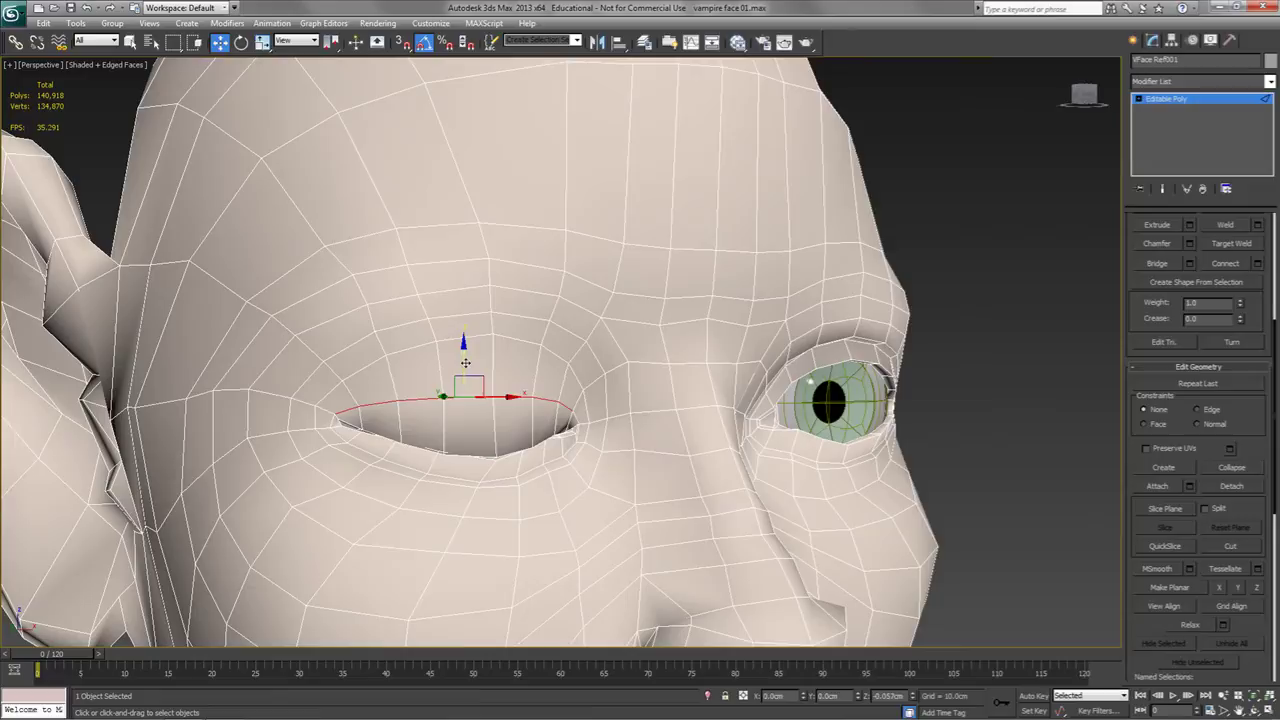
{"action": "middle_click_drag", "start_coordinate": [465, 363], "coordinate": [525, 445], "text": "alt"}
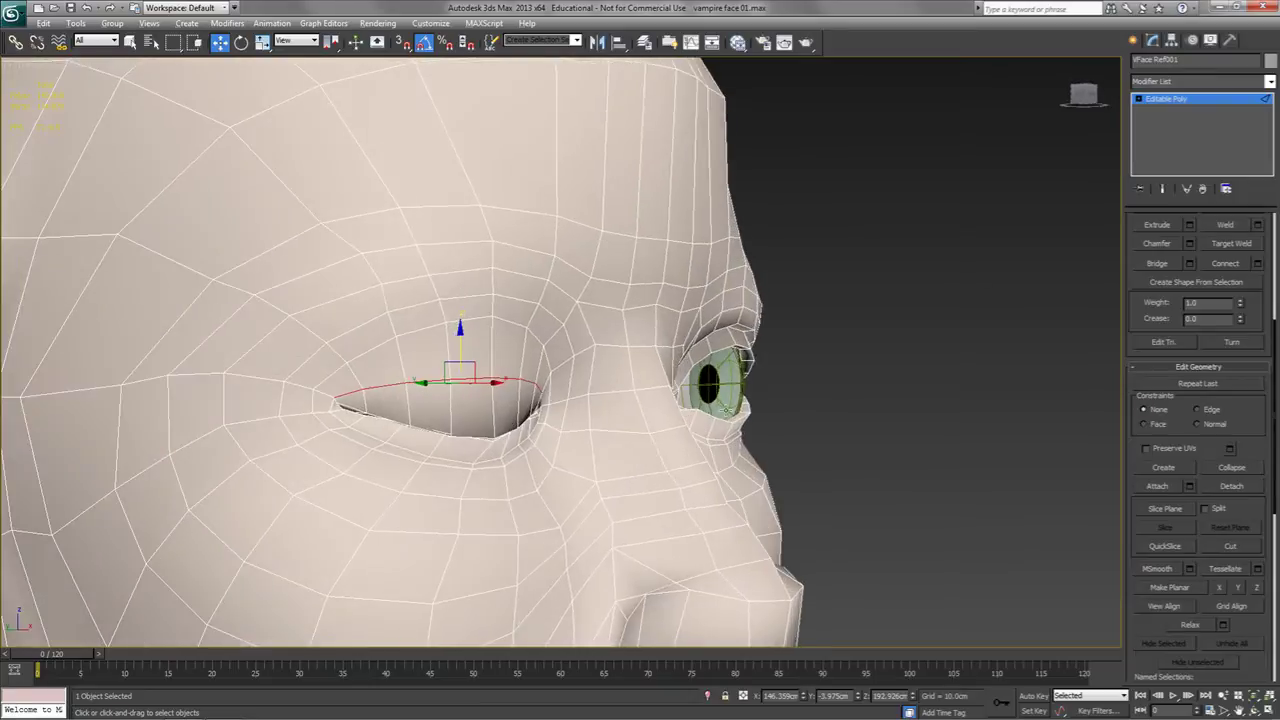
Leave edge editing and add a TurboSmooth modifier to the head, separated by smoothing groups.
{"action": "left_click", "coordinate": [1180, 101]}
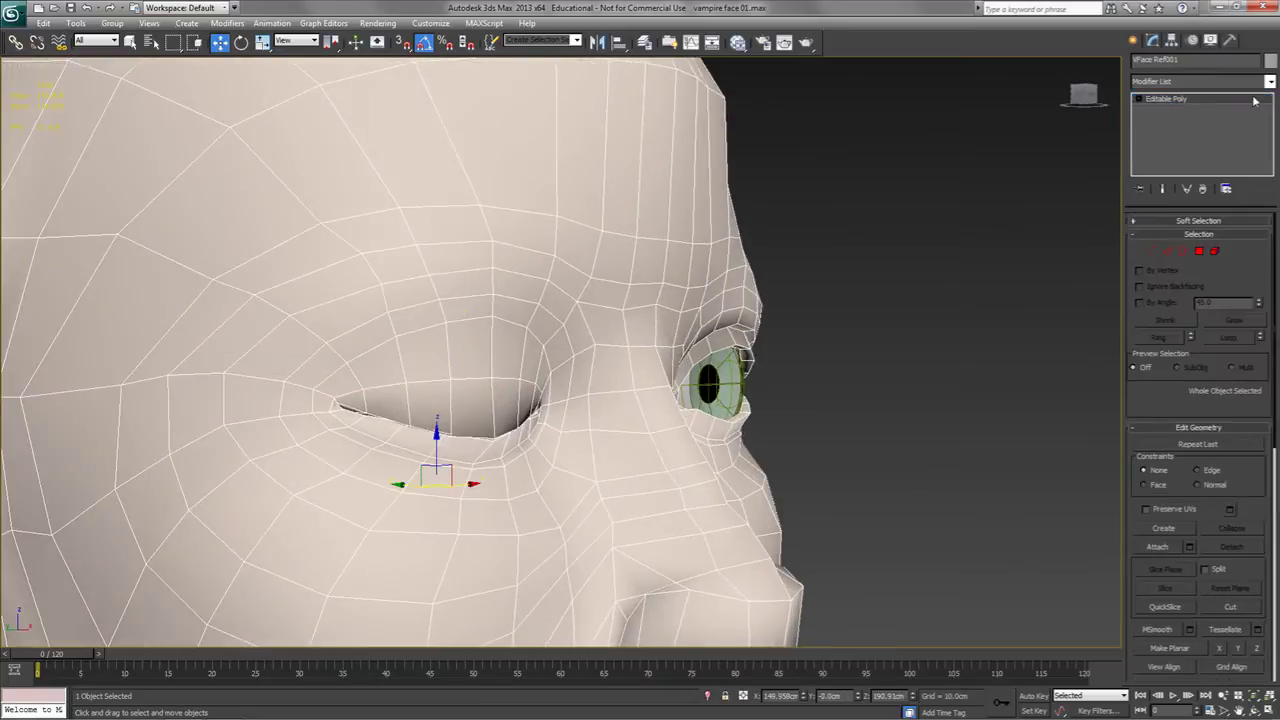
{"action": "left_click", "coordinate": [1270, 81]}
{"action": "scroll", "coordinate": [1191, 547], "scroll_direction": "down", "scroll_amount": 5}
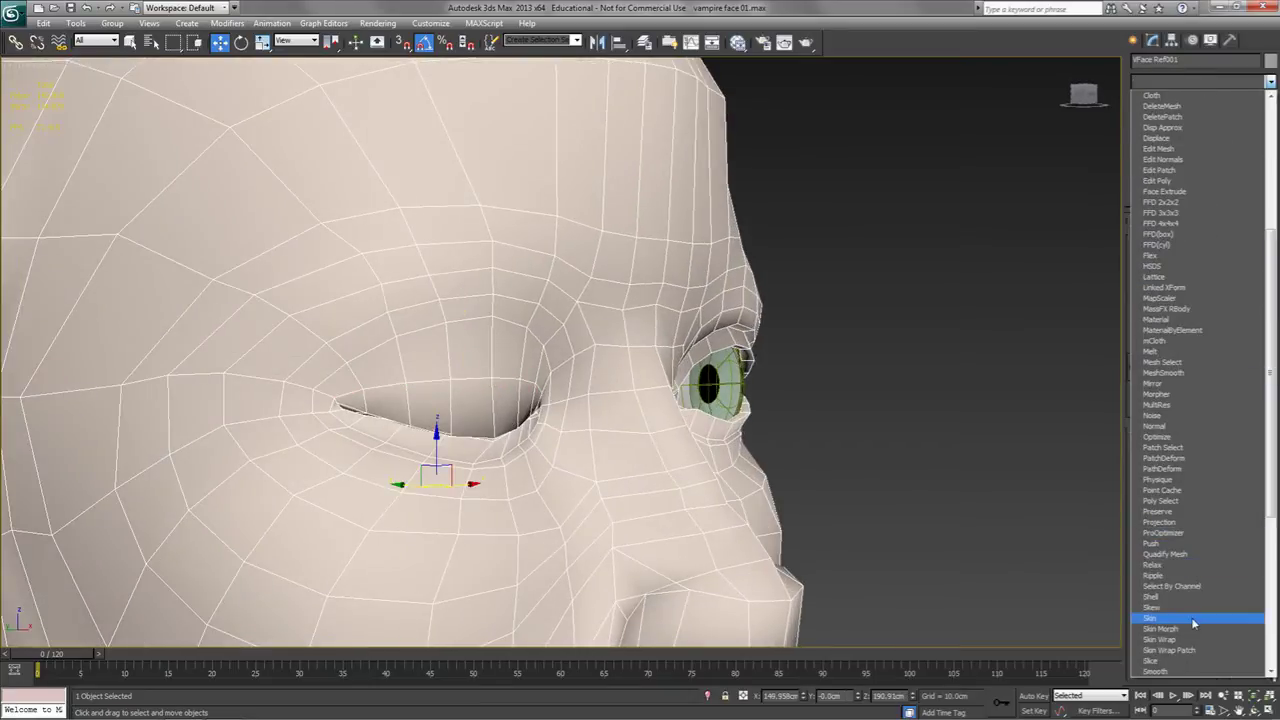
{"action": "scroll", "coordinate": [1191, 617], "scroll_direction": "down", "scroll_amount": 6}
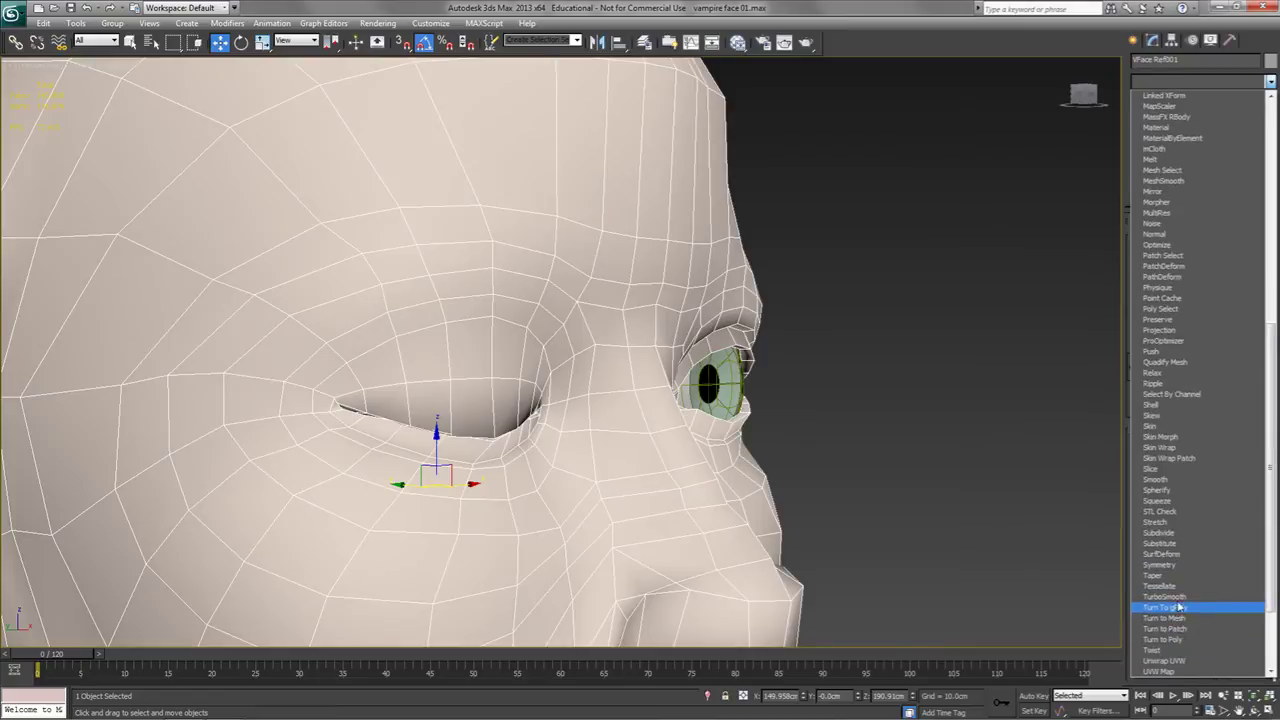
{"action": "left_click", "coordinate": [1168, 607]}
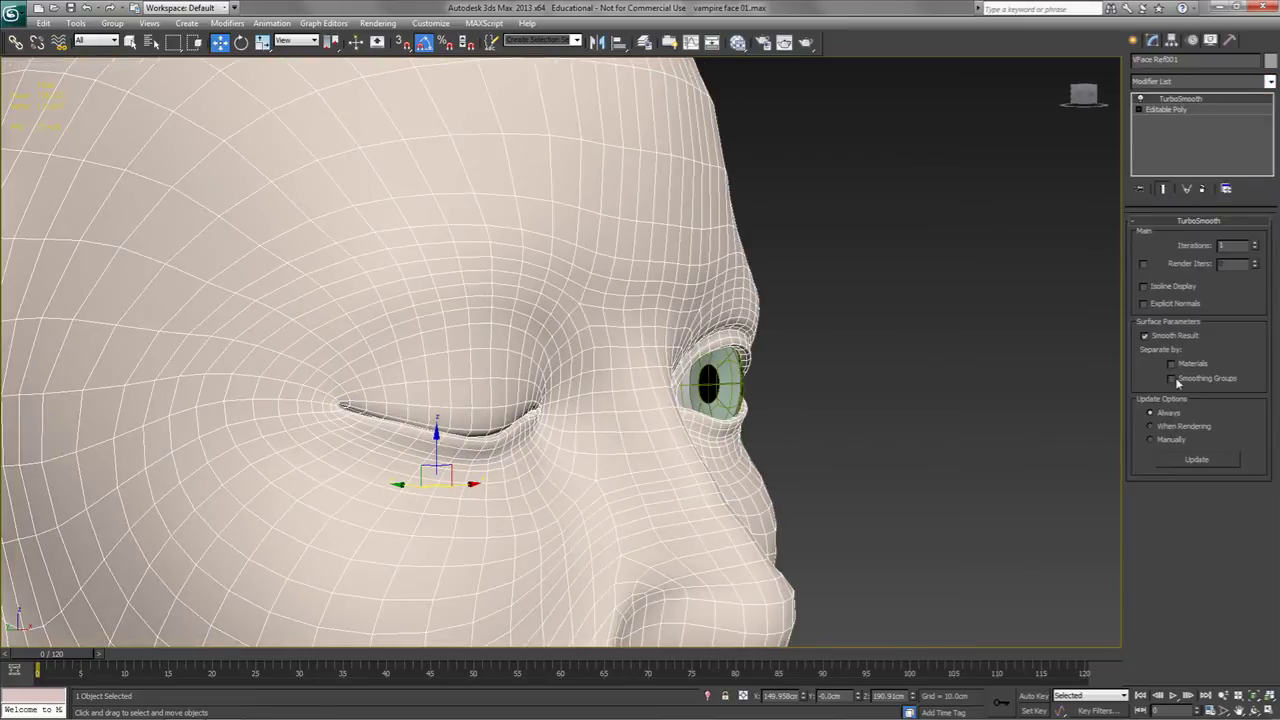
{"action": "middle_click_drag", "start_coordinate": [724, 409], "coordinate": [700, 393], "text": "alt"}
{"action": "scroll", "coordinate": [640, 420], "scroll_direction": "down", "scroll_amount": 3}
{"action": "scroll", "coordinate": [699, 393], "scroll_direction": "up", "scroll_amount": 3}
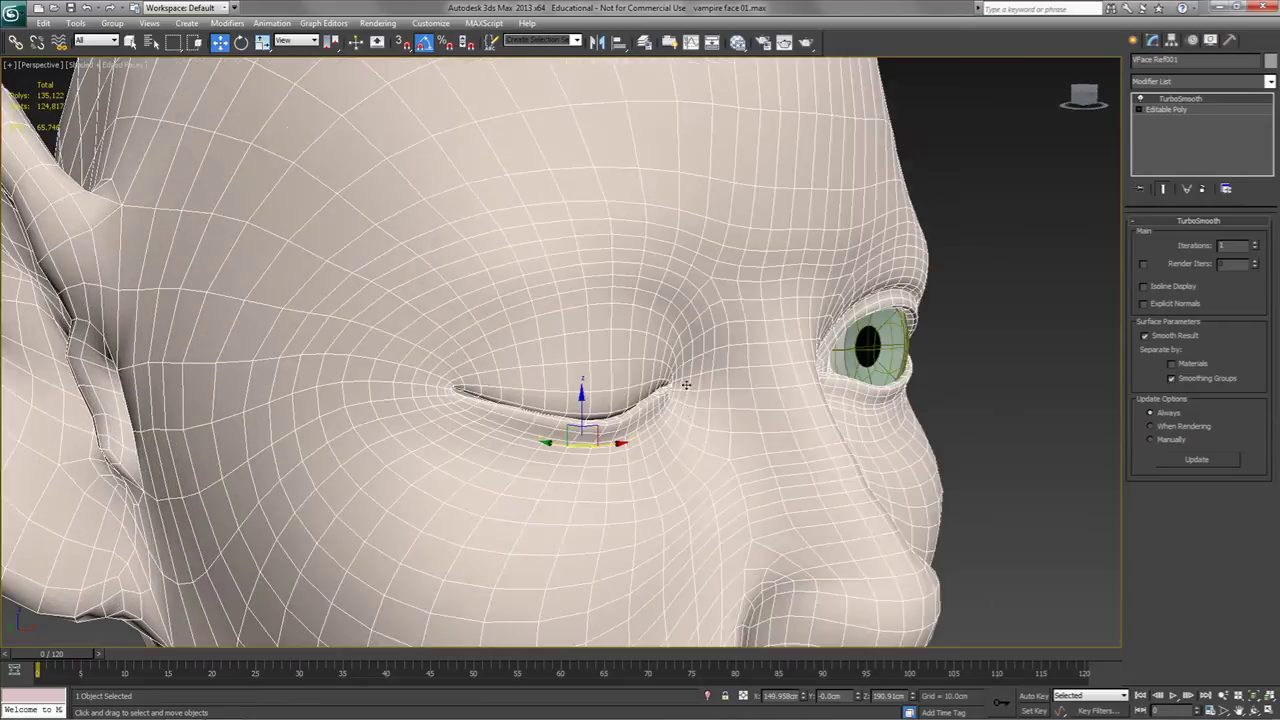
Examine the smoothed closed eye from several angles with the edge display turned off.
{"action": "key", "text": "F4"}
{"action": "scroll", "coordinate": [682, 410], "scroll_direction": "down", "scroll_amount": 3}
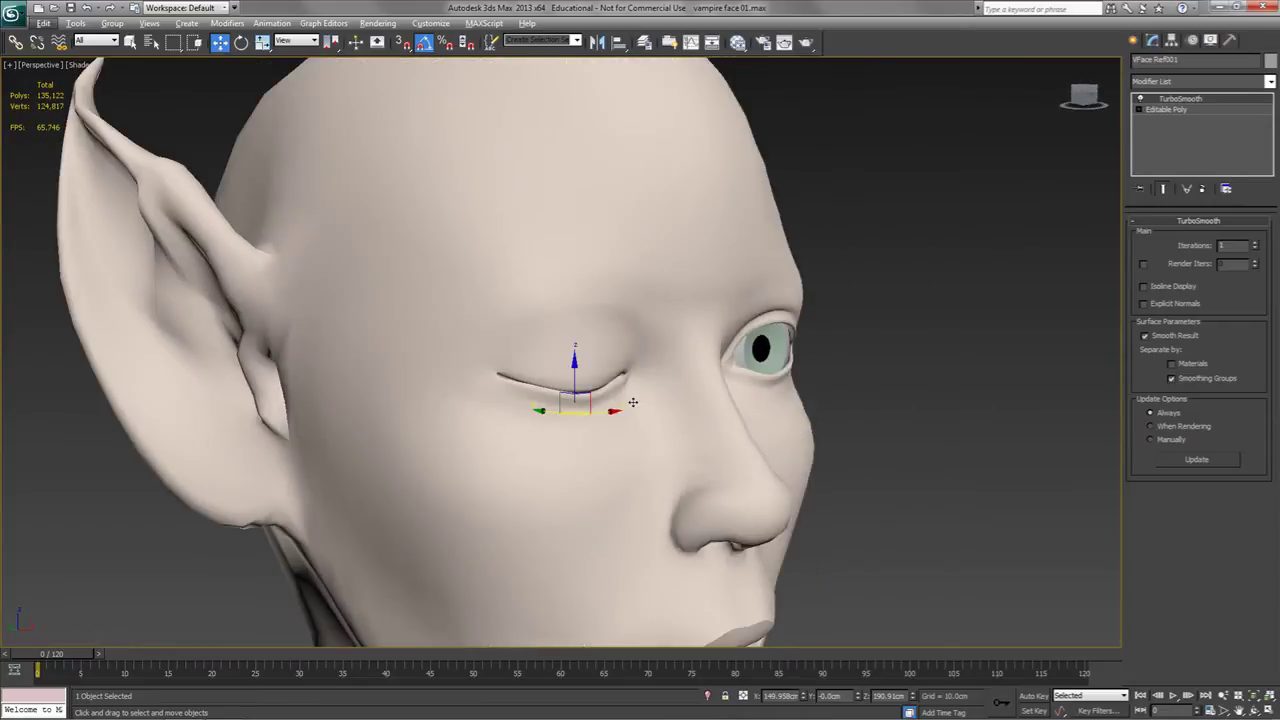
{"action": "middle_click_drag", "start_coordinate": [633, 402], "coordinate": [594, 428], "text": "alt"}
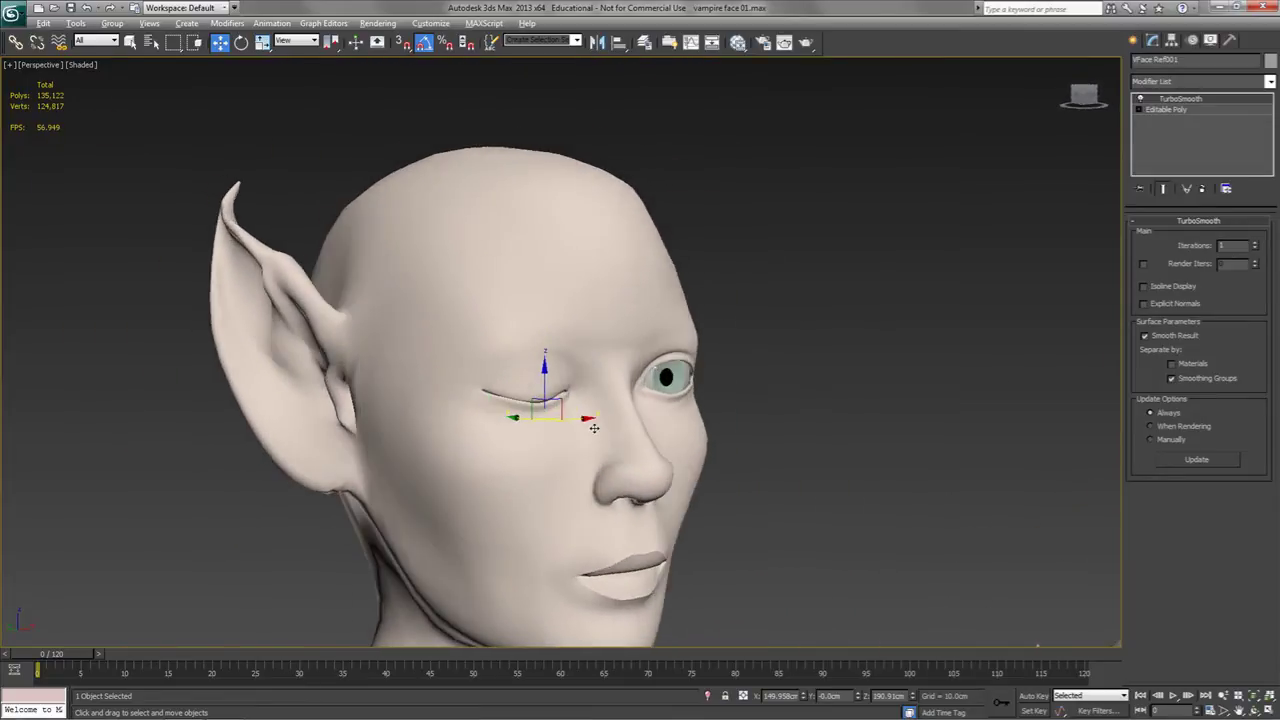
Remove the TurboSmooth modifier and rename the head Eye RT Closed.
{"action": "left_click", "coordinate": [1203, 188]}
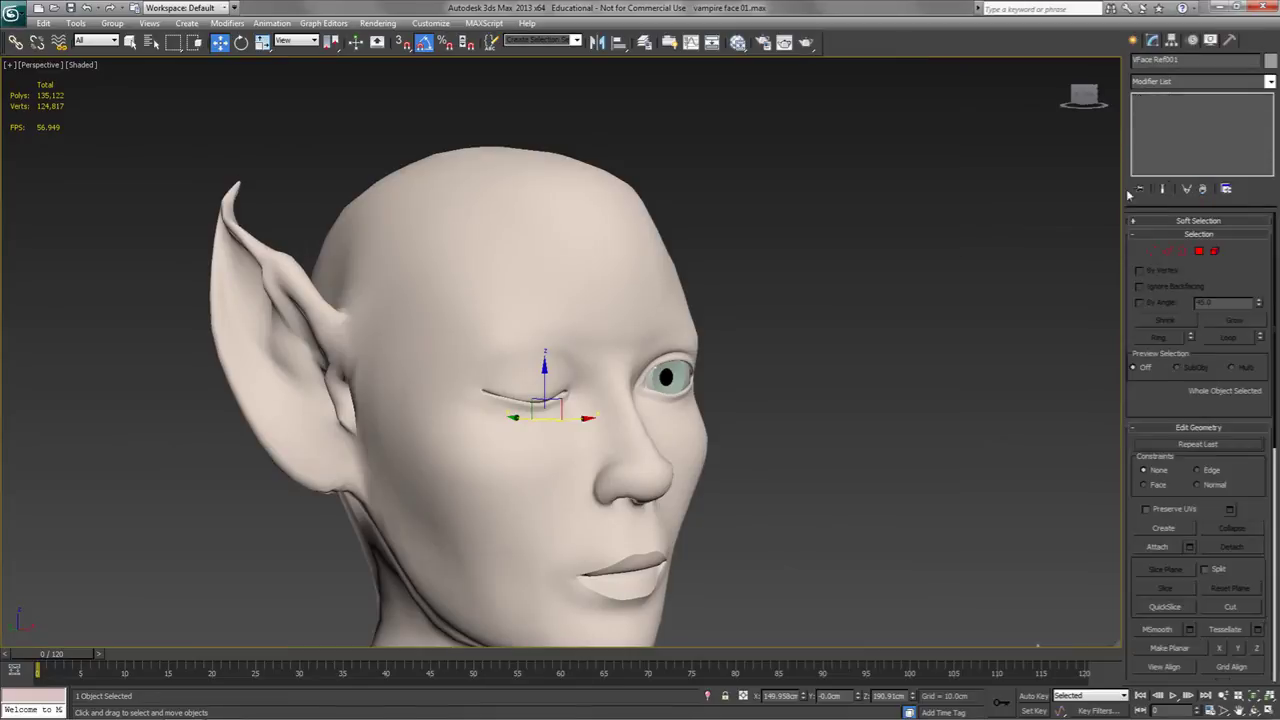
{"action": "key", "text": "F4"}
{"action": "middle_click_drag", "start_coordinate": [635, 399], "coordinate": [657, 361], "text": "alt"}
{"action": "scroll", "coordinate": [645, 424], "scroll_direction": "up", "scroll_amount": 3}
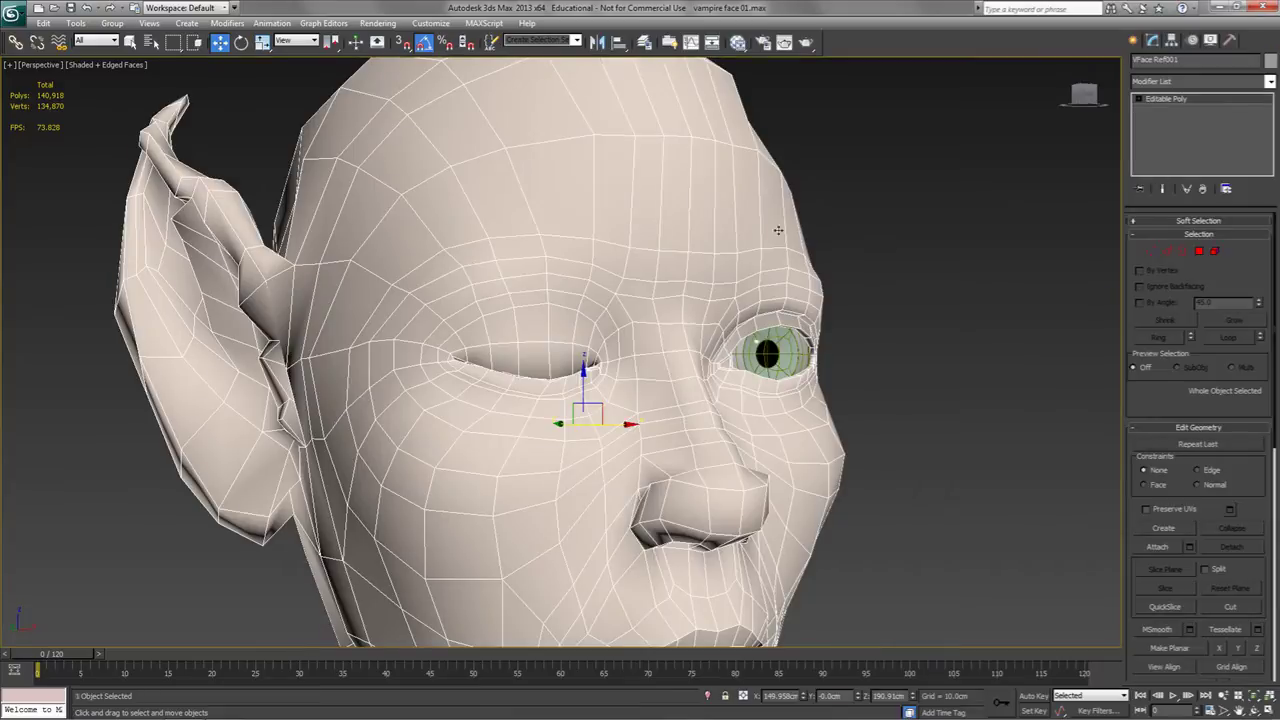
{"action": "type", "text": "Eye RT Closed"}
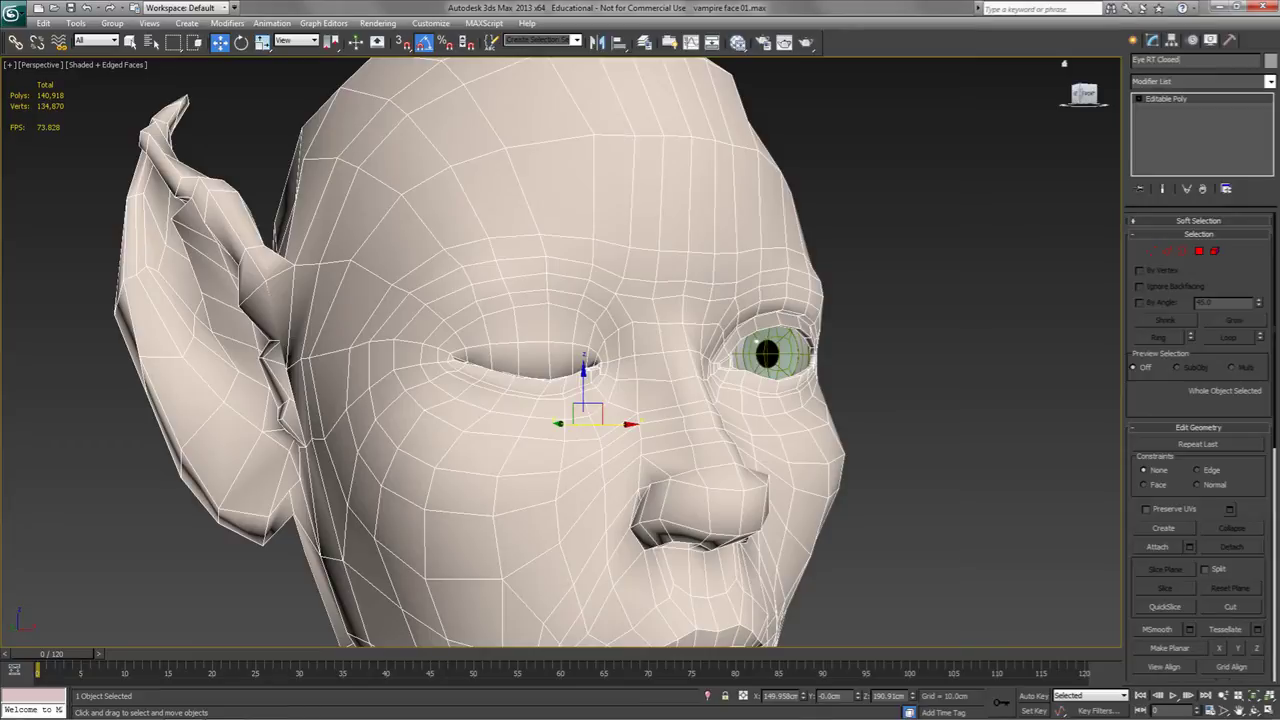
Copy the open-eyed head with its eyes about 20 cm along X in the row above the jaw targets.
{"action": "scroll", "coordinate": [566, 383], "scroll_direction": "down", "scroll_amount": 5}
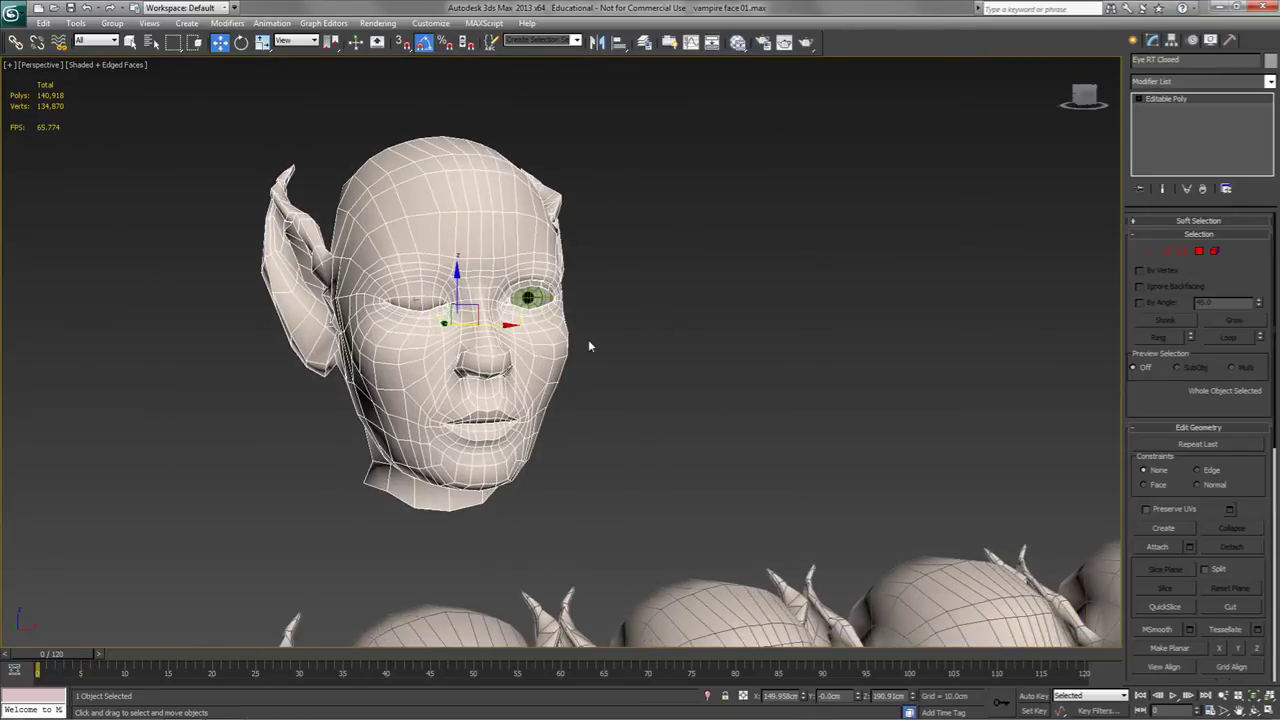
{"action": "middle_click_drag", "start_coordinate": [589, 346], "coordinate": [574, 281]}
{"action": "scroll", "coordinate": [437, 292], "scroll_direction": "down", "scroll_amount": 3}
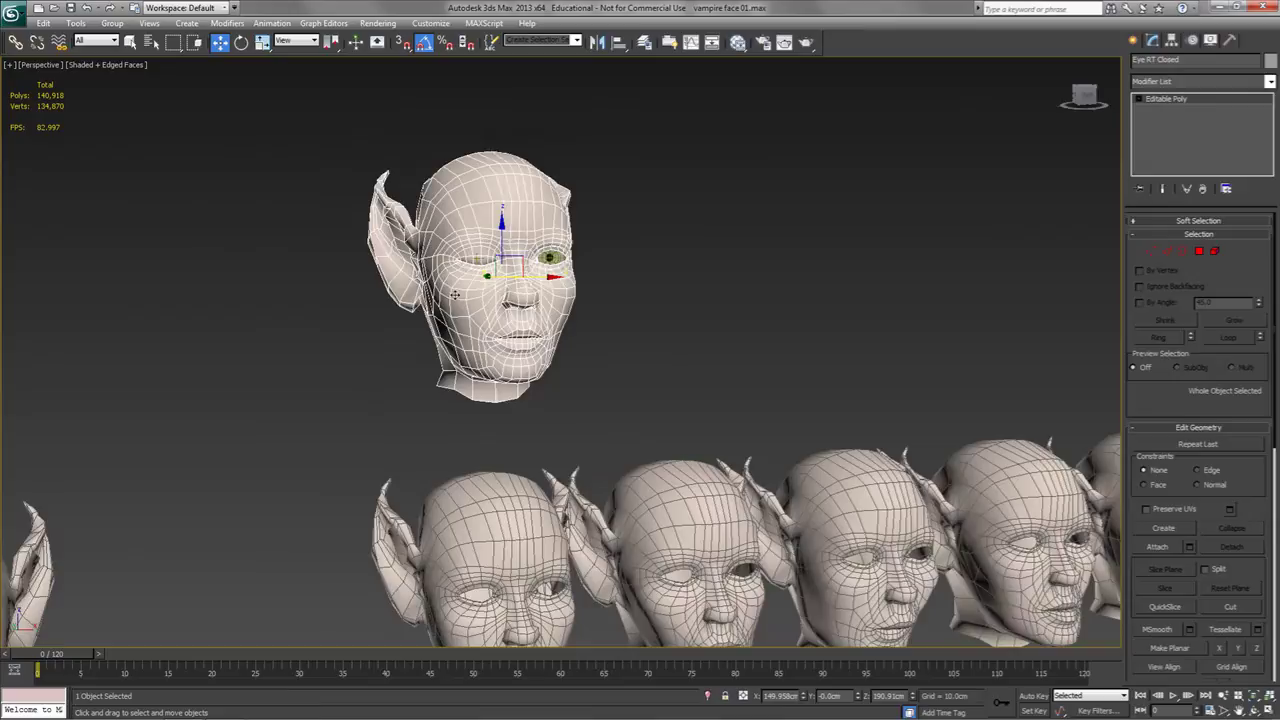
{"action": "middle_click_drag", "start_coordinate": [391, 338], "coordinate": [640, 260]}
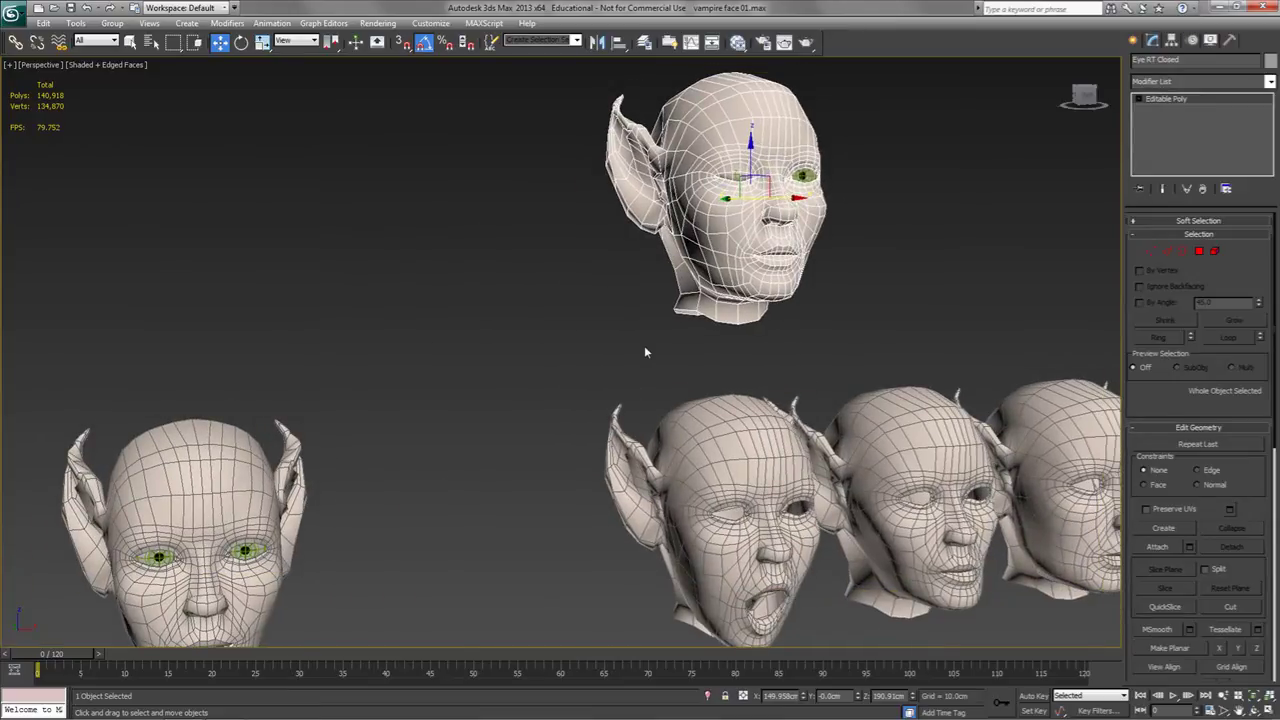
{"action": "middle_click_drag", "start_coordinate": [431, 443], "coordinate": [472, 456]}
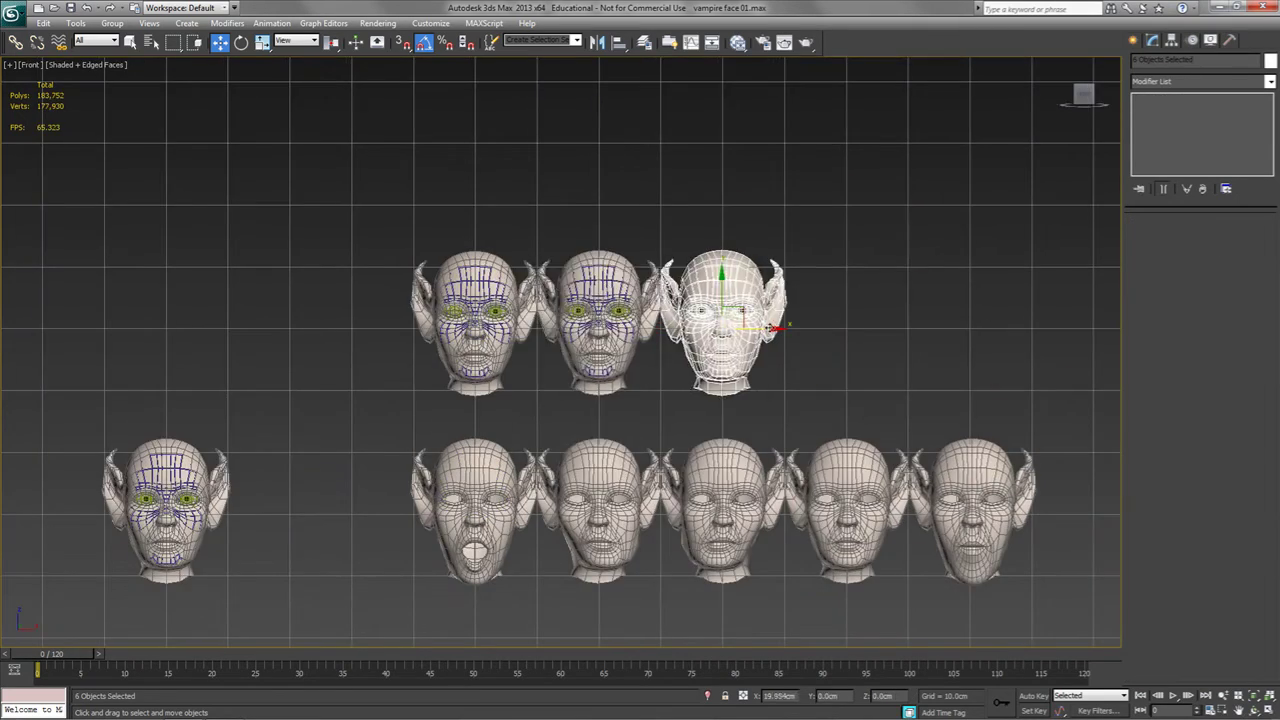
{"action": "left_click_drag", "start_coordinate": [581, 378], "coordinate": [700, 404], "text": "shift"}
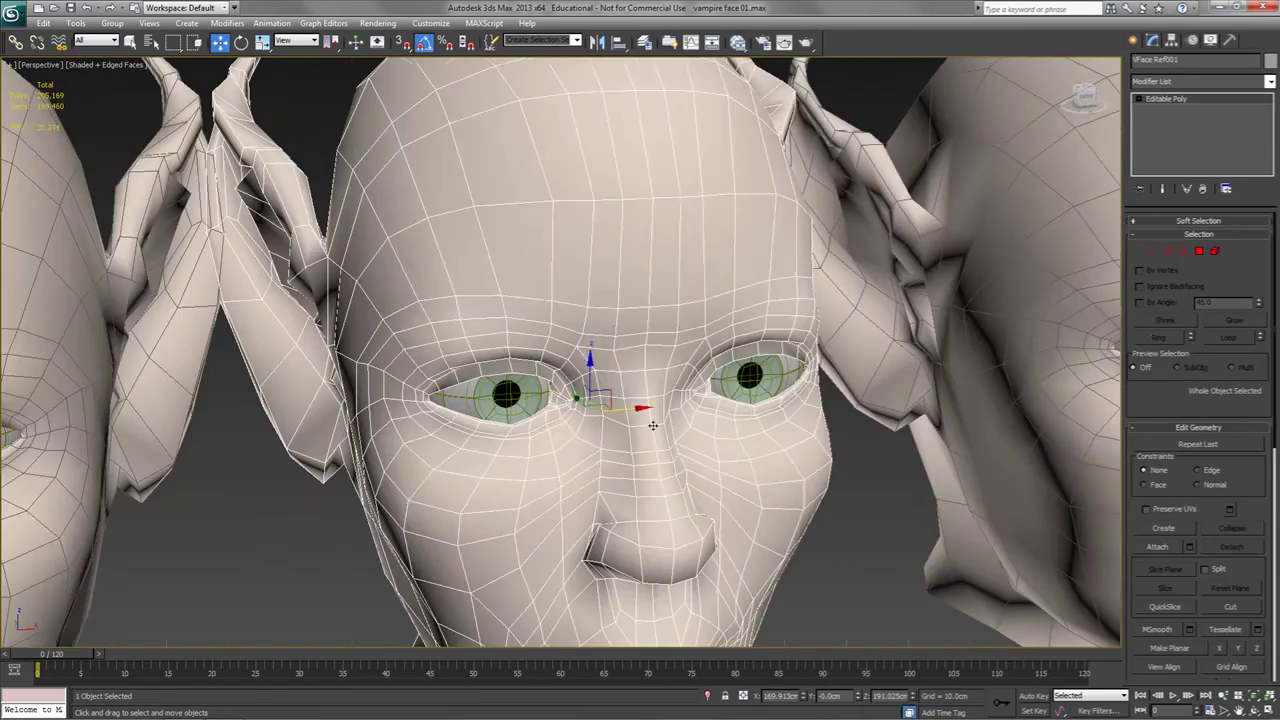
Select the eight lower lid rim polygons on the new head copy, raise them and scale them to fit the eyeball.
{"action": "scroll", "coordinate": [592, 406], "scroll_direction": "up", "scroll_amount": 6}
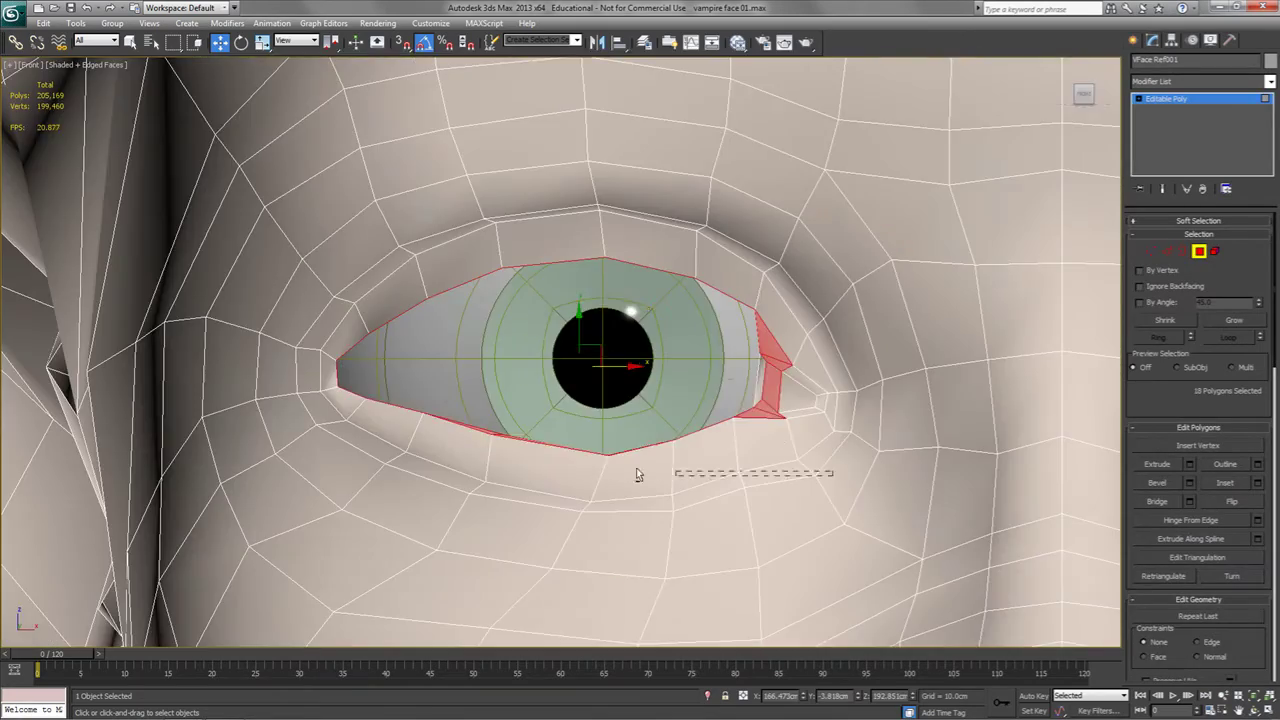
{"action": "middle_click_drag", "start_coordinate": [640, 474], "coordinate": [600, 270], "text": "alt"}
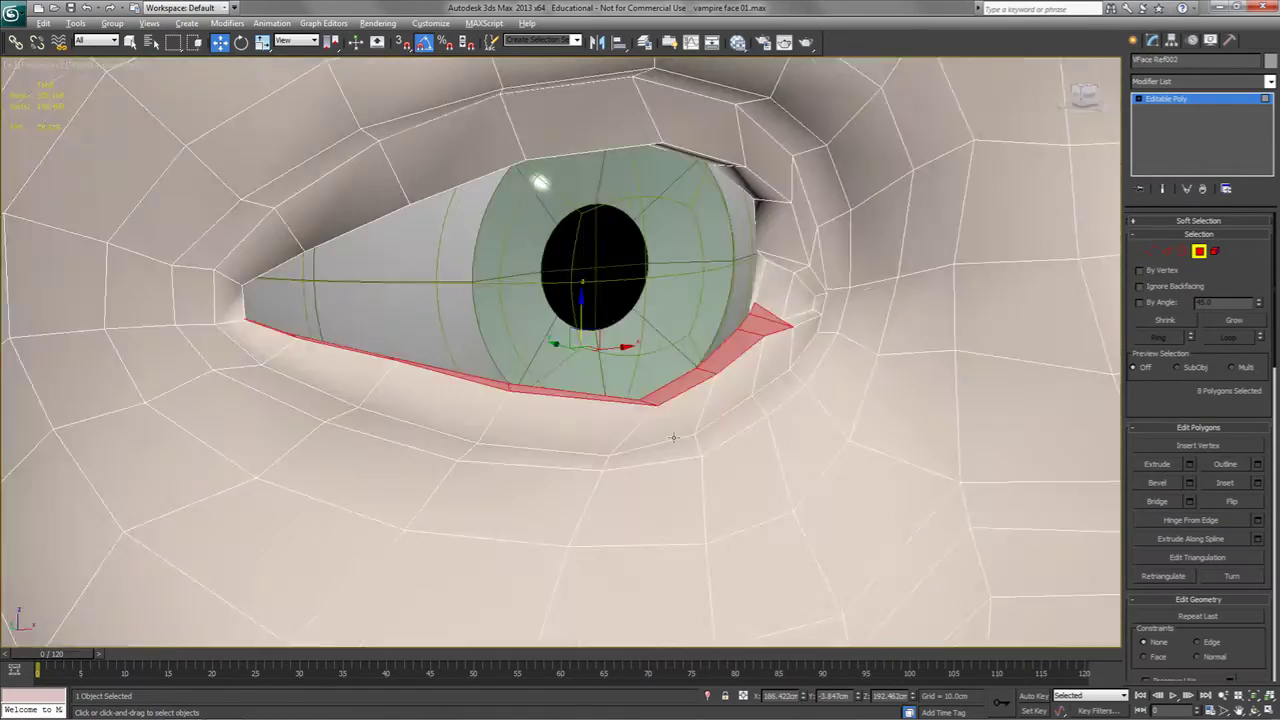
{"action": "middle_click_drag", "start_coordinate": [674, 437], "coordinate": [714, 400], "text": "alt"}
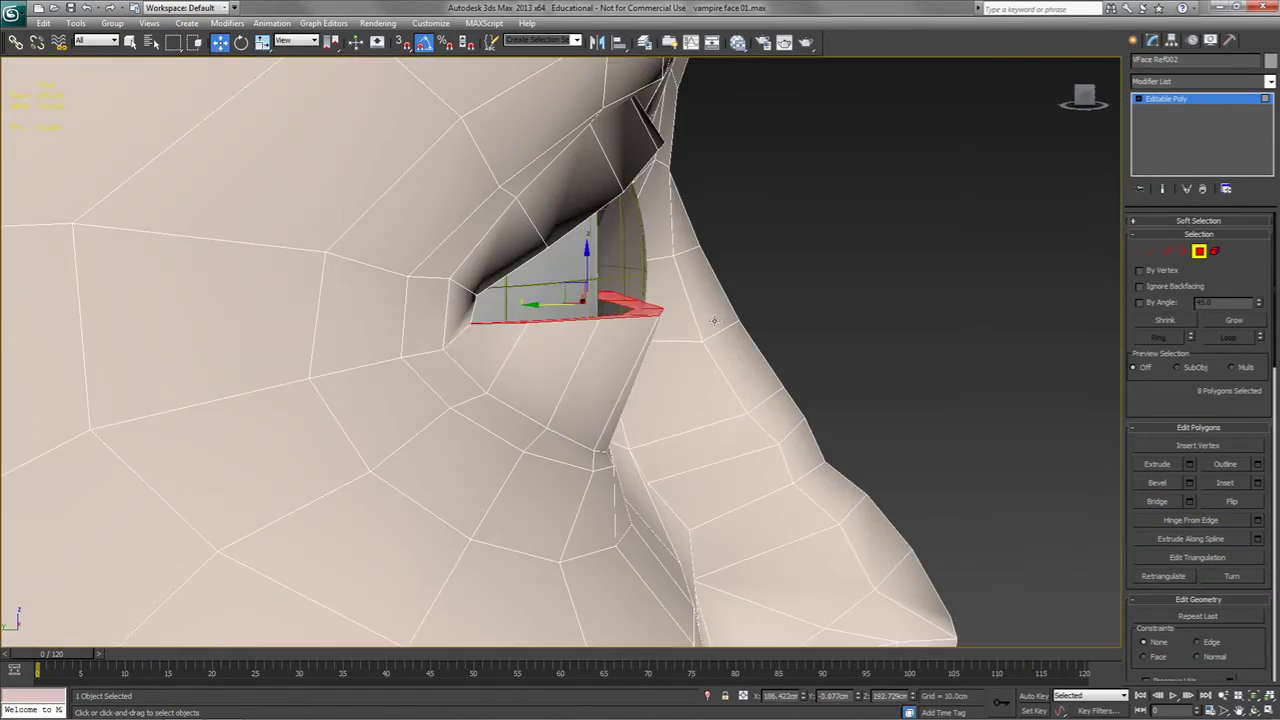
{"action": "middle_click_drag", "start_coordinate": [714, 323], "coordinate": [640, 360], "text": "alt"}
{"action": "key", "text": "r"}
{"action": "left_click_drag", "start_coordinate": [609, 322], "coordinate": [620, 329]}
{"action": "middle_click_drag", "start_coordinate": [620, 329], "coordinate": [560, 330], "text": "alt"}
{"action": "key", "text": "w"}
Select the lower lid crease edges, and relax and scale them into a smooth curve below the raised rim.
{"action": "key", "text": "2"}
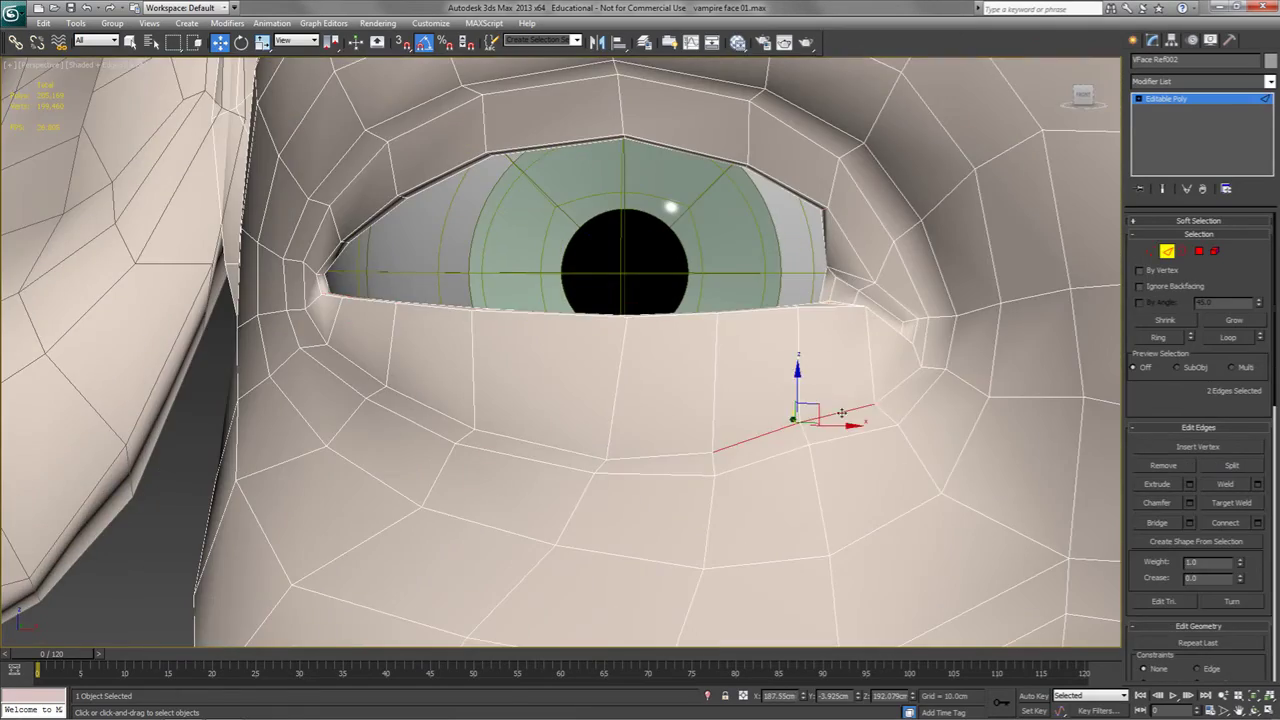
{"action": "double_click", "coordinate": [363, 369]}
{"action": "middle_click_drag", "start_coordinate": [363, 369], "coordinate": [430, 372], "text": "alt"}
{"action": "left_click", "coordinate": [1257, 522]}
{"action": "scroll", "coordinate": [1200, 520], "scroll_direction": "down", "scroll_amount": 5}
{"action": "left_click_drag", "start_coordinate": [569, 394], "coordinate": [569, 377]}
{"action": "left_click", "coordinate": [566, 416]}
{"action": "middle_click_drag", "start_coordinate": [566, 416], "coordinate": [700, 400], "text": "alt"}
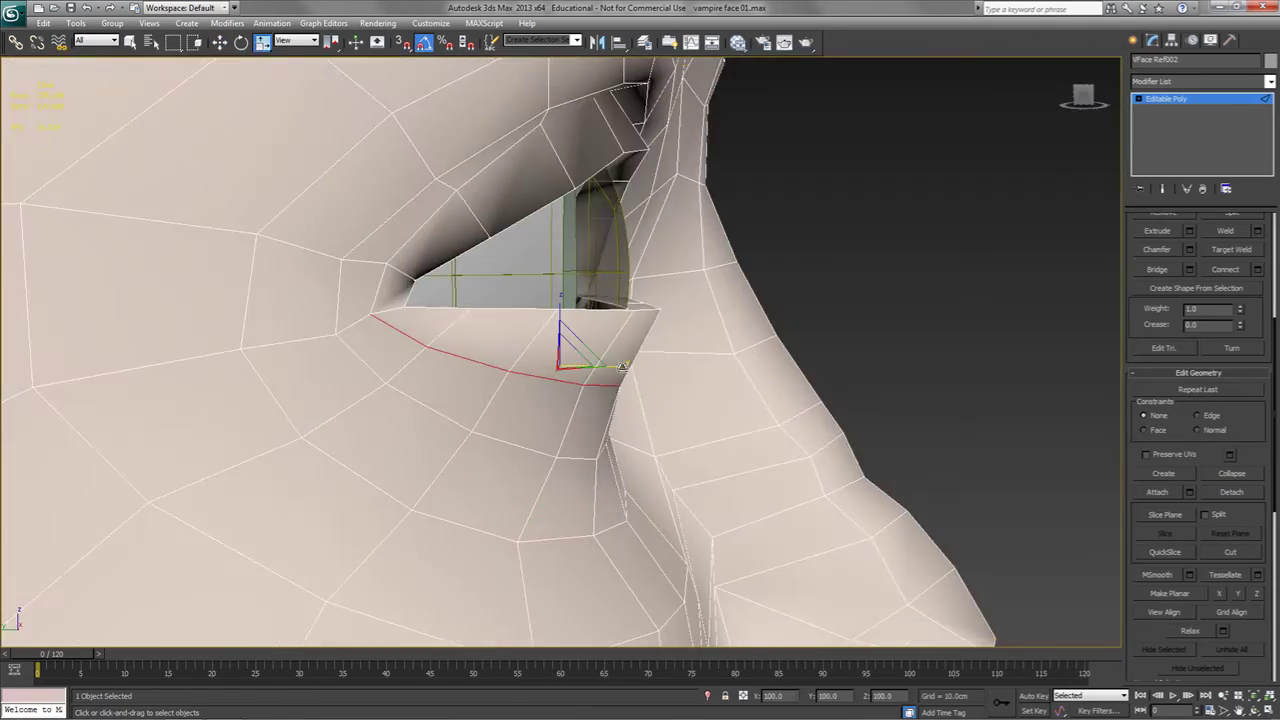
Leave edge editing, check the raised lower lid and rename the head Eye RB Close.
{"action": "middle_click_drag", "start_coordinate": [600, 390], "coordinate": [455, 393], "text": "alt"}
{"action": "scroll", "coordinate": [566, 360], "scroll_direction": "down", "scroll_amount": 10}
{"action": "key", "text": "F4"}
{"action": "key", "text": "F4"}
{"action": "key", "text": "2"}
{"action": "scroll", "coordinate": [650, 316], "scroll_direction": "up", "scroll_amount": 5}
{"action": "double_click", "coordinate": [1197, 60]}
{"action": "type", "text": "Eye RB Close"}
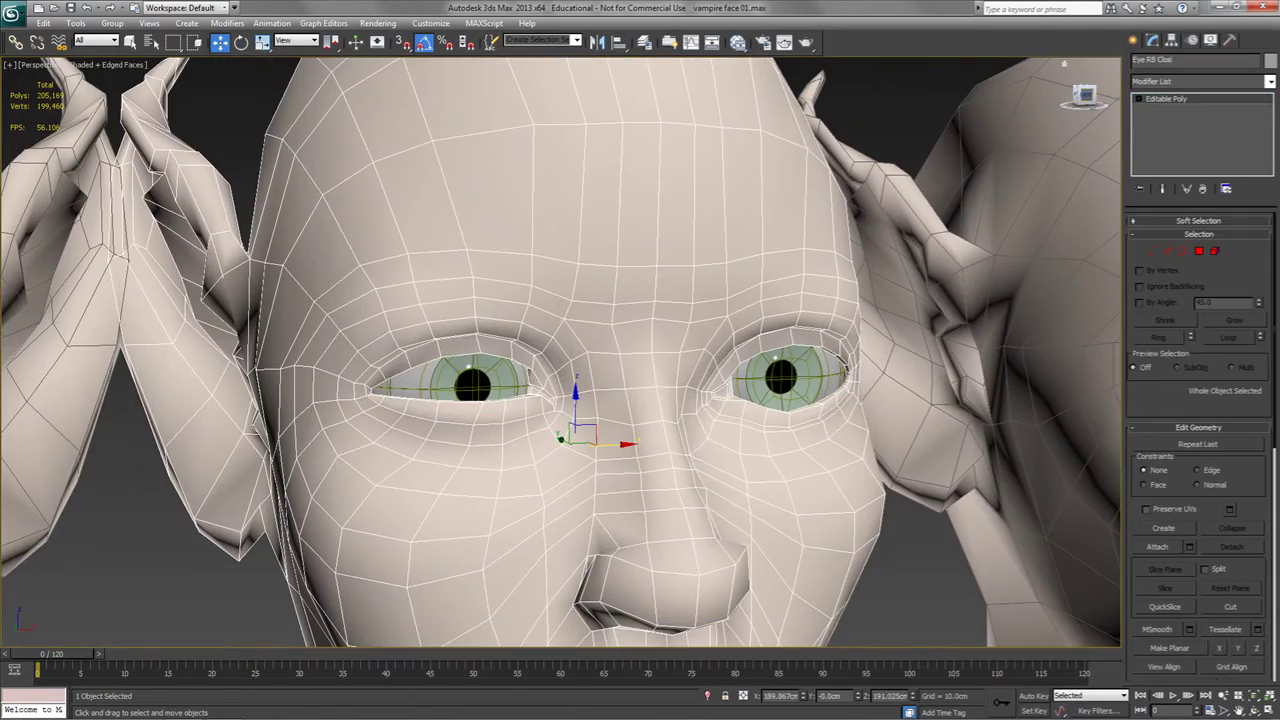
On the next head copy, select the seven lower lid rim polygons of the right eye in the front view.
{"action": "middle_click_drag", "start_coordinate": [826, 308], "coordinate": [506, 336]}
{"action": "left_click", "coordinate": [900, 300]}
{"action": "key", "text": "2"}
{"action": "scroll", "coordinate": [1030, 383], "scroll_direction": "up", "scroll_amount": 3}
{"action": "middle_click_drag", "start_coordinate": [871, 557], "coordinate": [868, 549], "text": "alt"}
{"action": "left_click", "coordinate": [943, 557]}
{"action": "left_click", "coordinate": [1199, 251]}
{"action": "key", "text": "f"}
{"action": "left_click", "coordinate": [420, 424], "text": "ctrl"}
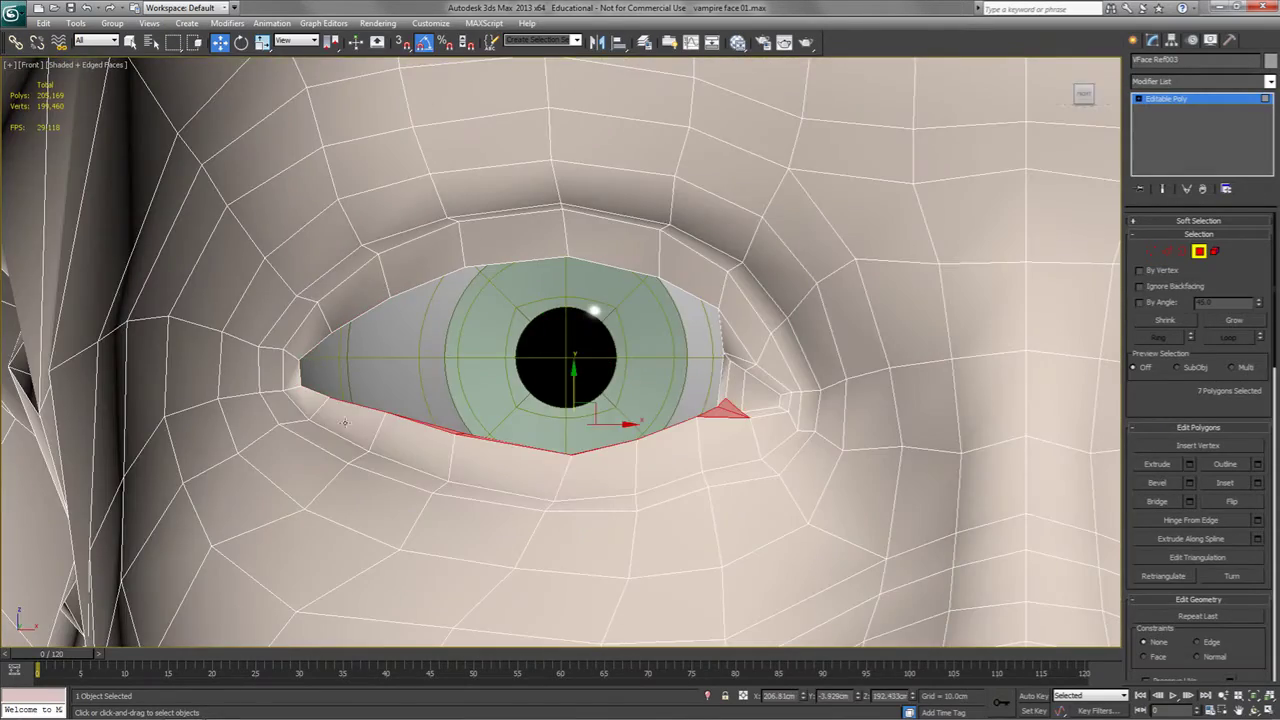
Lower the selected lower lid rim and adjust its individual vertices around the eyeball to shape a wide-open lower lid.
{"action": "middle_click_drag", "start_coordinate": [553, 373], "coordinate": [350, 450], "text": "alt"}
{"action": "key", "text": "1"}
{"action": "left_click", "coordinate": [408, 491]}
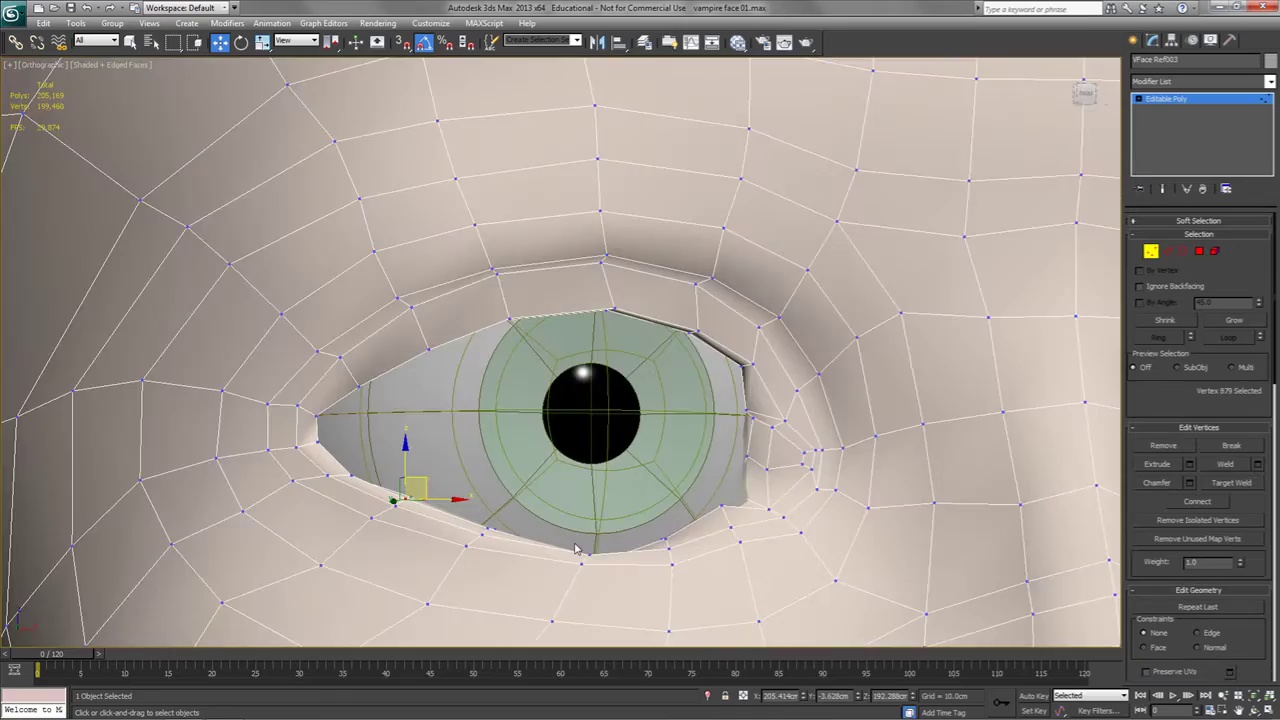
{"action": "left_click", "coordinate": [586, 549]}
{"action": "middle_click_drag", "start_coordinate": [586, 549], "coordinate": [650, 515], "text": "alt"}
{"action": "left_click", "coordinate": [654, 519]}
{"action": "left_click_drag", "start_coordinate": [704, 486], "coordinate": [720, 486]}
{"action": "scroll", "coordinate": [720, 486], "scroll_direction": "down", "scroll_amount": 4}
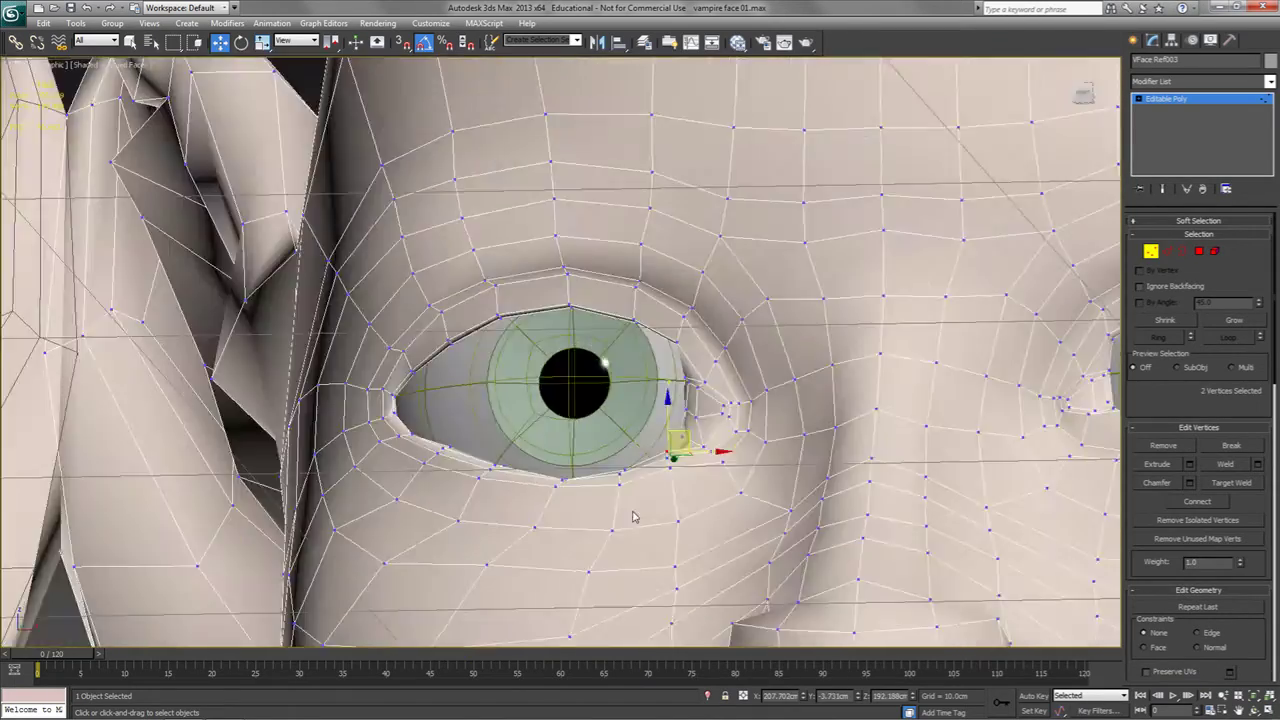
Leave vertex editing and rename the head with the lowered lid Eye RB Open.
{"action": "key", "text": "4"}
{"action": "scroll", "coordinate": [724, 356], "scroll_direction": "down", "scroll_amount": 3}
{"action": "key", "text": "4"}
{"action": "scroll", "coordinate": [443, 457], "scroll_direction": "down", "scroll_amount": 3}
{"action": "middle_click_drag", "start_coordinate": [443, 457], "coordinate": [709, 486]}
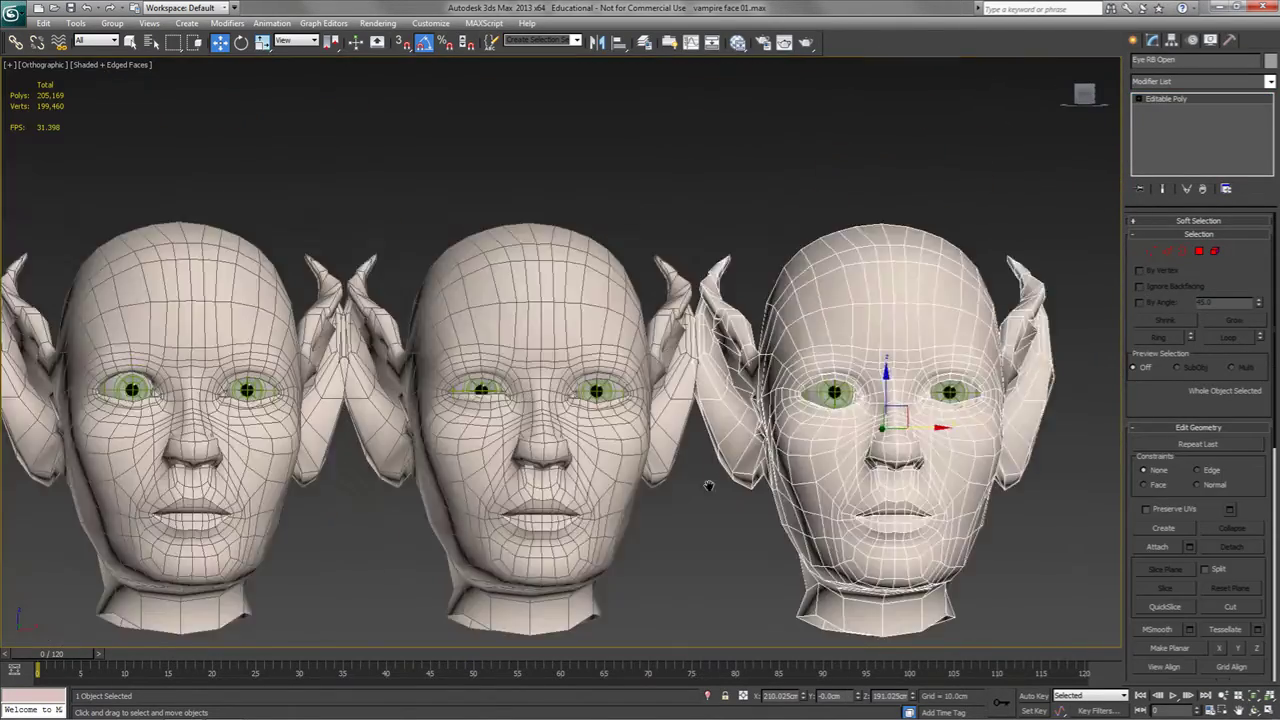
{"action": "left_click", "coordinate": [709, 486]}
{"action": "scroll", "coordinate": [709, 486], "scroll_direction": "down", "scroll_amount": 3}
{"action": "left_click", "coordinate": [592, 348]}
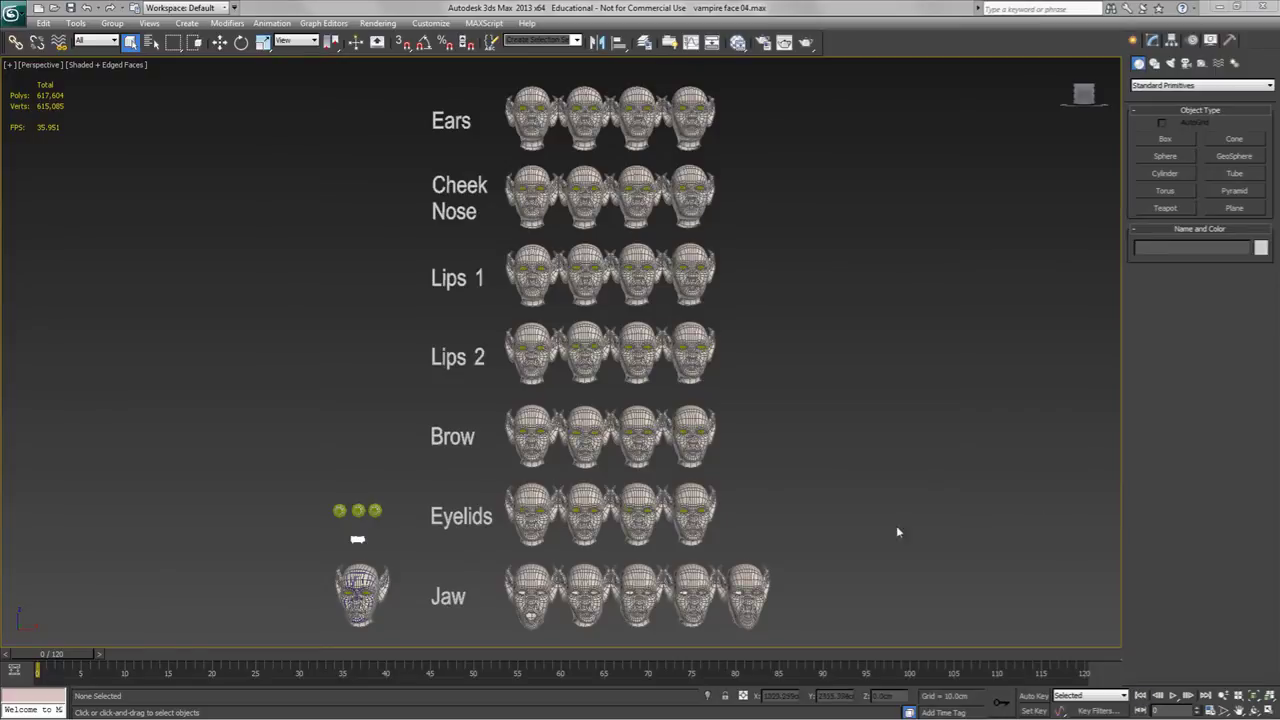
Examine the heads in the Eyelids row of the complete morph target layout up close.
{"action": "left_click_drag", "start_coordinate": [822, 493], "coordinate": [504, 540]}
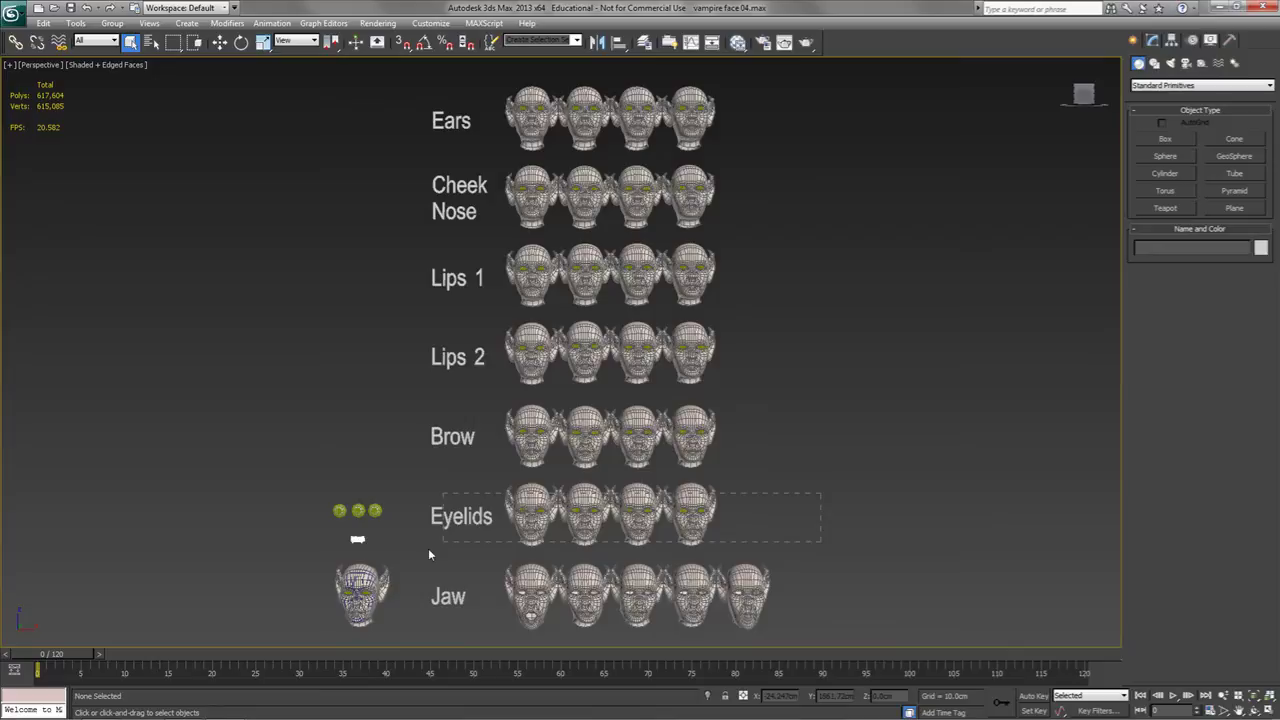
{"action": "left_click", "coordinate": [444, 549]}
{"action": "key", "text": "z"}
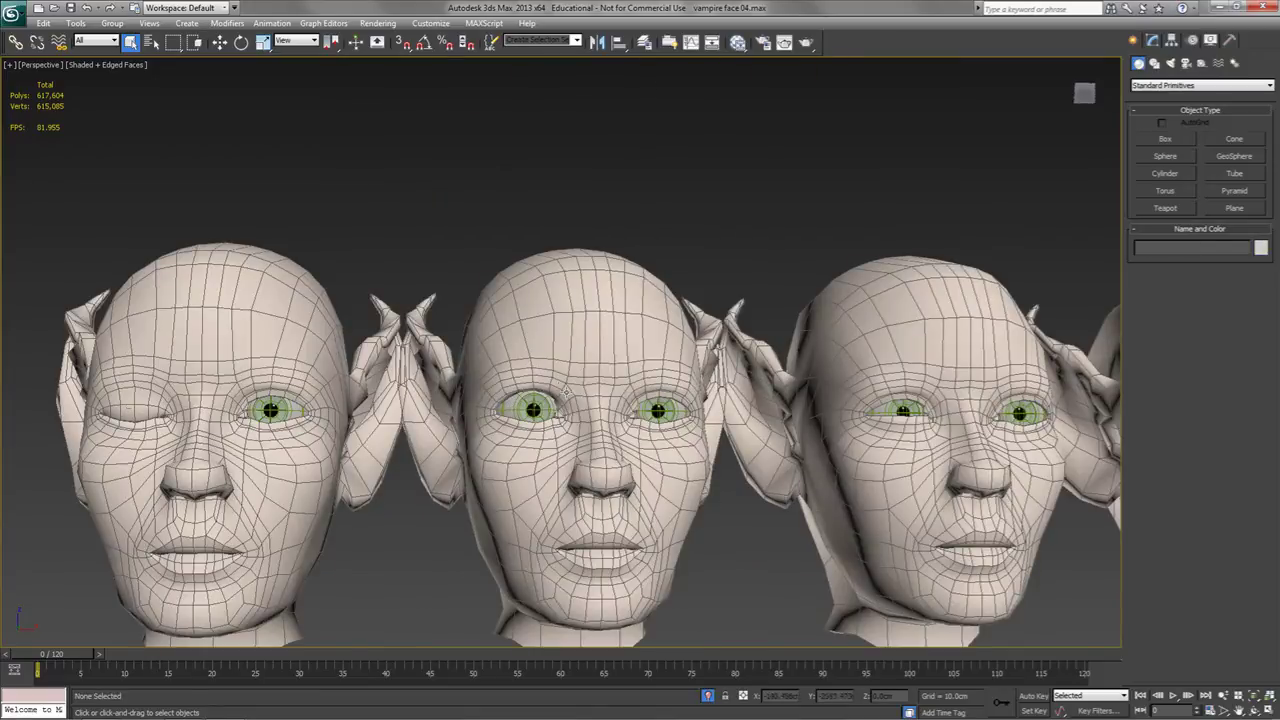
{"action": "middle_click_drag", "start_coordinate": [852, 456], "coordinate": [537, 483]}
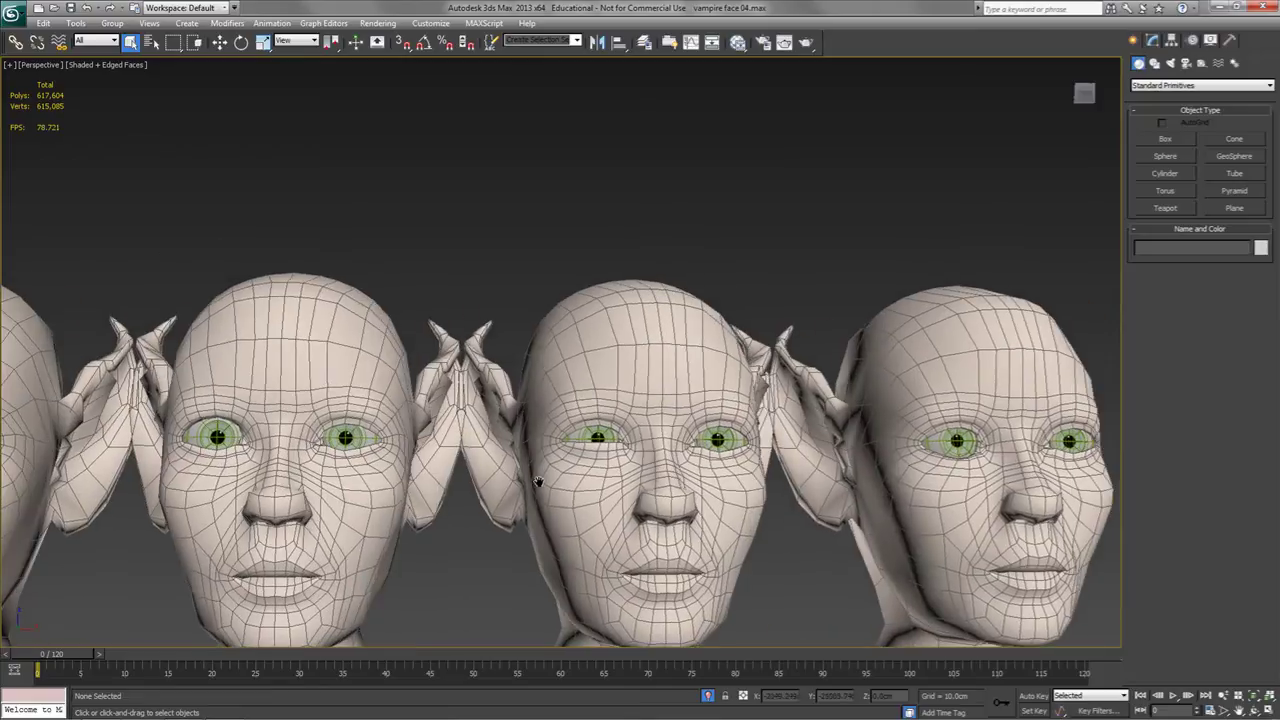
Look over the four Eyelids heads and exit isolation to bring back the full morph target layout.
{"action": "middle_click_drag", "start_coordinate": [616, 452], "coordinate": [500, 456]}
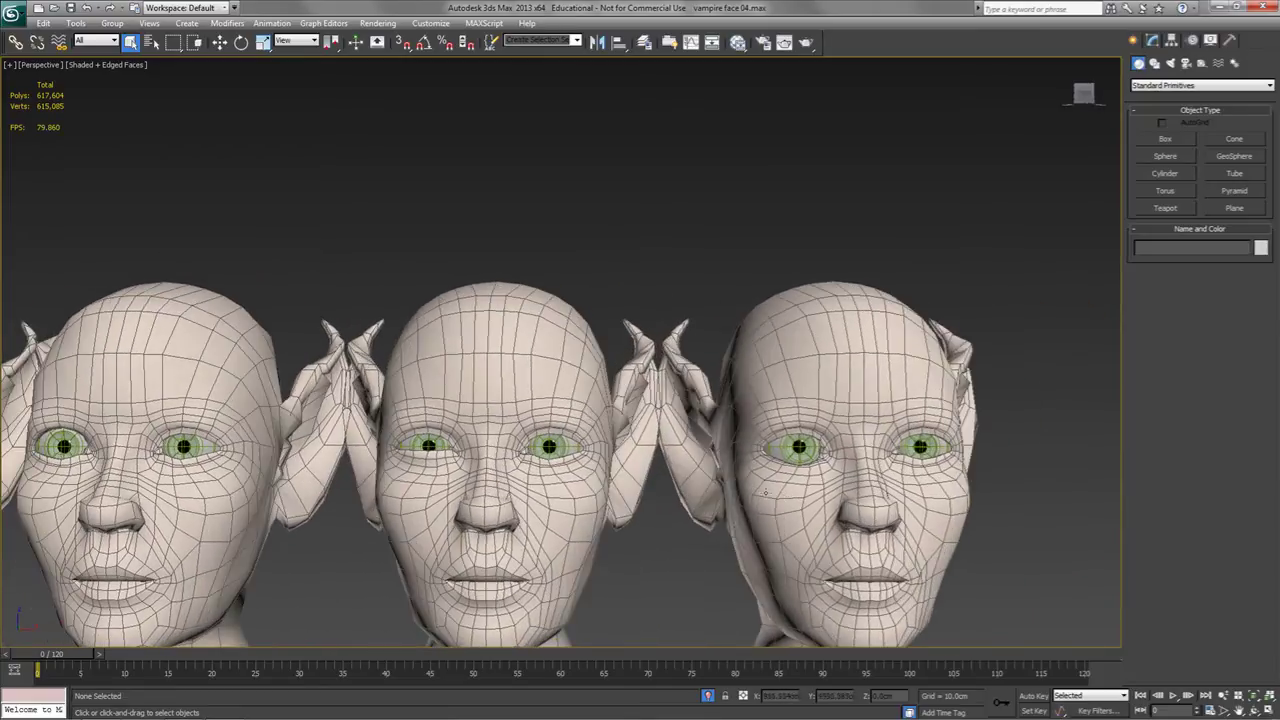
{"action": "scroll", "coordinate": [776, 470], "scroll_direction": "down", "scroll_amount": 3}
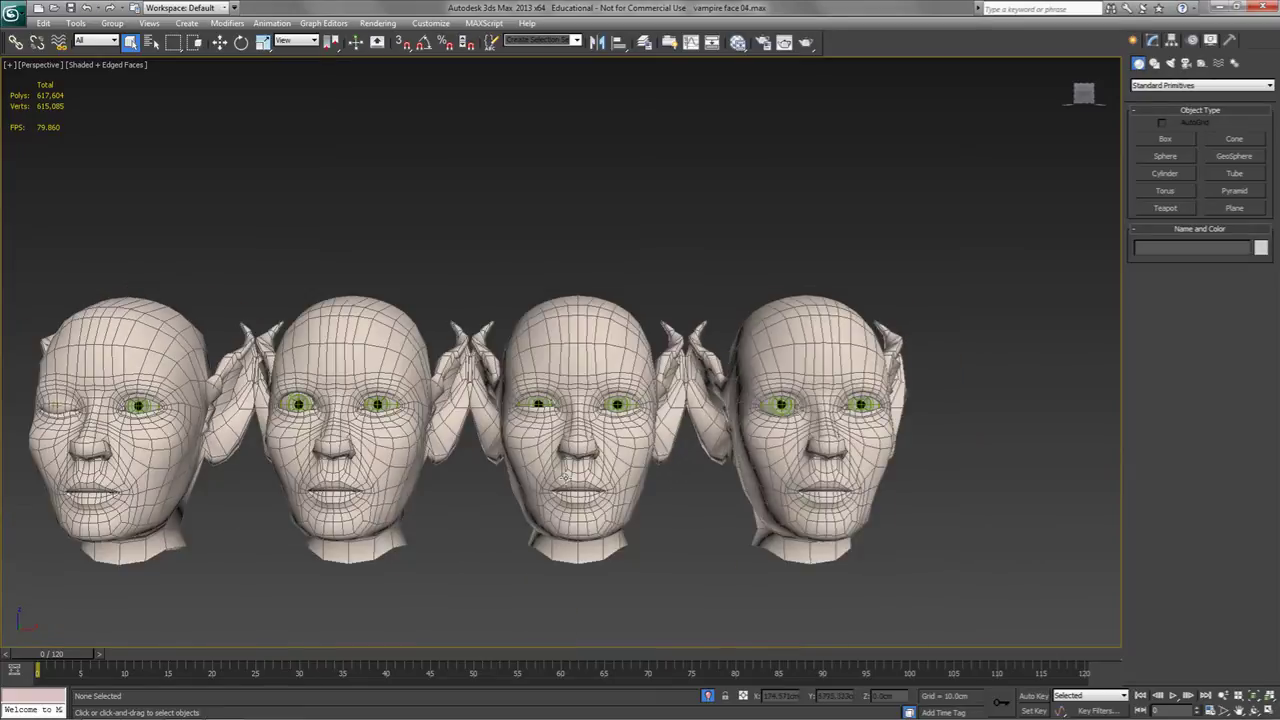
{"action": "middle_click_drag", "start_coordinate": [535, 486], "coordinate": [666, 490]}
{"action": "left_click", "coordinate": [708, 696]}
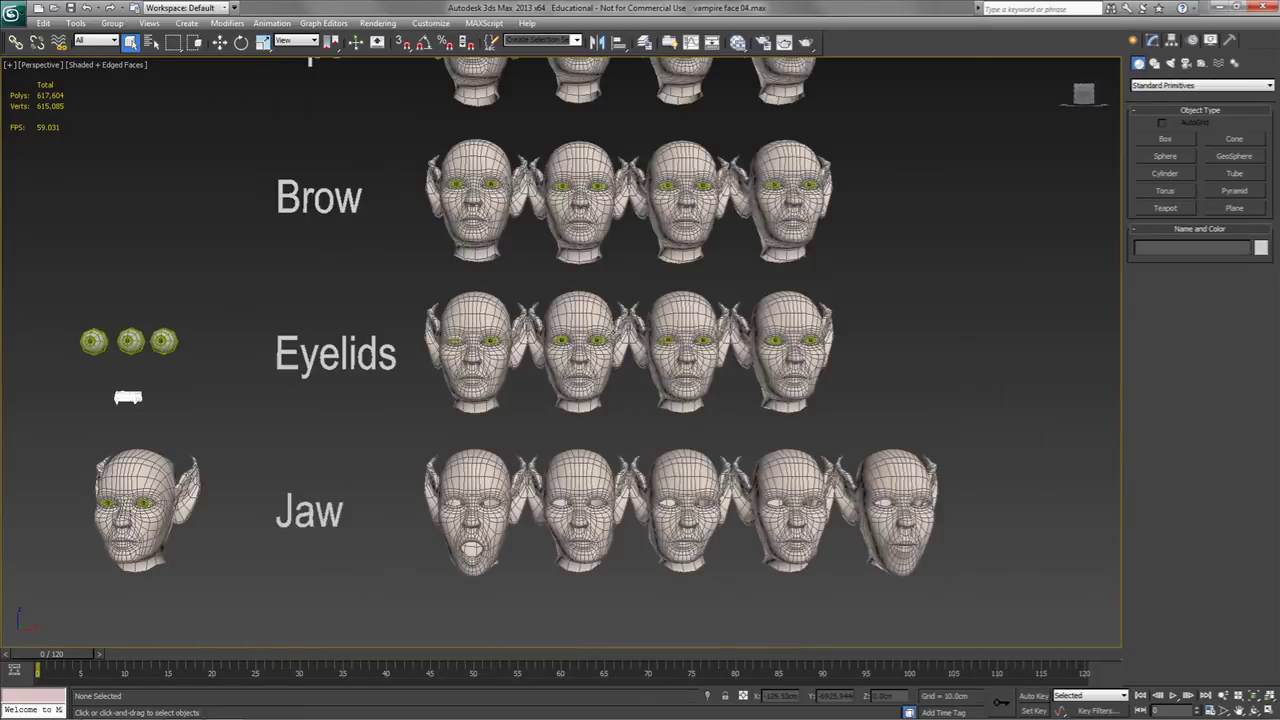
Isolate the four heads of the Brow row and view the first ones up close.
{"action": "middle_click_drag", "start_coordinate": [612, 304], "coordinate": [620, 416]}
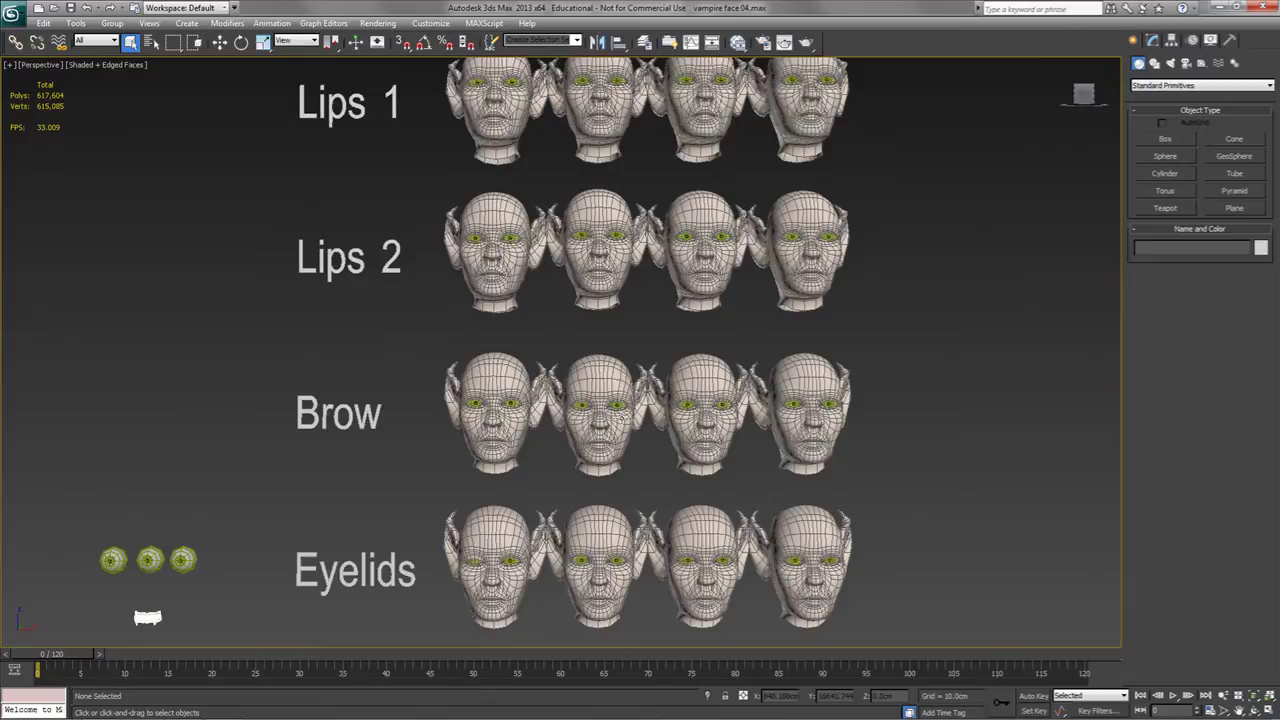
{"action": "left_click_drag", "start_coordinate": [927, 370], "coordinate": [337, 478]}
{"action": "key", "text": "alt+q"}
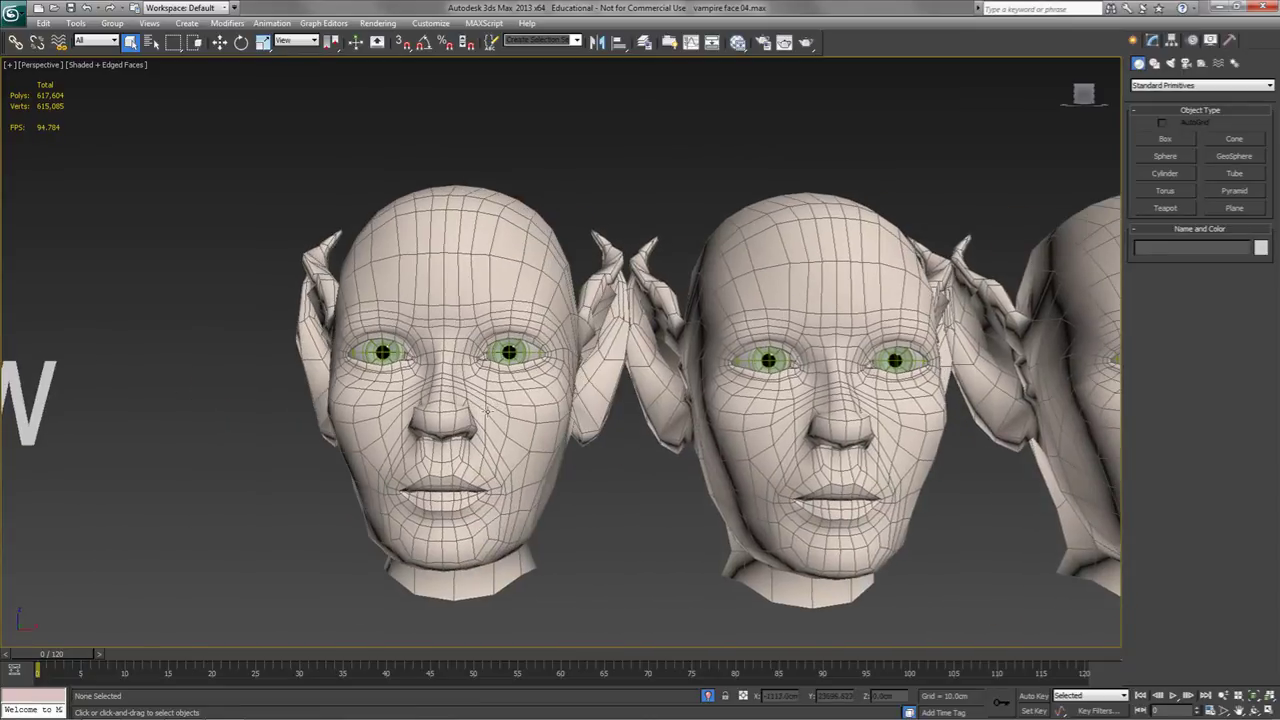
{"action": "middle_click_drag", "start_coordinate": [488, 409], "coordinate": [538, 437], "text": "alt"}
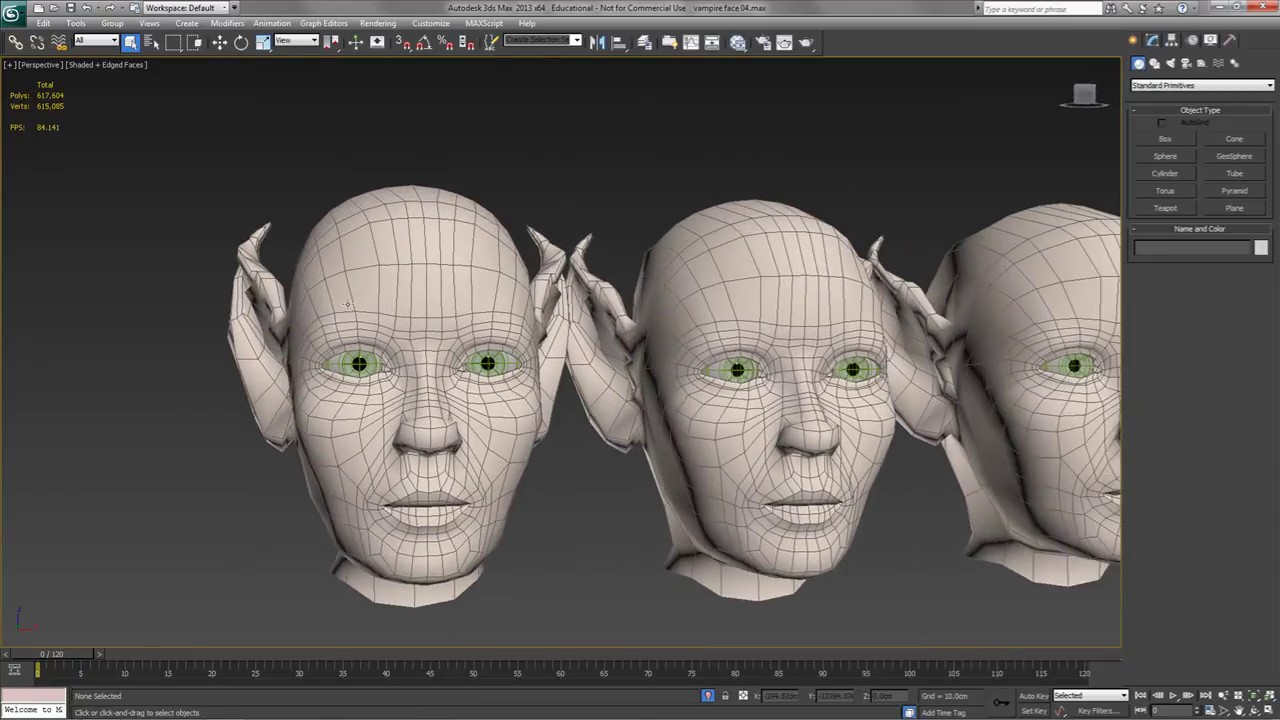
{"action": "mouse_move", "coordinate": [638, 406]}
{"action": "middle_mouse_down"}
{"action": "mouse_move", "coordinate": [618, 406]}
{"action": "mouse_move", "coordinate": [635, 408]}
{"action": "middle_mouse_up"}
Select the Brow R Down head, scrub its brow deformation with the edge selection shown, and leave edge editing.
{"action": "left_click", "coordinate": [354, 457]}
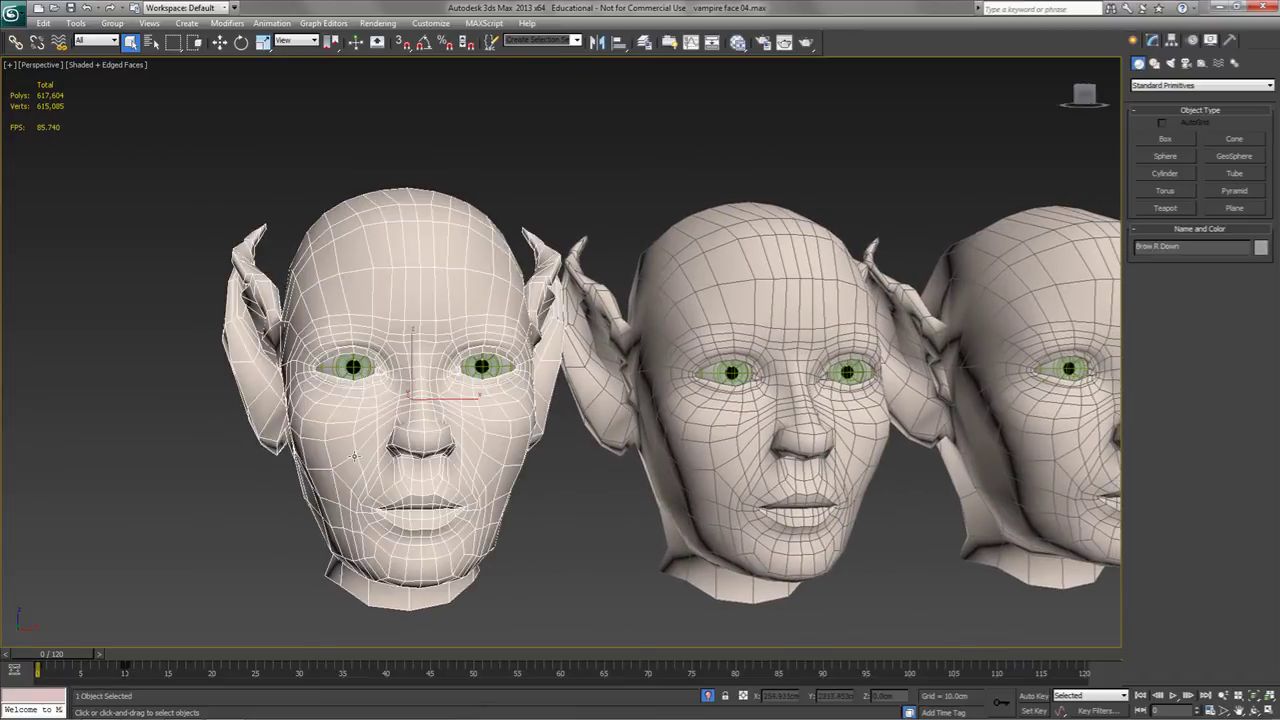
{"action": "scroll", "coordinate": [416, 468], "scroll_direction": "up", "scroll_amount": 3}
{"action": "middle_click_drag", "start_coordinate": [362, 449], "coordinate": [502, 397]}
{"action": "left_click", "coordinate": [200, 575]}
{"action": "left_click_drag", "start_coordinate": [65, 655], "coordinate": [40, 663]}
{"action": "left_click_drag", "start_coordinate": [84, 654], "coordinate": [196, 680]}
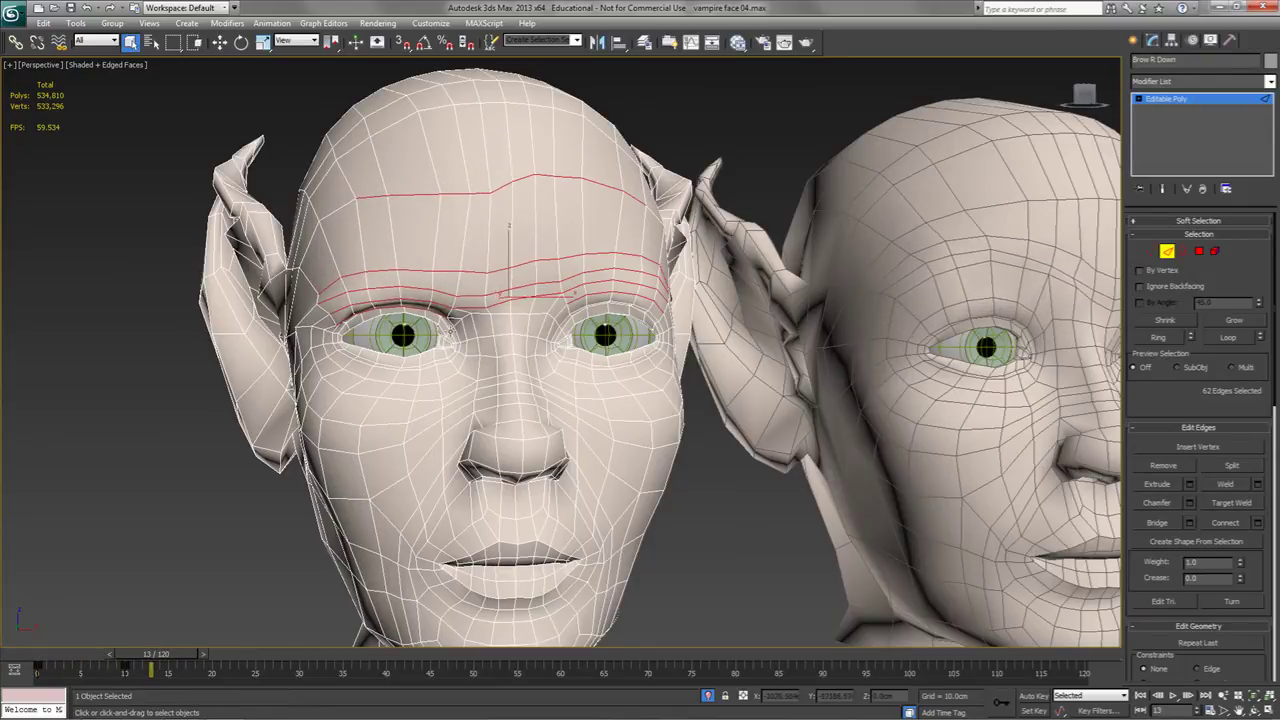
{"action": "left_click_drag", "start_coordinate": [168, 651], "coordinate": [45, 653]}
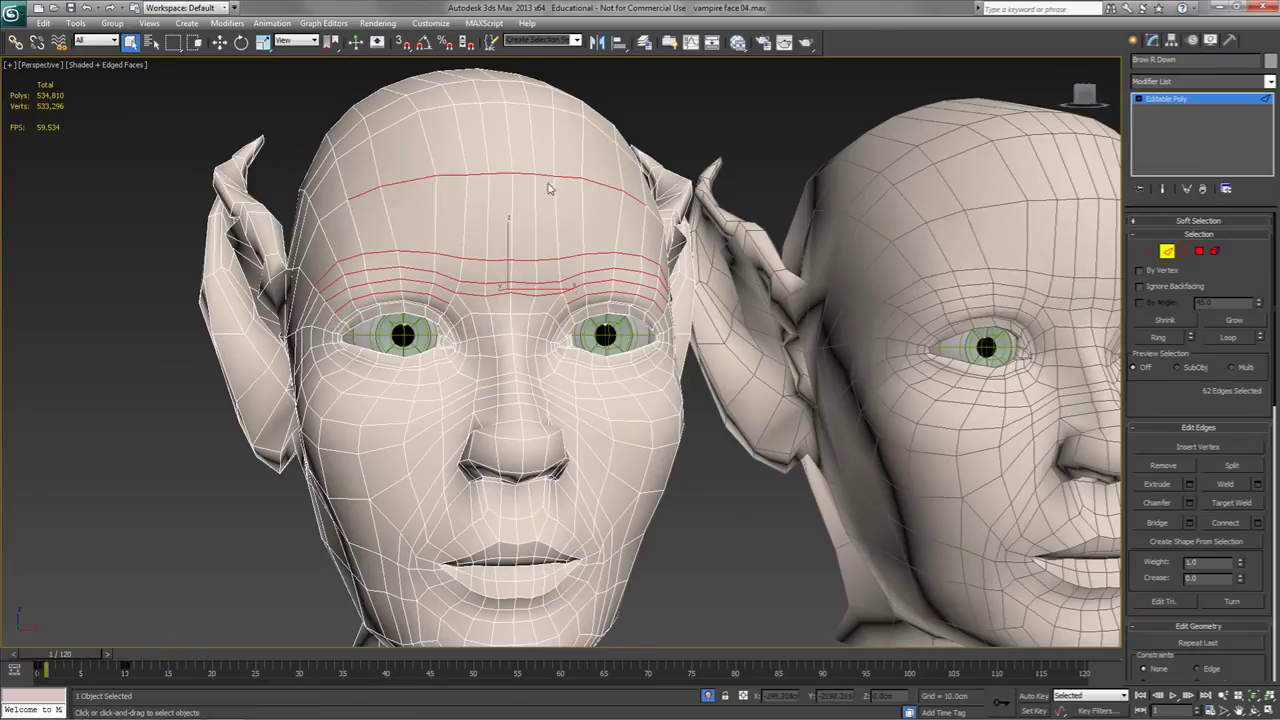
{"action": "left_click", "coordinate": [1167, 251]}
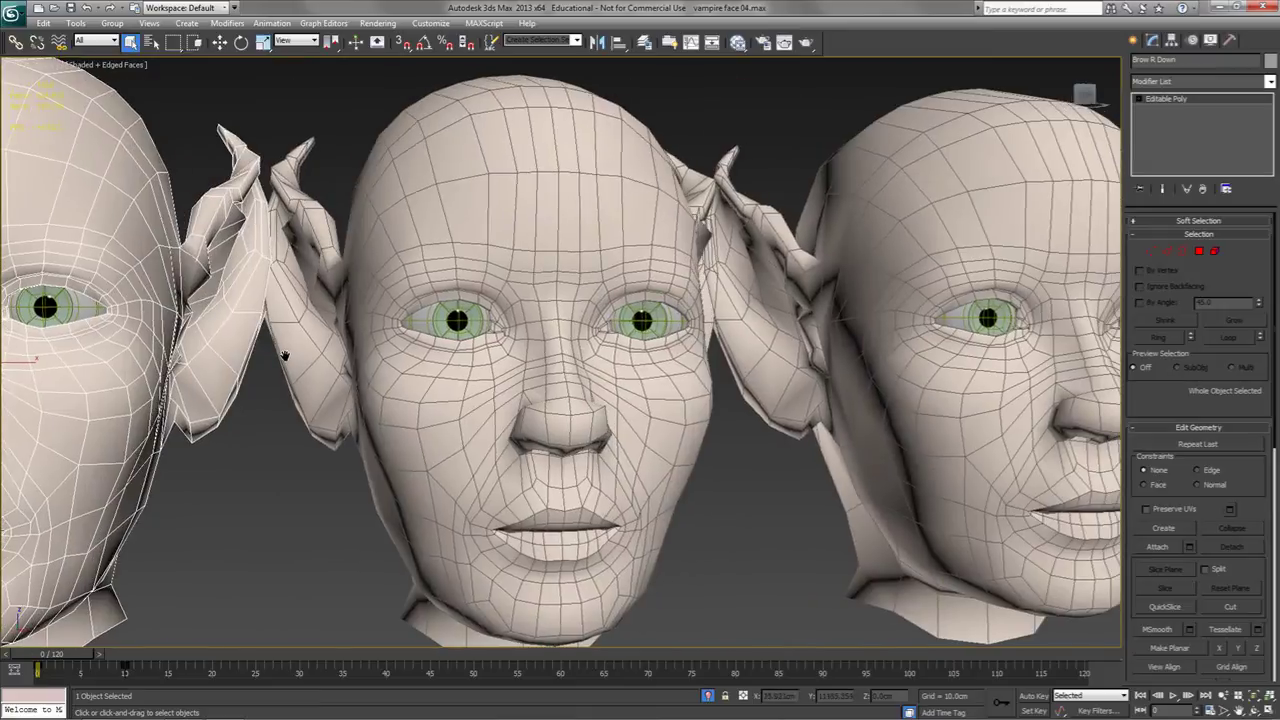
Preview the deformation of the middle brow heads by scrubbing the timeline to frame 15 and back to frame 0.
{"action": "middle_click_drag", "start_coordinate": [285, 356], "coordinate": [282, 356]}
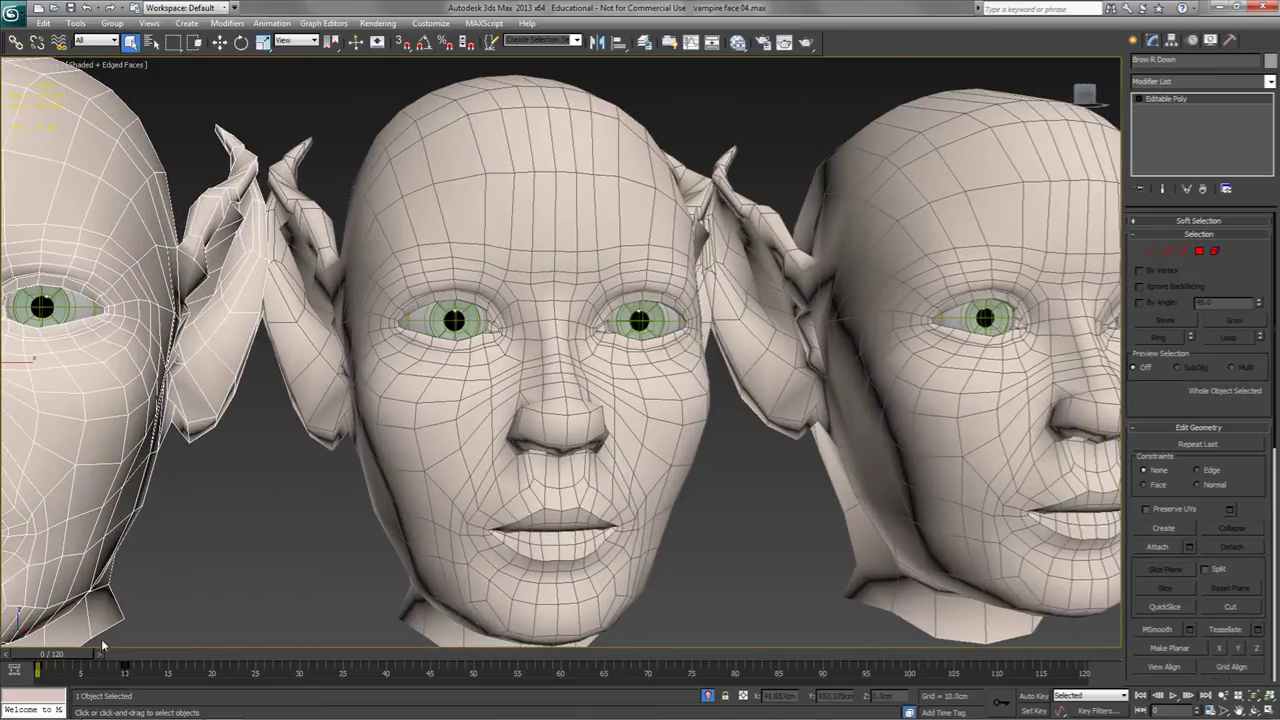
{"action": "left_click_drag", "start_coordinate": [71, 656], "coordinate": [222, 660]}
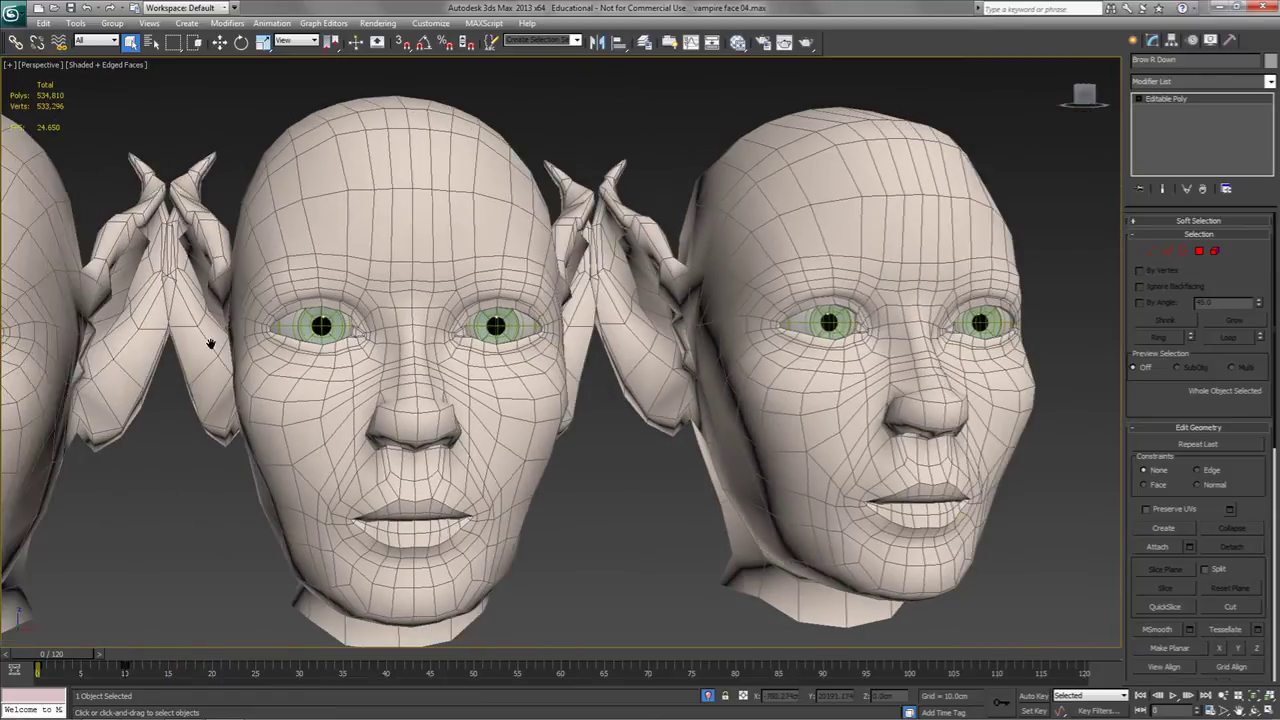
{"action": "middle_click_drag", "start_coordinate": [211, 344], "coordinate": [204, 344]}
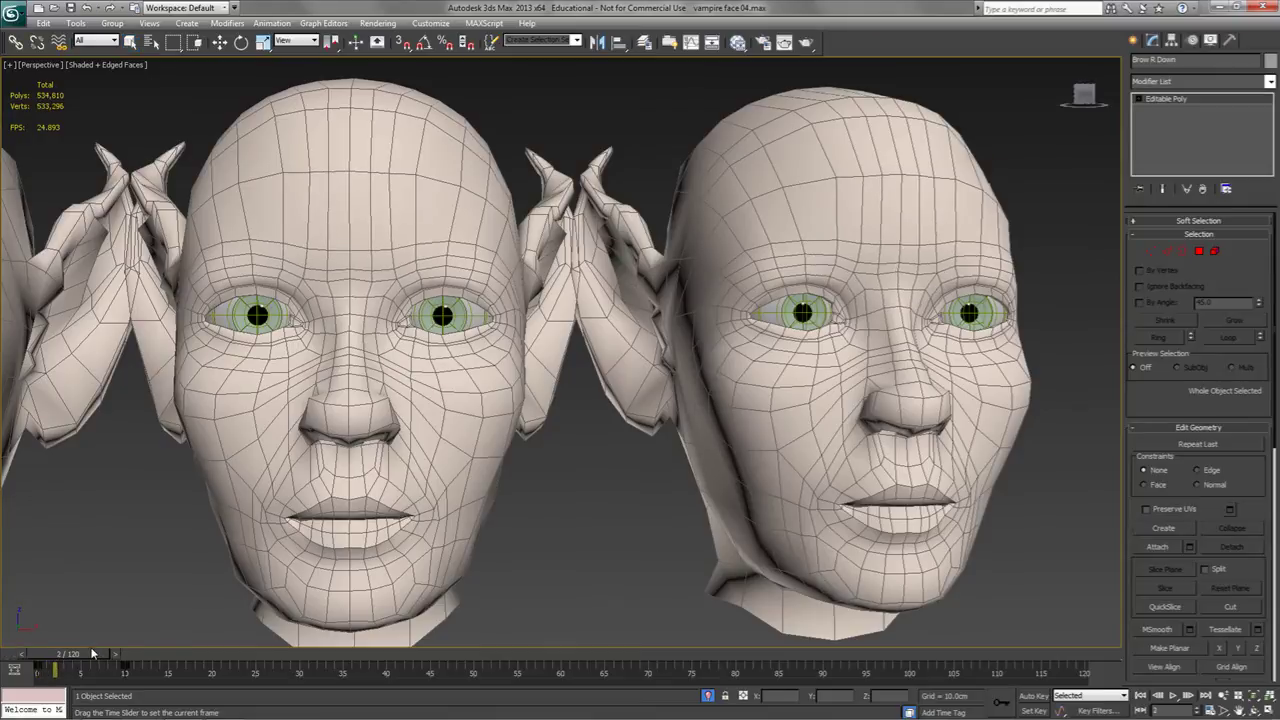
{"action": "key", "text": "q"}
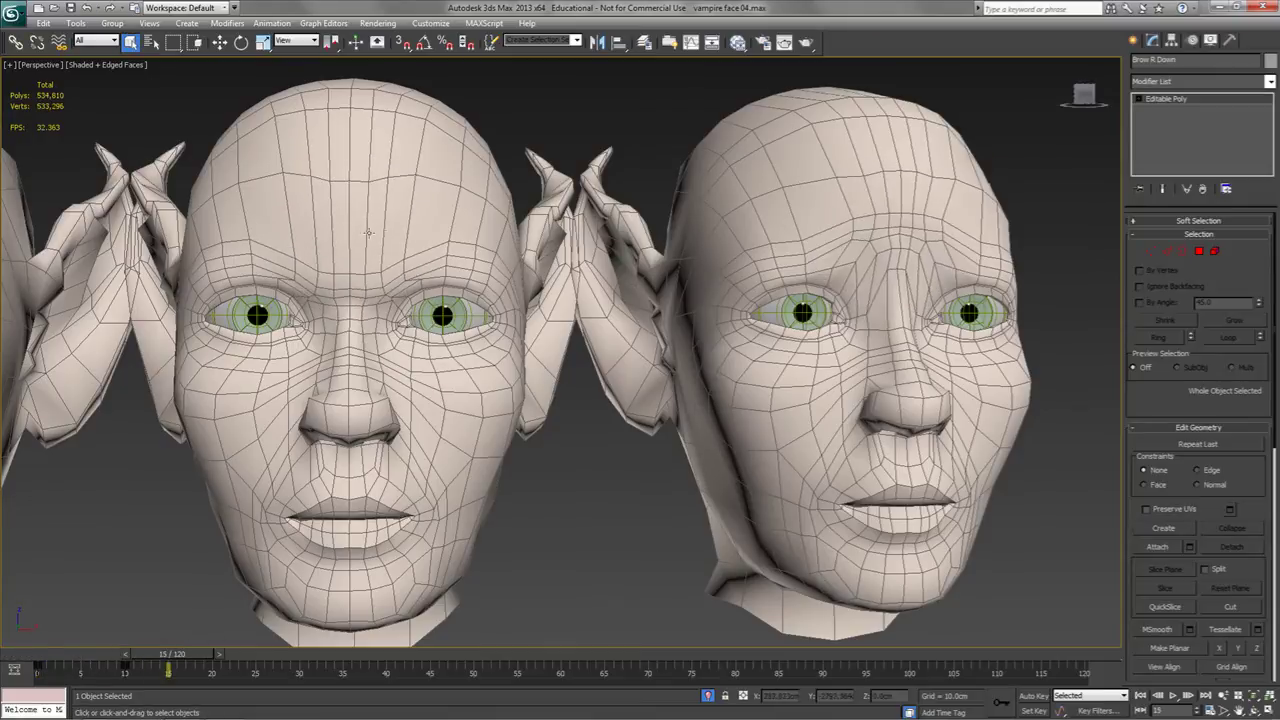
{"action": "left_click_drag", "start_coordinate": [196, 656], "coordinate": [40, 662]}
Show the selected forehead polygons of the Brow M Down head, scrub its deformation, and leave polygon editing.
{"action": "left_click", "coordinate": [432, 266]}
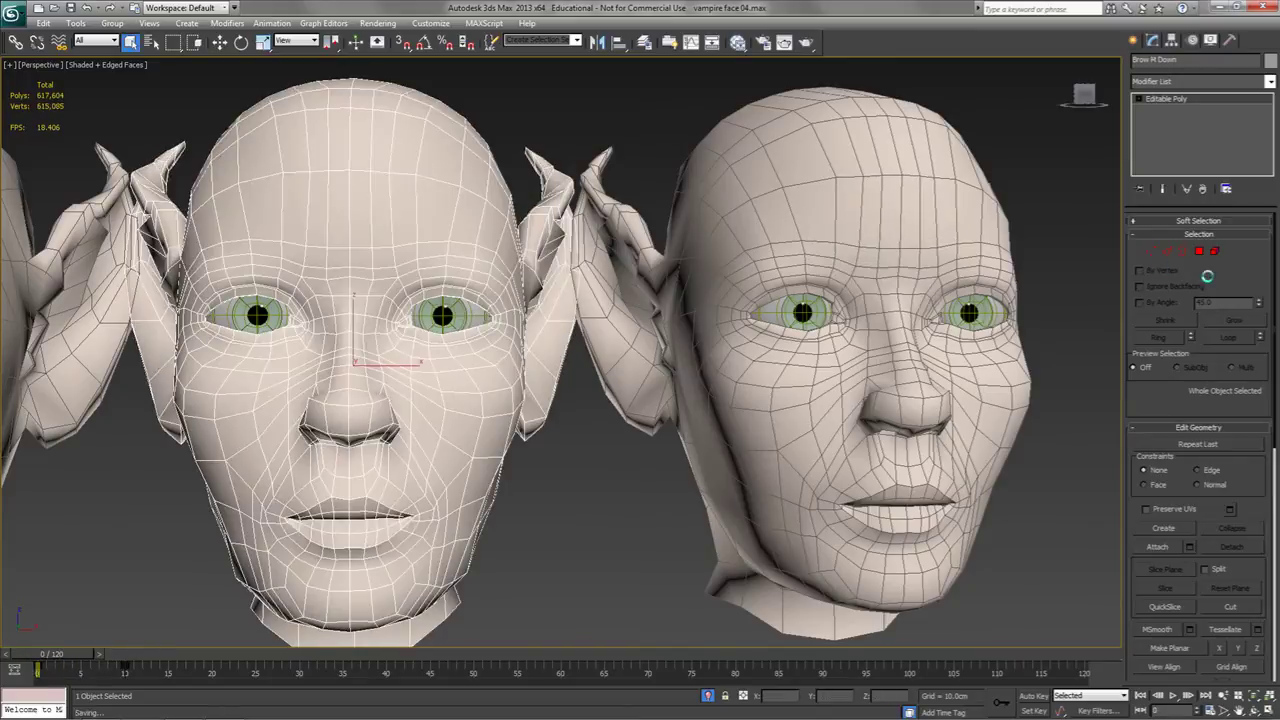
{"action": "left_click", "coordinate": [1199, 251]}
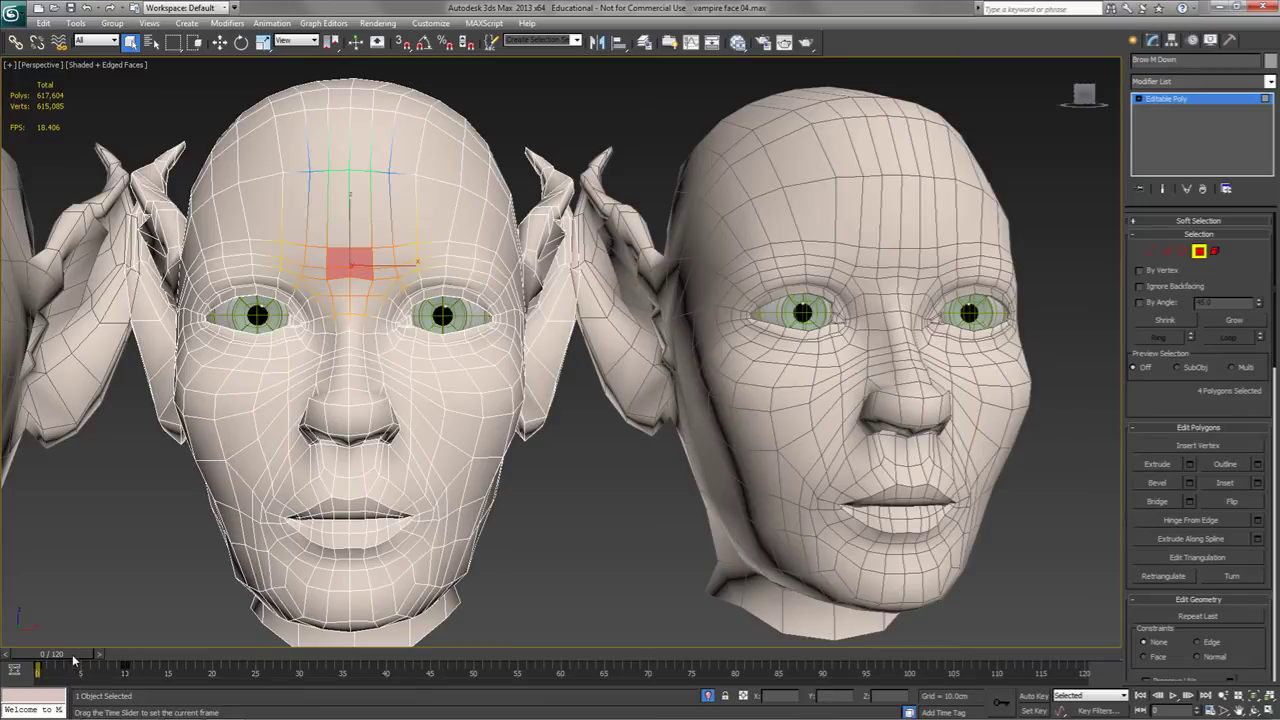
{"action": "left_click_drag", "start_coordinate": [77, 663], "coordinate": [40, 655]}
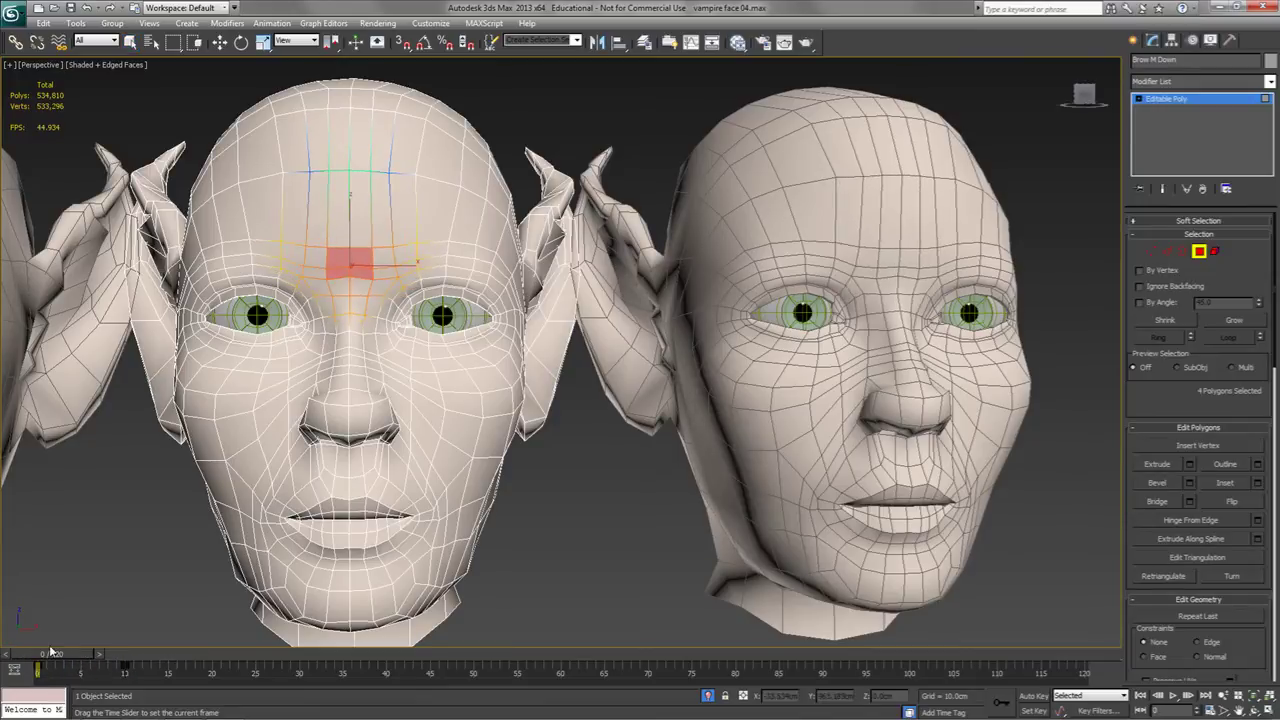
{"action": "left_click", "coordinate": [1199, 251]}
Inspect the Brow M up head's polygon selection while scrubbing its deformation, and leave isolation.
{"action": "left_click", "coordinate": [858, 275]}
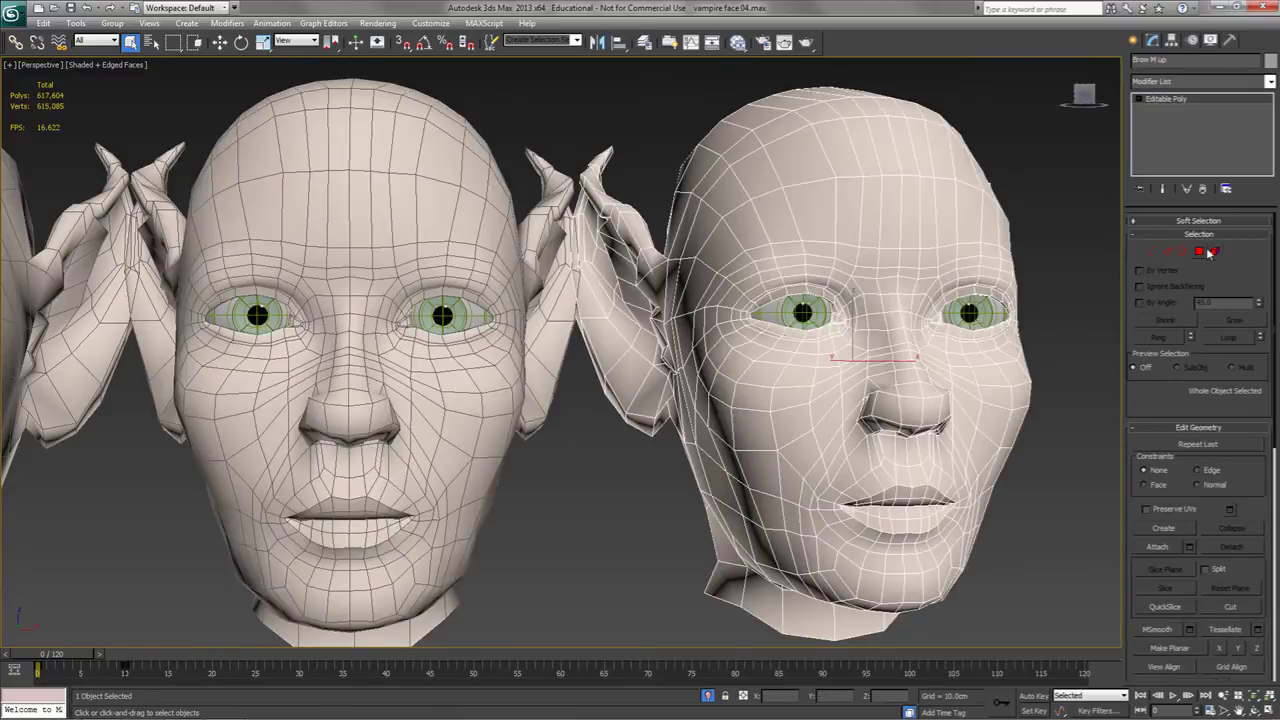
{"action": "key", "text": "4"}
{"action": "left_click_drag", "start_coordinate": [80, 657], "coordinate": [51, 655]}
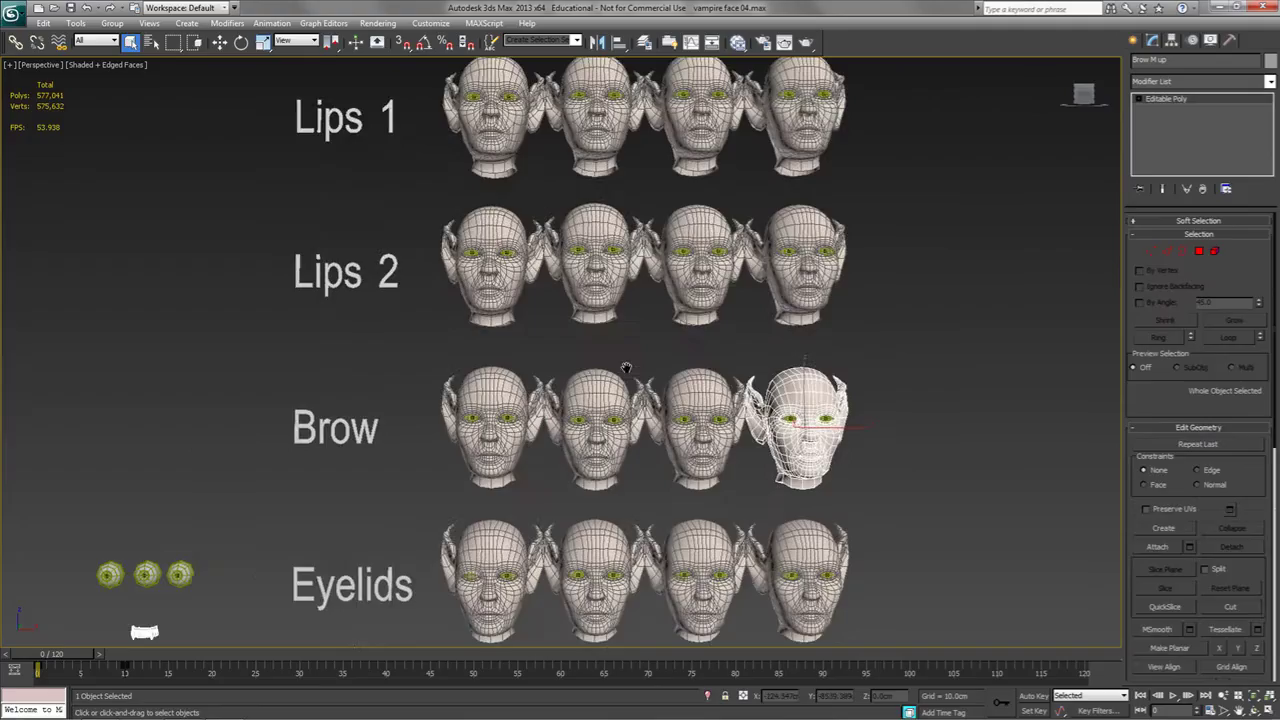
Isolate the four heads of the Lips 2 row, clear the selection, and frame the first head.
{"action": "middle_click_drag", "start_coordinate": [665, 280], "coordinate": [658, 408]}
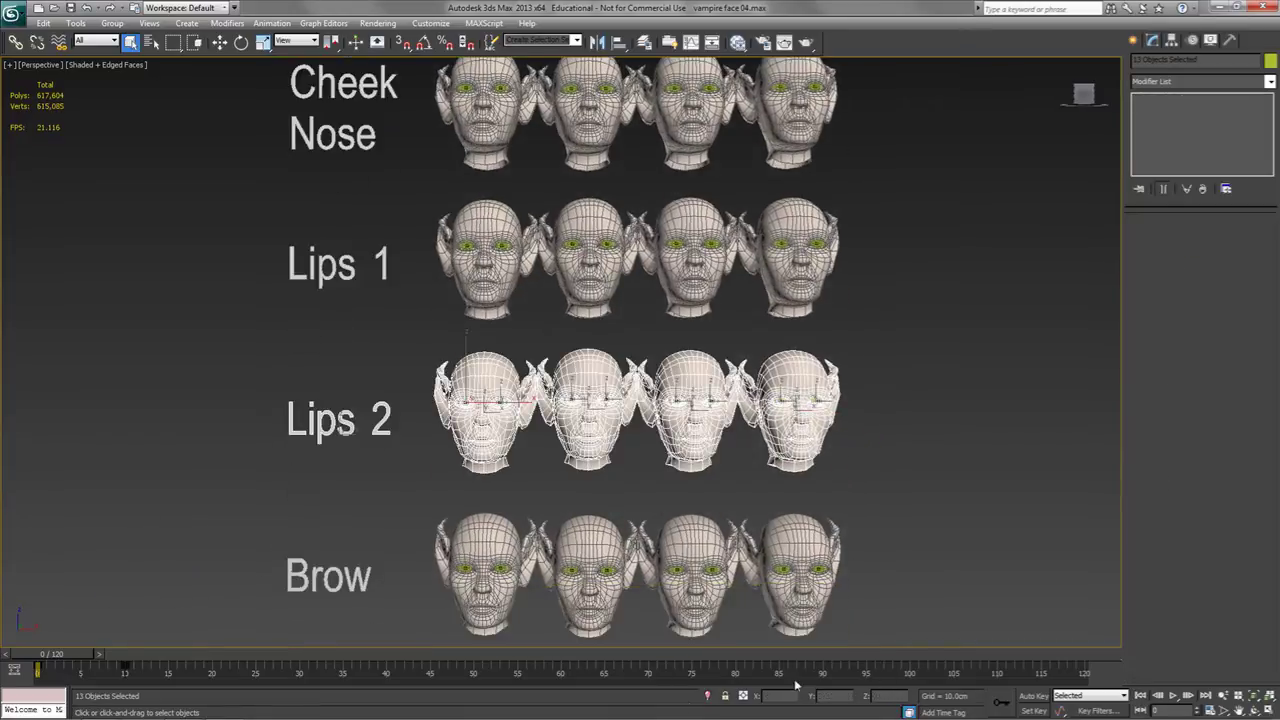
{"action": "key", "text": "z"}
{"action": "left_click", "coordinate": [914, 483]}
{"action": "scroll", "coordinate": [603, 515], "scroll_direction": "up", "scroll_amount": 6}
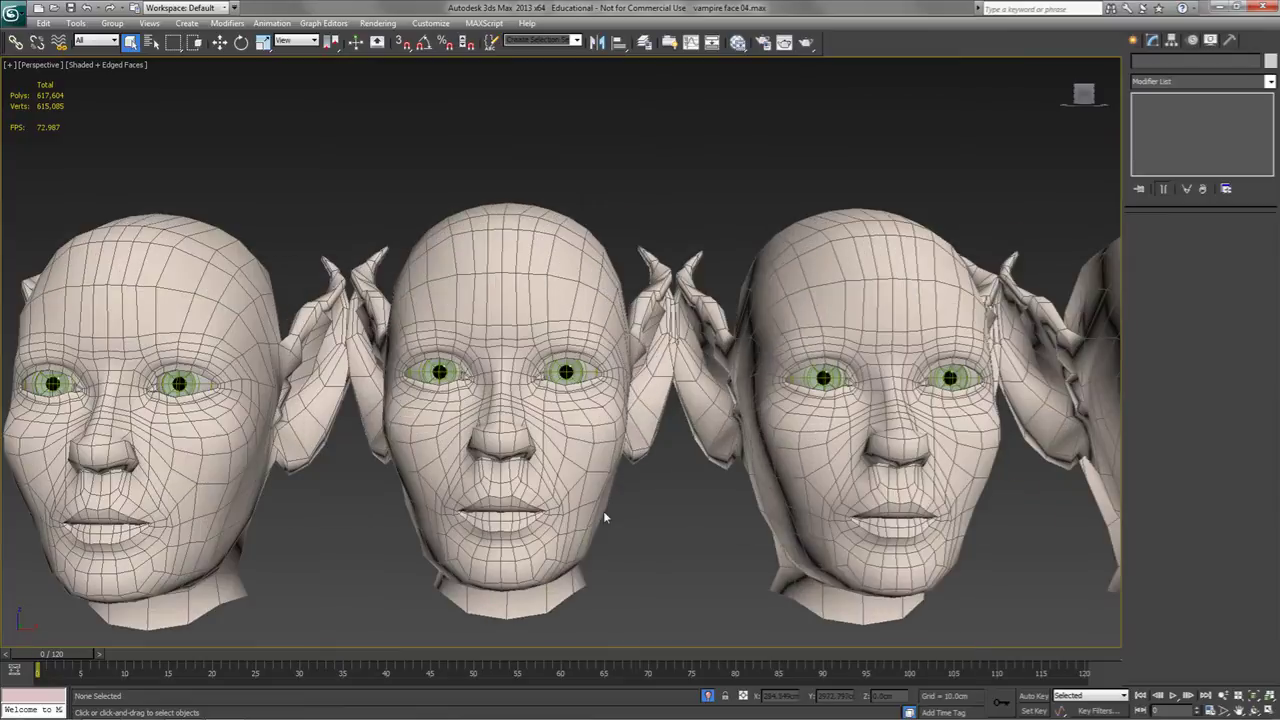
{"action": "mouse_move", "coordinate": [604, 517]}
{"action": "middle_mouse_down"}
{"action": "mouse_move", "coordinate": [661, 484]}
{"action": "mouse_move", "coordinate": [878, 505]}
{"action": "middle_mouse_up"}
{"action": "middle_click_drag", "start_coordinate": [582, 502], "coordinate": [658, 485]}
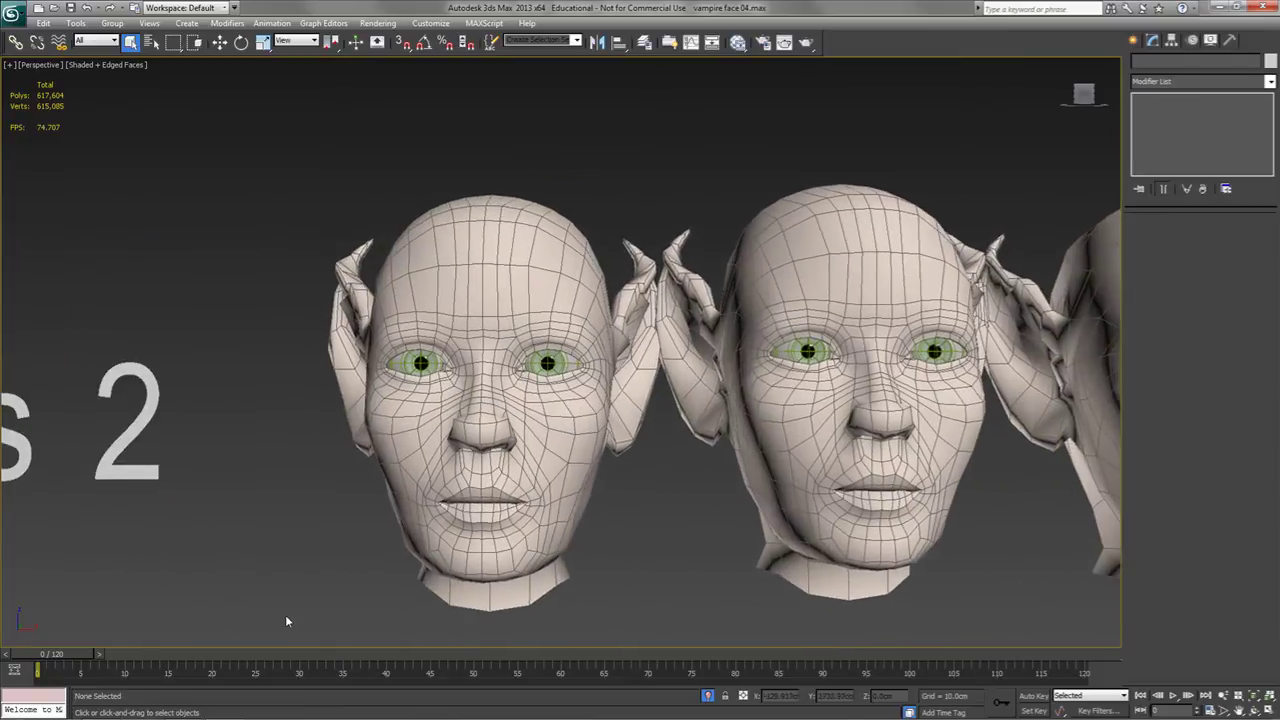
Preview the Lips 2 mouth shapes by scrubbing the timeline to frame 15 and back to frame 0.
{"action": "middle_click_drag", "start_coordinate": [116, 639], "coordinate": [349, 517], "text": "alt"}
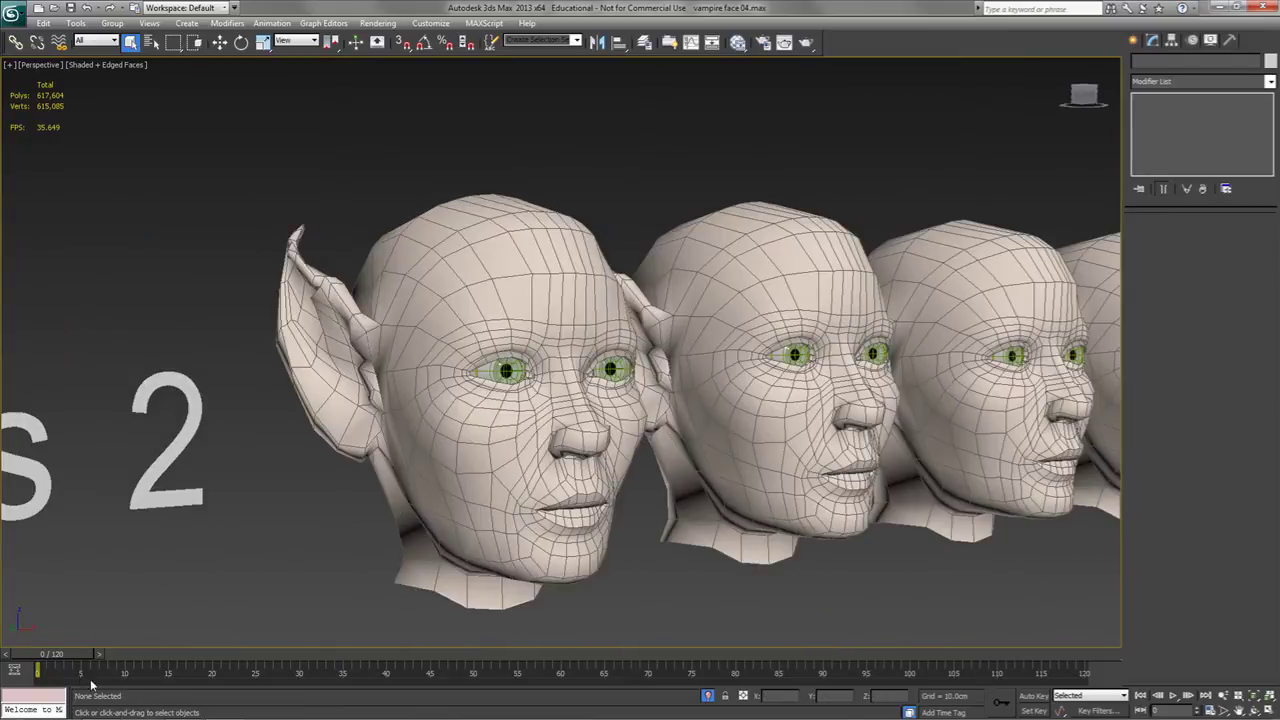
{"action": "left_click_drag", "start_coordinate": [77, 658], "coordinate": [183, 654]}
{"action": "middle_click_drag", "start_coordinate": [886, 494], "coordinate": [705, 481]}
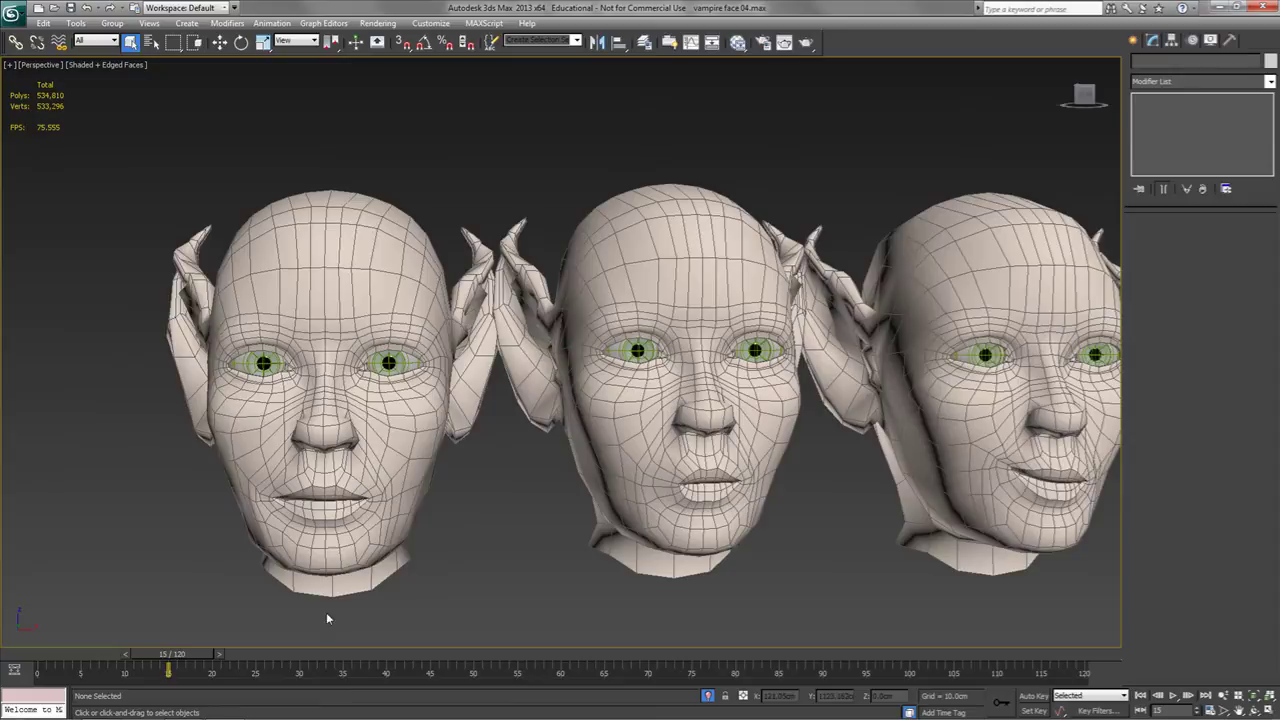
{"action": "left_click_drag", "start_coordinate": [201, 654], "coordinate": [52, 654]}
On the Lips R wide head, turn on soft selection for the selected cheek and mouth-corner edges, and leave edge editing.
{"action": "left_click", "coordinate": [320, 490]}
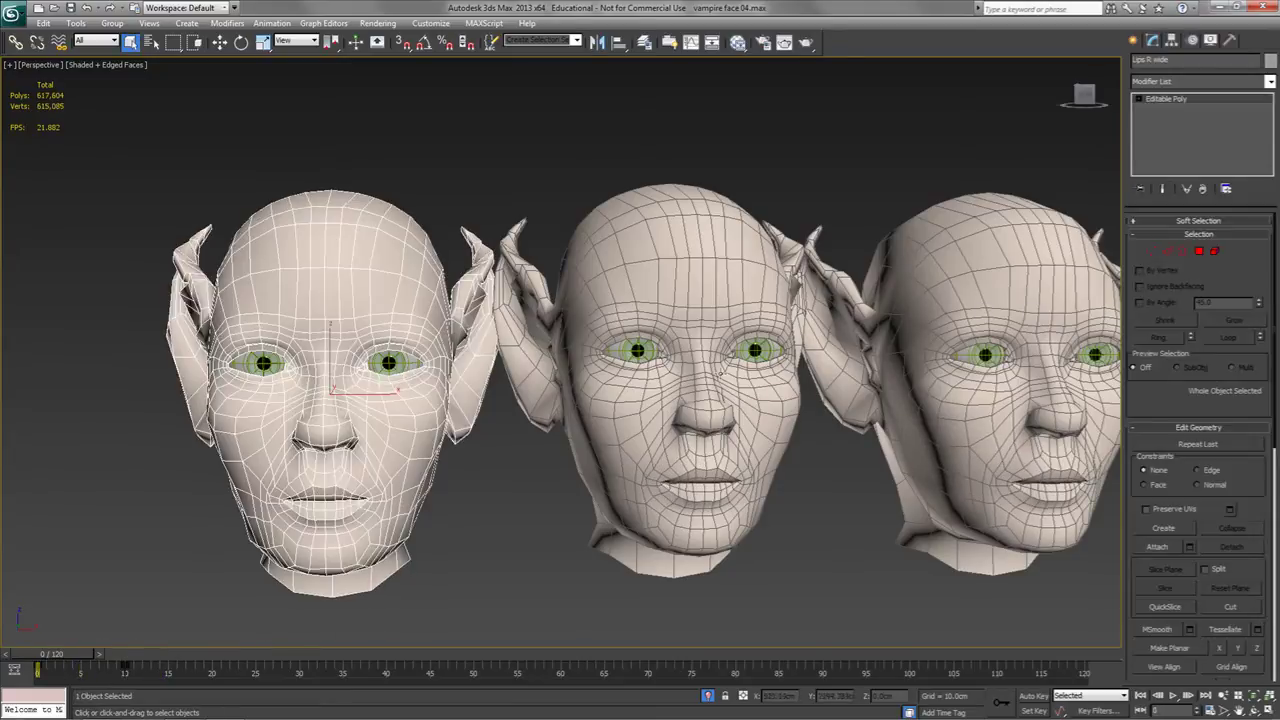
{"action": "left_click", "coordinate": [1169, 251]}
{"action": "left_click", "coordinate": [1161, 237]}
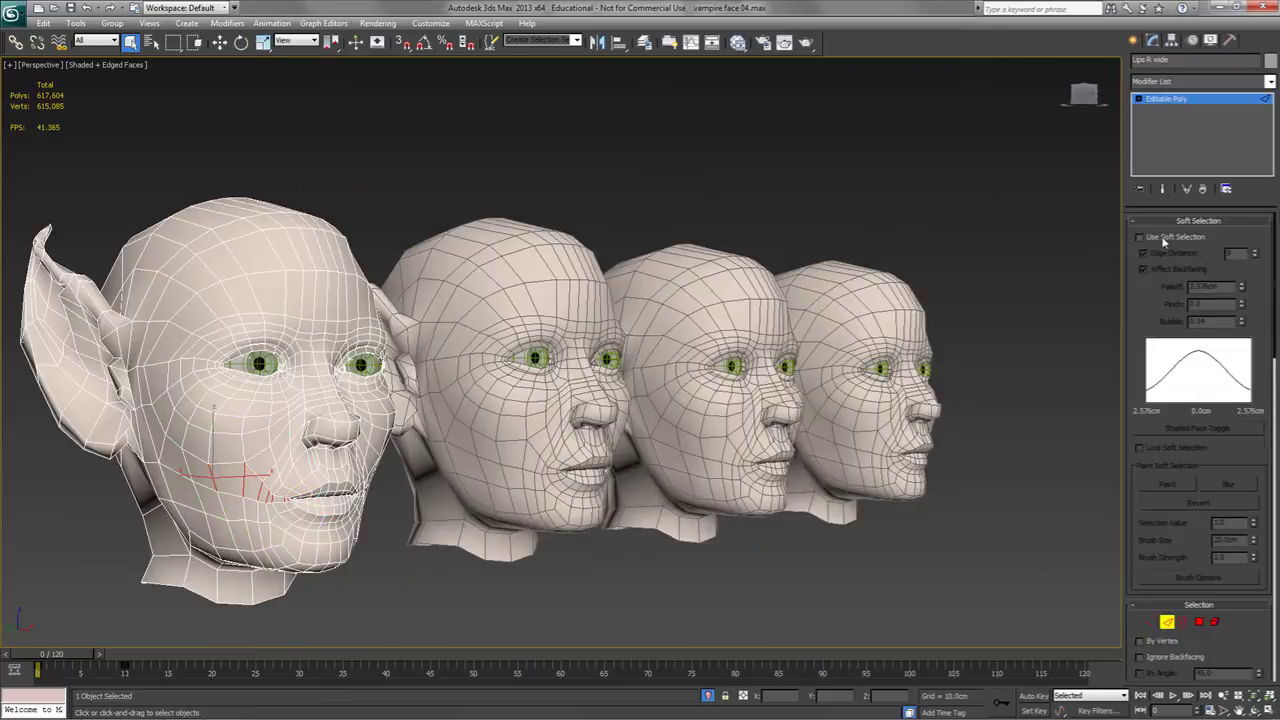
{"action": "left_click", "coordinate": [1161, 236]}
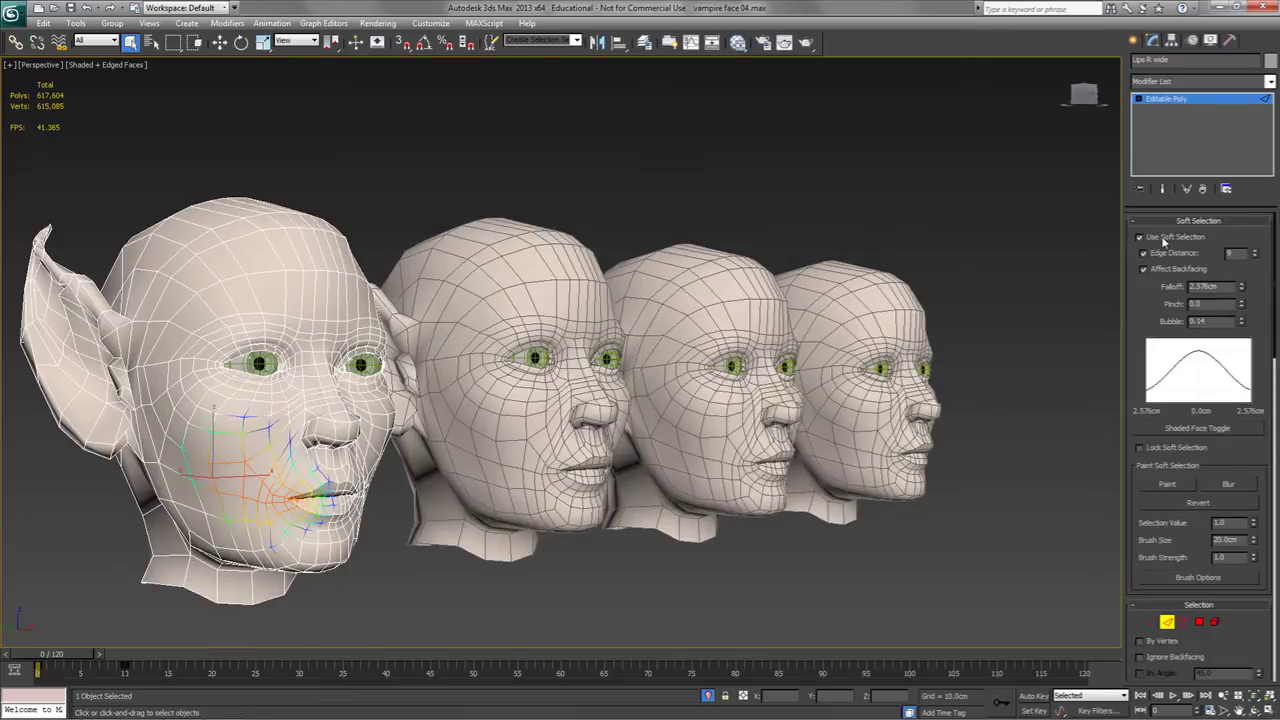
{"action": "middle_click_drag", "start_coordinate": [516, 480], "coordinate": [486, 482], "text": "alt"}
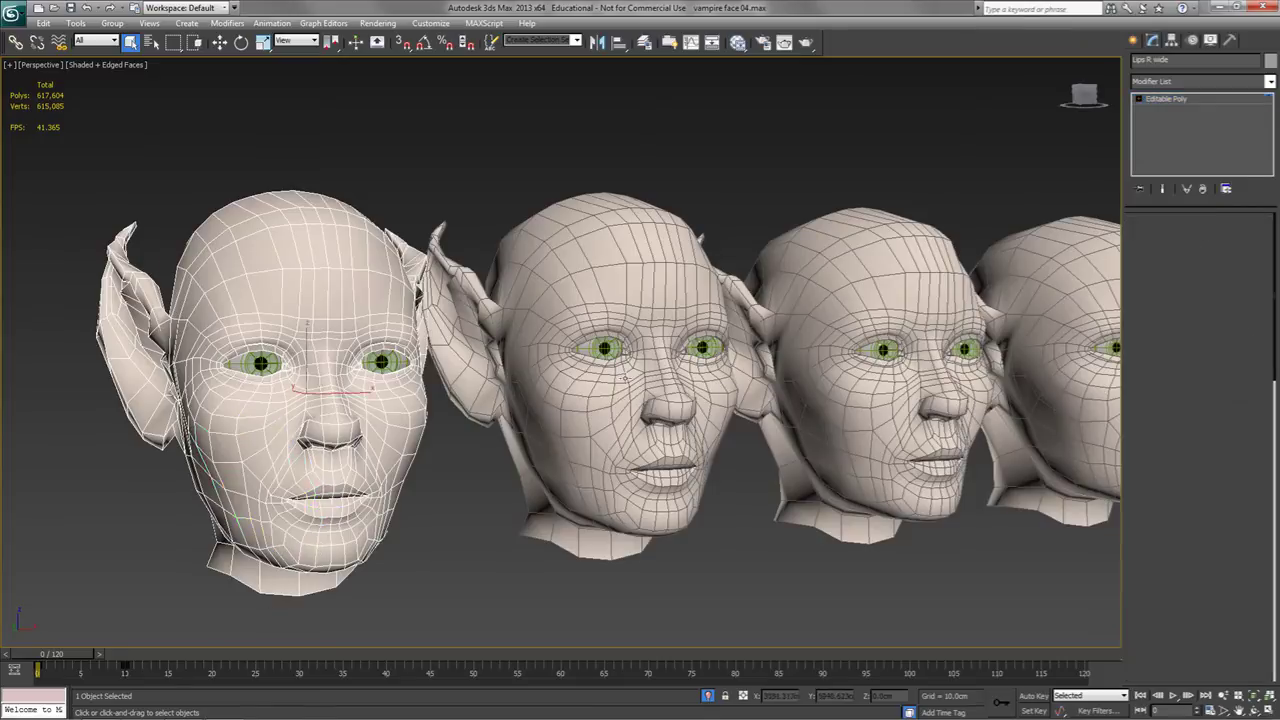
Examine how the Lips R wide mouth deforms by scrubbing the timeline, with the head selected and deselected.
{"action": "middle_click_drag", "start_coordinate": [560, 524], "coordinate": [655, 524], "text": "alt"}
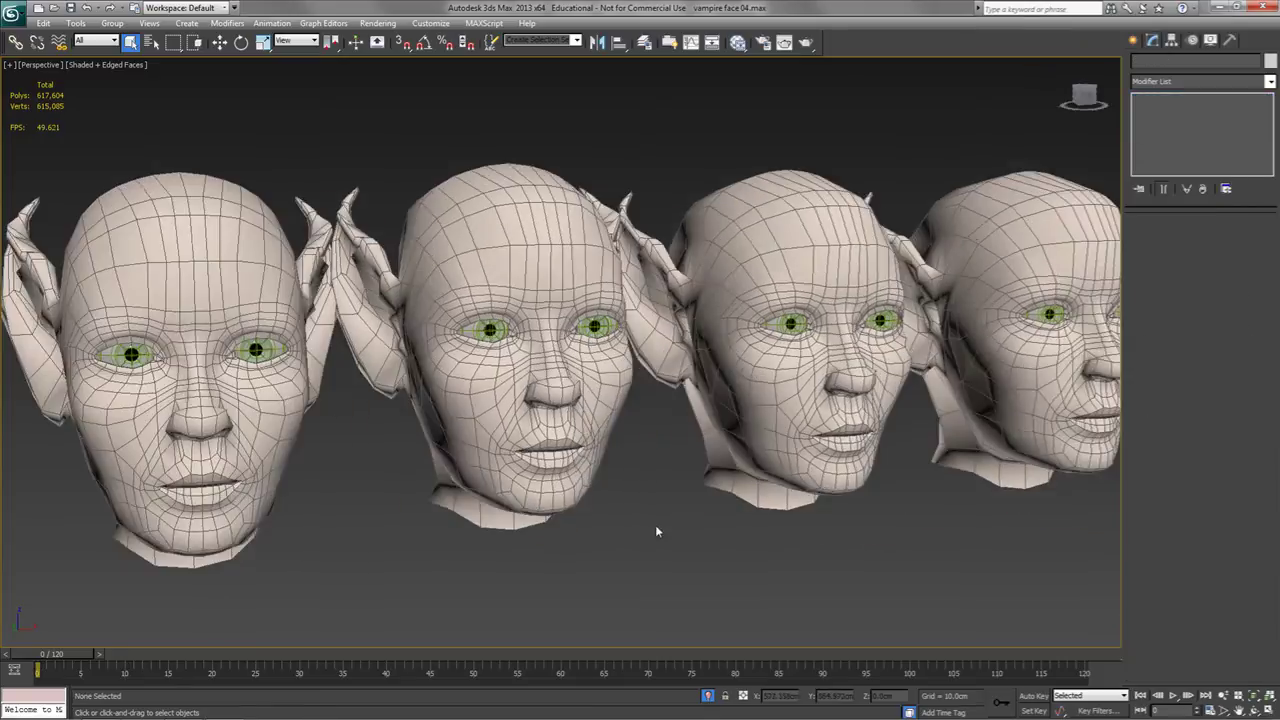
{"action": "mouse_move", "coordinate": [69, 657]}
{"action": "left_mouse_down"}
{"action": "mouse_move", "coordinate": [169, 656]}
{"action": "mouse_move", "coordinate": [57, 658]}
{"action": "mouse_move", "coordinate": [138, 670]}
{"action": "mouse_move", "coordinate": [59, 679]}
{"action": "left_mouse_up"}
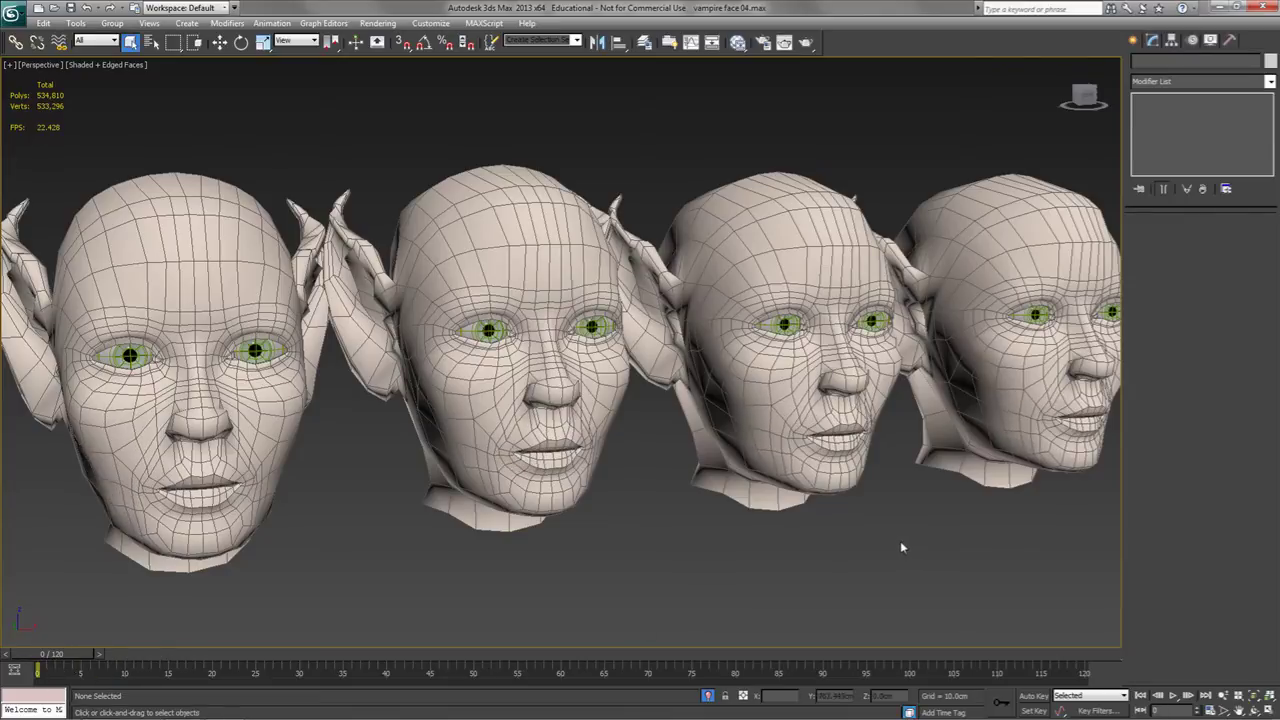
{"action": "middle_click_drag", "start_coordinate": [900, 541], "coordinate": [352, 585], "text": "alt"}
{"action": "left_click_drag", "start_coordinate": [70, 657], "coordinate": [115, 692]}
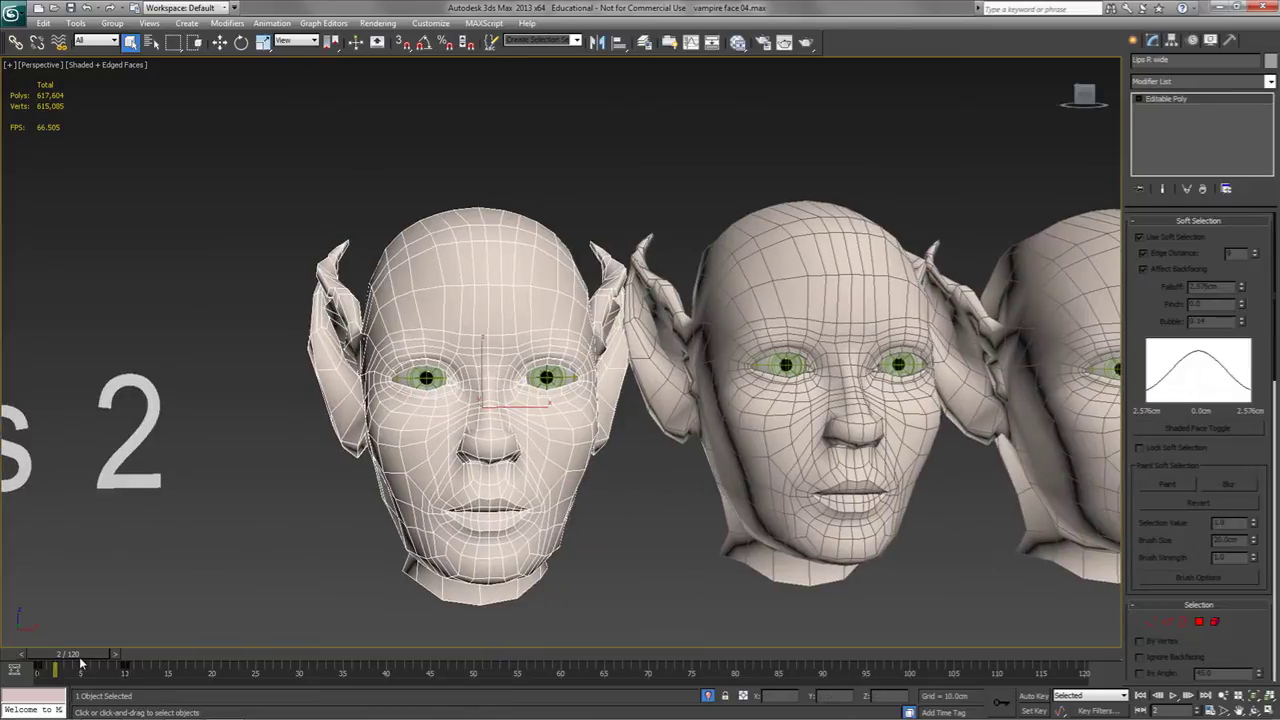
{"action": "left_click", "coordinate": [257, 537]}
{"action": "mouse_move", "coordinate": [66, 662]}
{"action": "left_mouse_down"}
{"action": "mouse_move", "coordinate": [55, 665]}
{"action": "mouse_move", "coordinate": [131, 668]}
{"action": "mouse_move", "coordinate": [52, 668]}
{"action": "left_mouse_up"}
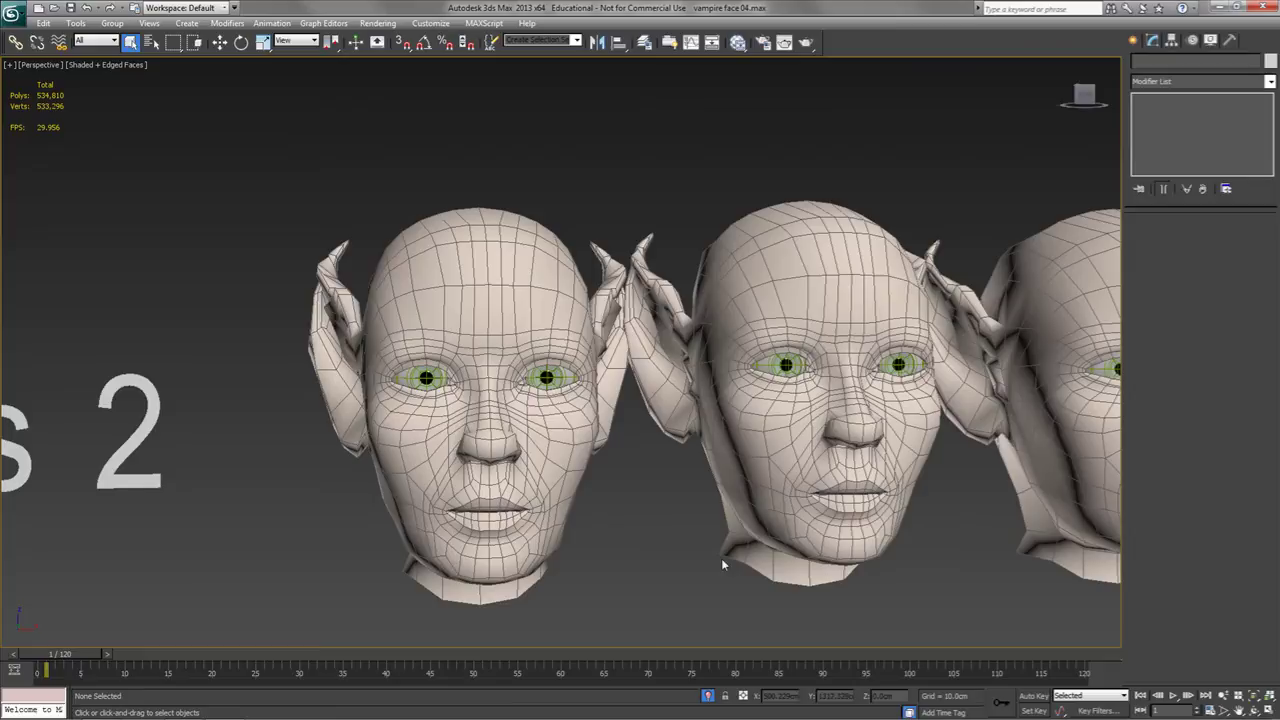
Scrub the timeline to preview the remaining Lips 2 heads, and view the whole row at frame 0.
{"action": "middle_click_drag", "start_coordinate": [721, 558], "coordinate": [286, 556]}
{"action": "left_click", "coordinate": [646, 468]}
{"action": "middle_click_drag", "start_coordinate": [628, 490], "coordinate": [181, 663]}
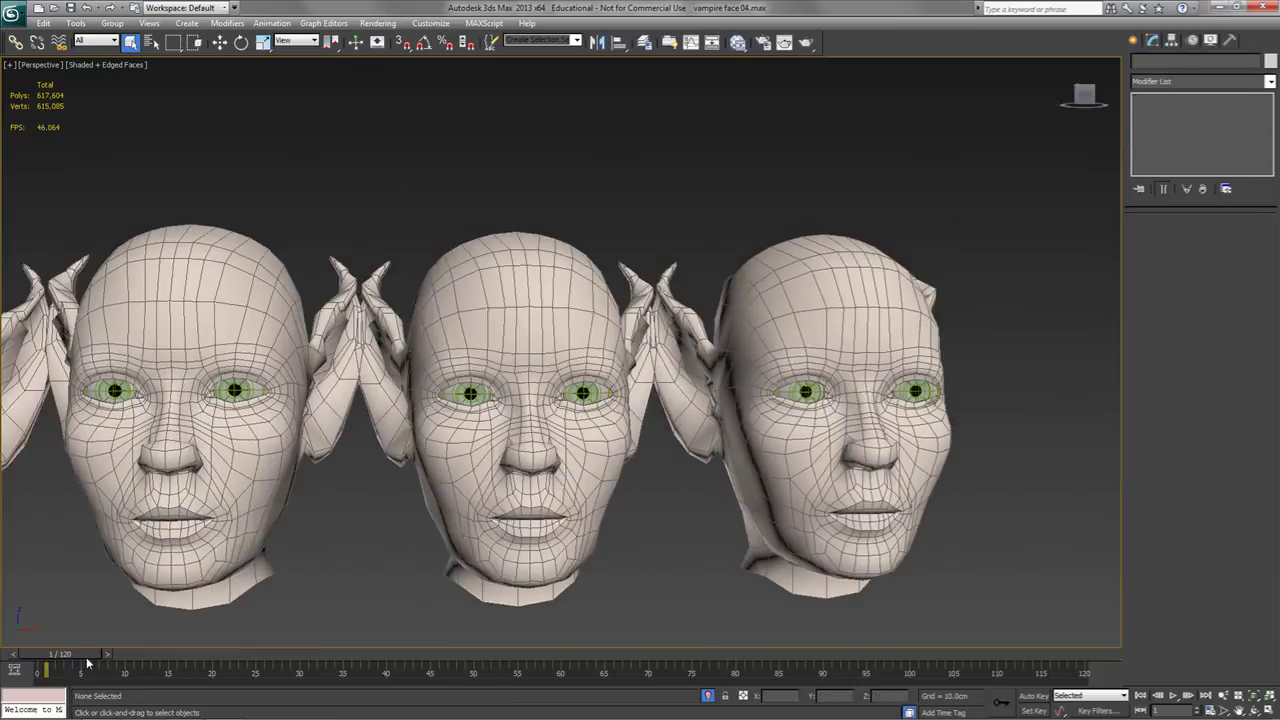
{"action": "mouse_move", "coordinate": [87, 663]}
{"action": "left_mouse_down"}
{"action": "mouse_move", "coordinate": [108, 662]}
{"action": "mouse_move", "coordinate": [75, 663]}
{"action": "mouse_move", "coordinate": [178, 657]}
{"action": "mouse_move", "coordinate": [62, 658]}
{"action": "left_mouse_up"}
{"action": "middle_click_drag", "start_coordinate": [409, 553], "coordinate": [546, 542]}
{"action": "scroll", "coordinate": [546, 542], "scroll_direction": "down", "scroll_amount": 3}
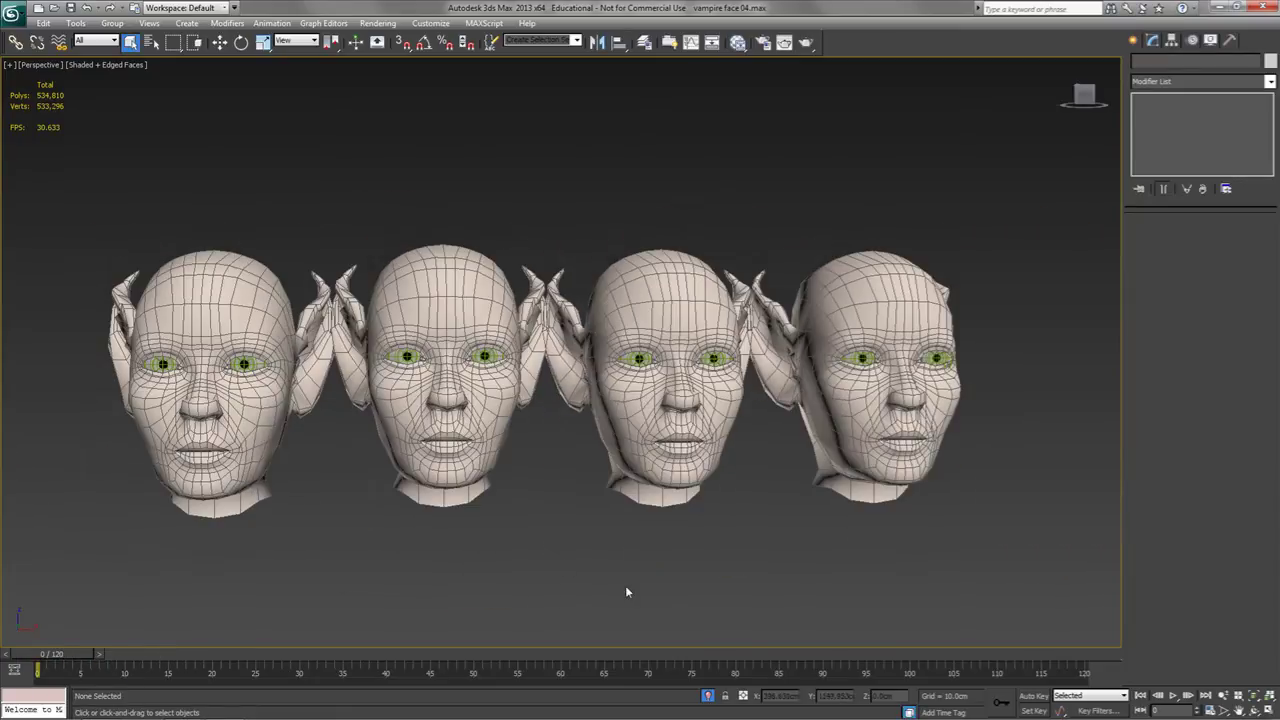
{"action": "middle_click_drag", "start_coordinate": [592, 487], "coordinate": [649, 577]}
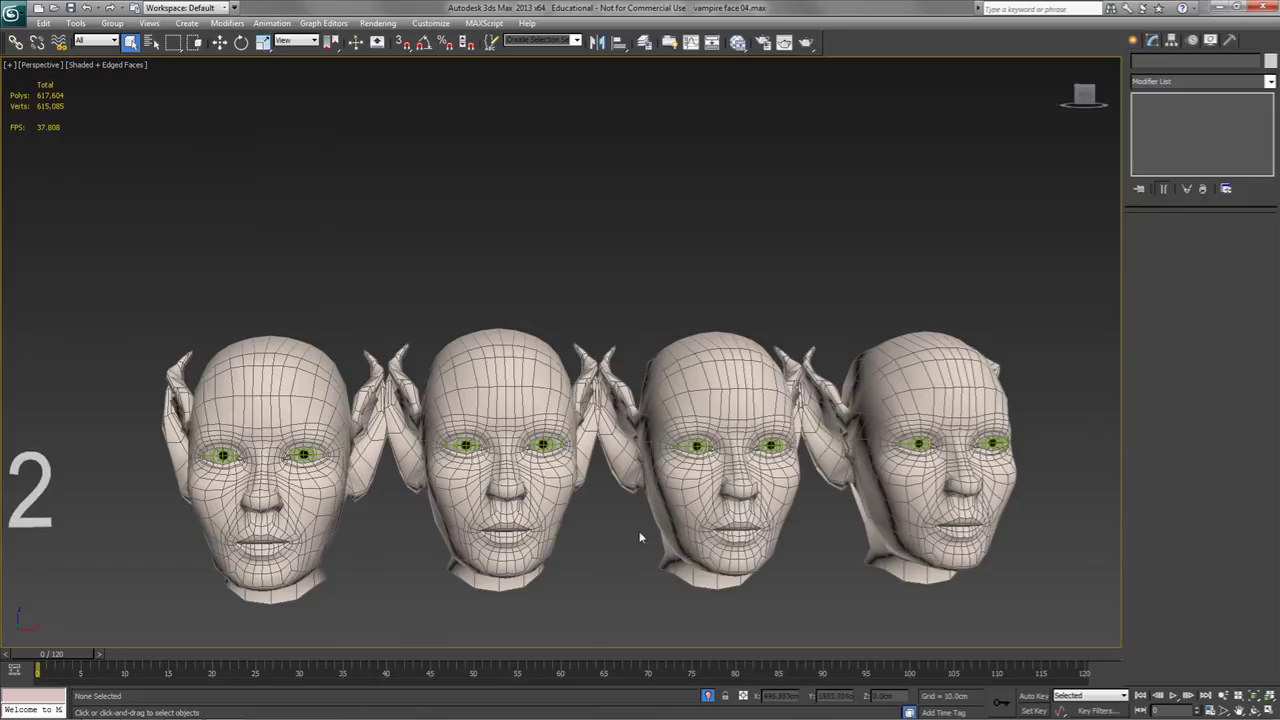
Preview the mouth shapes of the Lips 2 heads by scrubbing the timeline to frame 10 and back to frame 0.
{"action": "left_click_drag", "start_coordinate": [88, 656], "coordinate": [171, 667]}
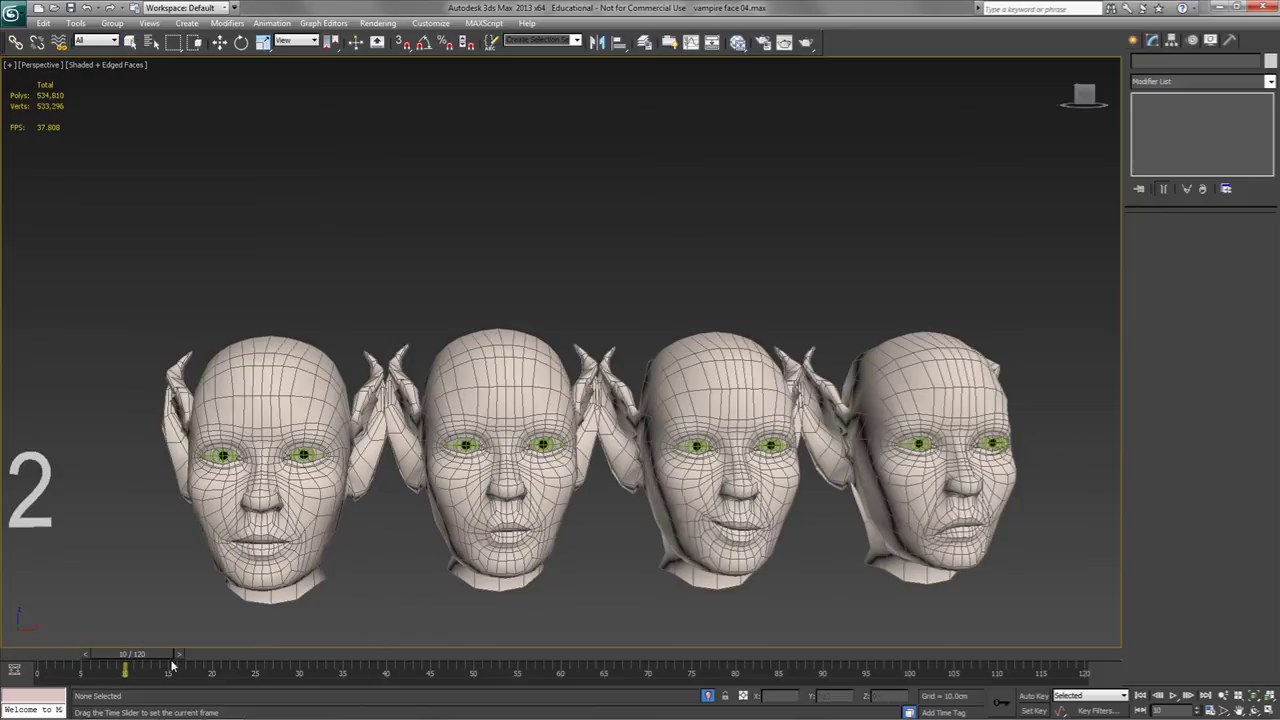
{"action": "middle_click_drag", "start_coordinate": [728, 523], "coordinate": [432, 523]}
{"action": "scroll", "coordinate": [685, 497], "scroll_direction": "up", "scroll_amount": 3}
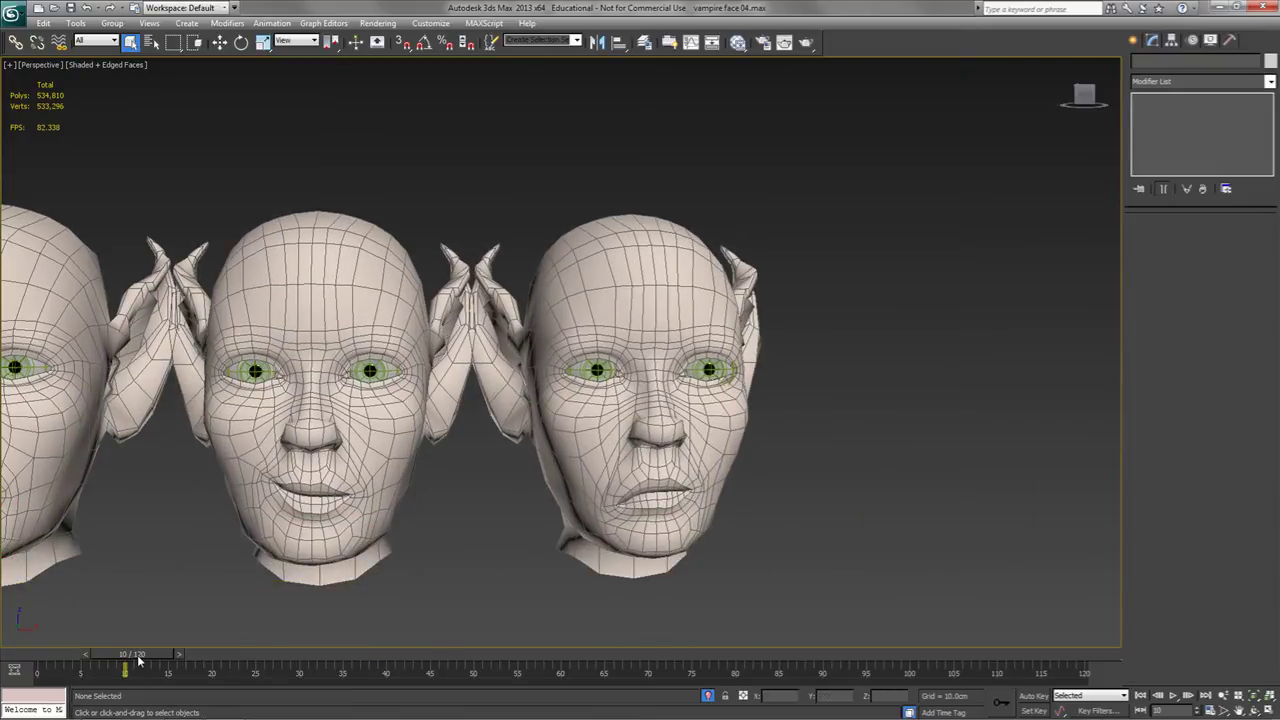
{"action": "left_click_drag", "start_coordinate": [138, 660], "coordinate": [40, 657]}
Select the Lips R Up head, show its soft-selected mouth-corner polygons, and scrub the timeline to examine how the lips rise.
{"action": "left_click", "coordinate": [398, 505]}
{"action": "middle_click_drag", "start_coordinate": [398, 505], "coordinate": [507, 514], "text": "alt"}
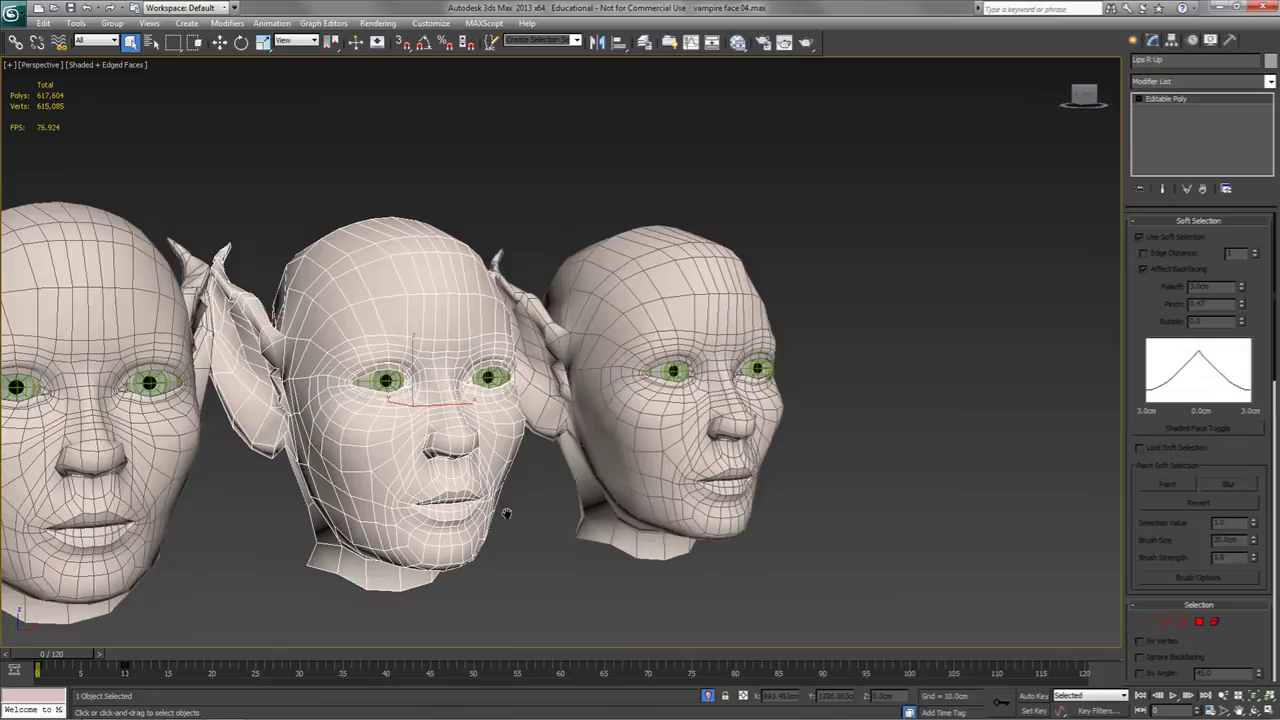
{"action": "scroll", "coordinate": [507, 514], "scroll_direction": "up", "scroll_amount": 2}
{"action": "scroll", "coordinate": [674, 400], "scroll_direction": "up", "scroll_amount": 2}
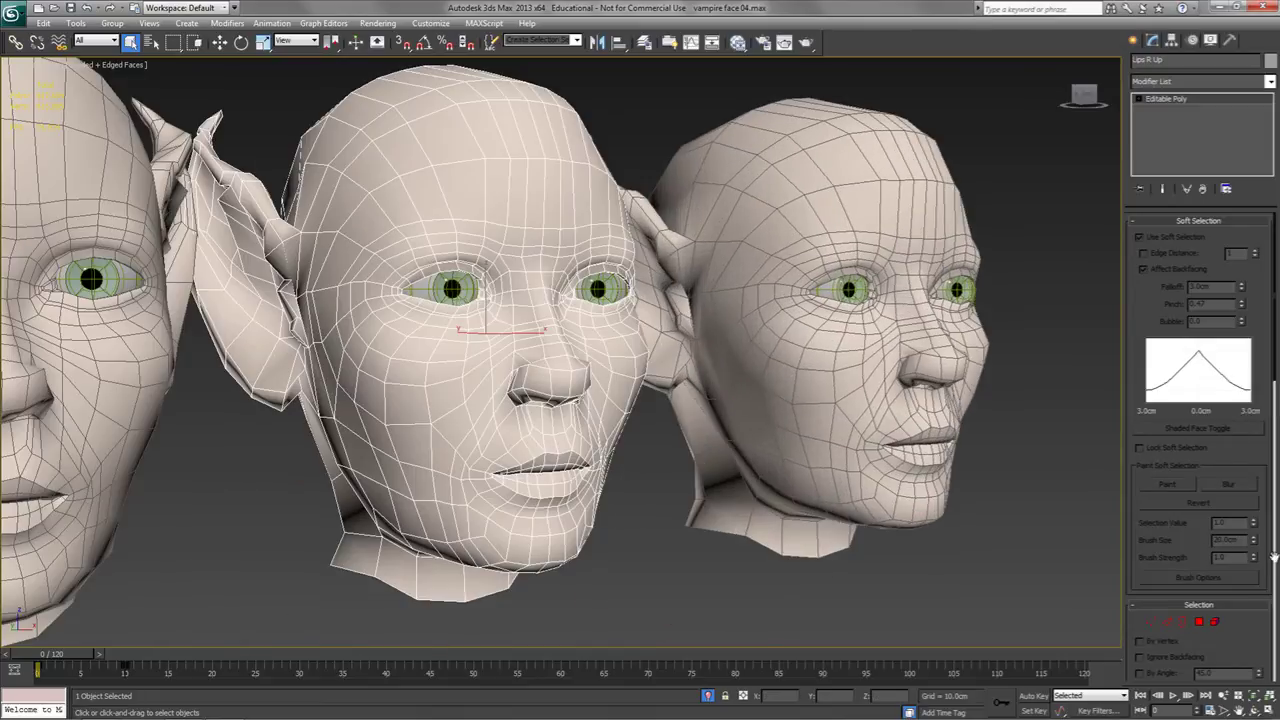
{"action": "left_click", "coordinate": [1201, 622]}
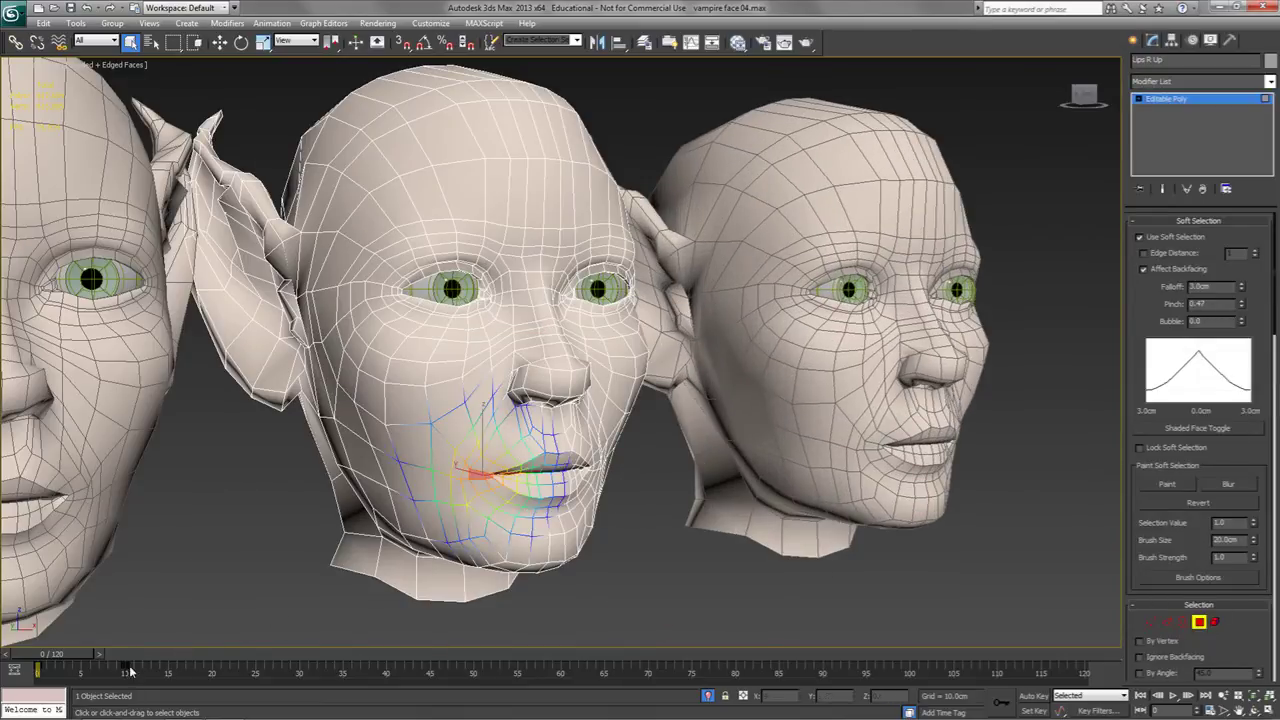
{"action": "mouse_move", "coordinate": [60, 661]}
{"action": "left_mouse_down"}
{"action": "mouse_move", "coordinate": [167, 660]}
{"action": "mouse_move", "coordinate": [59, 654]}
{"action": "left_mouse_up"}
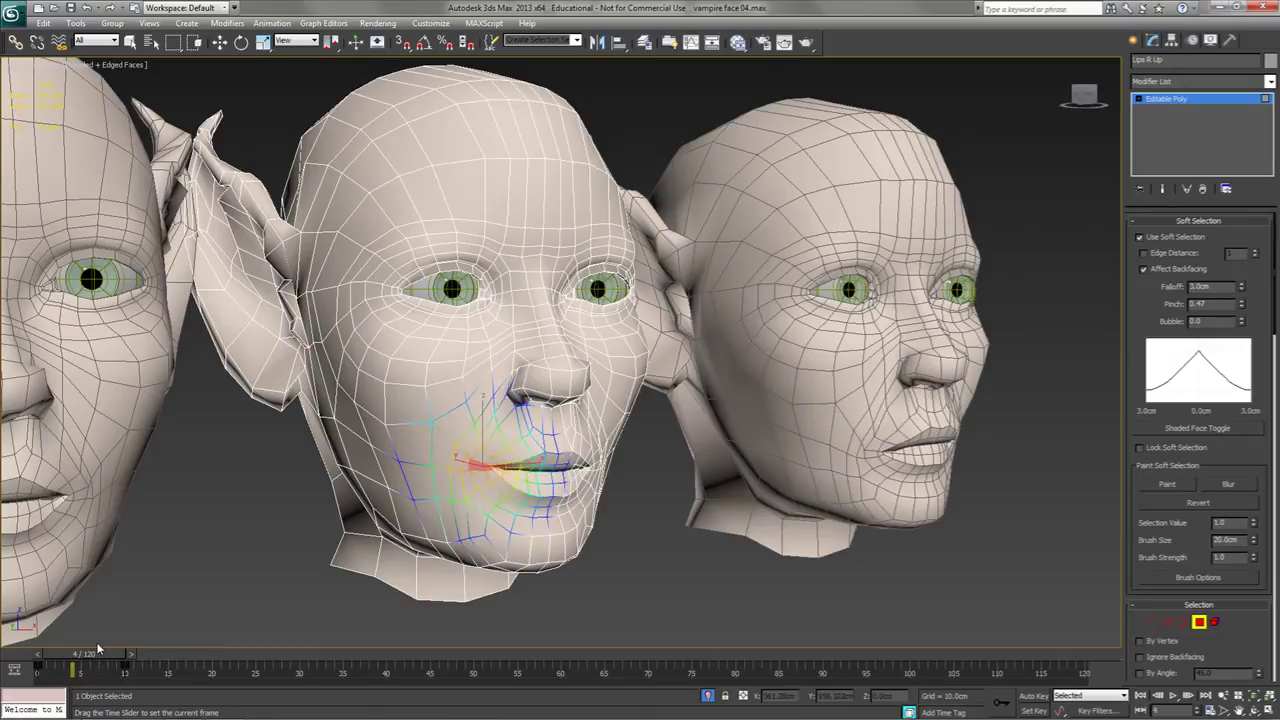
{"action": "left_click_drag", "start_coordinate": [97, 649], "coordinate": [164, 640]}
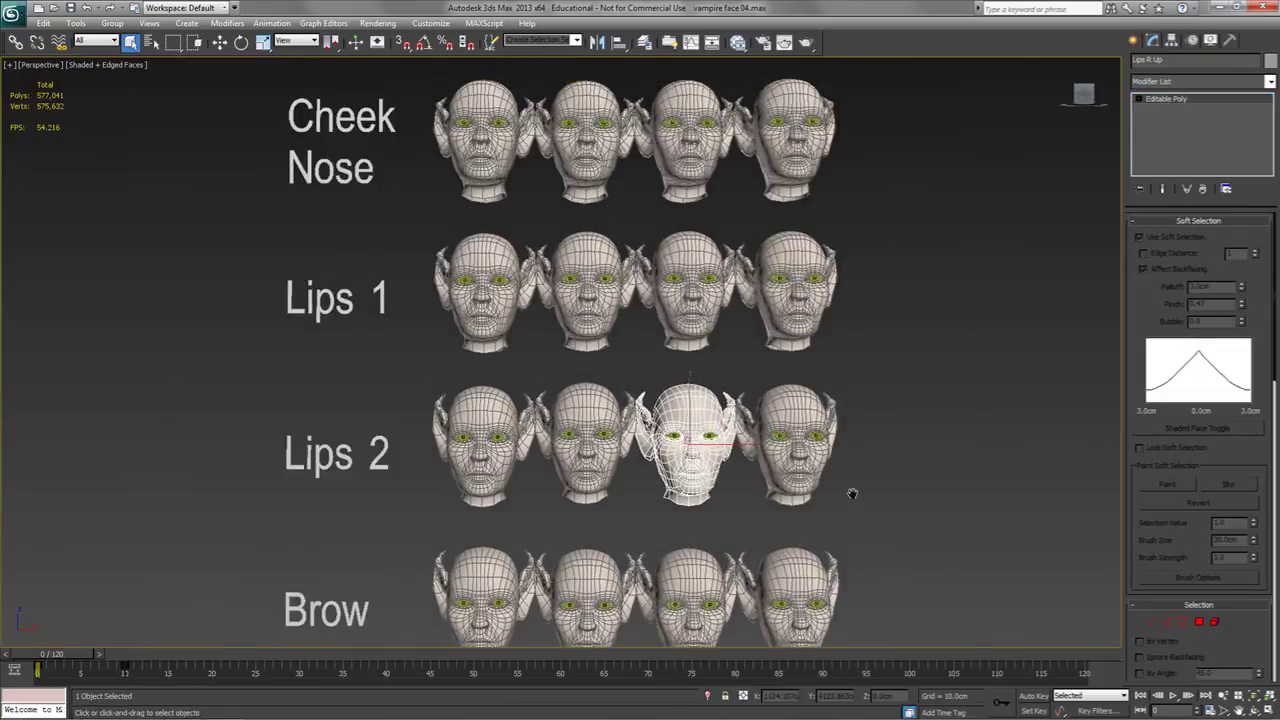
Isolate the Lips 1 row and preview its mouth shapes from the front and side by scrubbing the timeline.
{"action": "left_click_drag", "start_coordinate": [880, 357], "coordinate": [335, 254]}
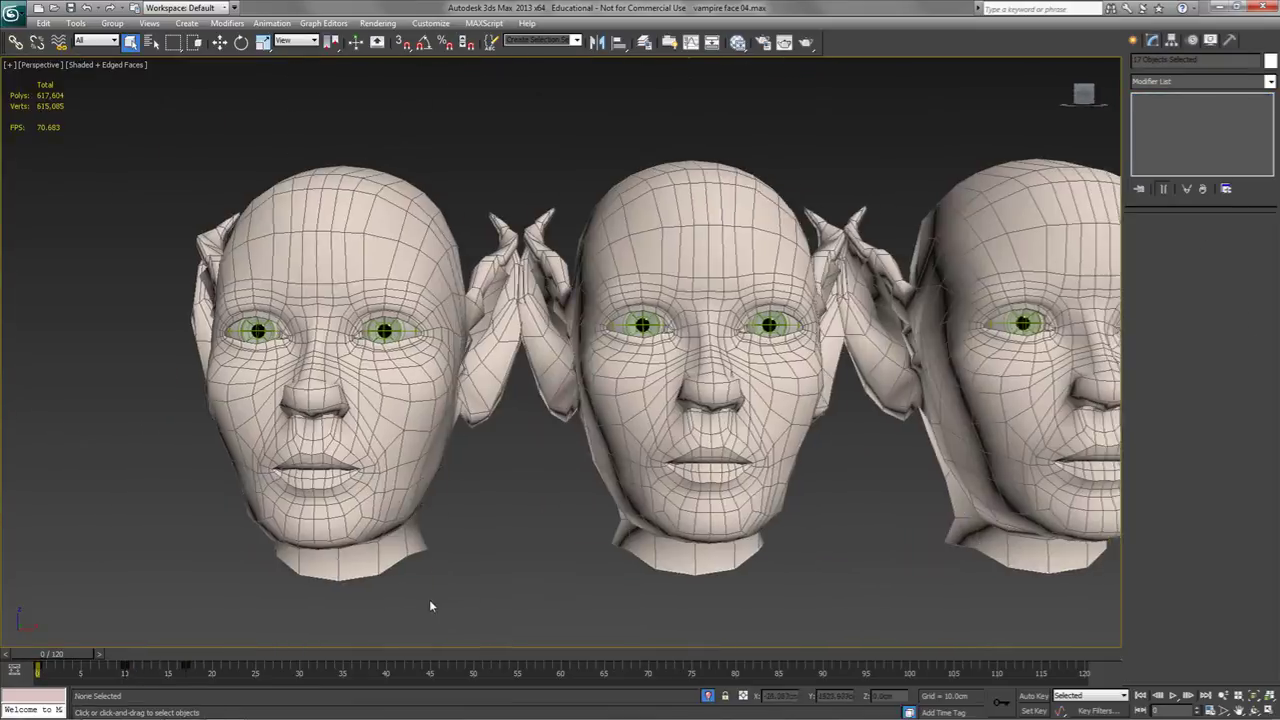
{"action": "middle_click_drag", "start_coordinate": [430, 605], "coordinate": [514, 586]}
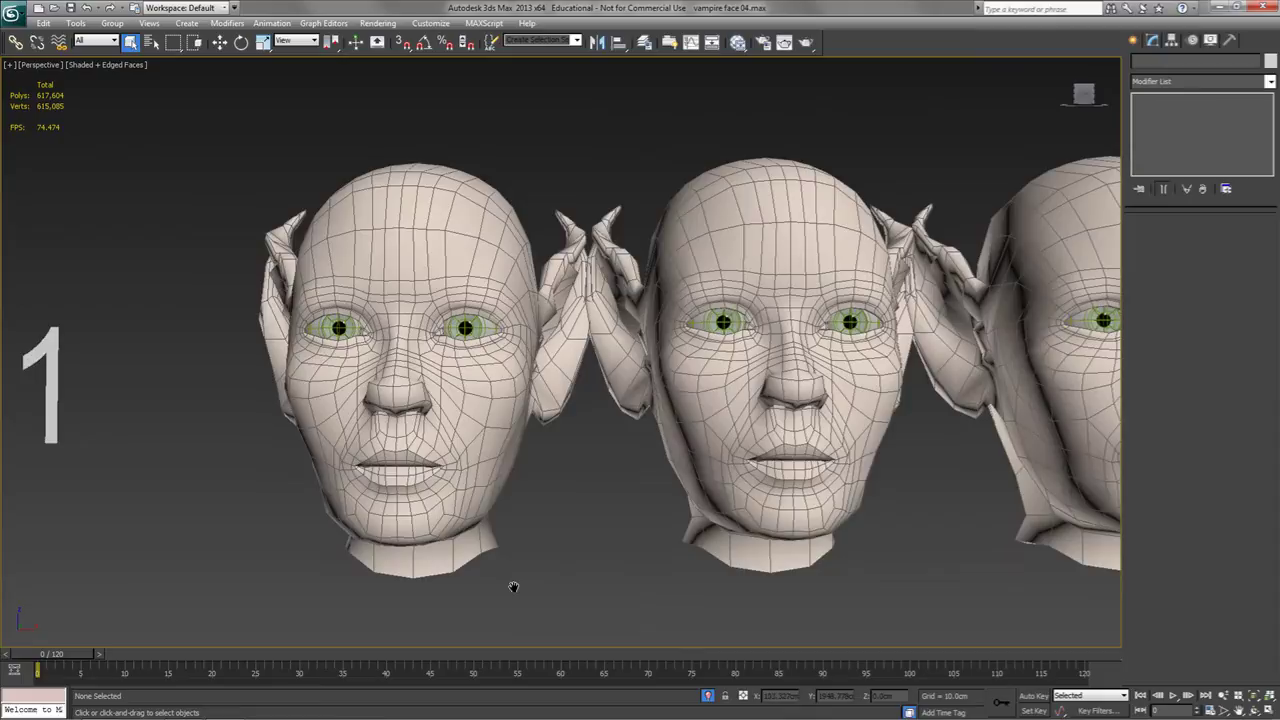
{"action": "left_click_drag", "start_coordinate": [70, 658], "coordinate": [37, 663]}
{"action": "middle_click_drag", "start_coordinate": [467, 504], "coordinate": [190, 632], "text": "alt"}
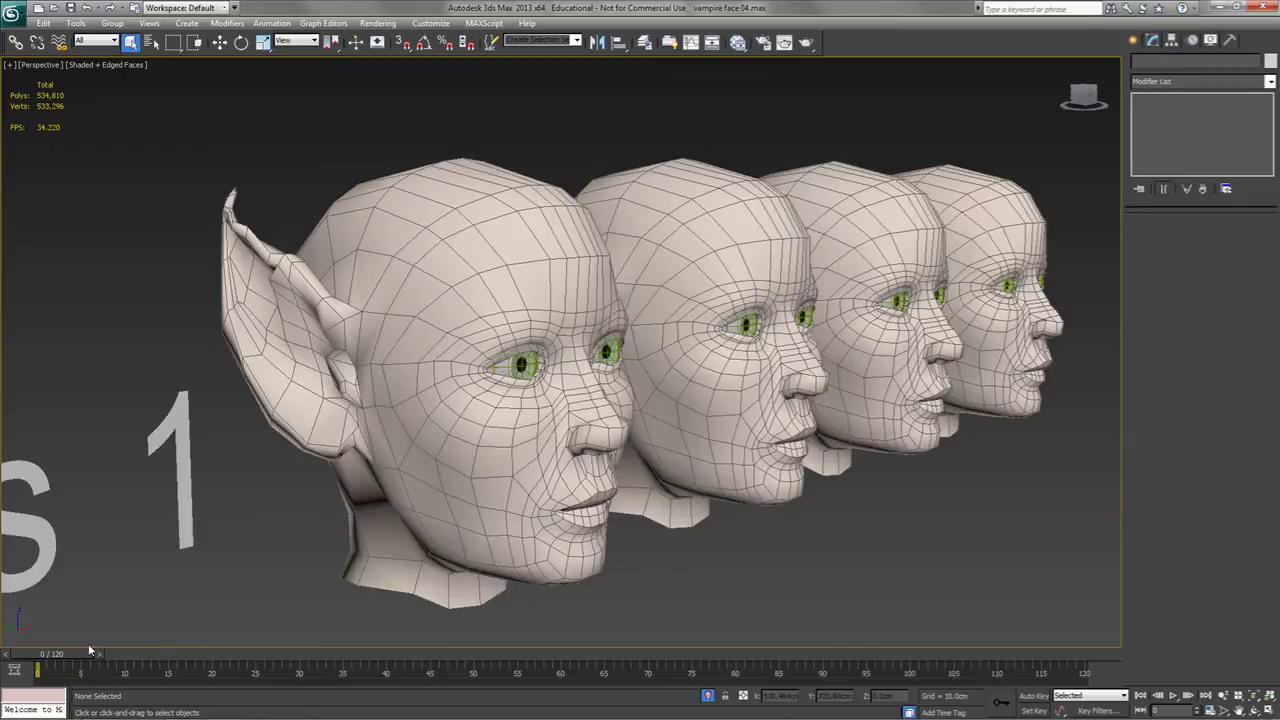
{"action": "left_click_drag", "start_coordinate": [88, 650], "coordinate": [45, 655]}
{"action": "middle_click_drag", "start_coordinate": [946, 543], "coordinate": [452, 520], "text": "alt"}
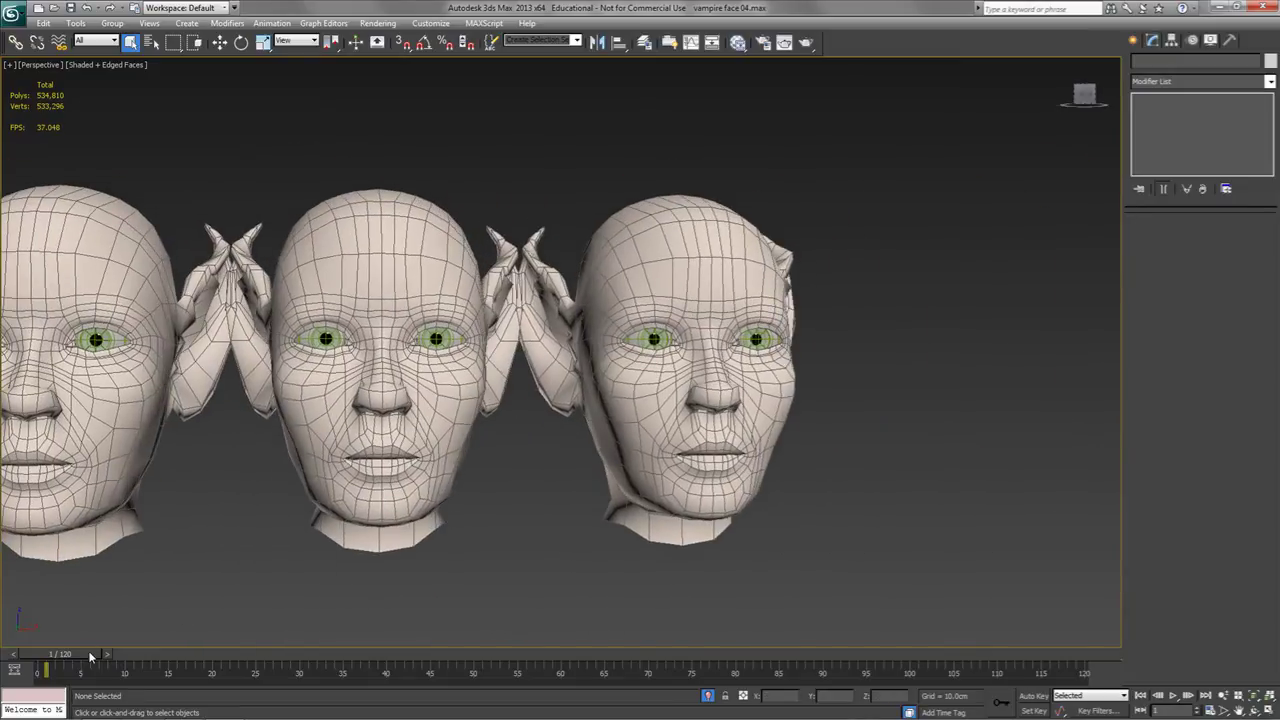
{"action": "mouse_move", "coordinate": [90, 656]}
{"action": "left_mouse_down"}
{"action": "mouse_move", "coordinate": [171, 655]}
{"action": "mouse_move", "coordinate": [84, 656]}
{"action": "left_mouse_up"}
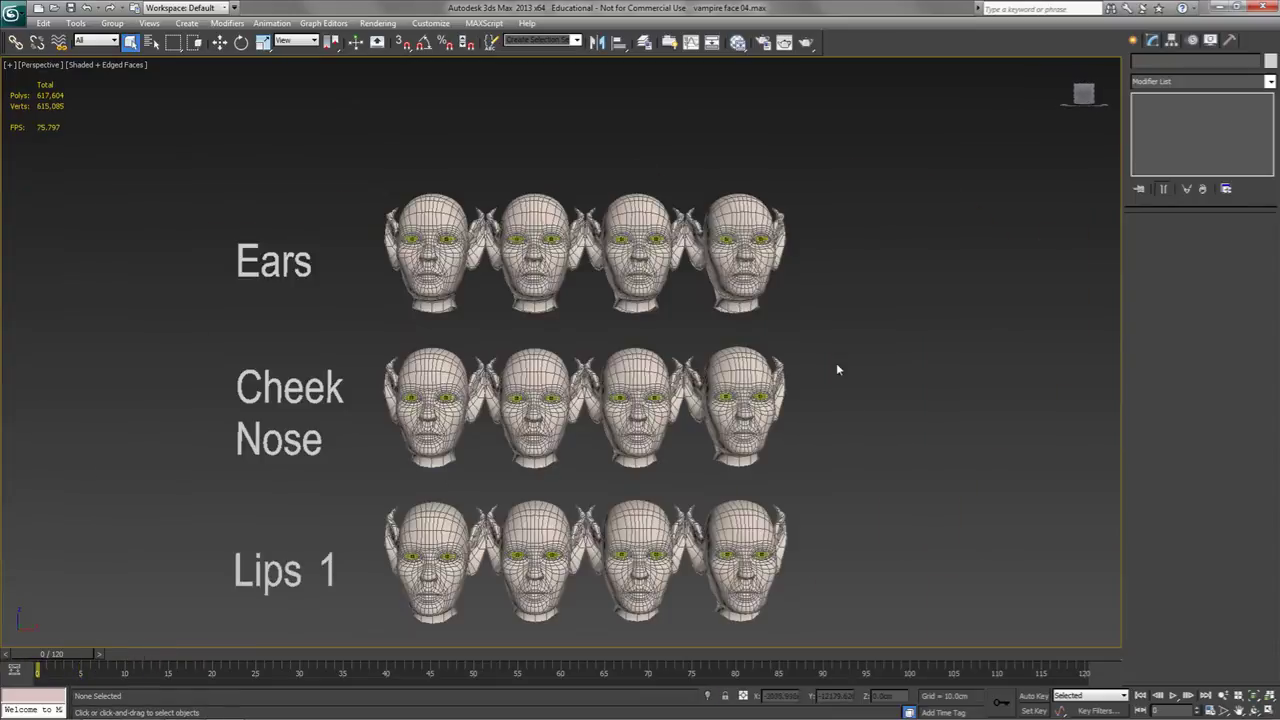
Isolate the Cheek Nose row, clear the selection, and frame its first head.
{"action": "left_click_drag", "start_coordinate": [837, 360], "coordinate": [234, 468]}
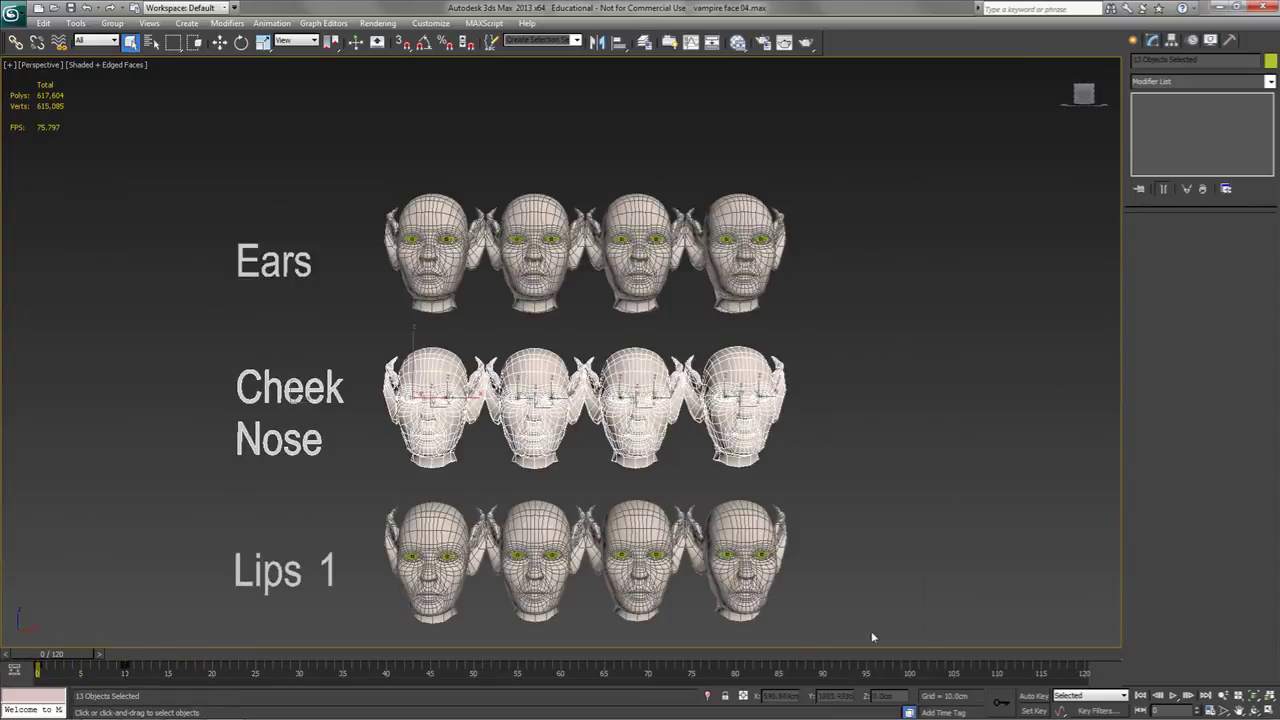
{"action": "left_click", "coordinate": [708, 696]}
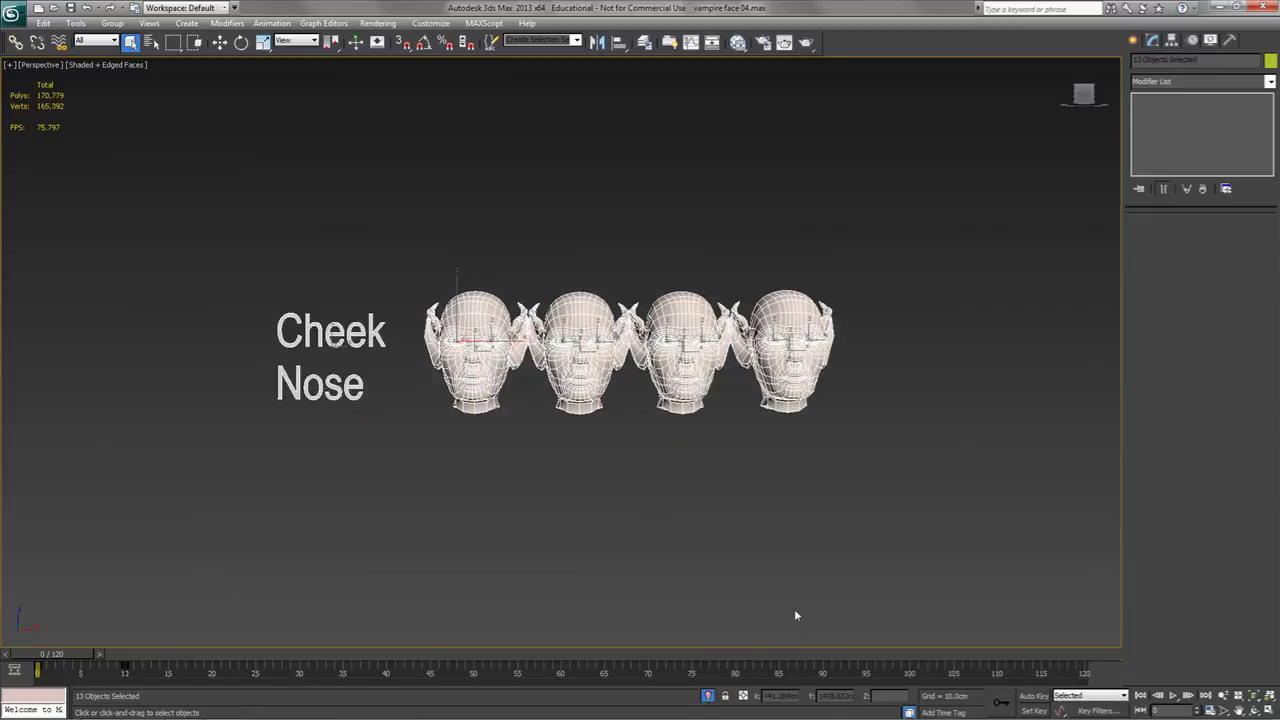
{"action": "left_click", "coordinate": [805, 528]}
{"action": "mouse_move", "coordinate": [551, 463]}
{"action": "middle_mouse_down"}
{"action": "mouse_move", "coordinate": [577, 557]}
{"action": "mouse_move", "coordinate": [554, 473]}
{"action": "mouse_move", "coordinate": [569, 441]}
{"action": "mouse_move", "coordinate": [608, 437]}
{"action": "middle_mouse_up"}
{"action": "scroll", "coordinate": [516, 567], "scroll_direction": "up", "scroll_amount": 3}
{"action": "scroll", "coordinate": [516, 567], "scroll_direction": "up", "scroll_amount": 3}
{"action": "scroll", "coordinate": [415, 516], "scroll_direction": "up", "scroll_amount": 2}
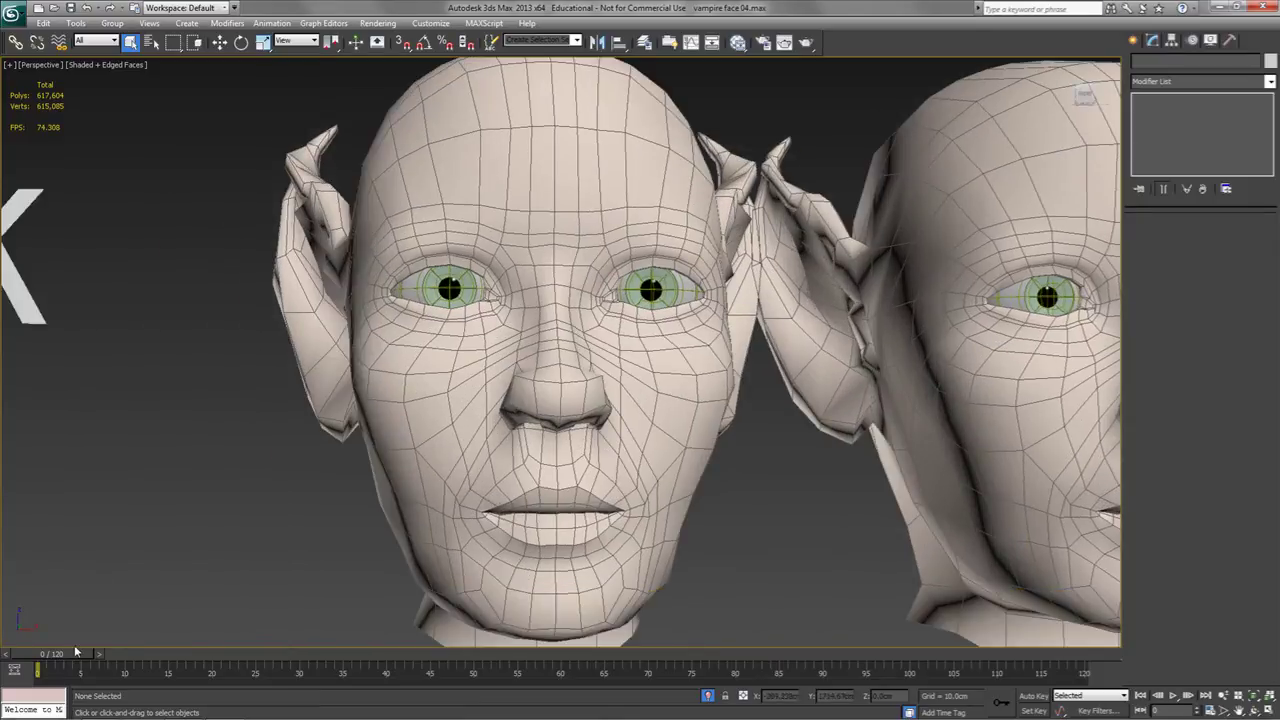
Scrub the timeline to preview the cheek shape on the first Cheek Nose head.
{"action": "left_click_drag", "start_coordinate": [58, 654], "coordinate": [3, 672]}
{"action": "key", "text": "q"}
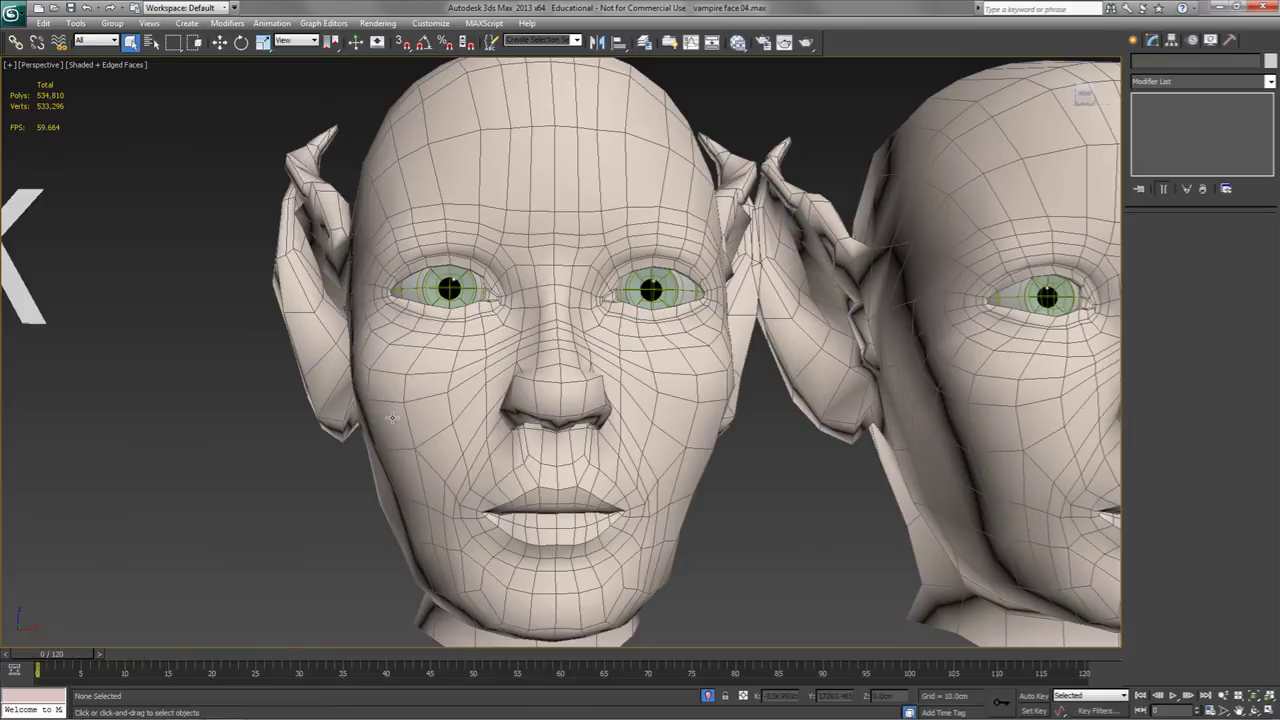
{"action": "middle_click_drag", "start_coordinate": [384, 405], "coordinate": [425, 407], "text": "alt"}
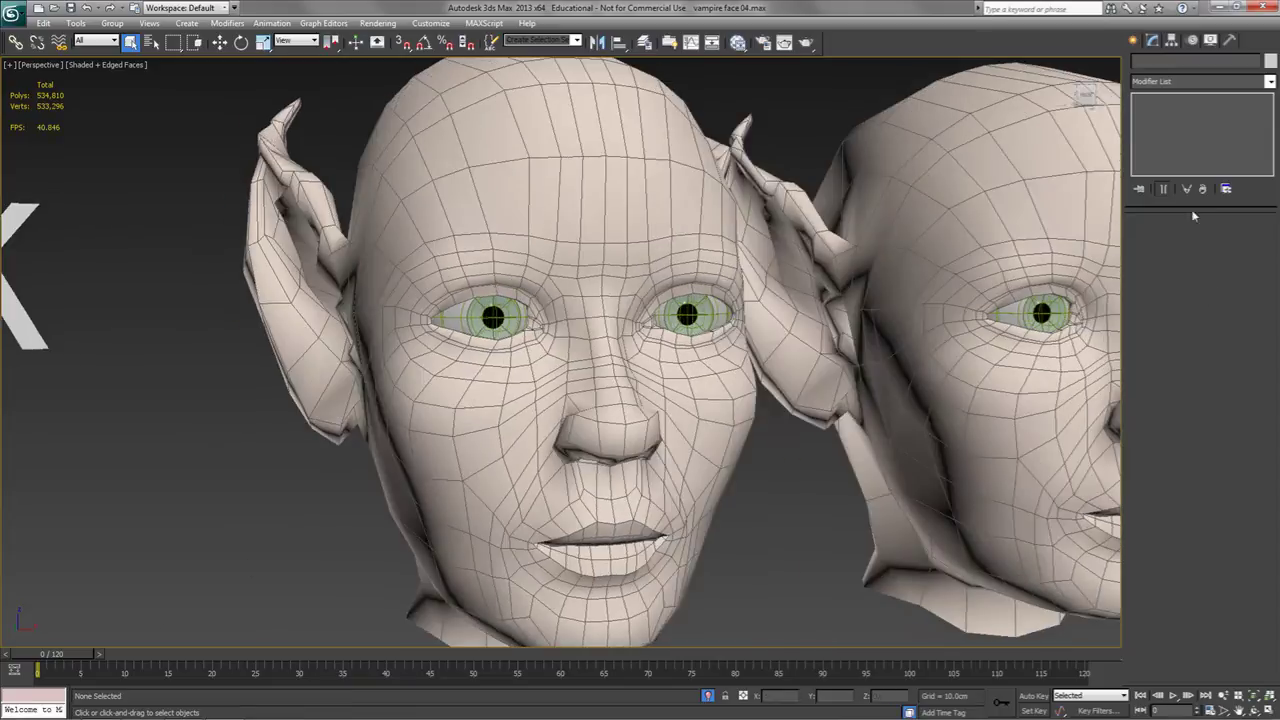
Select the Cheek R Lift head, collapse the soft selection settings, and show its selected edges below the eye at edge level.
{"action": "left_click", "coordinate": [740, 364]}
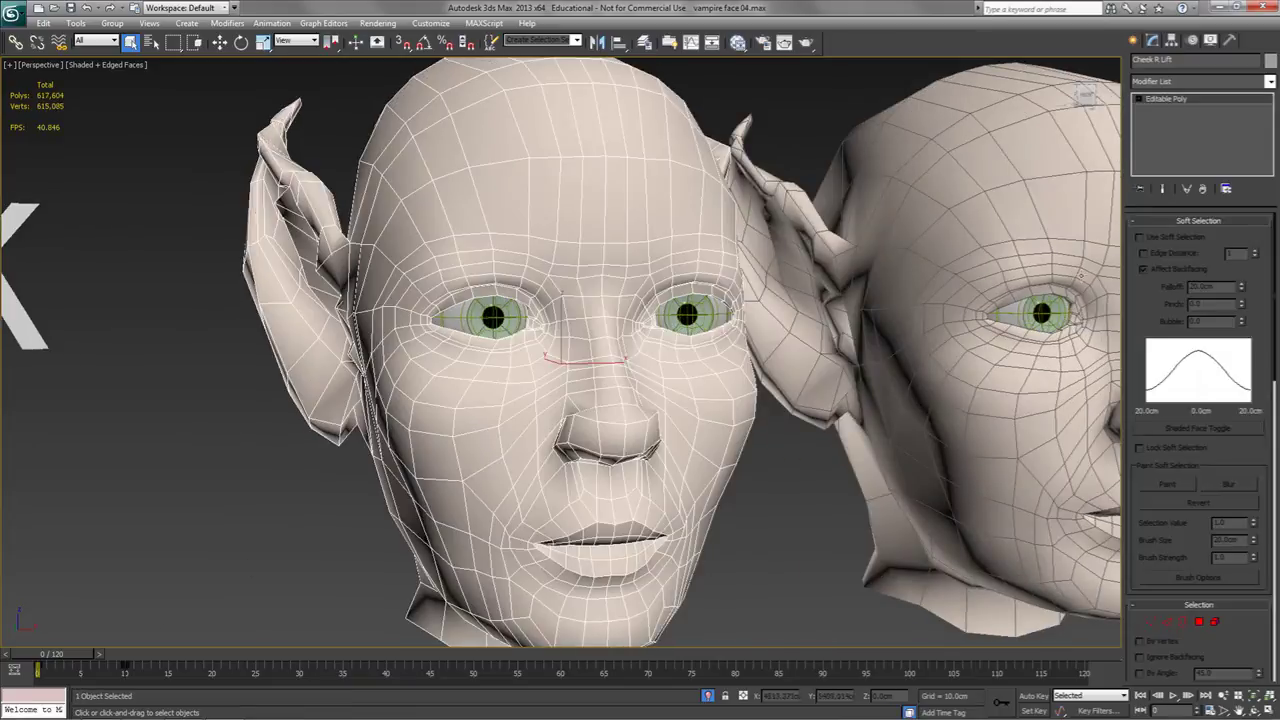
{"action": "left_click", "coordinate": [1164, 221]}
{"action": "left_click", "coordinate": [1167, 252]}
{"action": "middle_click_drag", "start_coordinate": [605, 403], "coordinate": [641, 398], "text": "alt"}
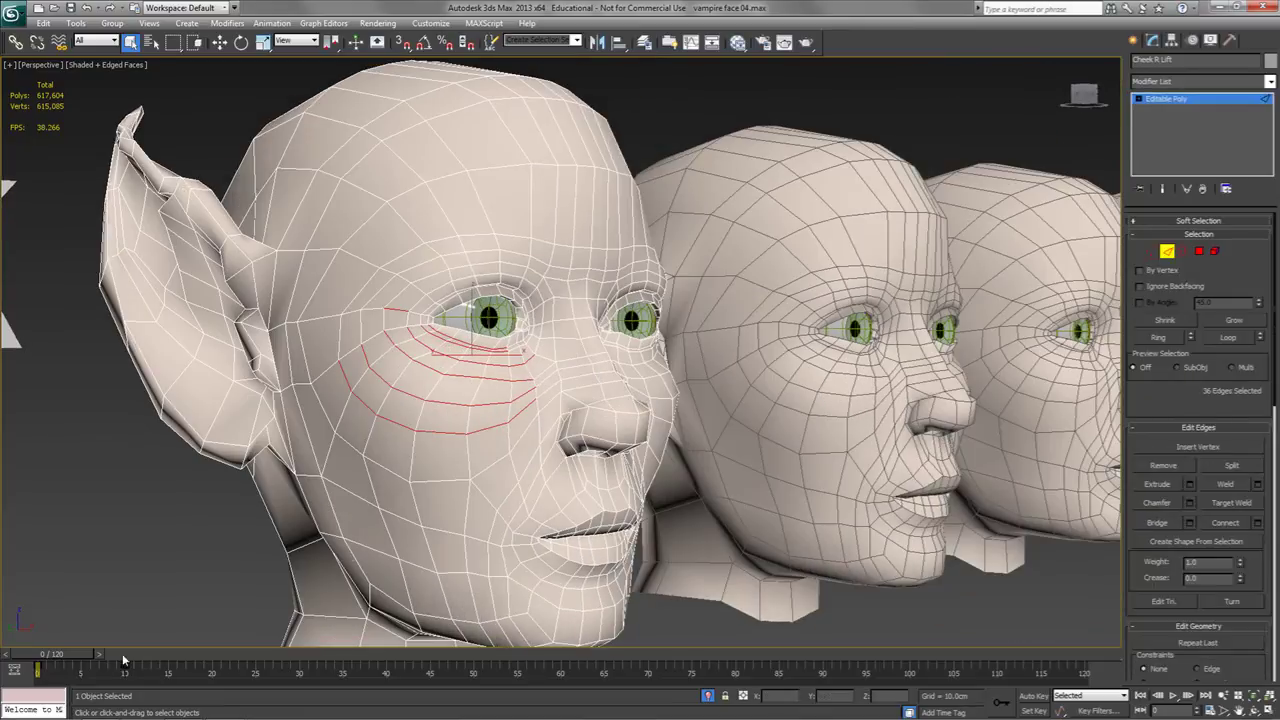
Examine how the edges under the eye deform by scrubbing to frame 9 and back to 0, and leave edge editing.
{"action": "left_click_drag", "start_coordinate": [62, 657], "coordinate": [135, 655]}
{"action": "middle_click_drag", "start_coordinate": [432, 355], "coordinate": [392, 389], "text": "alt"}
{"action": "scroll", "coordinate": [483, 326], "scroll_direction": "up", "scroll_amount": 5}
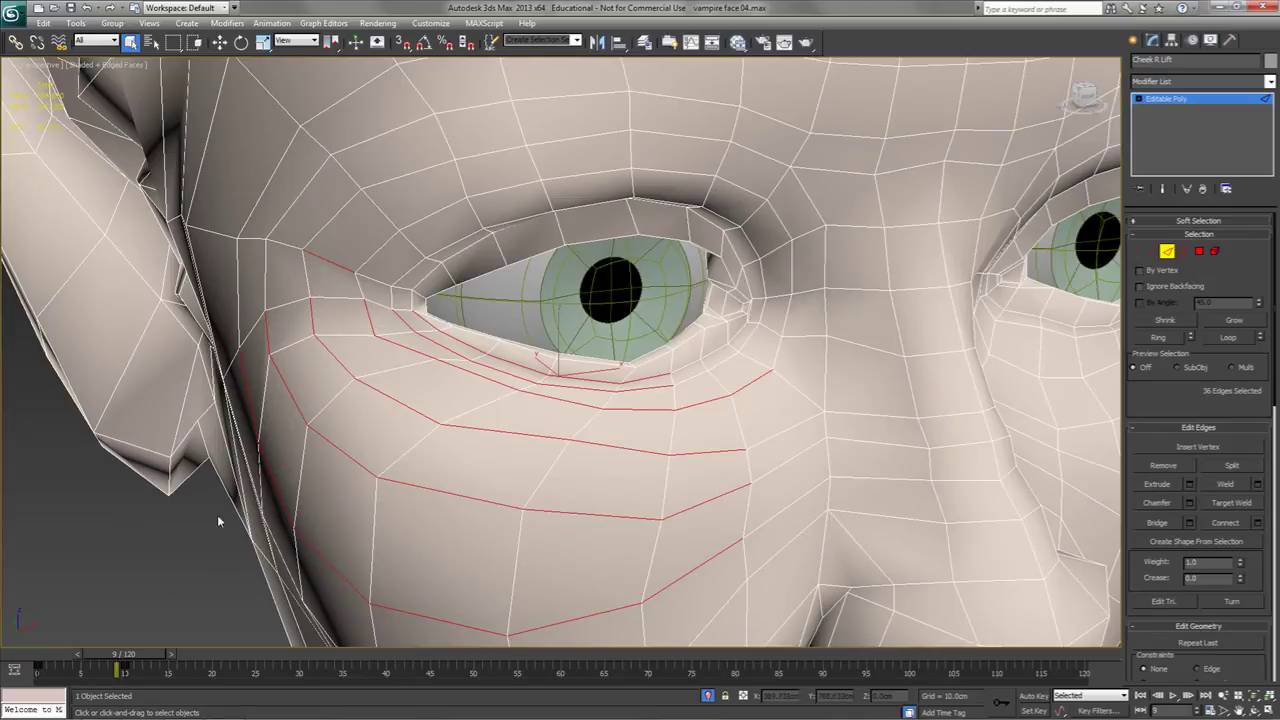
{"action": "left_click_drag", "start_coordinate": [146, 655], "coordinate": [75, 663]}
{"action": "key", "text": "q"}
{"action": "left_click", "coordinate": [1167, 251]}
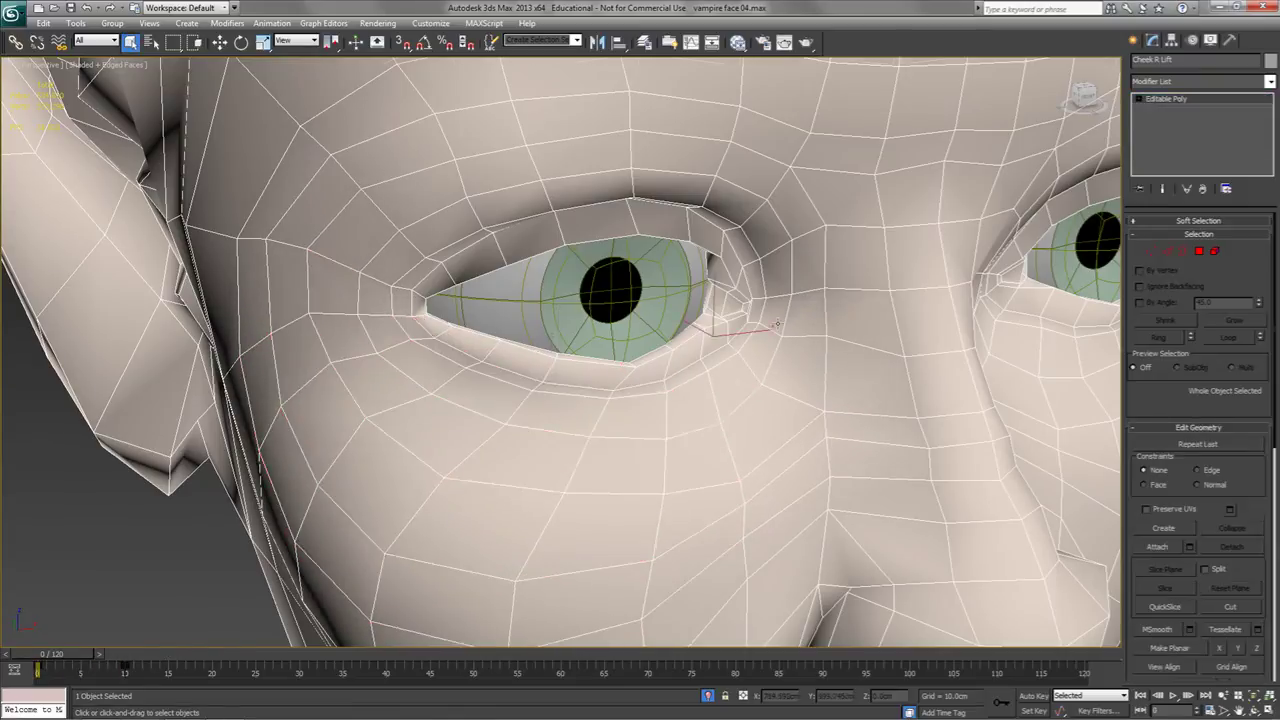
Hide the wireframe edges and scrub the timeline to preview the cheek lift on the shaded head.
{"action": "scroll", "coordinate": [263, 530], "scroll_direction": "down", "scroll_amount": 5}
{"action": "key", "text": "F4"}
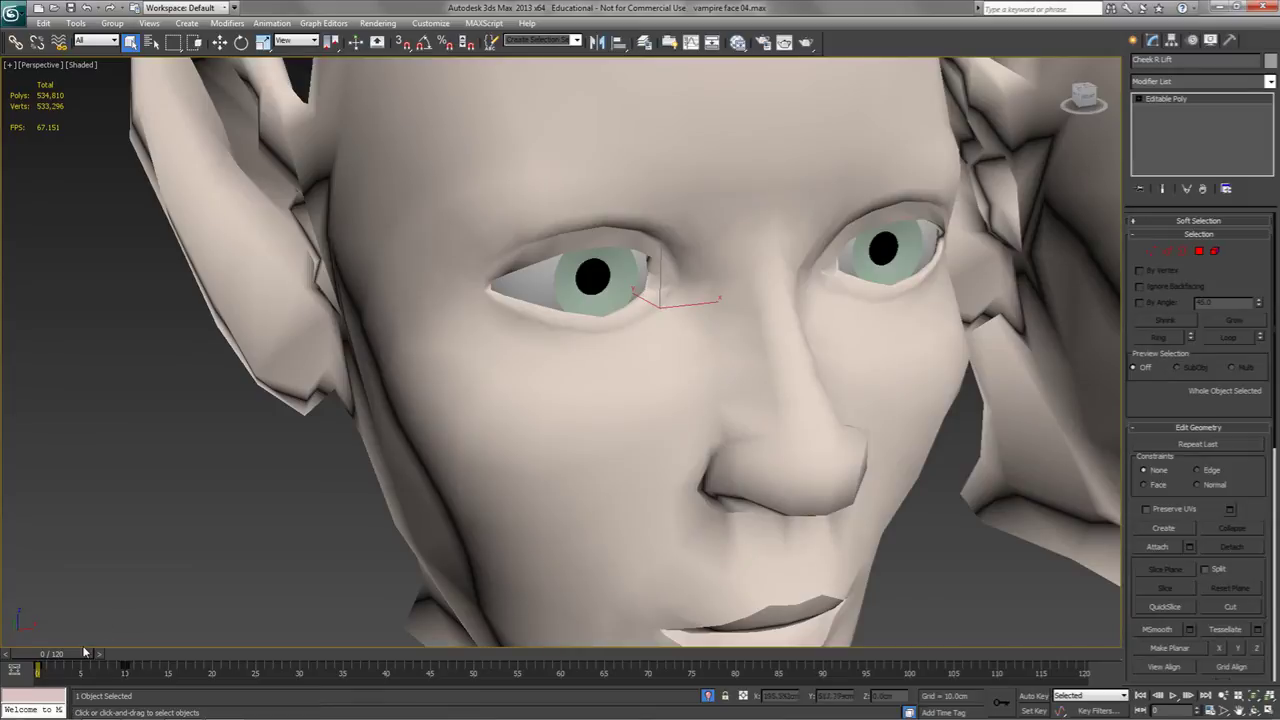
{"action": "left_click_drag", "start_coordinate": [85, 652], "coordinate": [169, 644]}
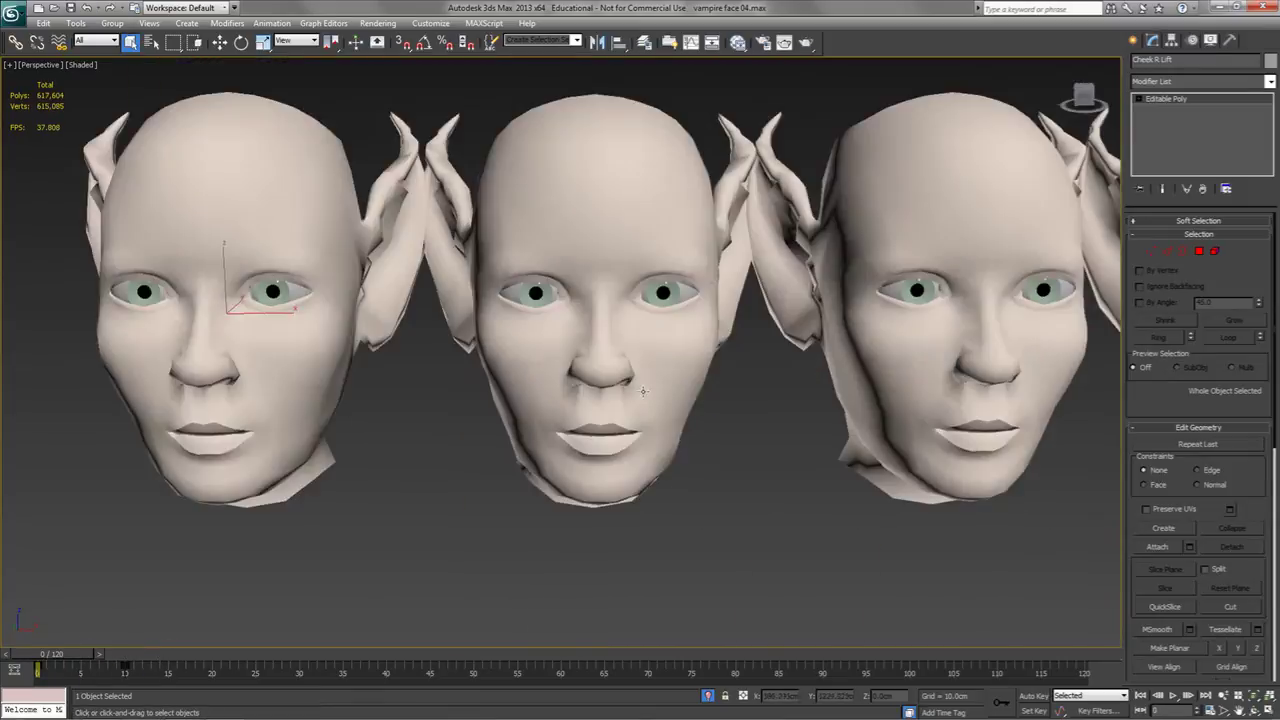
Preview the remaining Cheek Nose heads with edged faces shown, scrubbing the timeline up to frame 17.
{"action": "middle_click_drag", "start_coordinate": [730, 382], "coordinate": [389, 391], "text": "alt"}
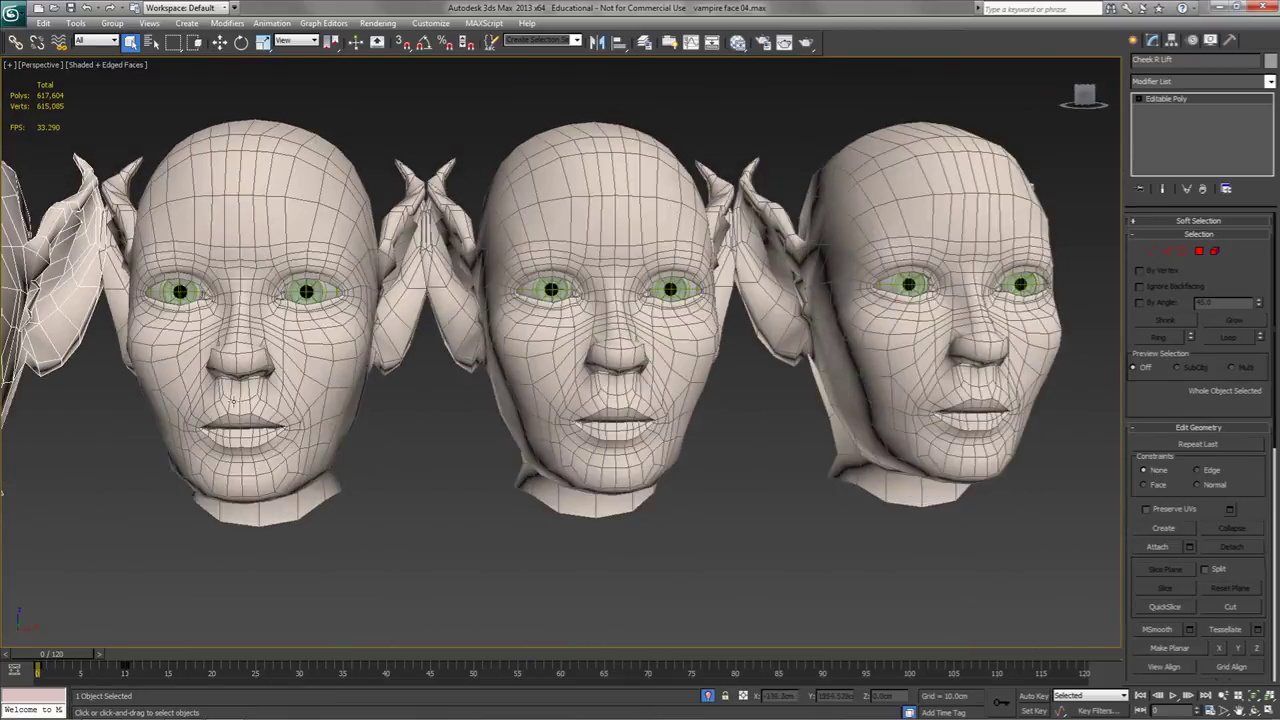
{"action": "mouse_move", "coordinate": [42, 652]}
{"action": "left_mouse_down"}
{"action": "mouse_move", "coordinate": [180, 652]}
{"action": "mouse_move", "coordinate": [30, 652]}
{"action": "left_mouse_up"}
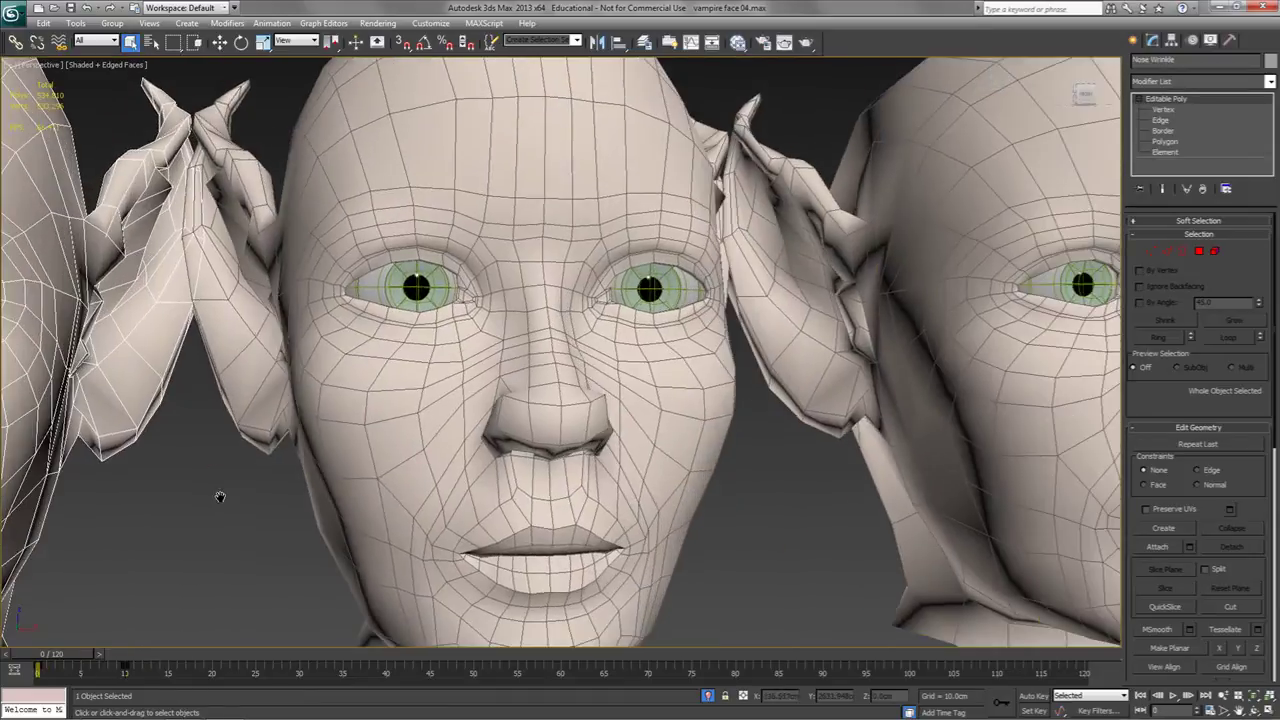
{"action": "mouse_move", "coordinate": [62, 656]}
{"action": "left_mouse_down"}
{"action": "mouse_move", "coordinate": [190, 651]}
{"action": "mouse_move", "coordinate": [45, 653]}
{"action": "left_mouse_up"}
{"action": "middle_click_drag", "start_coordinate": [484, 500], "coordinate": [60, 489]}
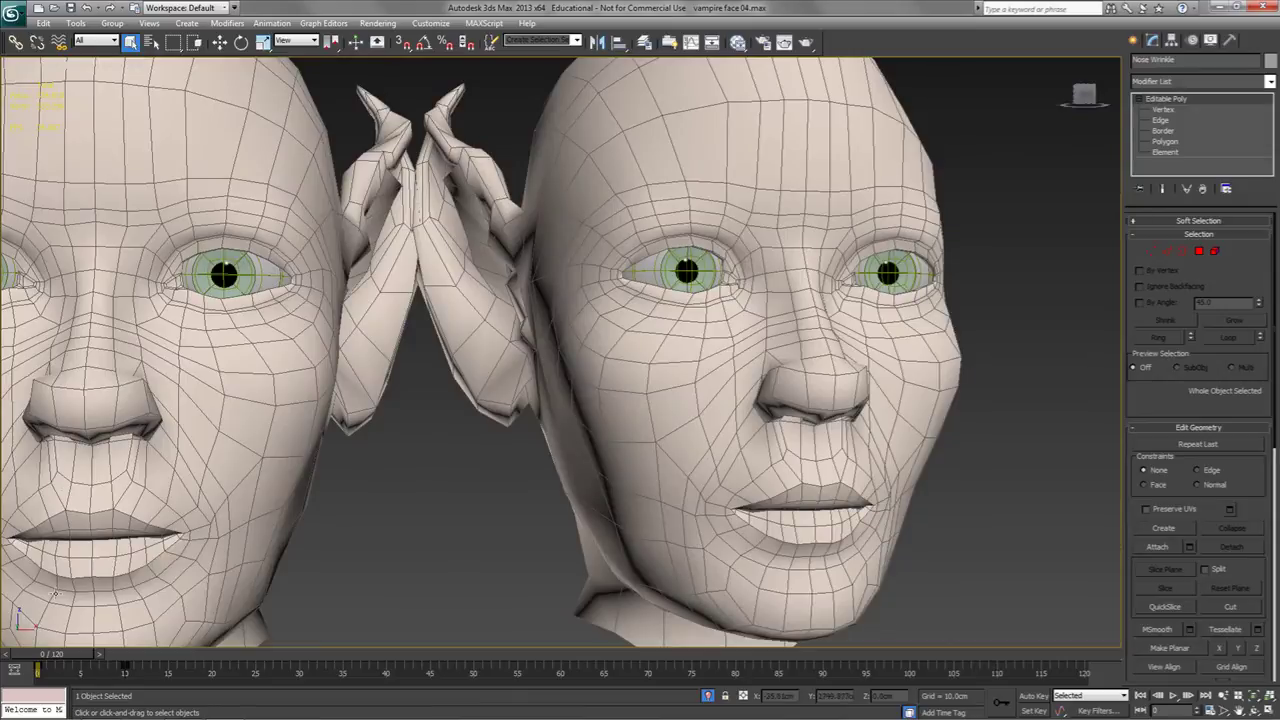
{"action": "left_click_drag", "start_coordinate": [59, 662], "coordinate": [190, 660]}
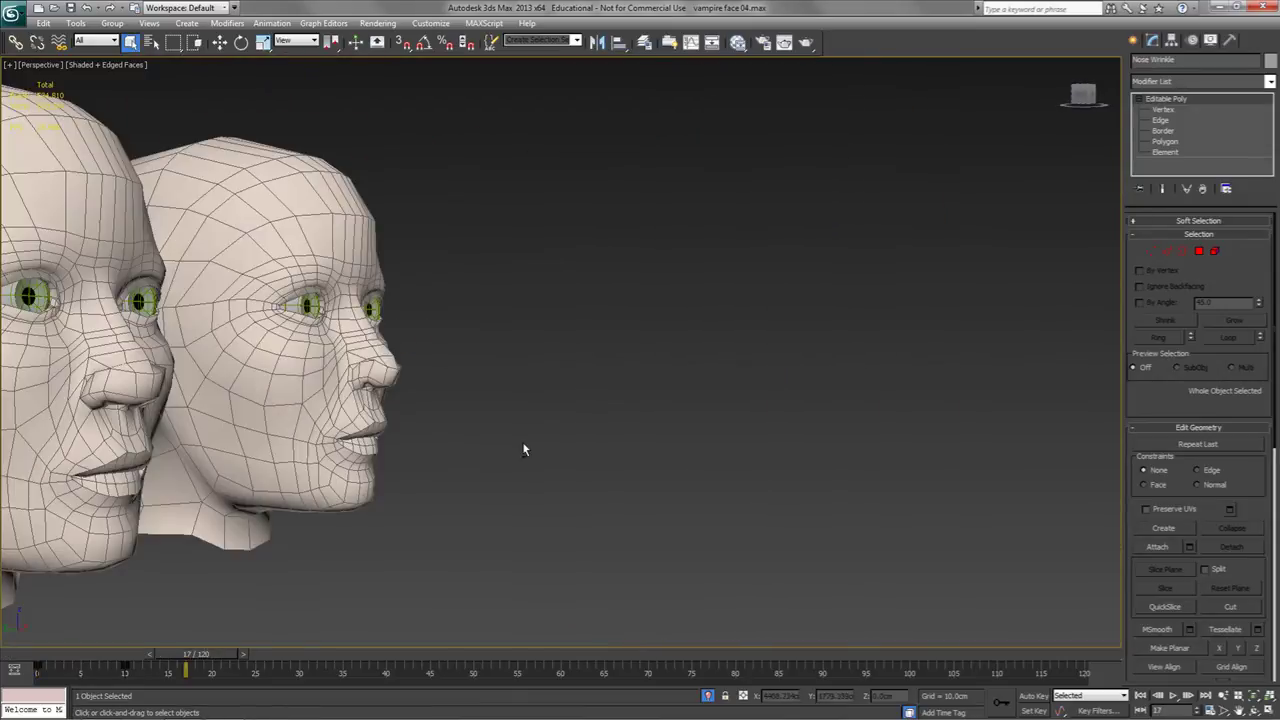
Examine the nose shapes in side view by returning to frame 0 and scrubbing the timeline repeatedly.
{"action": "middle_click_drag", "start_coordinate": [423, 438], "coordinate": [764, 533]}
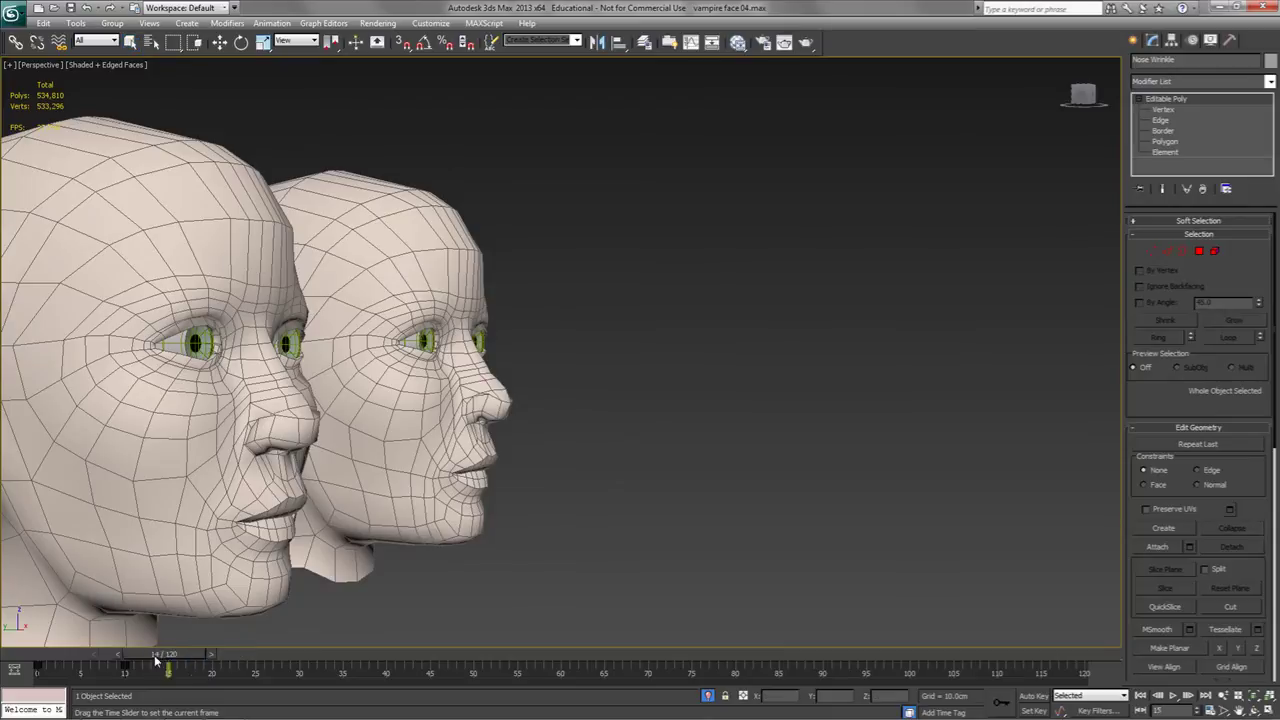
{"action": "key", "text": "Home"}
{"action": "key", "text": "q"}
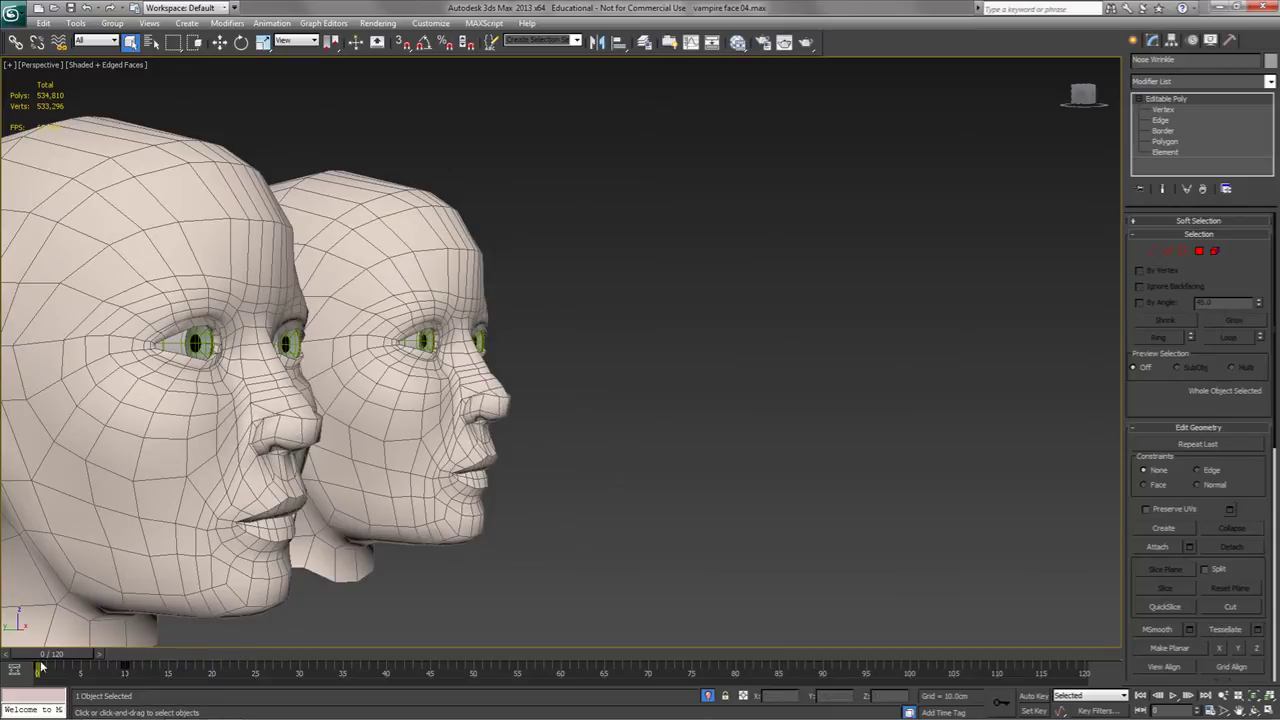
{"action": "left_click_drag", "start_coordinate": [45, 661], "coordinate": [6, 664]}
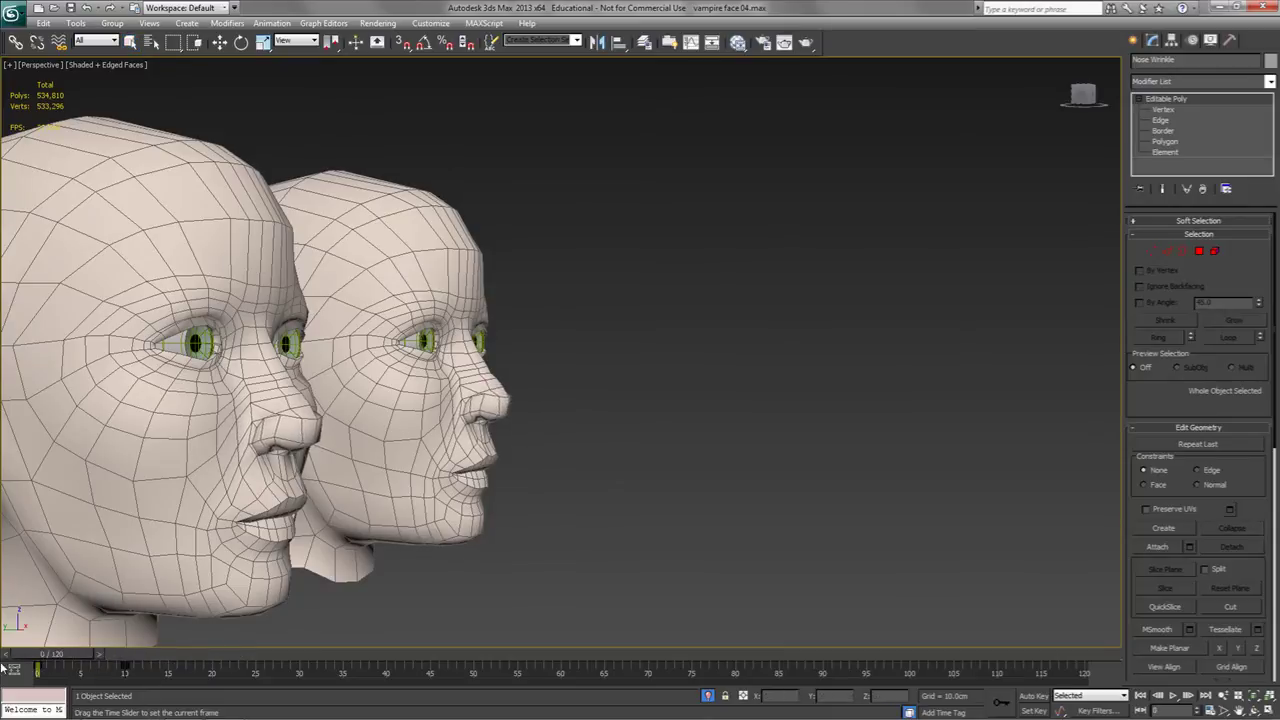
{"action": "key", "text": "q"}
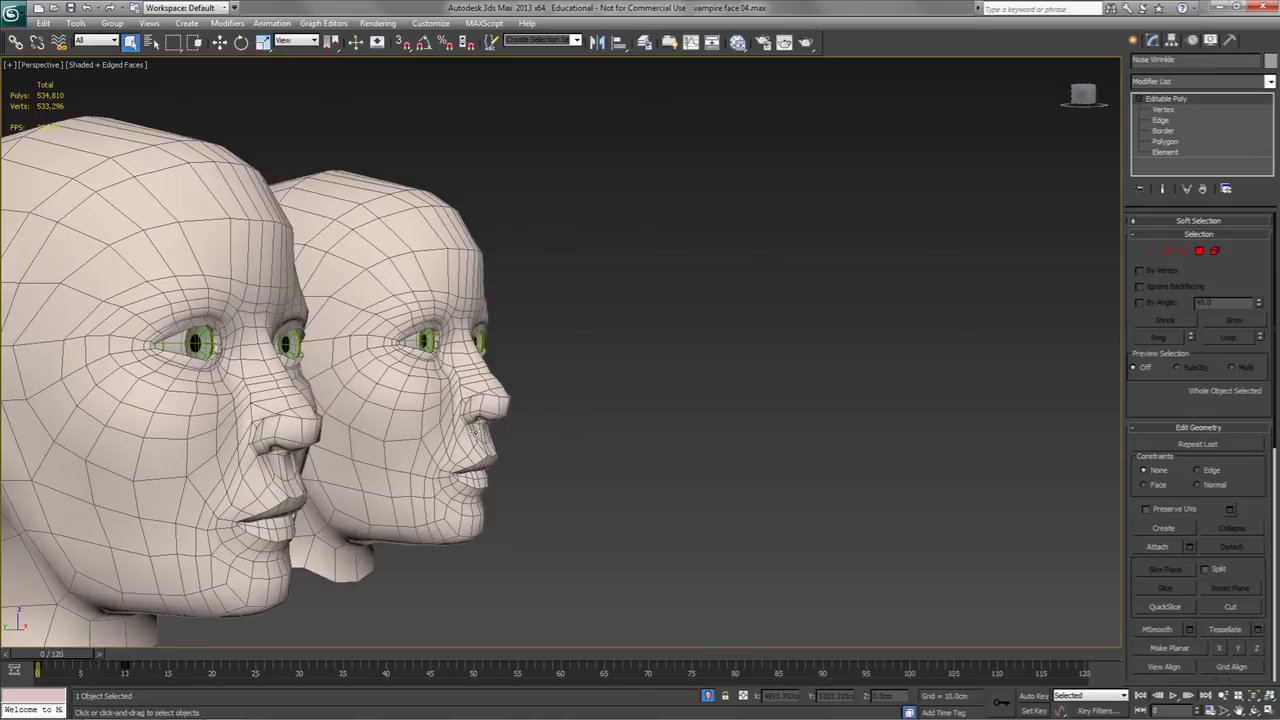
{"action": "left_click_drag", "start_coordinate": [70, 665], "coordinate": [157, 665]}
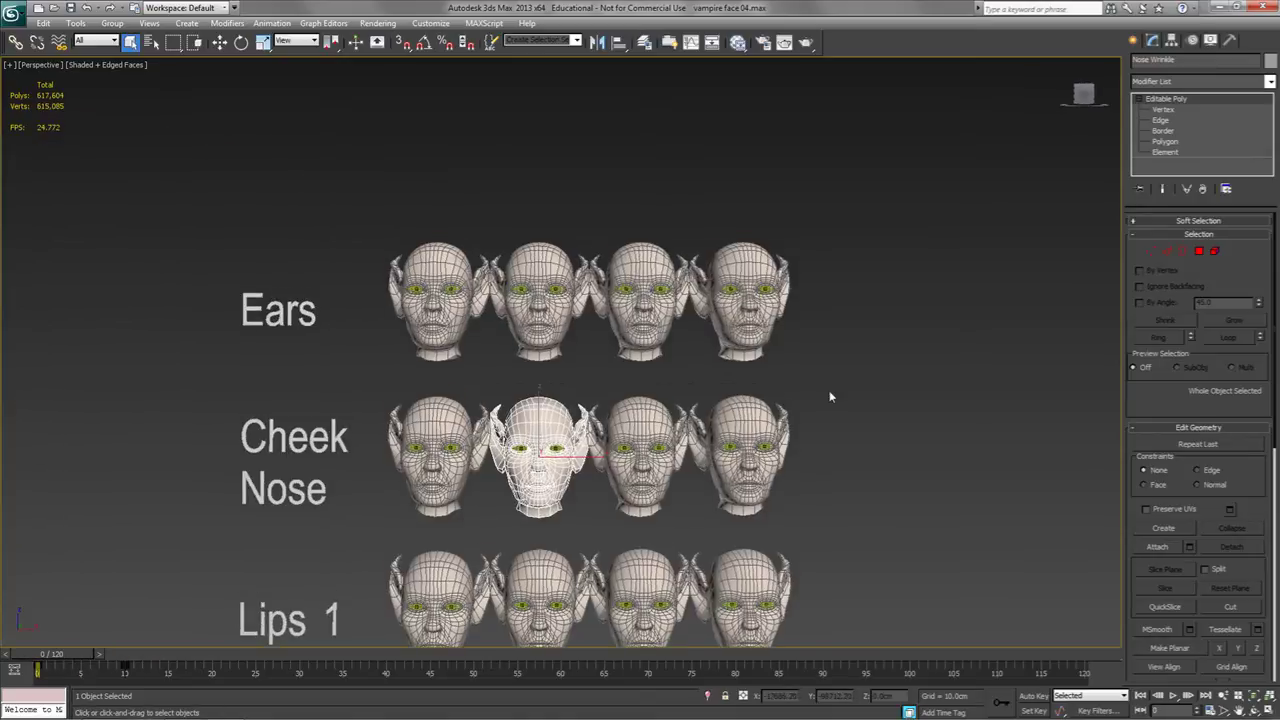
Isolate the Ears row of heads and frame it in the view.
{"action": "left_click_drag", "start_coordinate": [830, 397], "coordinate": [261, 228]}
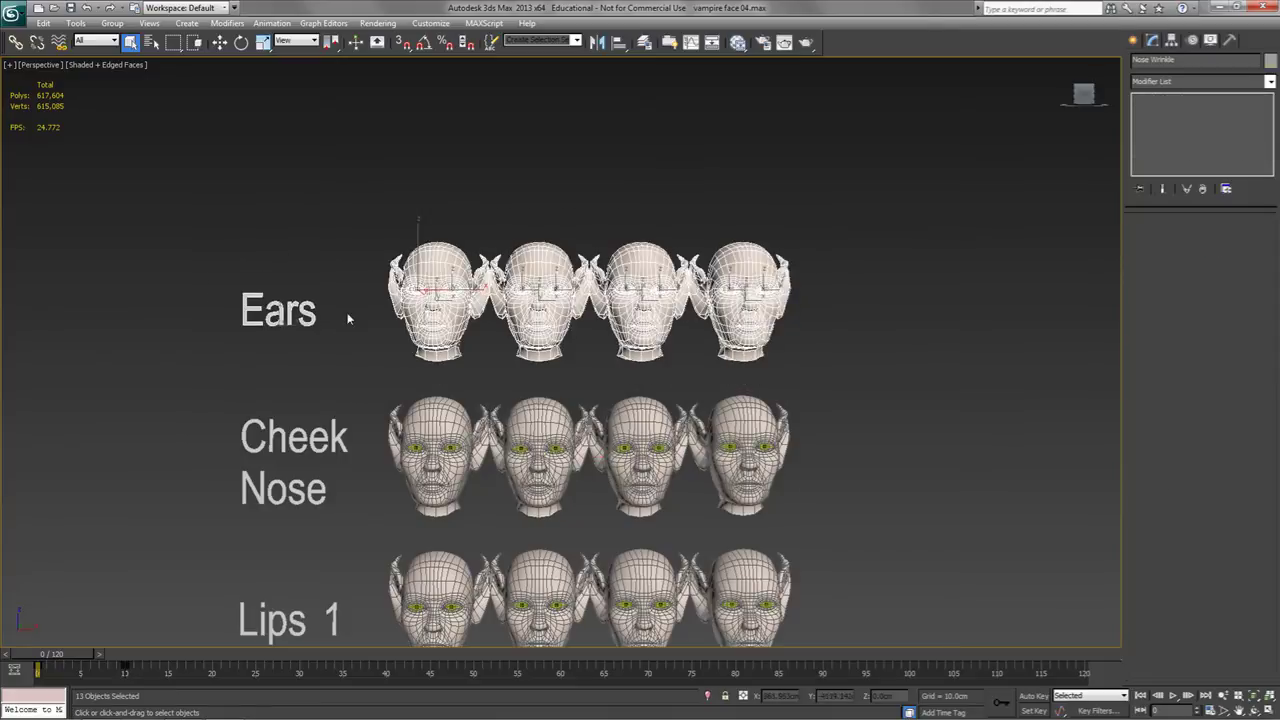
{"action": "left_click", "coordinate": [707, 695]}
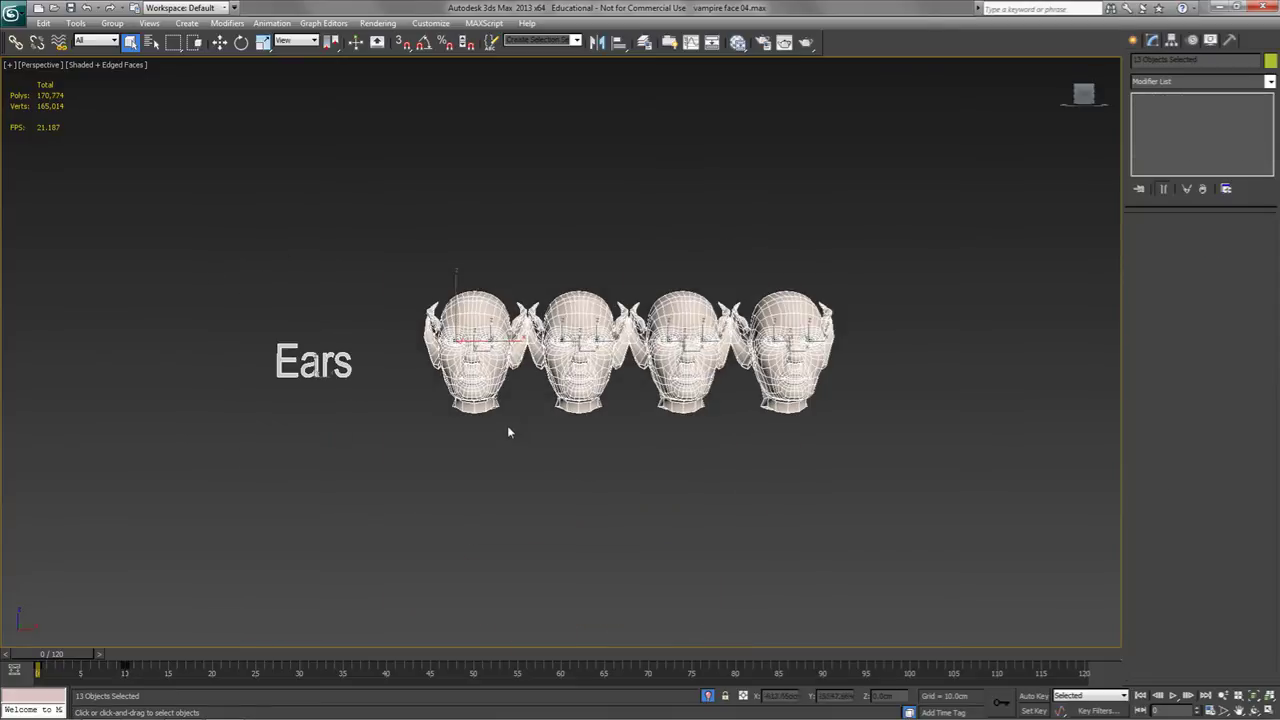
{"action": "scroll", "coordinate": [510, 514], "scroll_direction": "up", "scroll_amount": 5}
{"action": "scroll", "coordinate": [540, 337], "scroll_direction": "down", "scroll_amount": 3}
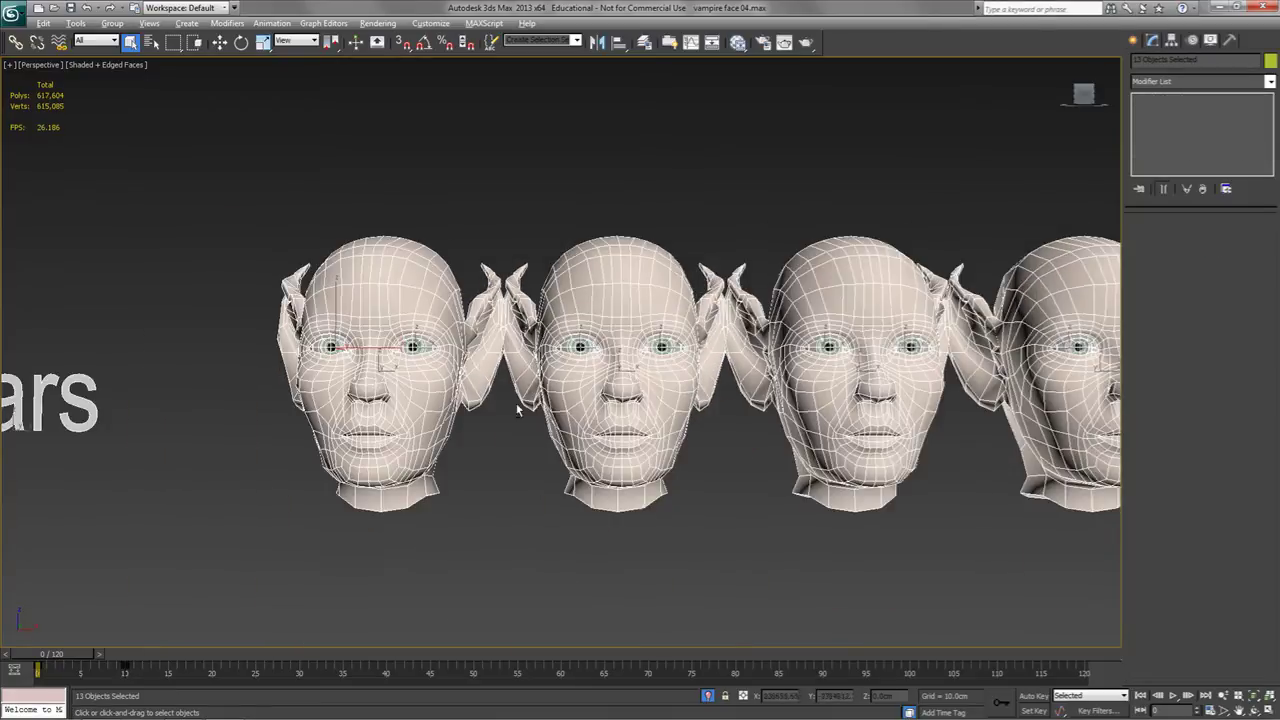
Preview the ear shapes by orbiting around the Ears row and scrubbing the timeline from frame 0.
{"action": "left_click", "coordinate": [517, 410]}
{"action": "middle_click_drag", "start_coordinate": [517, 410], "coordinate": [523, 503], "text": "alt"}
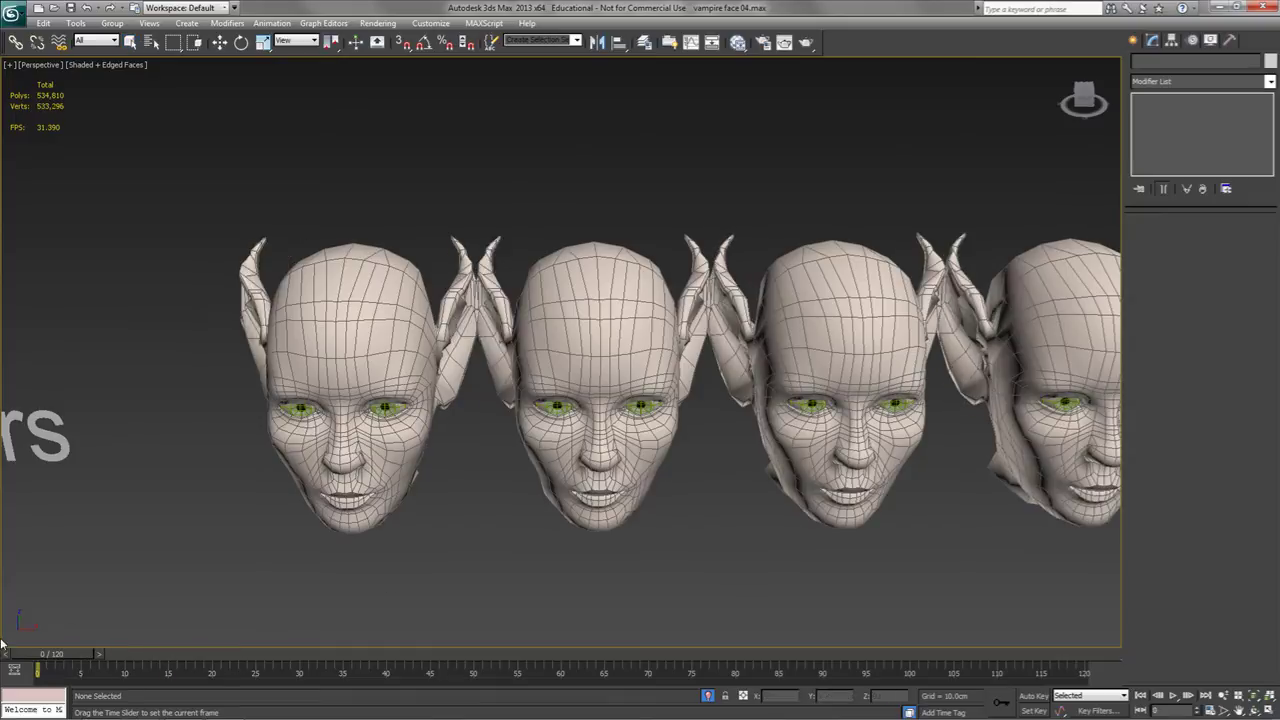
{"action": "left_click_drag", "start_coordinate": [50, 653], "coordinate": [20, 661]}
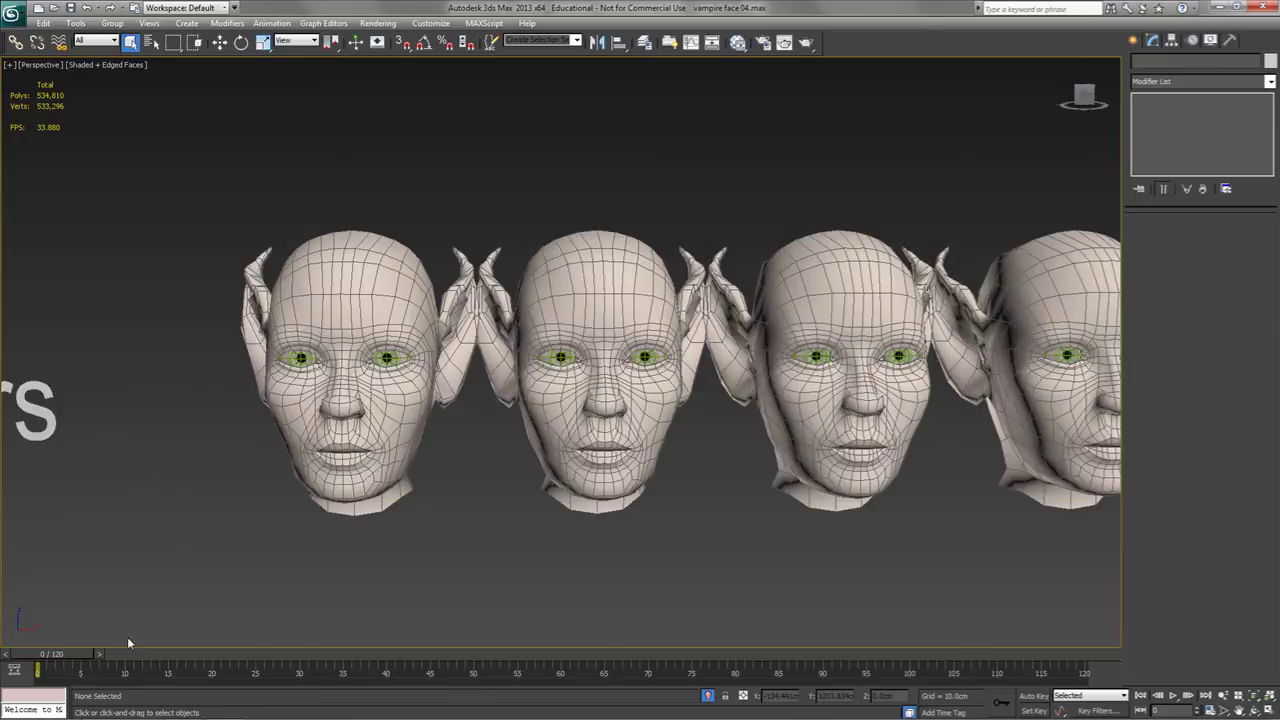
{"action": "left_click_drag", "start_coordinate": [130, 655], "coordinate": [183, 658]}
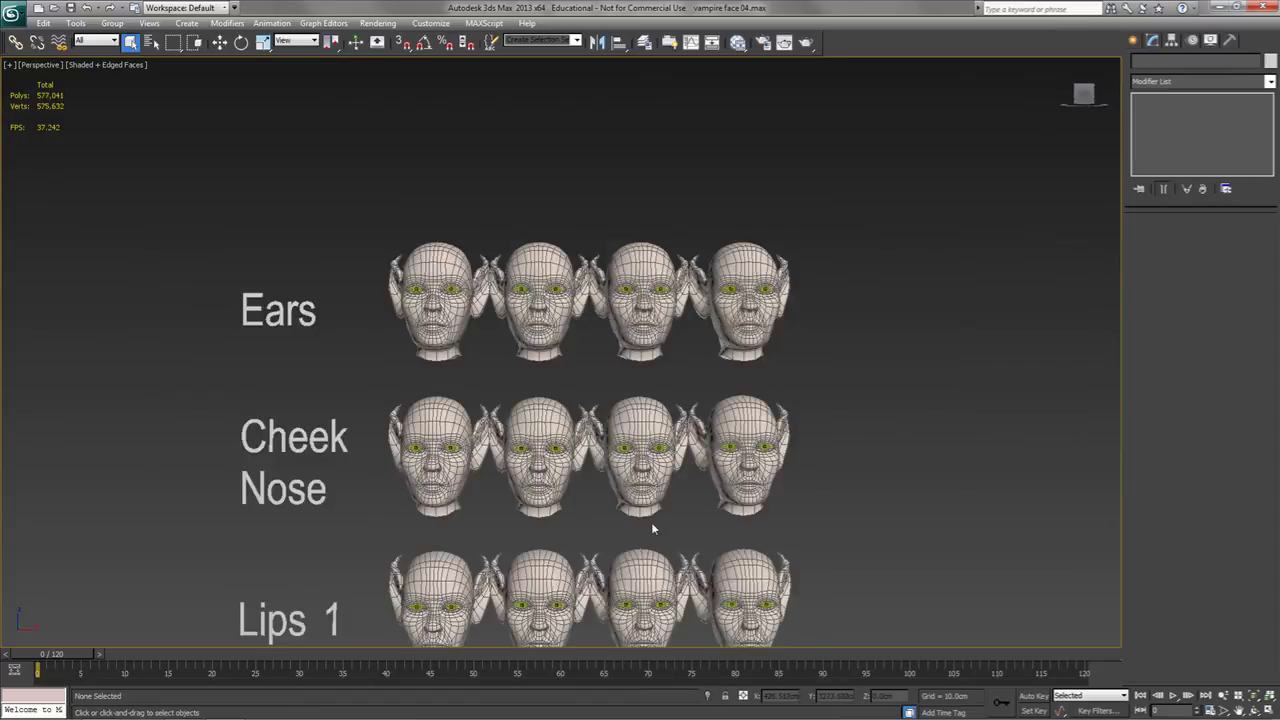
Inspect the separate eyeballs and fanged upper teeth above the reference head, scrubbing the timeline to check them.
{"action": "middle_click_drag", "start_coordinate": [652, 528], "coordinate": [852, 238]}
{"action": "scroll", "coordinate": [694, 526], "scroll_direction": "down", "scroll_amount": 6}
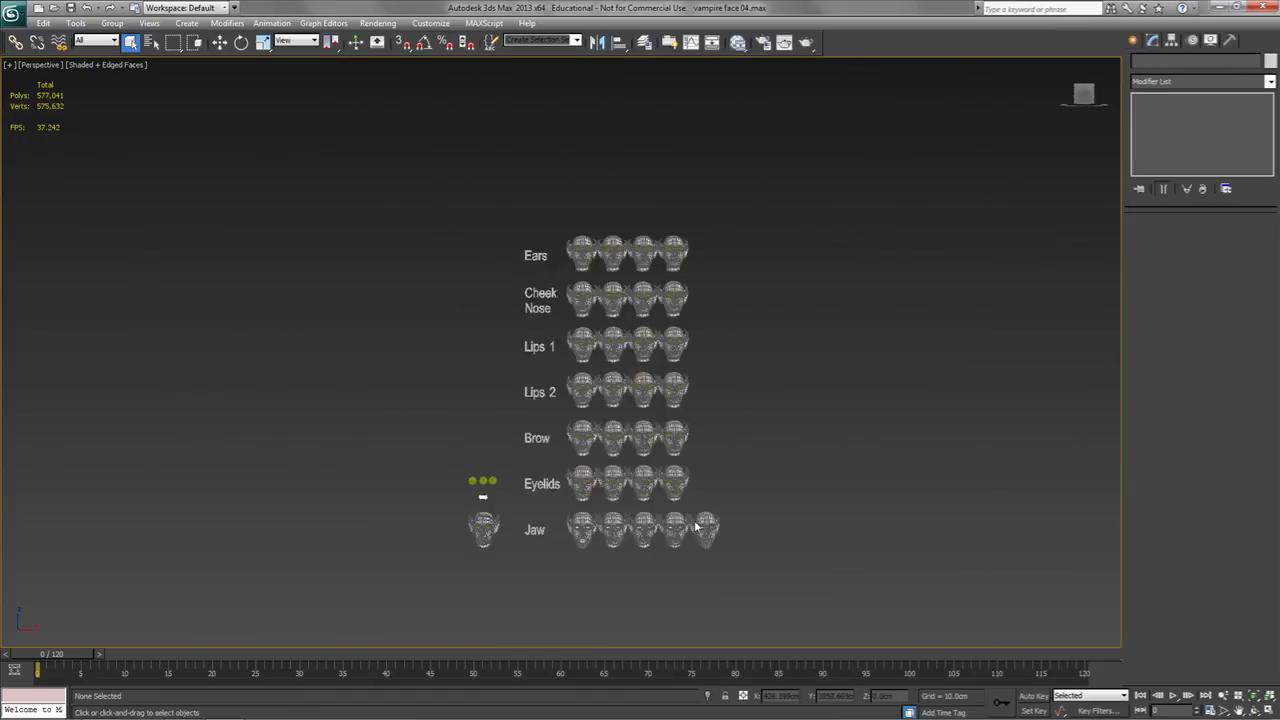
{"action": "middle_click_drag", "start_coordinate": [694, 526], "coordinate": [714, 457]}
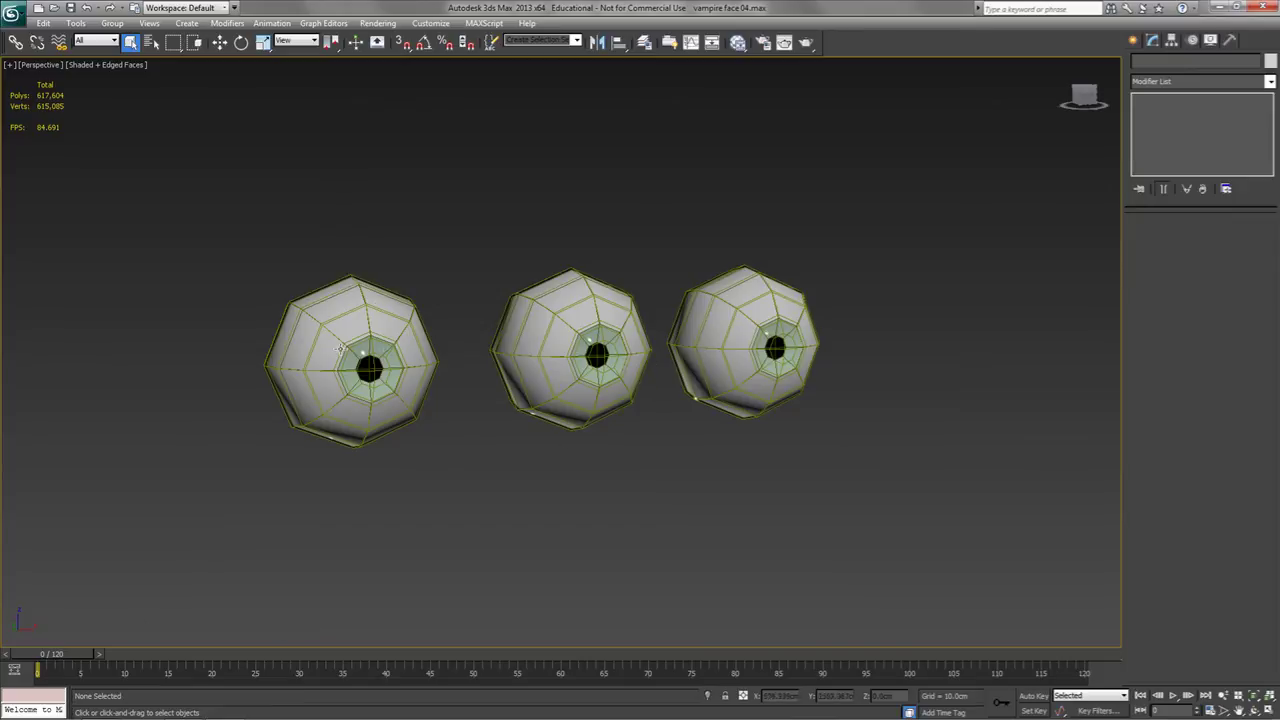
{"action": "mouse_move", "coordinate": [62, 655]}
{"action": "left_mouse_down"}
{"action": "mouse_move", "coordinate": [174, 655]}
{"action": "mouse_move", "coordinate": [62, 655]}
{"action": "left_mouse_up"}
{"action": "middle_click_drag", "start_coordinate": [134, 641], "coordinate": [103, 620], "text": "alt"}
{"action": "middle_click_drag", "start_coordinate": [465, 525], "coordinate": [486, 208]}
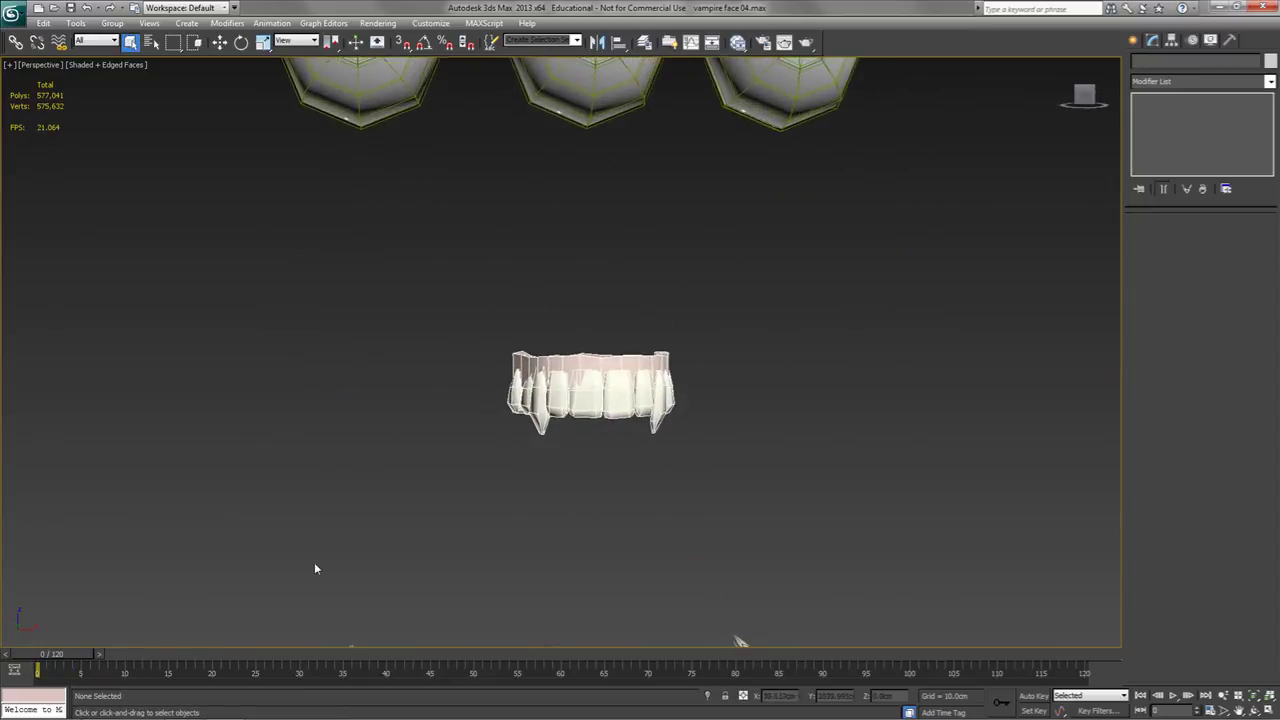
{"action": "left_click_drag", "start_coordinate": [90, 652], "coordinate": [62, 655]}
Review the labelled rows of morph heads from Jaw and Eyelids up to Brow, Lips 2 and Lips 1.
{"action": "scroll", "coordinate": [650, 426], "scroll_direction": "down", "scroll_amount": 5}
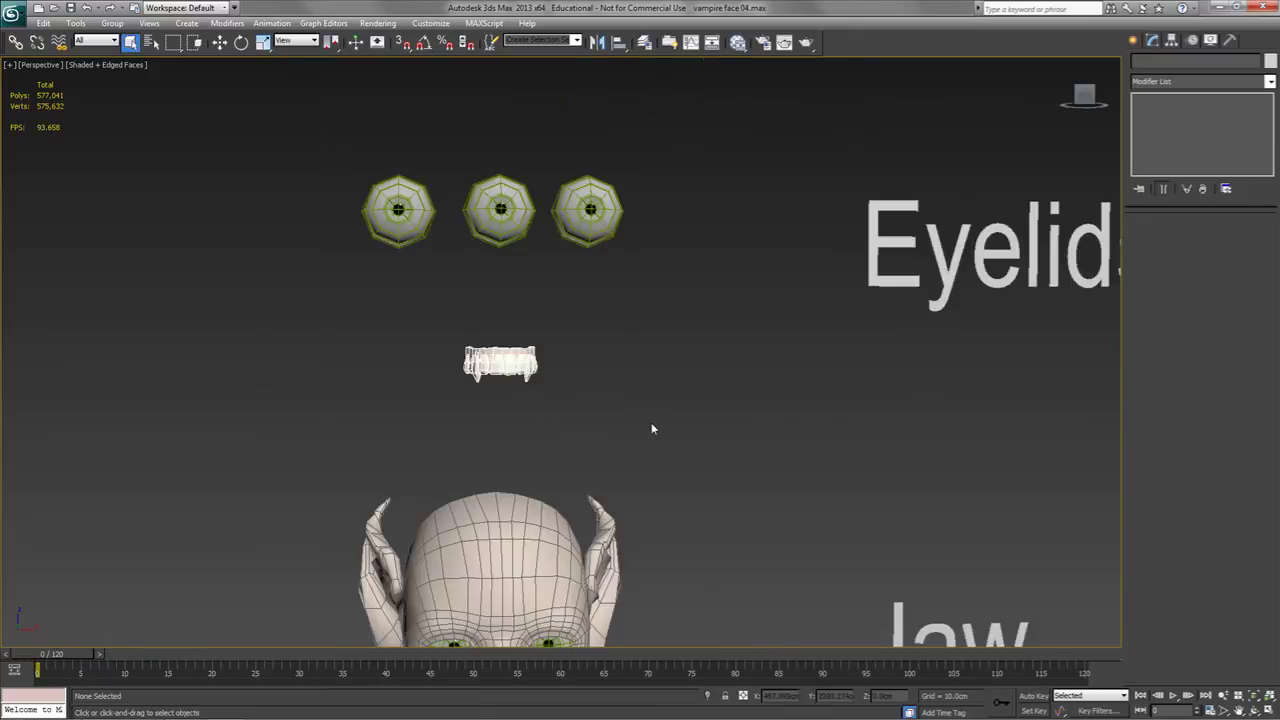
{"action": "middle_click_drag", "start_coordinate": [650, 426], "coordinate": [379, 429]}
{"action": "scroll", "coordinate": [423, 423], "scroll_direction": "down", "scroll_amount": 5}
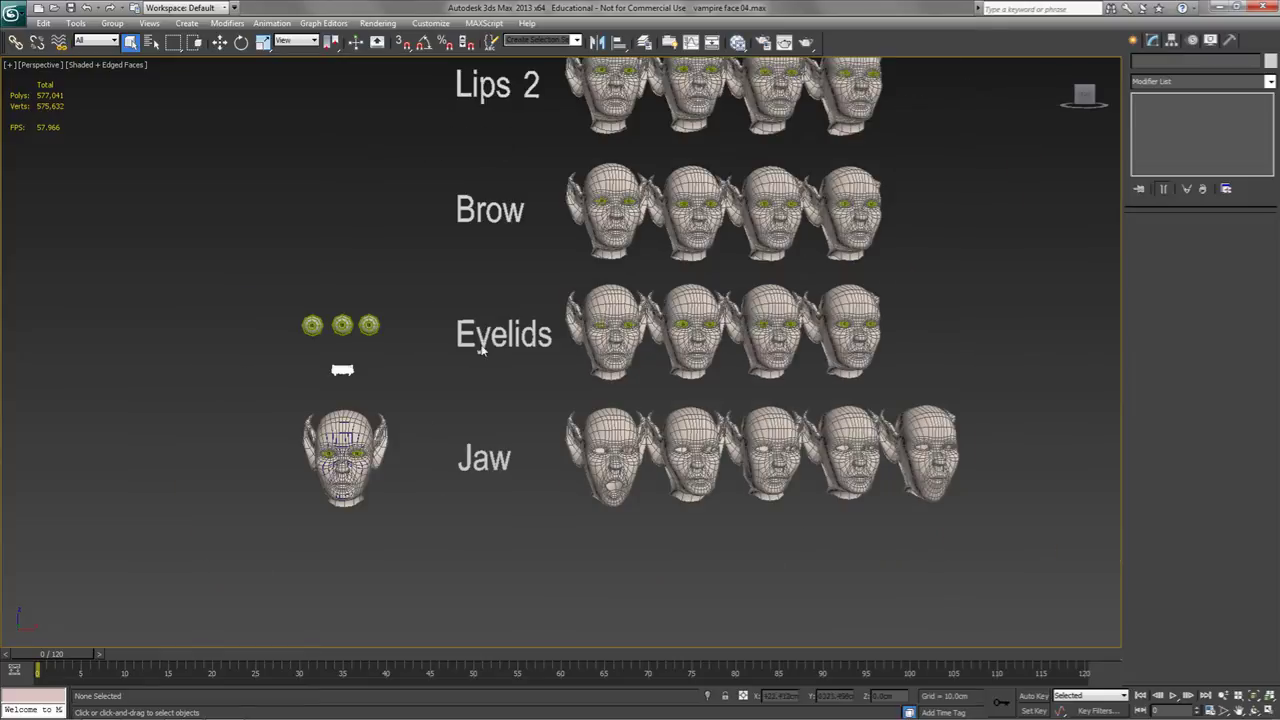
{"action": "scroll", "coordinate": [463, 423], "scroll_direction": "up", "scroll_amount": 2}
{"action": "middle_click_drag", "start_coordinate": [552, 397], "coordinate": [518, 441]}
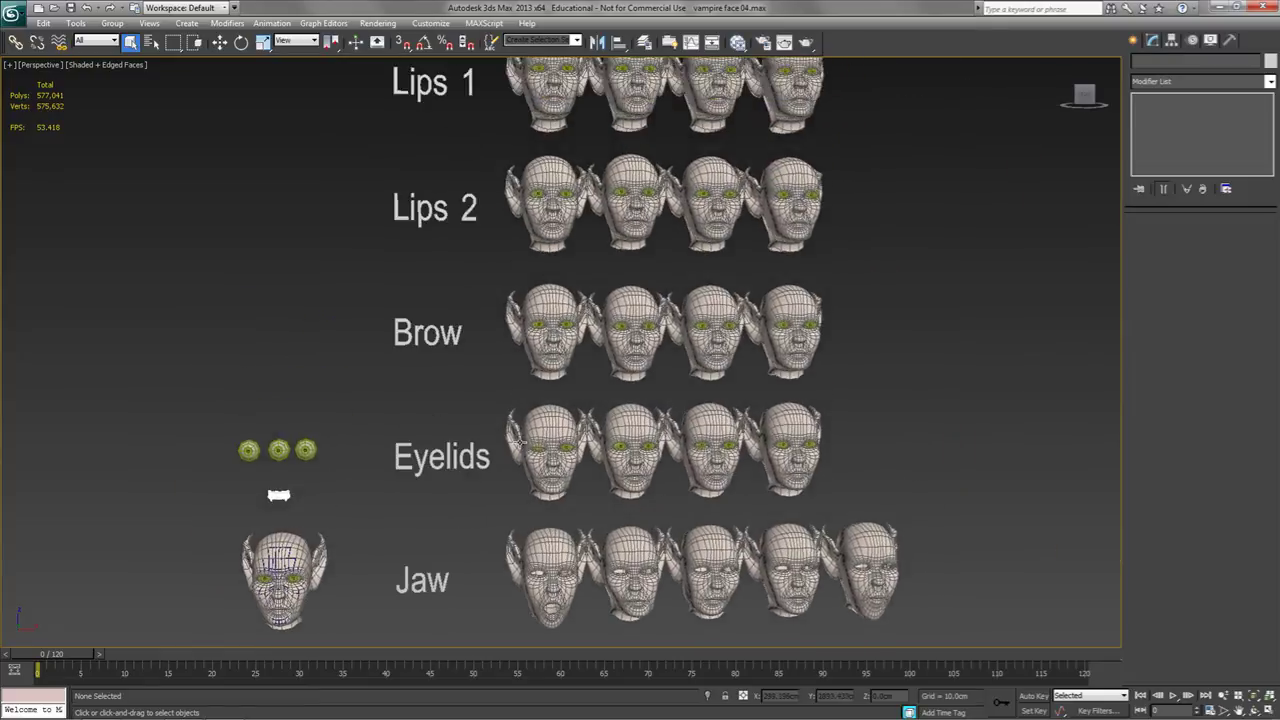
{"action": "mouse_move", "coordinate": [647, 310]}
{"action": "middle_mouse_down"}
{"action": "mouse_move", "coordinate": [646, 343]}
{"action": "mouse_move", "coordinate": [645, 308]}
{"action": "middle_mouse_up"}
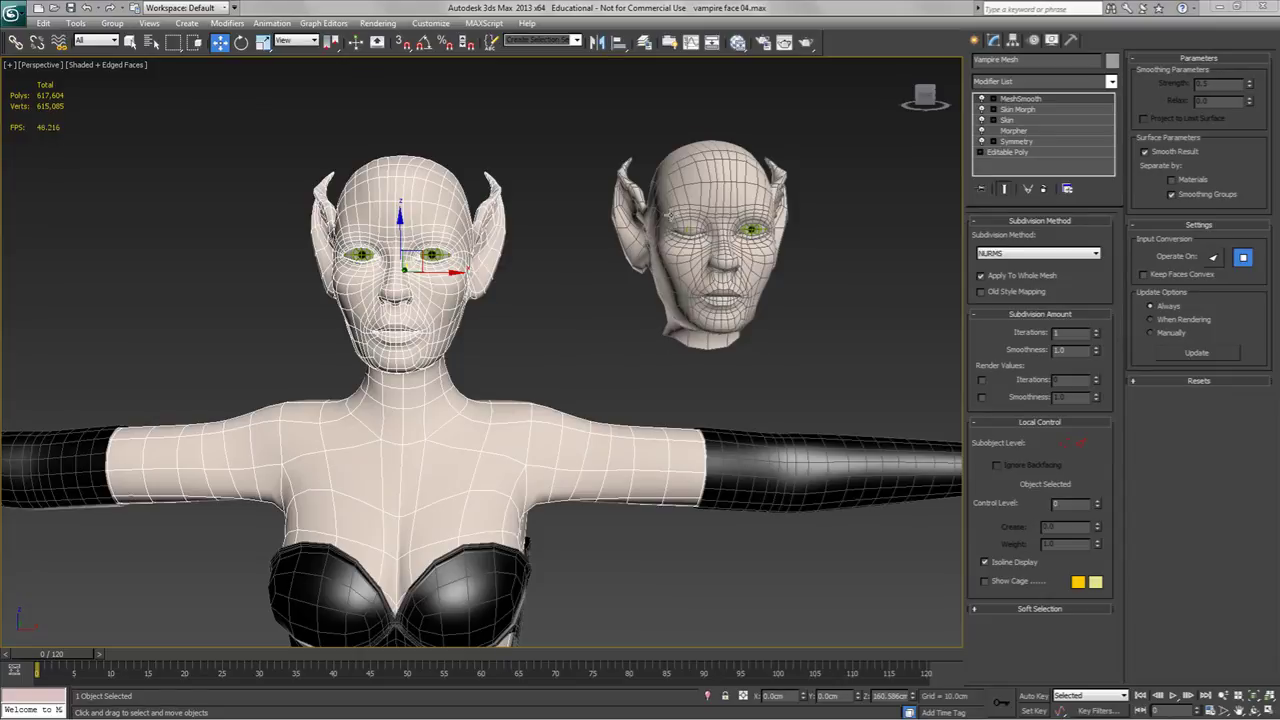
Load the head with one closed eye into the empty channel 6 of Vampire Mesh's Morpher modifier.
{"action": "left_click", "coordinate": [1013, 130]}
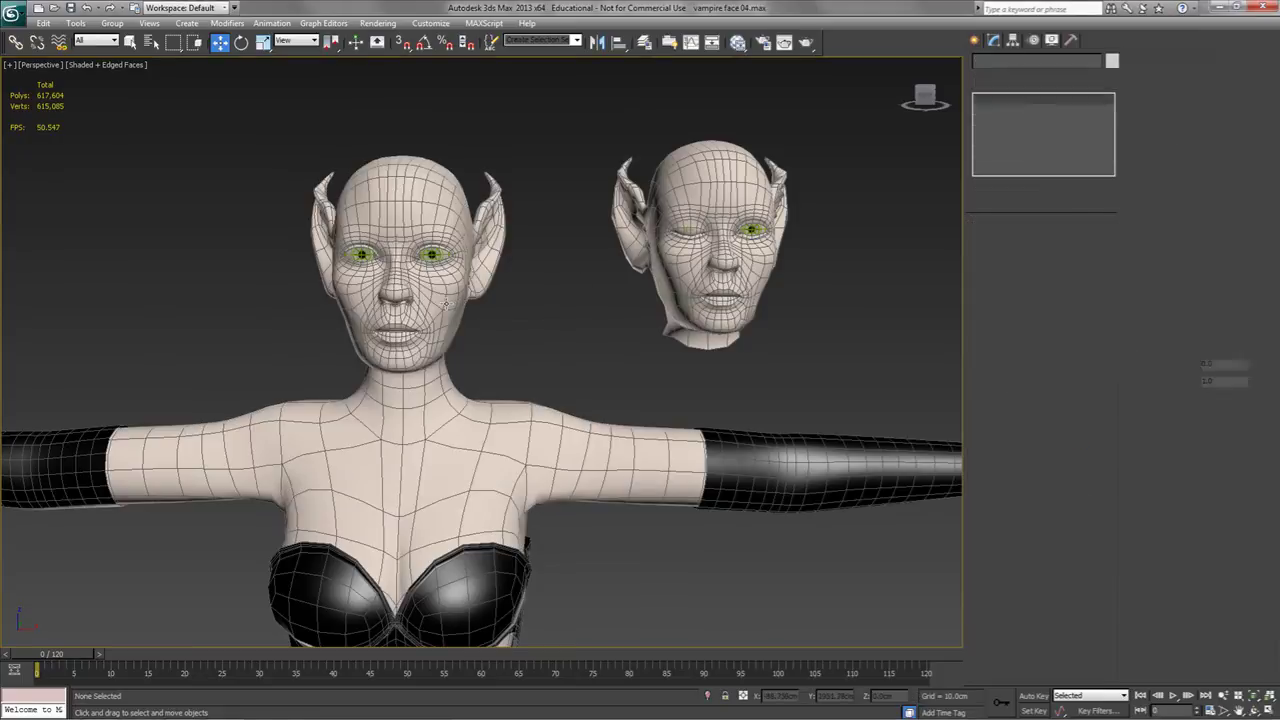
{"action": "left_click", "coordinate": [1018, 402]}
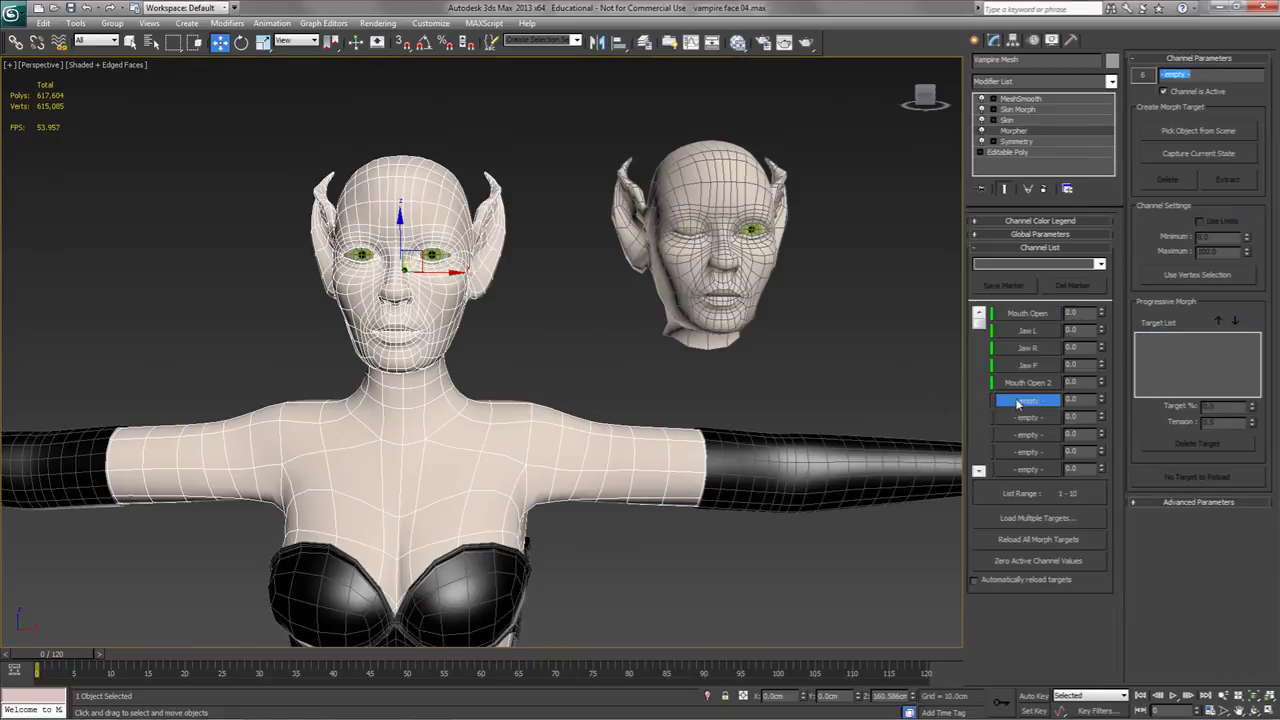
{"action": "left_click", "coordinate": [1192, 130]}
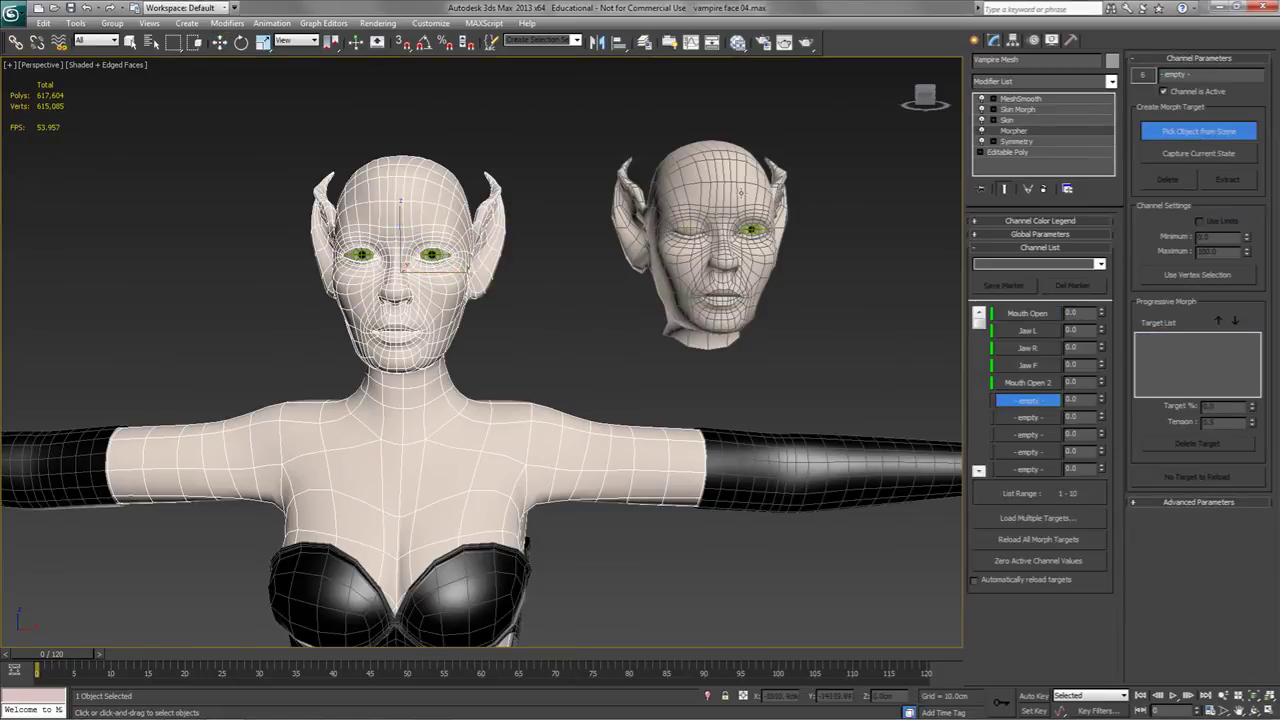
{"action": "left_click", "coordinate": [775, 292]}
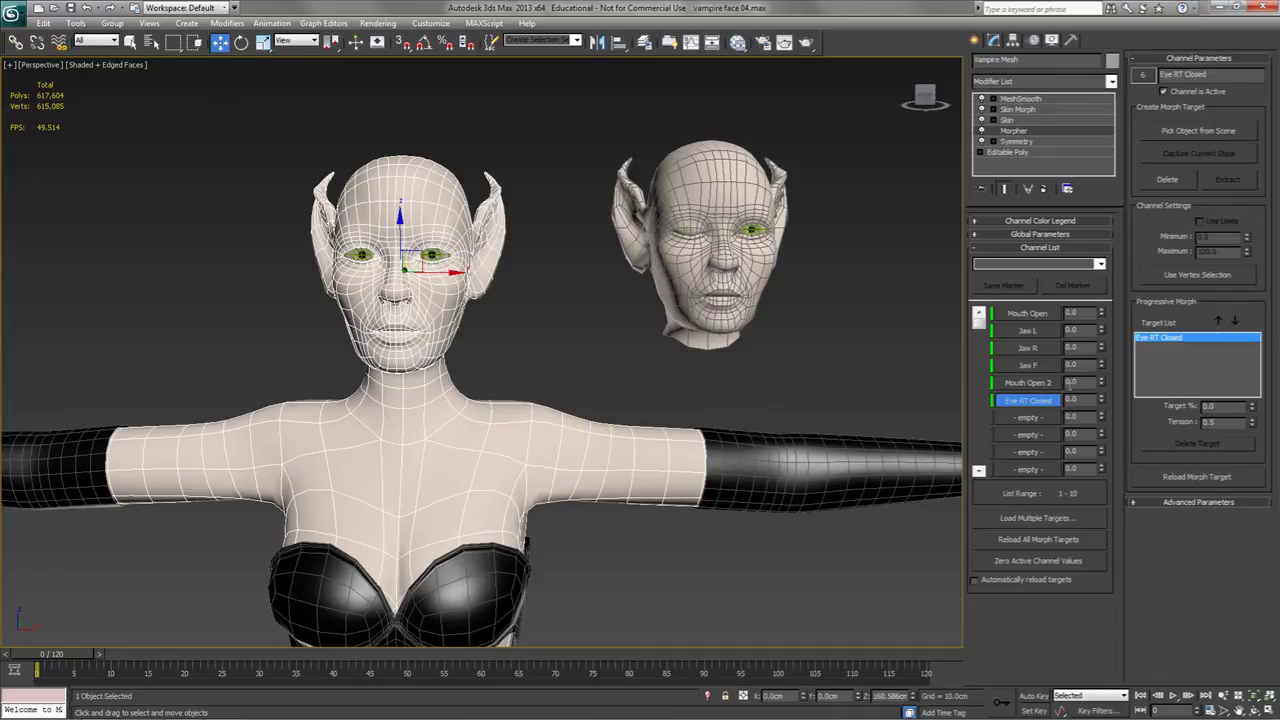
Test the Eye RT Closed channel on the full character by raising its value and returning it to 0, then deselect the mesh.
{"action": "left_click_drag", "start_coordinate": [1103, 399], "coordinate": [1100, 256]}
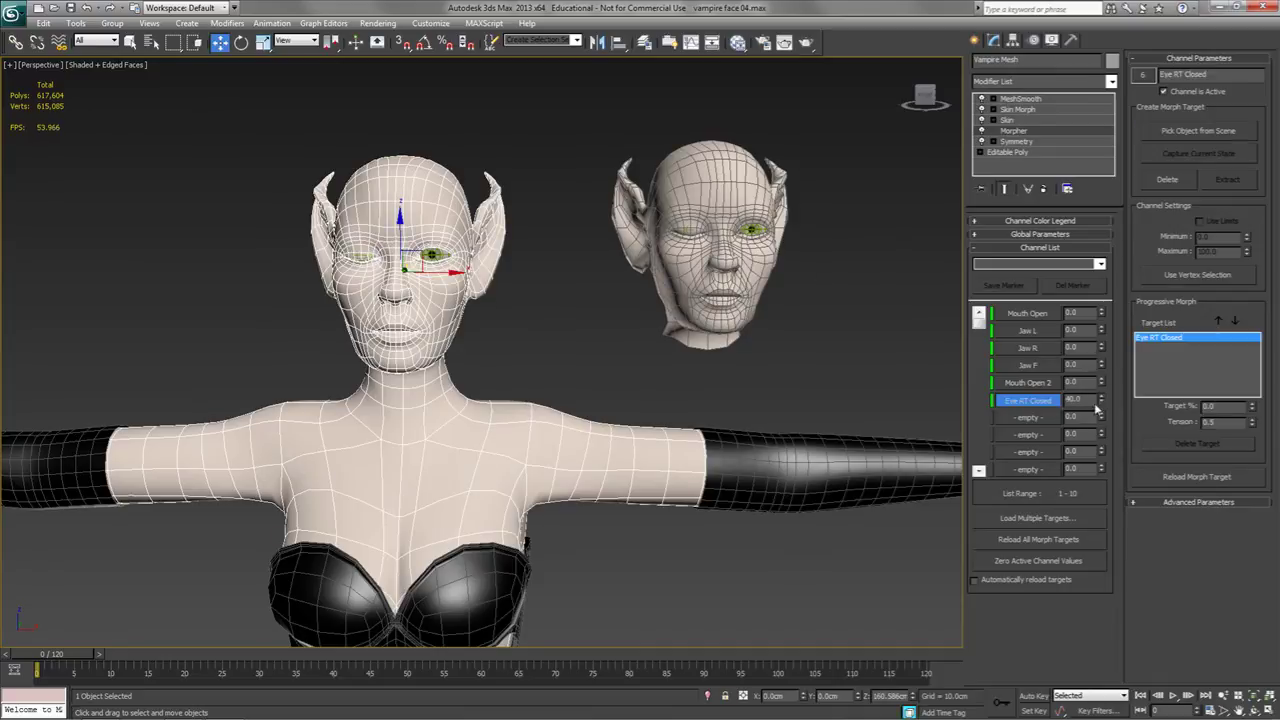
{"action": "left_click_drag", "start_coordinate": [1097, 410], "coordinate": [1100, 285]}
{"action": "left_click_drag", "start_coordinate": [1097, 357], "coordinate": [1098, 425]}
{"action": "left_click", "coordinate": [873, 340]}
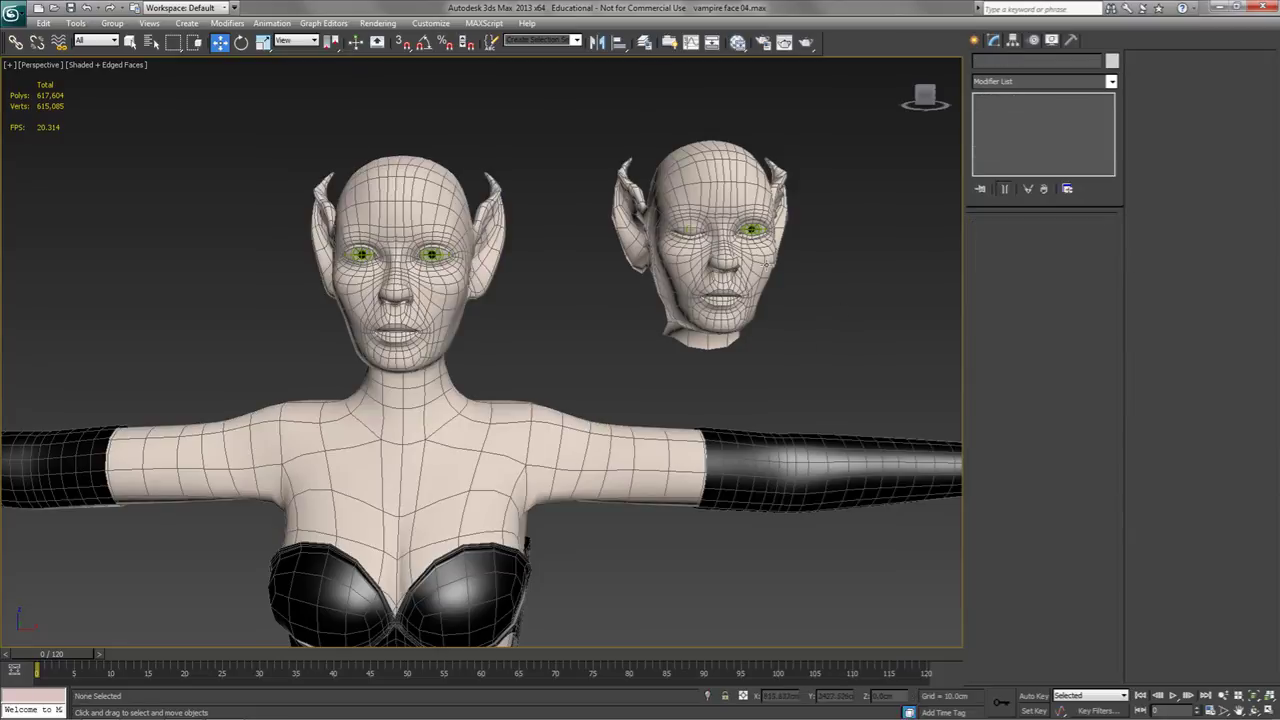
Mirror the Eye RT Closed head on the X axis with No Clone and 0.0cm offset.
{"action": "left_click", "coordinate": [765, 263]}
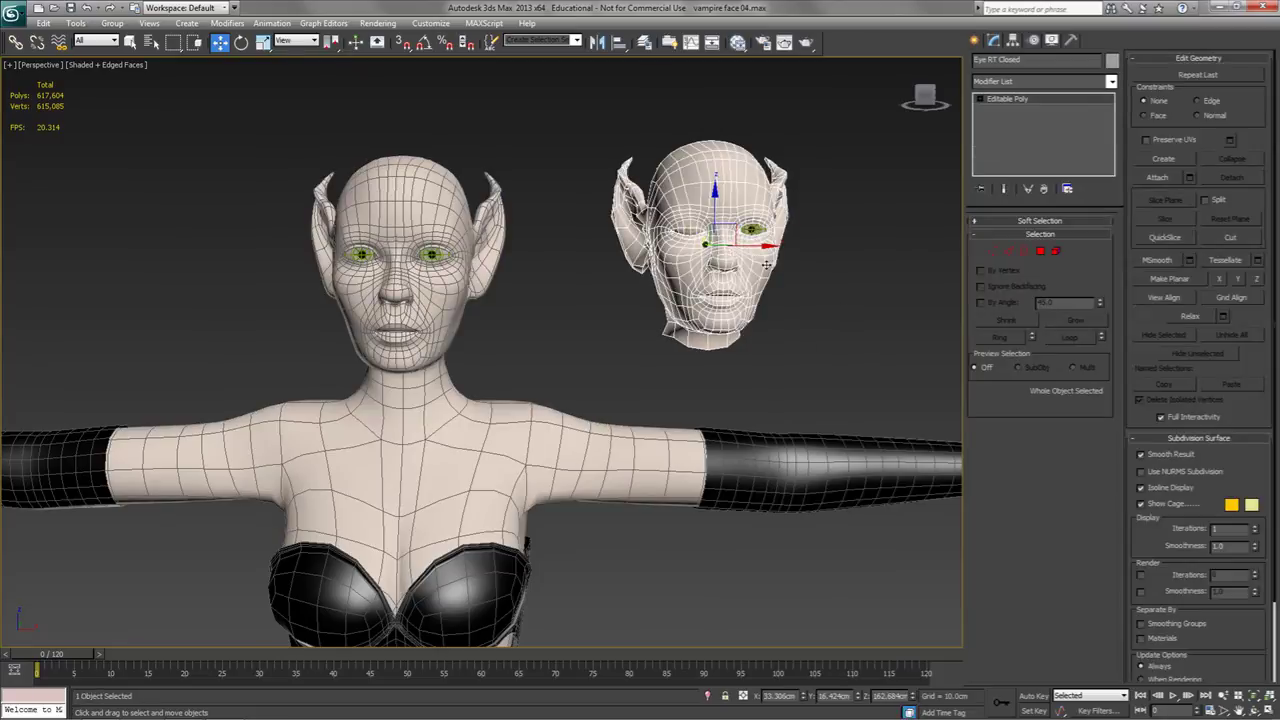
{"action": "left_click", "coordinate": [597, 42]}
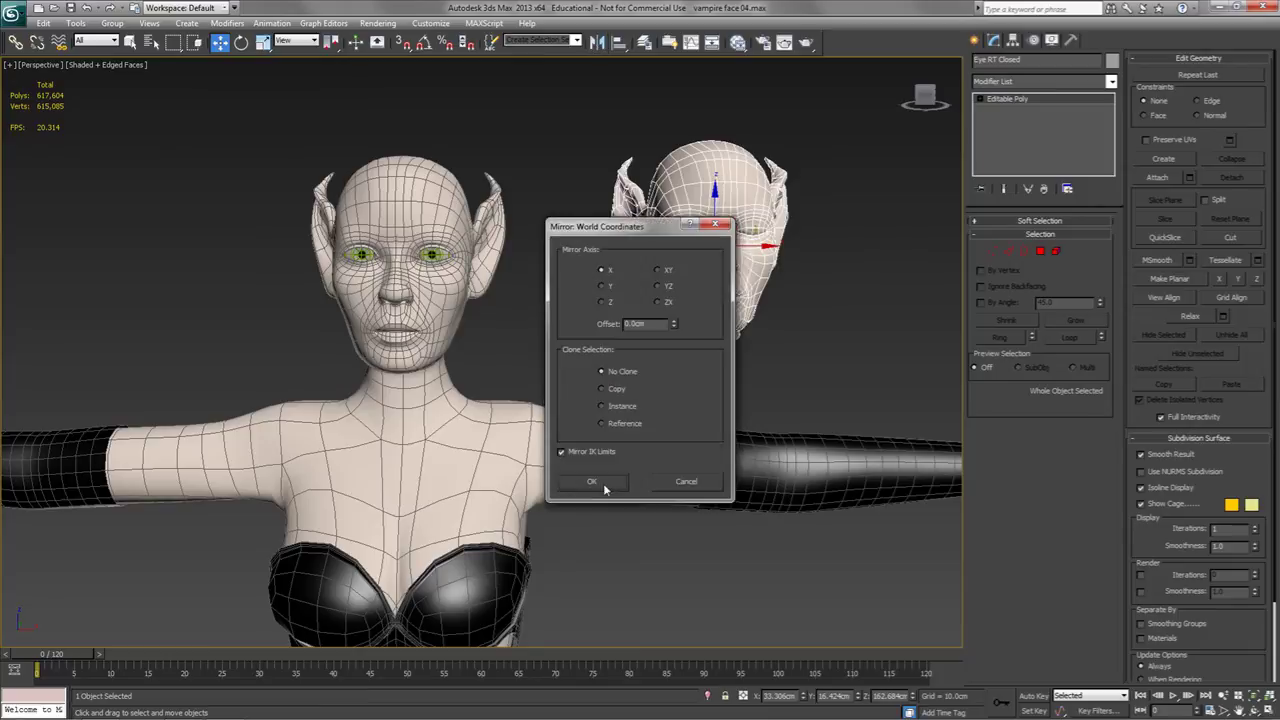
{"action": "left_click", "coordinate": [592, 482]}
Test the Eye RT Closed channel in Vampire Mesh's Morpher against the mirrored head, returning its value to 0.
{"action": "left_click", "coordinate": [640, 455]}
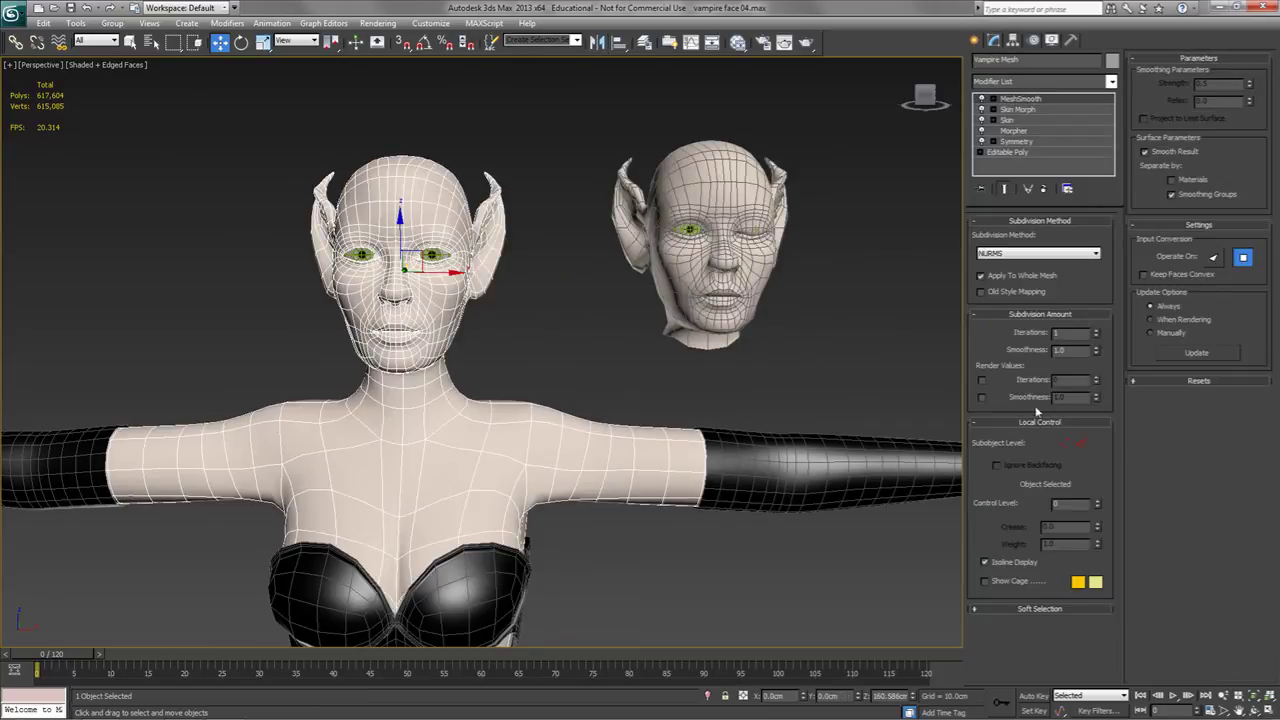
{"action": "left_click", "coordinate": [1010, 132]}
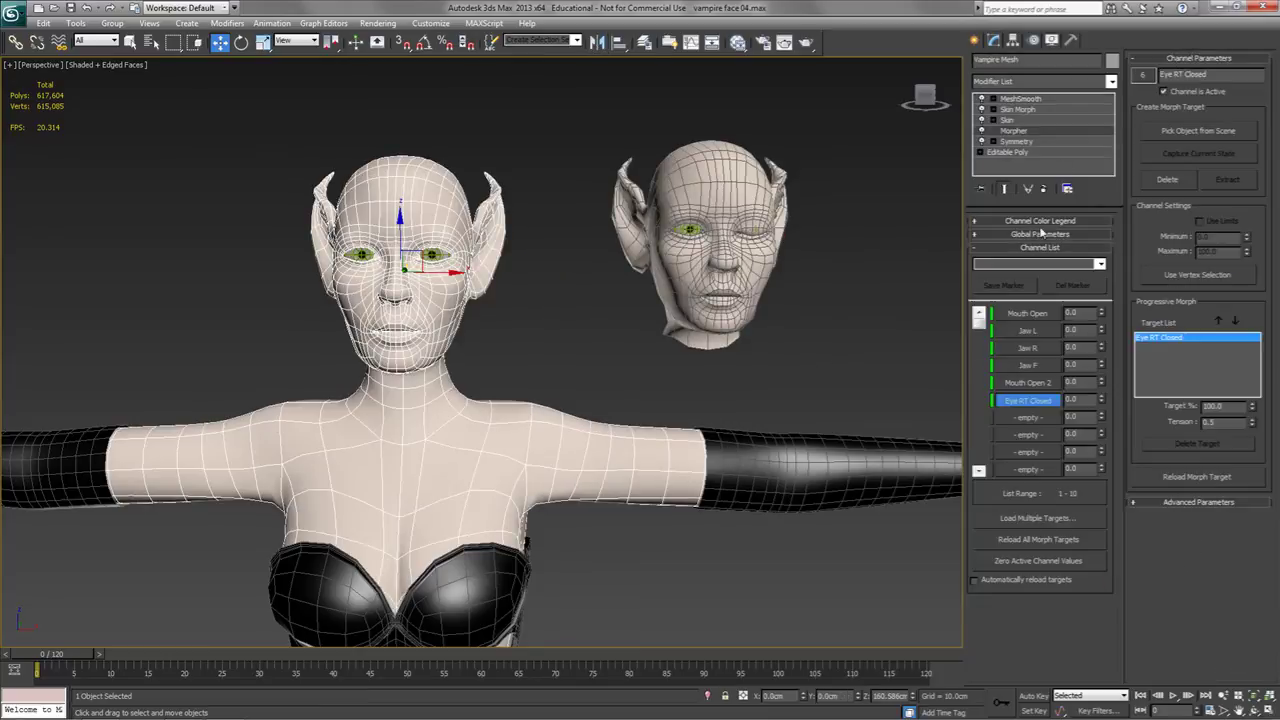
{"action": "left_click_drag", "start_coordinate": [1101, 403], "coordinate": [1097, 246]}
{"action": "left_click_drag", "start_coordinate": [1091, 360], "coordinate": [1090, 445]}
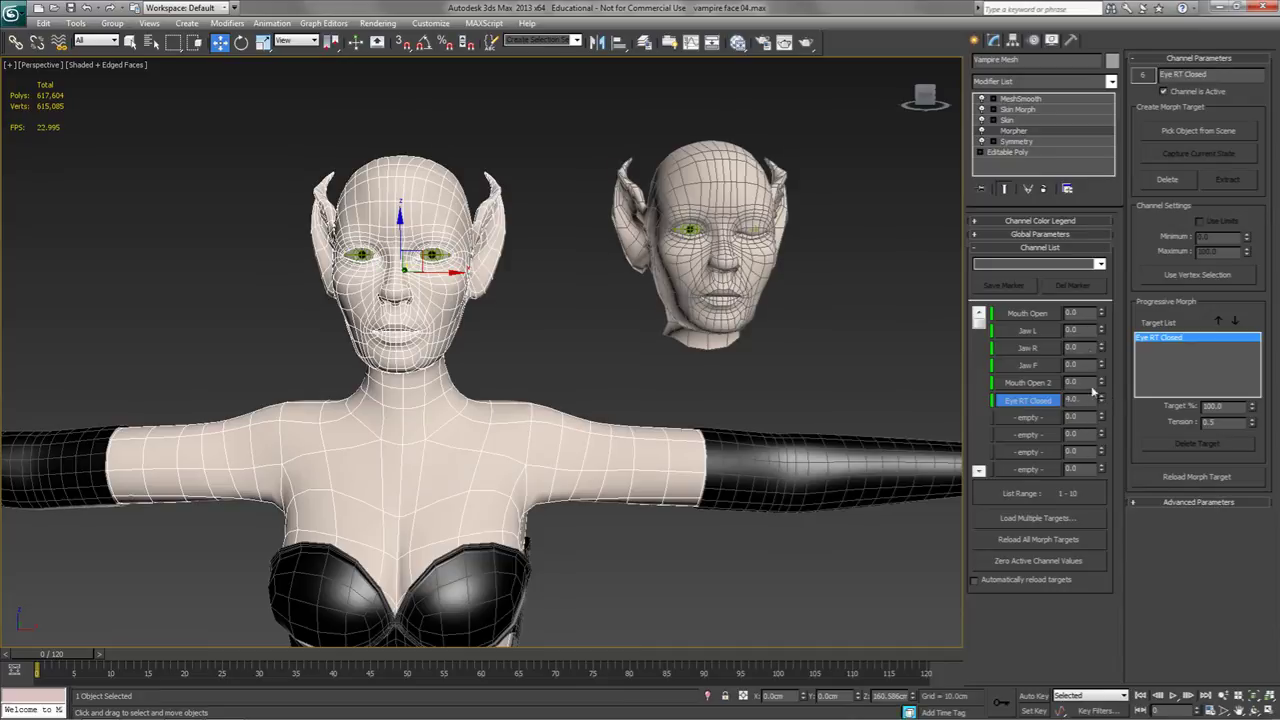
{"action": "left_click_drag", "start_coordinate": [1095, 395], "coordinate": [1088, 428]}
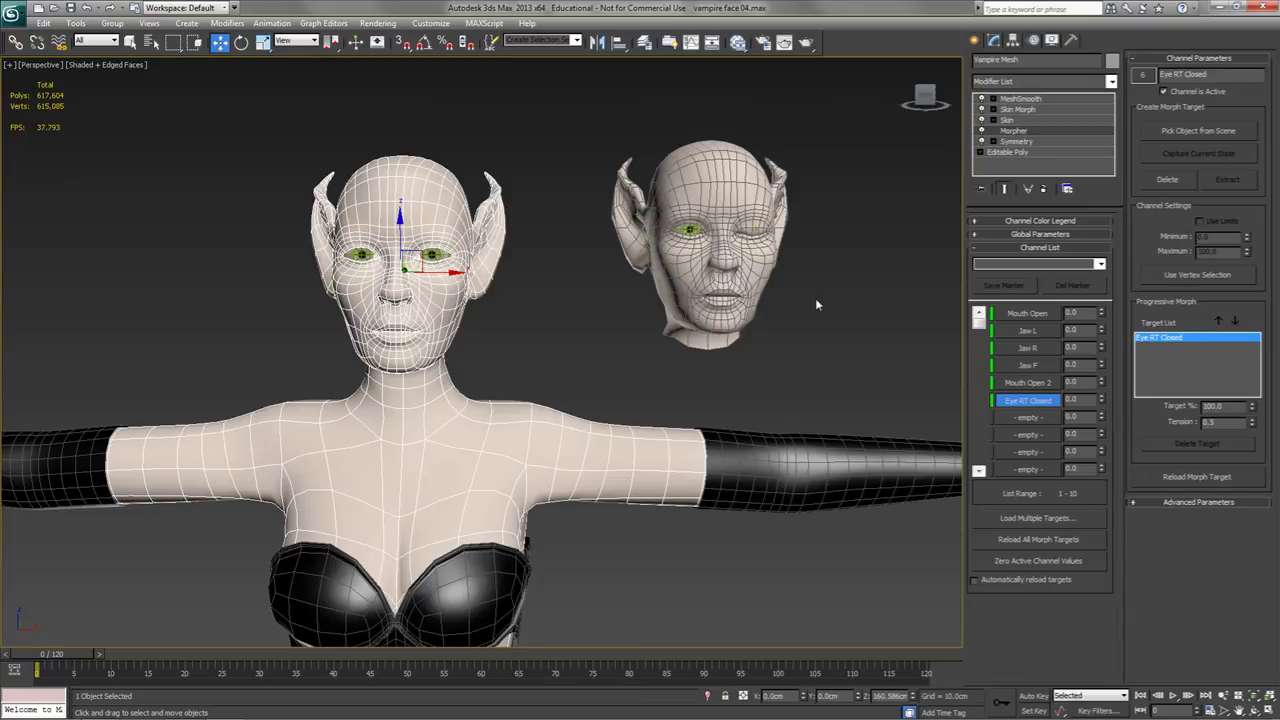
Delete the Eye RT Closed channel from the Morpher and mirror the target head back on X with No Clone.
{"action": "left_click", "coordinate": [1030, 401]}
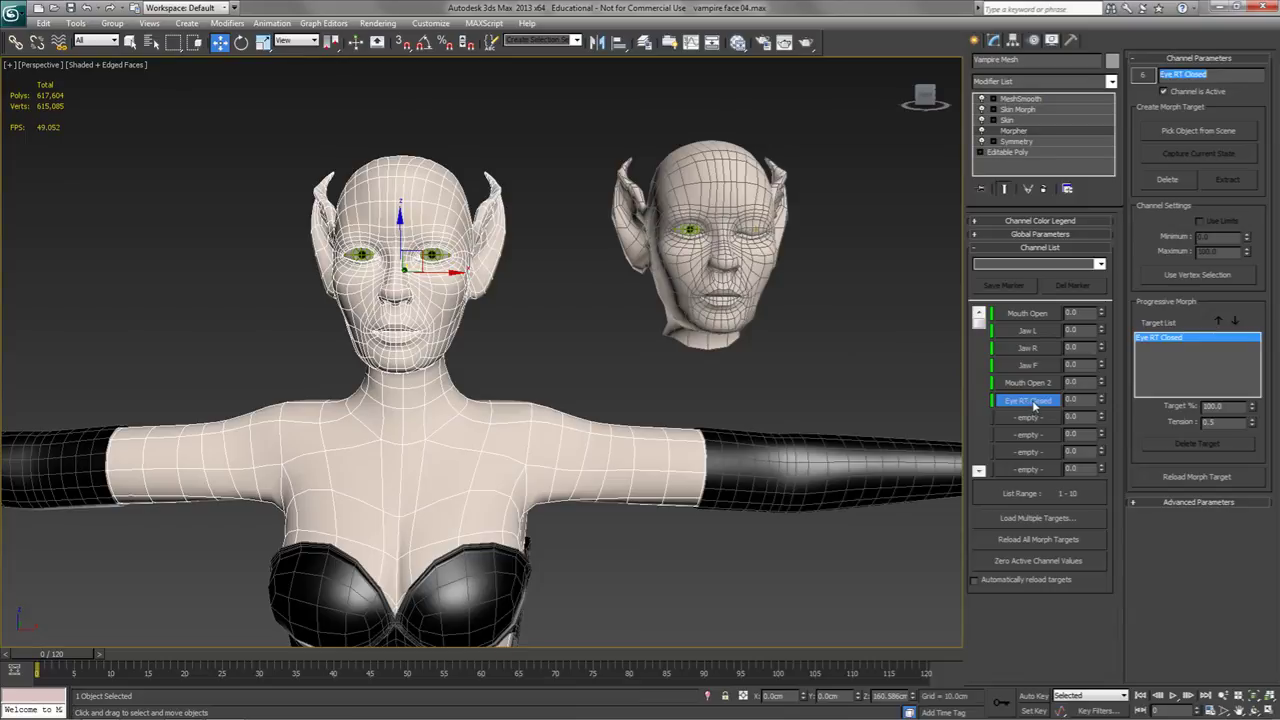
{"action": "left_click", "coordinate": [1173, 187]}
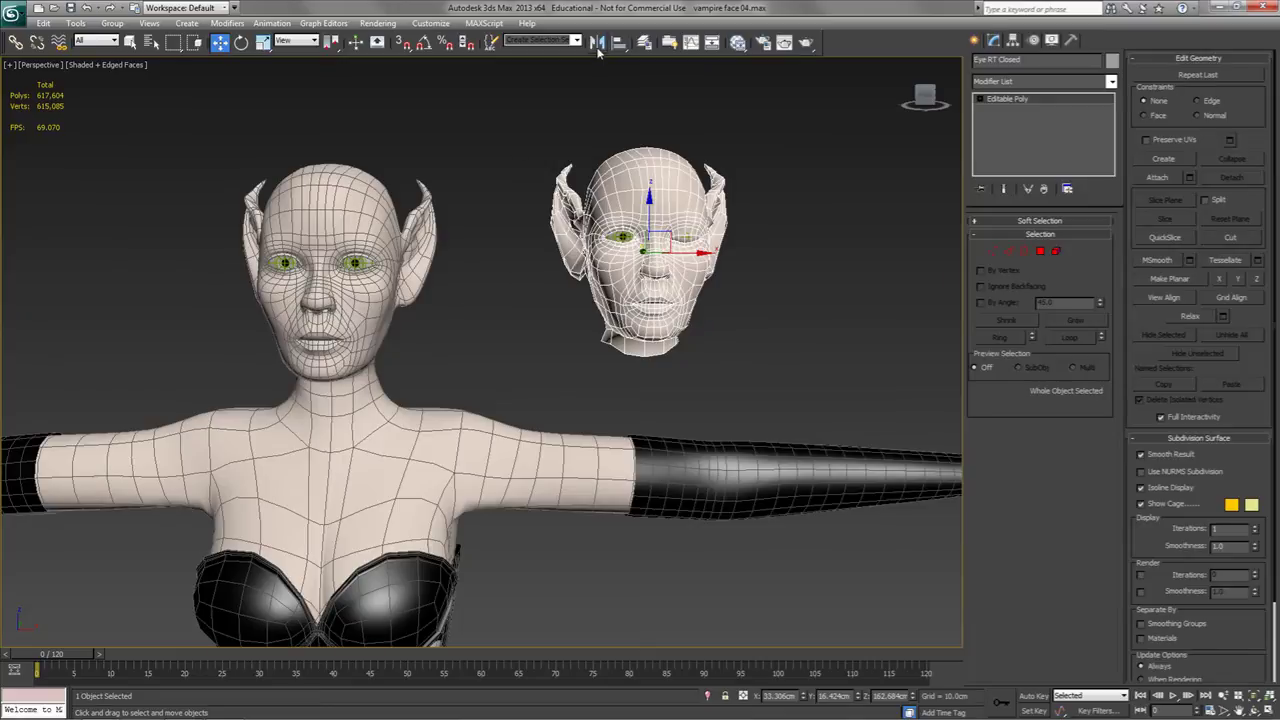
{"action": "left_click", "coordinate": [597, 43]}
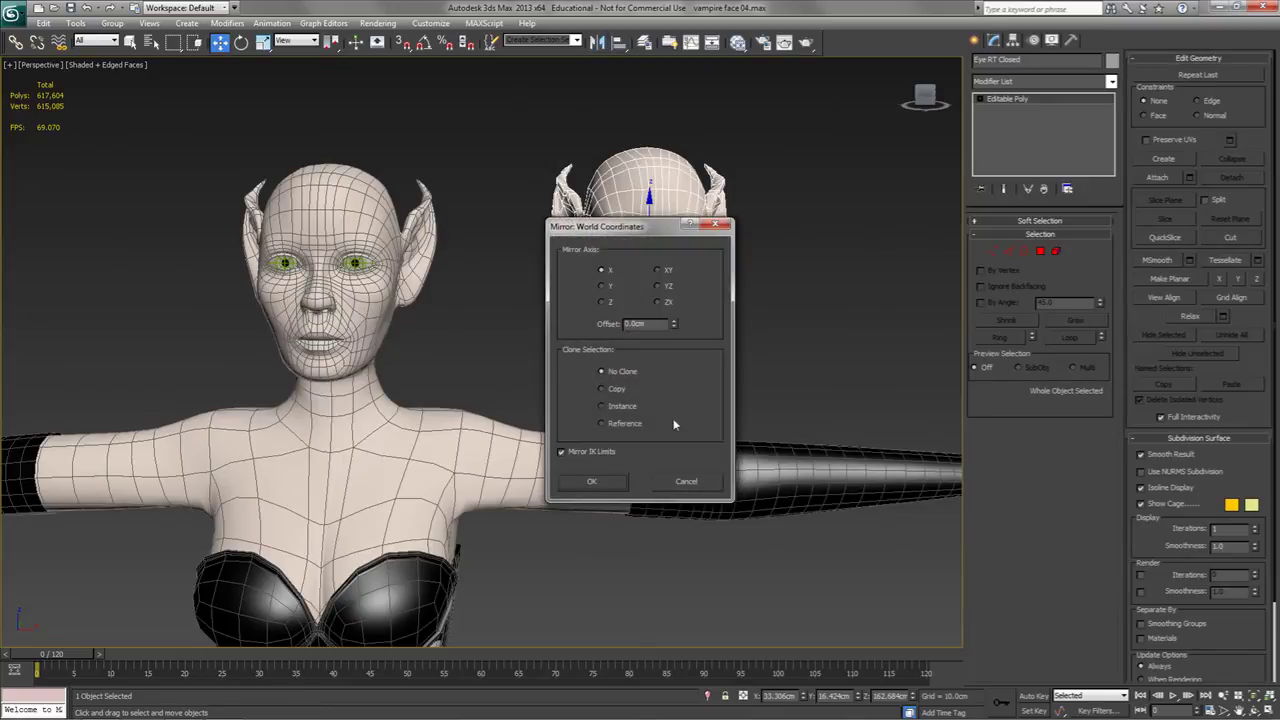
{"action": "left_click", "coordinate": [603, 477]}
{"action": "left_click", "coordinate": [797, 289]}
Clone the VFace Ref head along X and place the copy beside the Eye RT Closed head.
{"action": "middle_click_drag", "start_coordinate": [797, 289], "coordinate": [578, 298]}
{"action": "scroll", "coordinate": [586, 300], "scroll_direction": "down", "scroll_amount": 3}
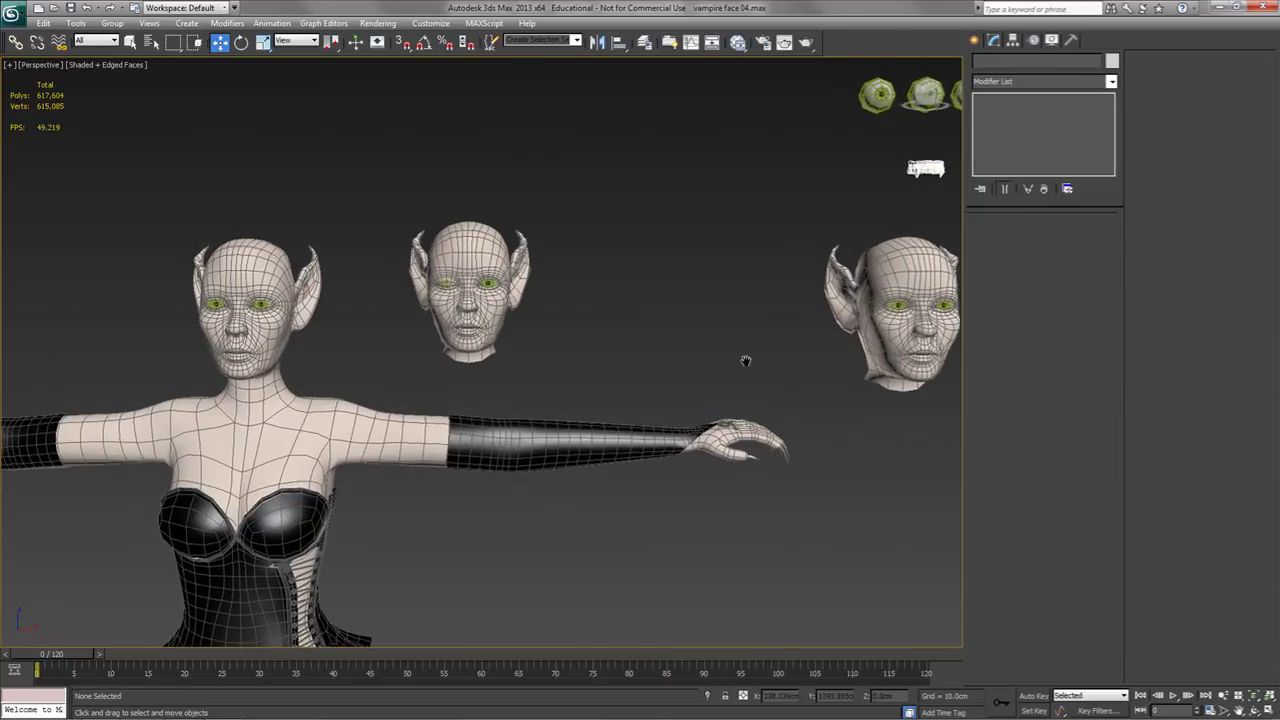
{"action": "left_click", "coordinate": [918, 282]}
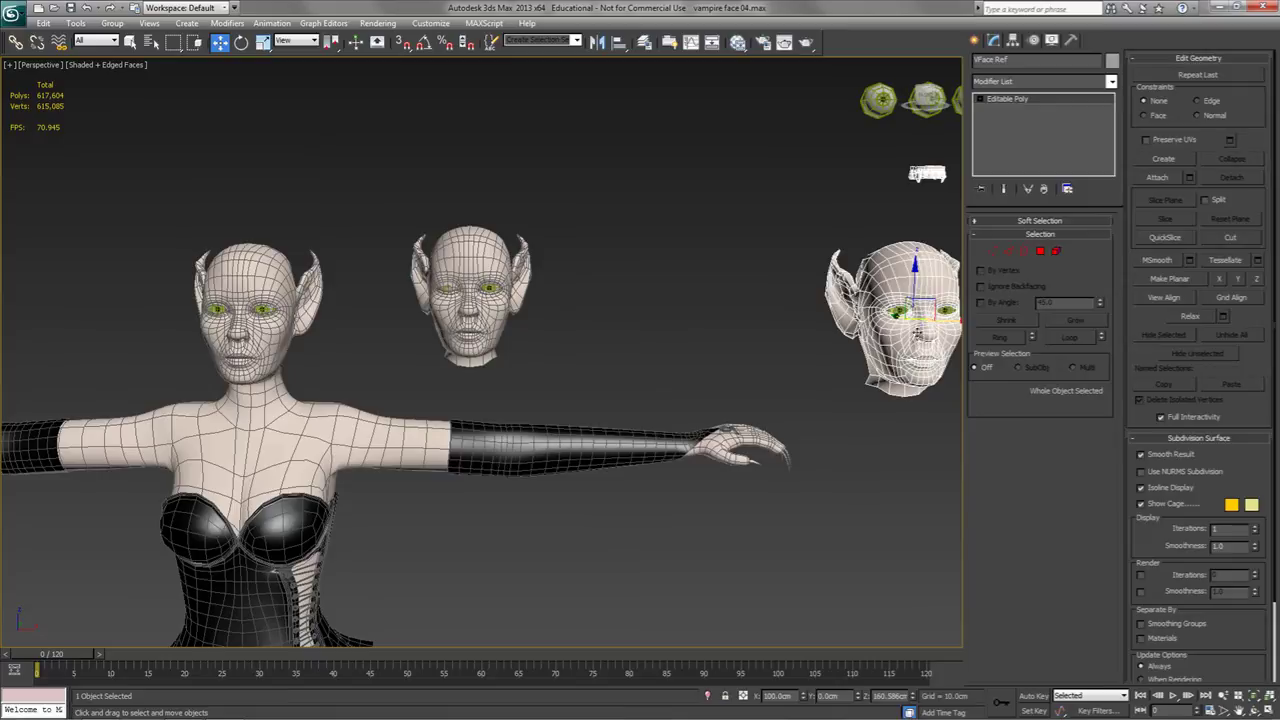
{"action": "left_click_drag", "start_coordinate": [942, 320], "coordinate": [650, 320], "text": "shift"}
{"action": "left_click", "coordinate": [645, 436]}
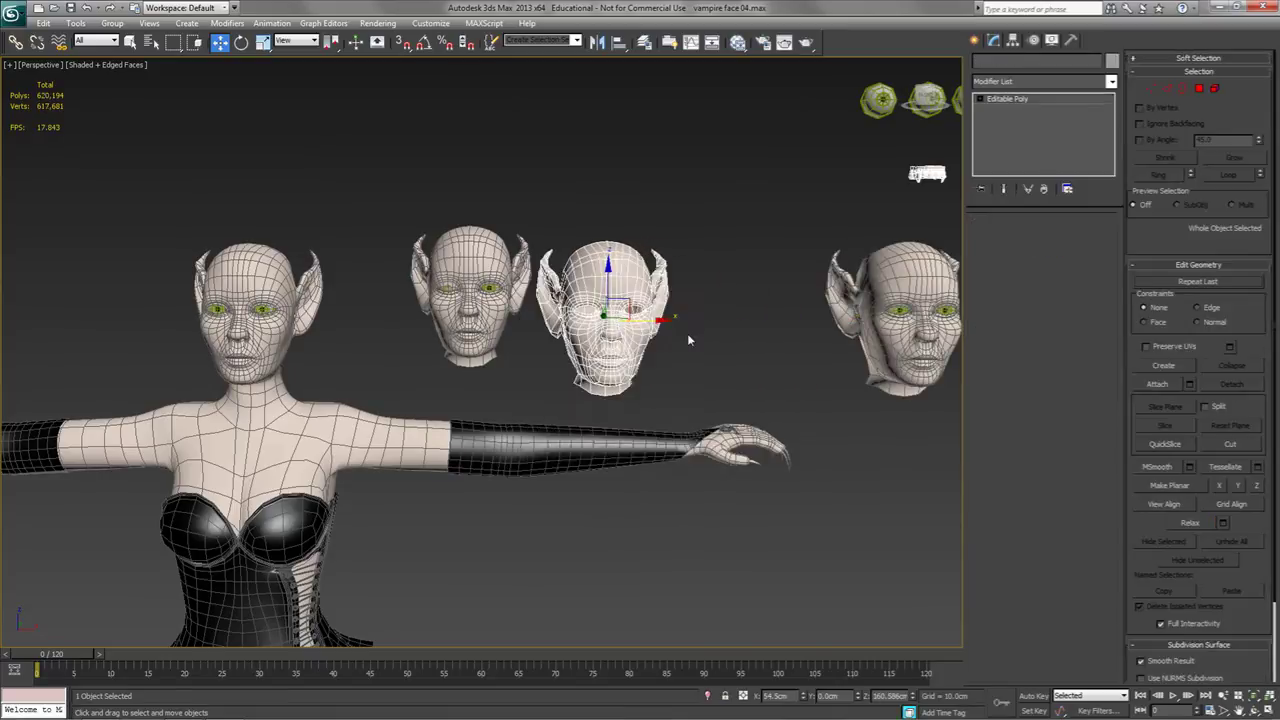
Add a Morpher modifier to the cloned reference head and load the Eye RT Closed head into its first channel.
{"action": "mouse_move", "coordinate": [687, 333]}
{"action": "middle_mouse_down"}
{"action": "mouse_move", "coordinate": [706, 294]}
{"action": "mouse_move", "coordinate": [717, 298]}
{"action": "middle_mouse_up"}
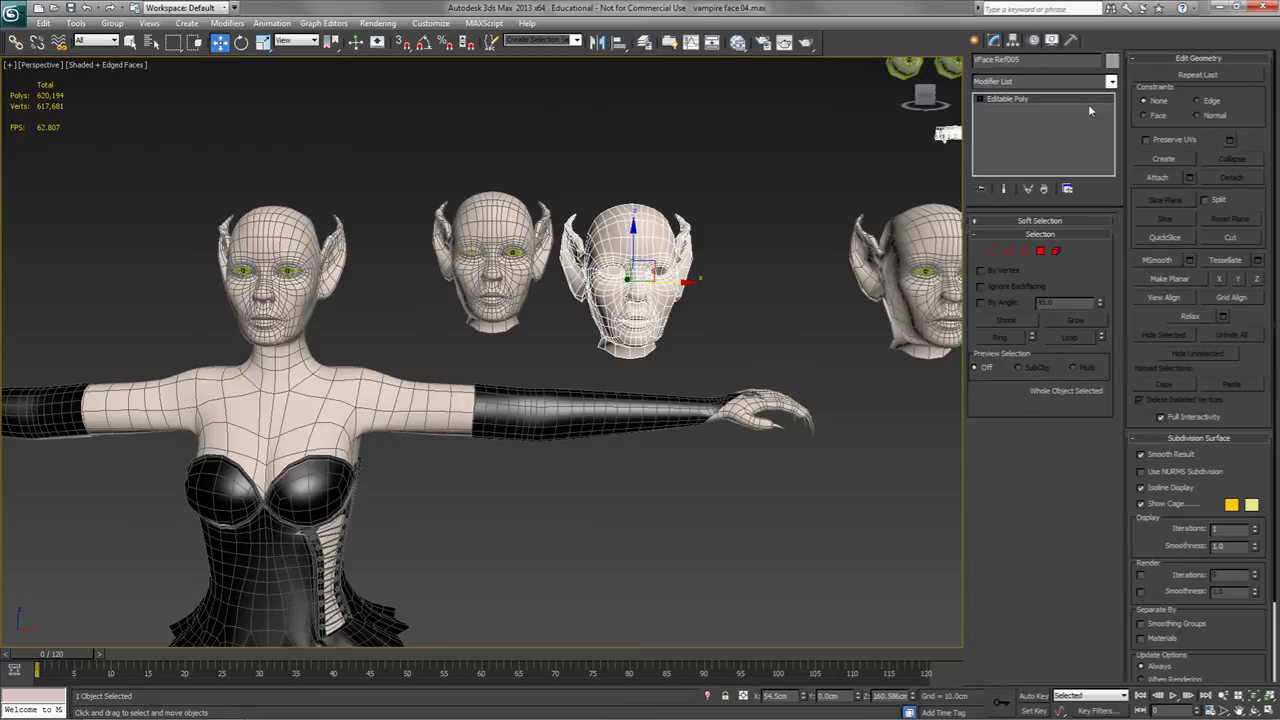
{"action": "left_click", "coordinate": [1108, 84]}
{"action": "left_click", "coordinate": [1003, 558]}
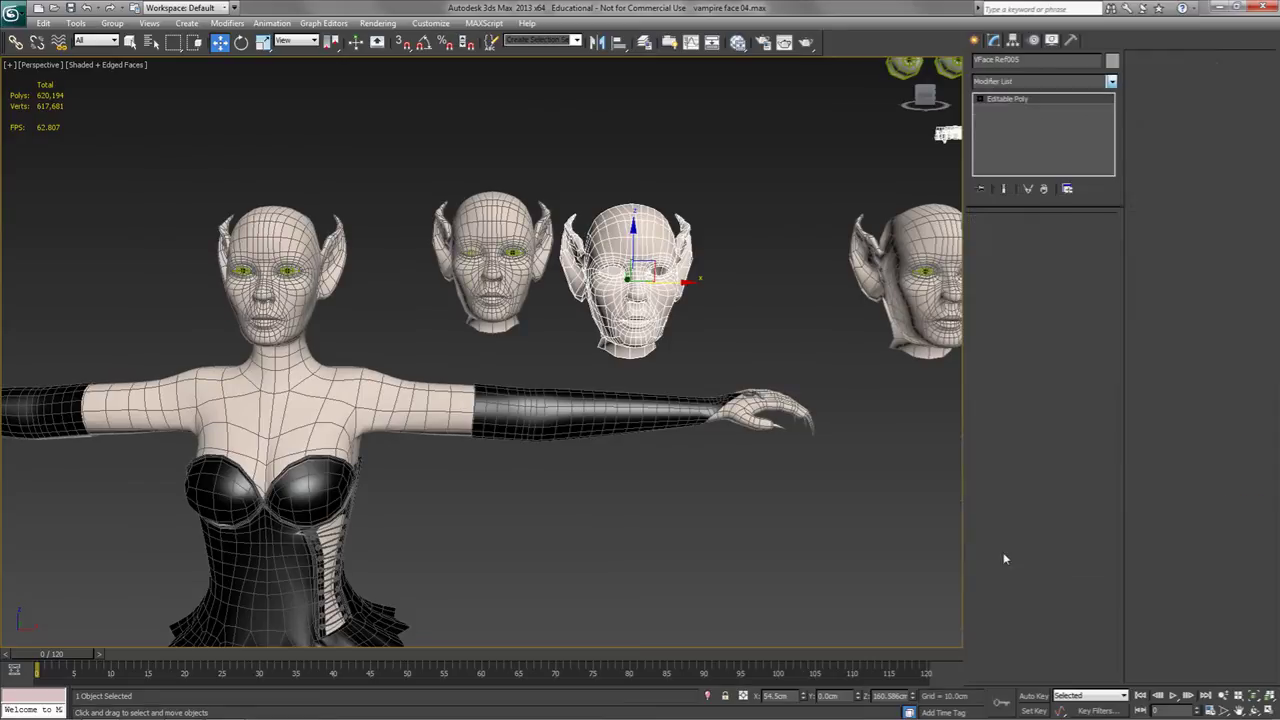
{"action": "left_click", "coordinate": [1180, 132]}
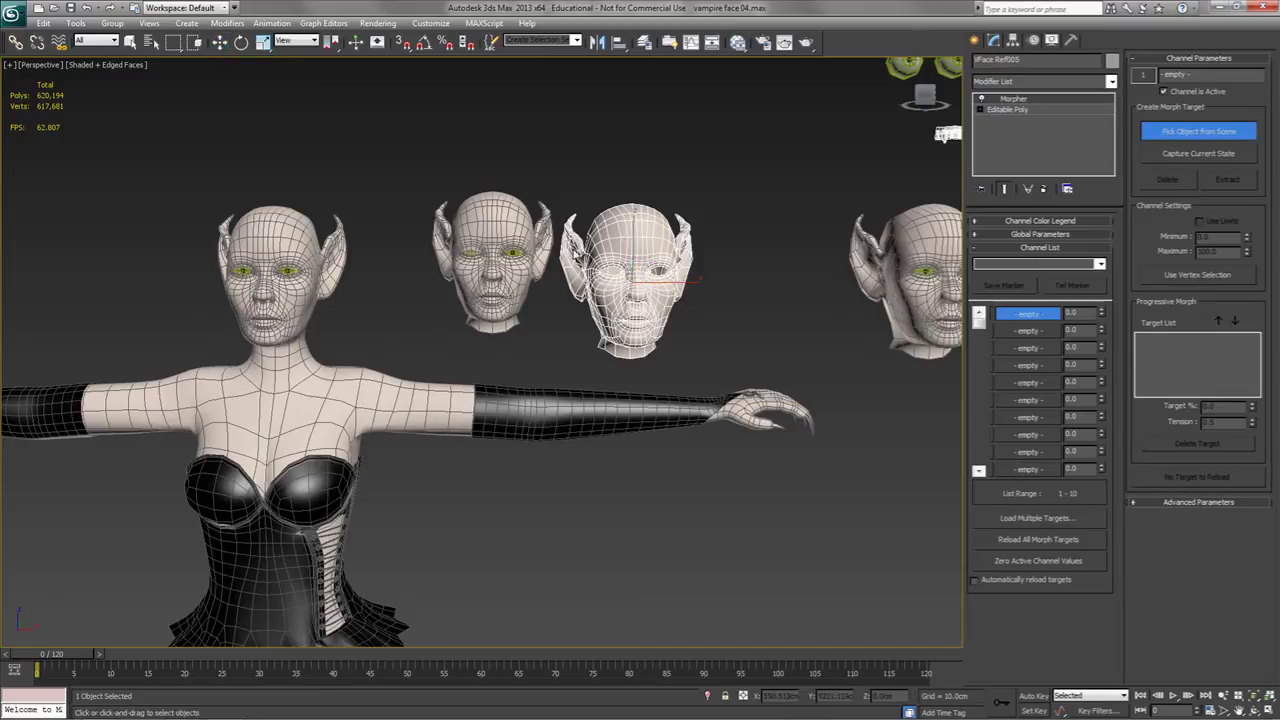
{"action": "left_click", "coordinate": [503, 268]}
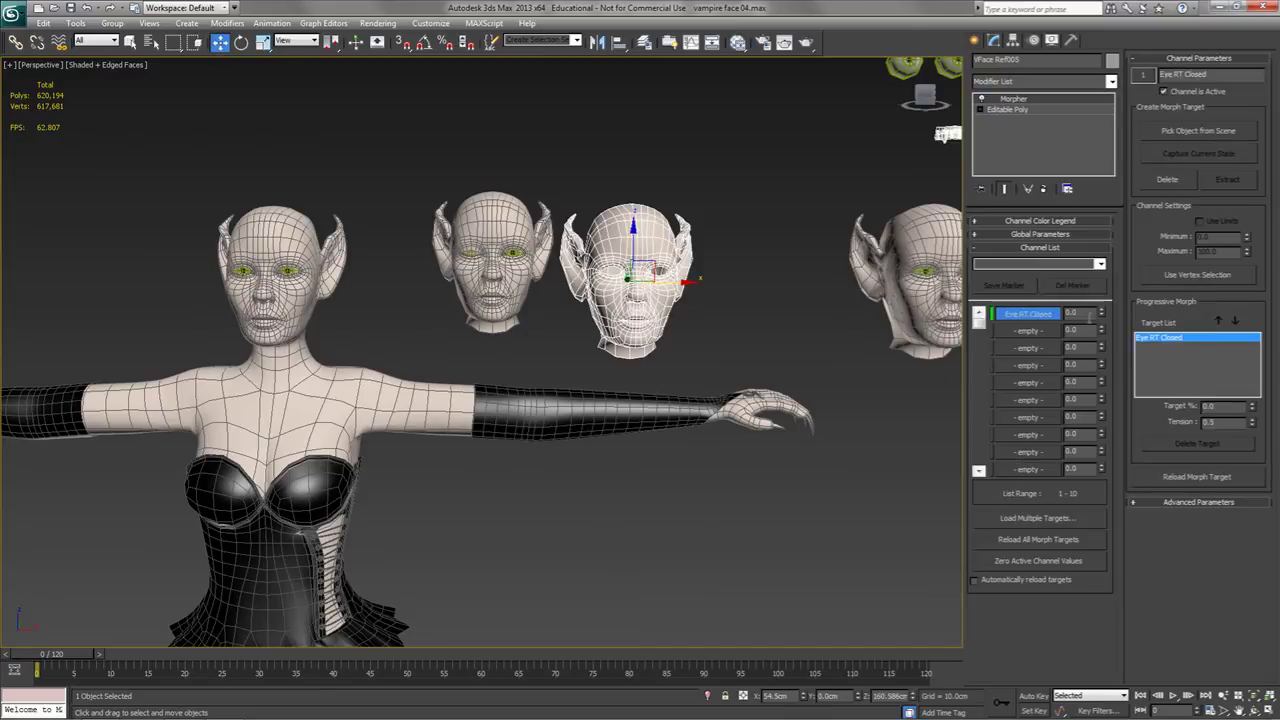
Test the Eye RT Closed channel on the cloned head, return it to 0 and mirror the clone on X with No Clone.
{"action": "left_click_drag", "start_coordinate": [1100, 316], "coordinate": [1105, 345]}
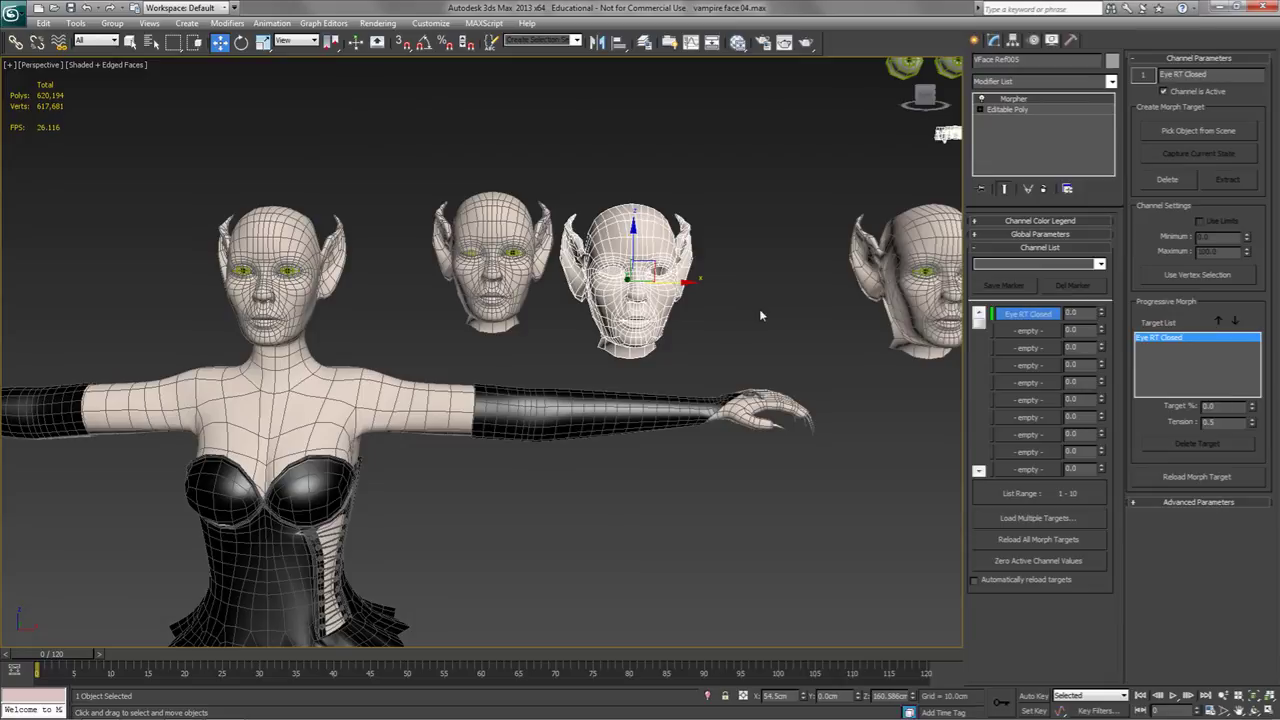
{"action": "left_click", "coordinate": [596, 43]}
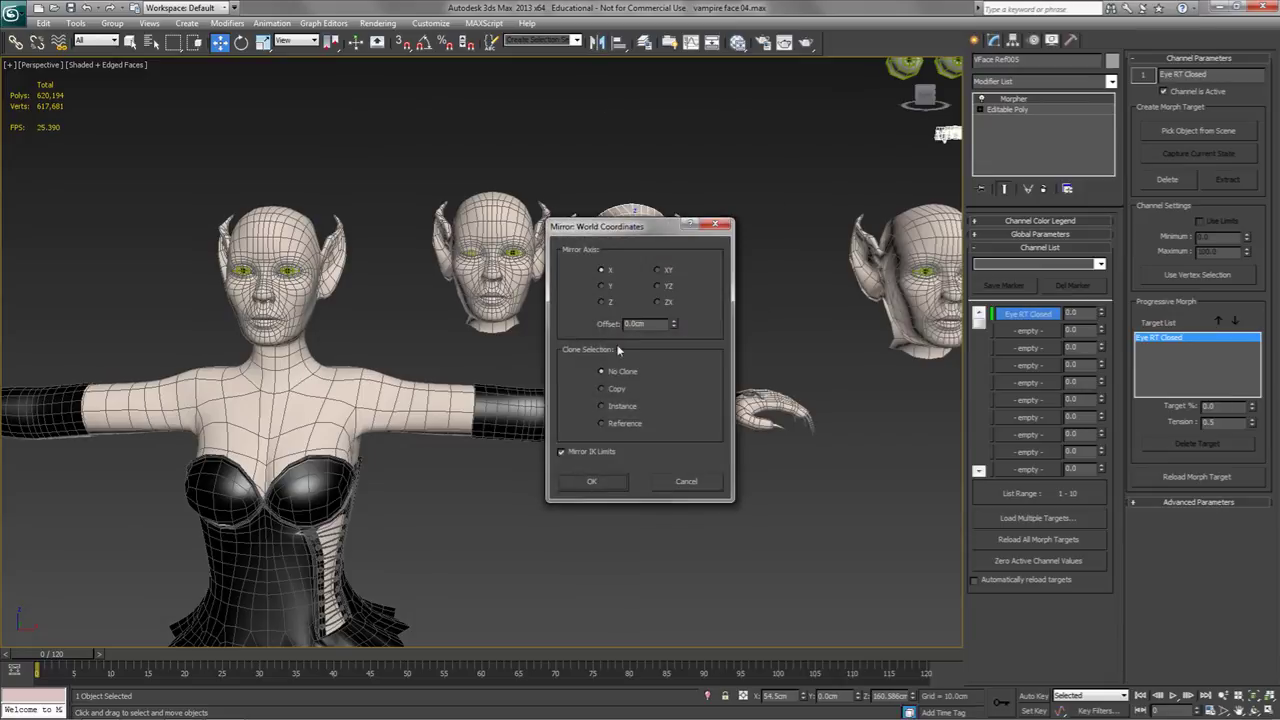
{"action": "left_click", "coordinate": [592, 481]}
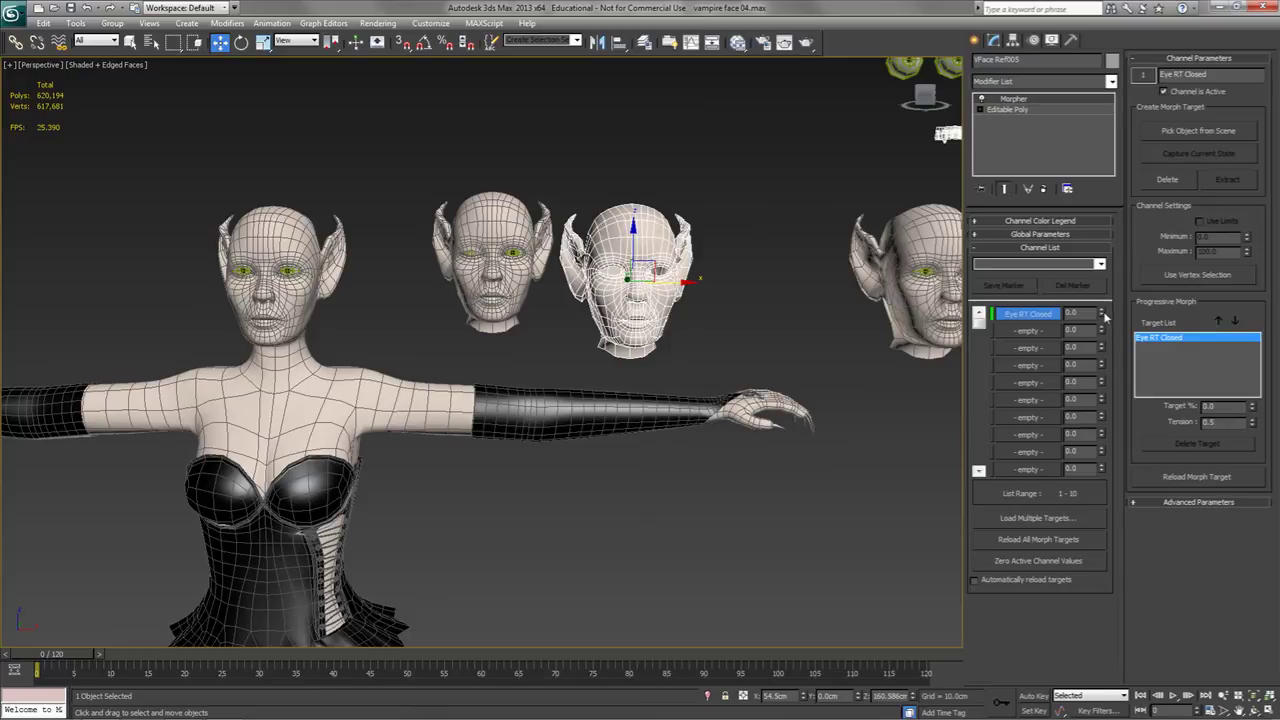
Clone the original VFace Ref head with the eyes open and place the copy above the mirrored Morpher head.
{"action": "left_click_drag", "start_coordinate": [1103, 297], "coordinate": [1087, 340]}
{"action": "scroll", "coordinate": [784, 342], "scroll_direction": "up", "scroll_amount": 3}
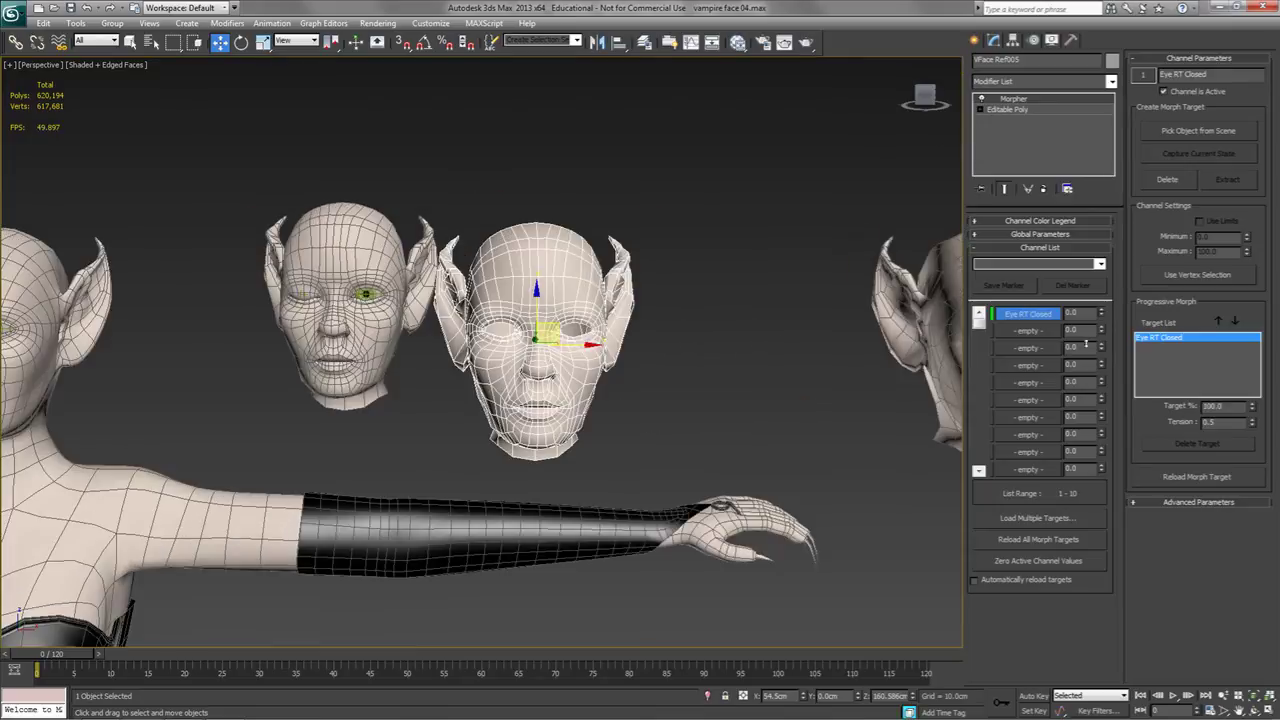
{"action": "mouse_move", "coordinate": [672, 338]}
{"action": "middle_mouse_down"}
{"action": "mouse_move", "coordinate": [689, 337]}
{"action": "mouse_move", "coordinate": [674, 333]}
{"action": "middle_mouse_up"}
{"action": "left_click", "coordinate": [680, 343]}
{"action": "middle_click_drag", "start_coordinate": [762, 354], "coordinate": [707, 347]}
{"action": "scroll", "coordinate": [707, 347], "scroll_direction": "down", "scroll_amount": 3}
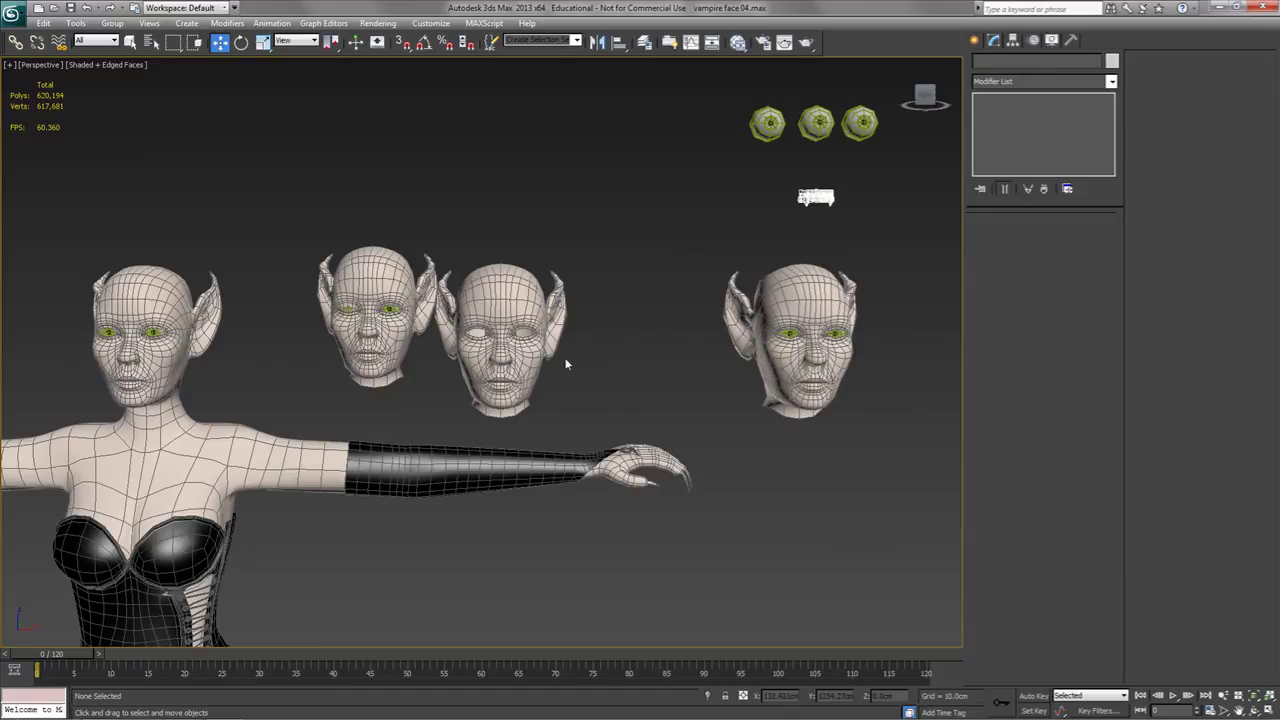
{"action": "left_click", "coordinate": [790, 308]}
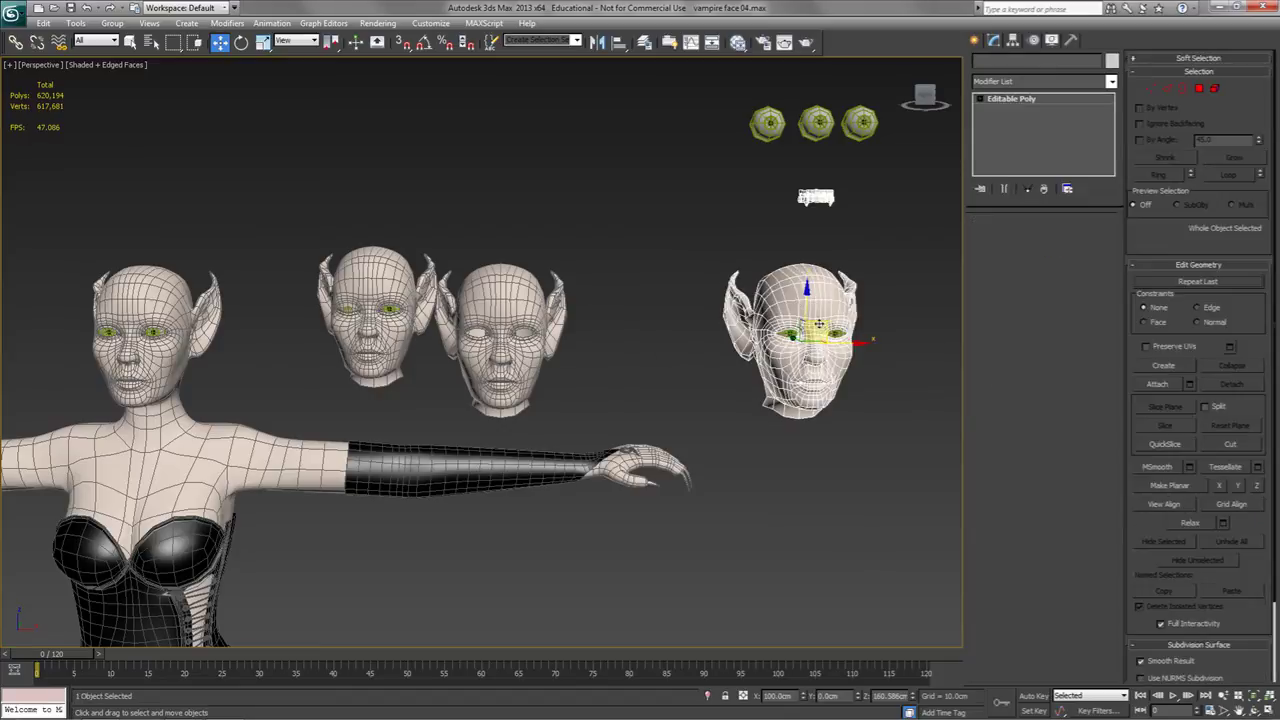
{"action": "left_click_drag", "start_coordinate": [790, 308], "coordinate": [492, 135], "text": "shift"}
{"action": "left_click", "coordinate": [642, 435]}
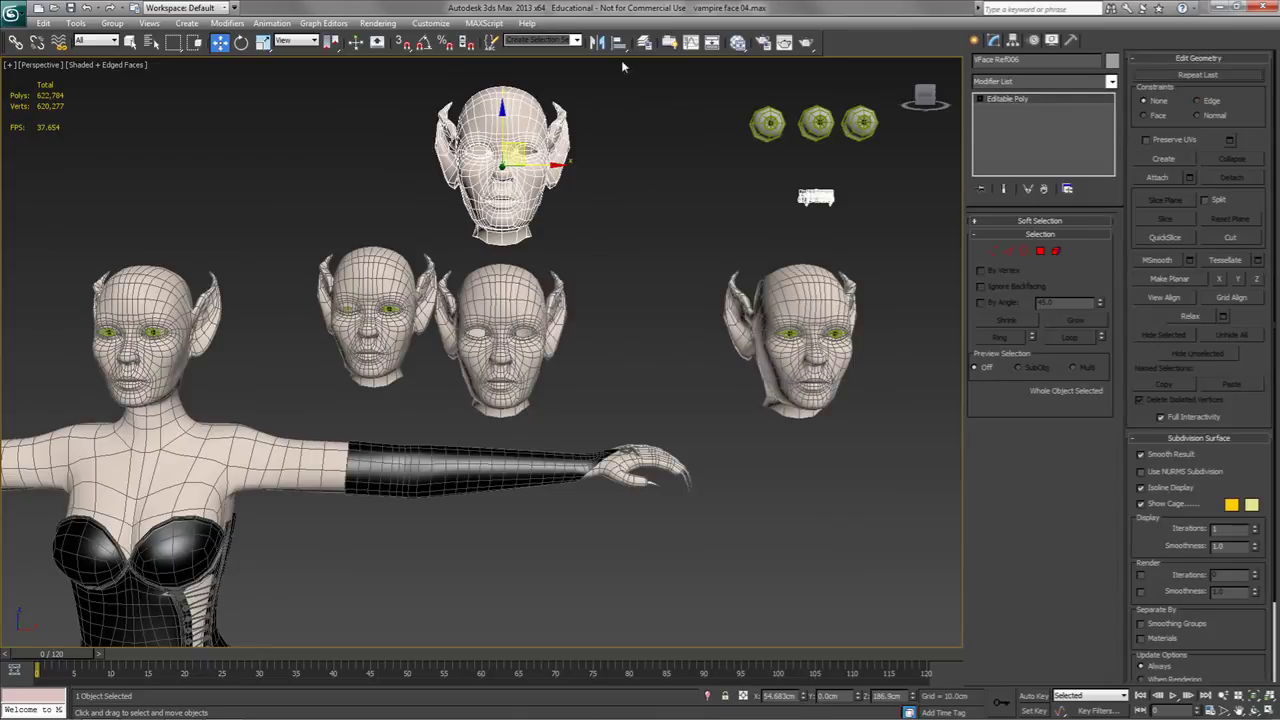
Align the new clone to the mirrored VFace Ref005 head in X, Y and Z position, pivot point to pivot point.
{"action": "left_click", "coordinate": [618, 41]}
{"action": "left_click", "coordinate": [512, 303]}
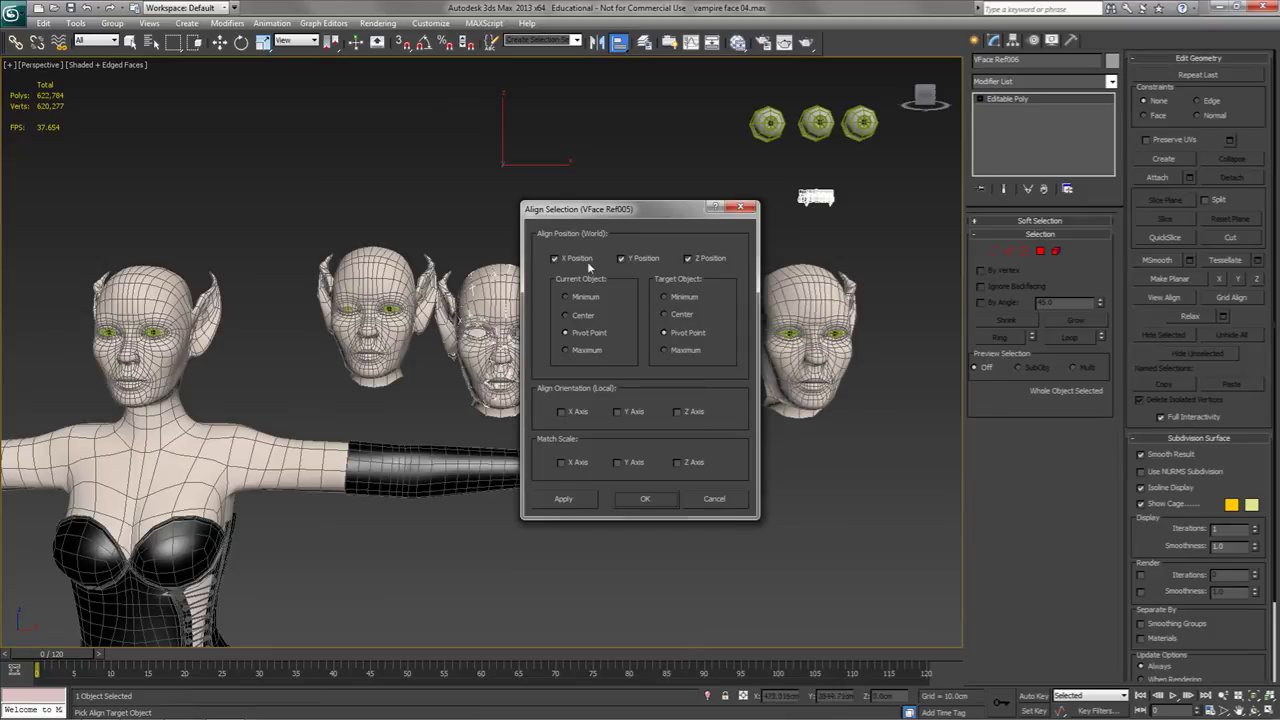
{"action": "left_click", "coordinate": [645, 498]}
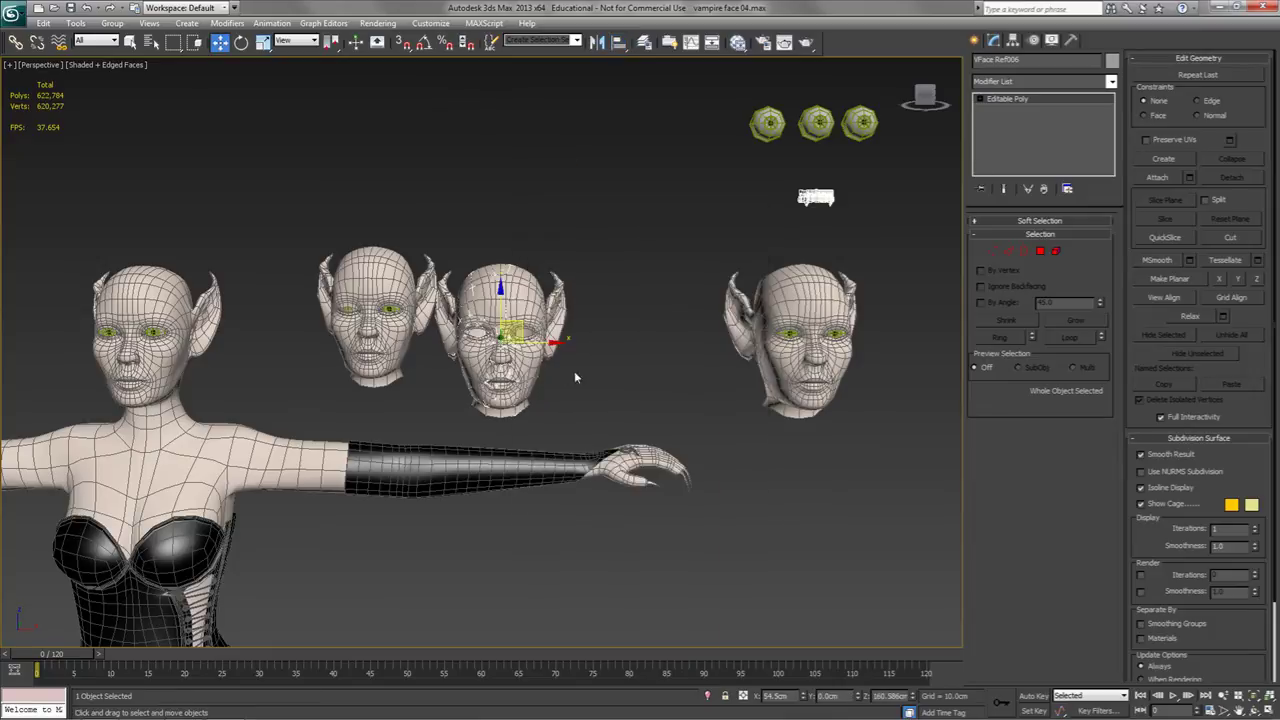
Add a Skin Wrap modifier to the aligned VFace Ref006 clone.
{"action": "key", "text": "z"}
{"action": "middle_click_drag", "start_coordinate": [617, 369], "coordinate": [674, 371]}
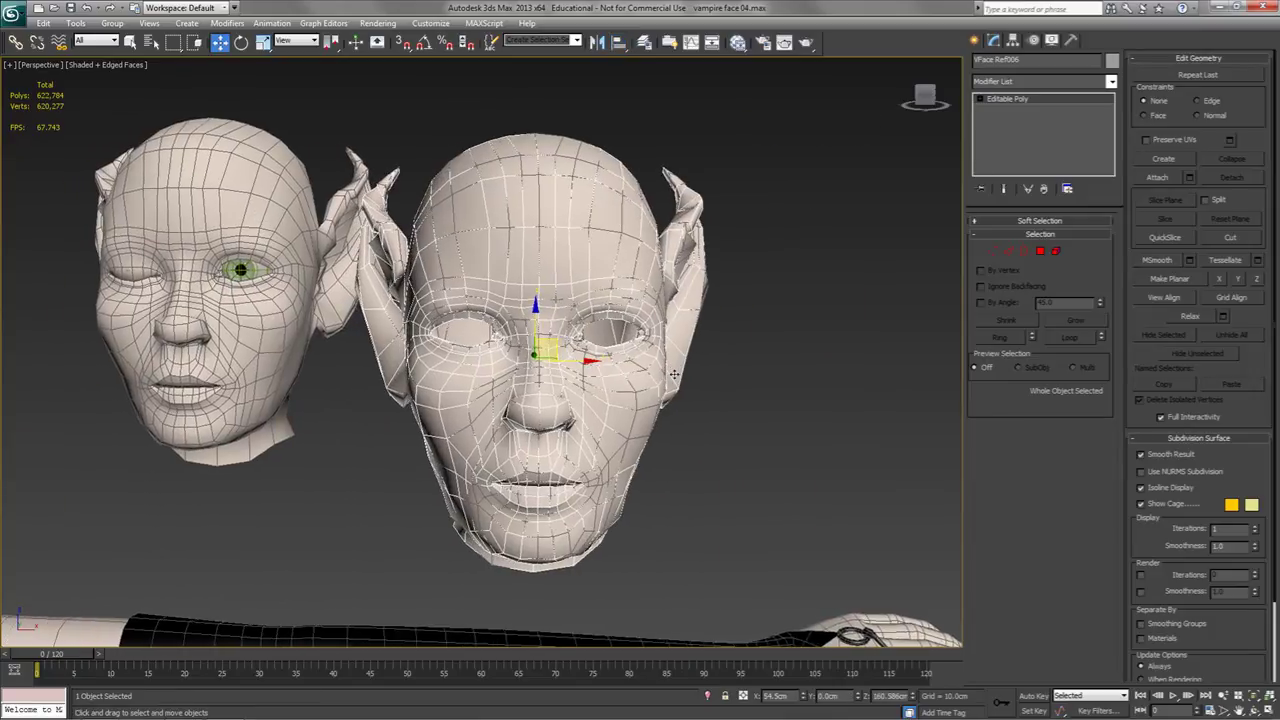
{"action": "left_click", "coordinate": [1111, 81]}
{"action": "scroll", "coordinate": [1040, 500], "scroll_direction": "down", "scroll_amount": 5}
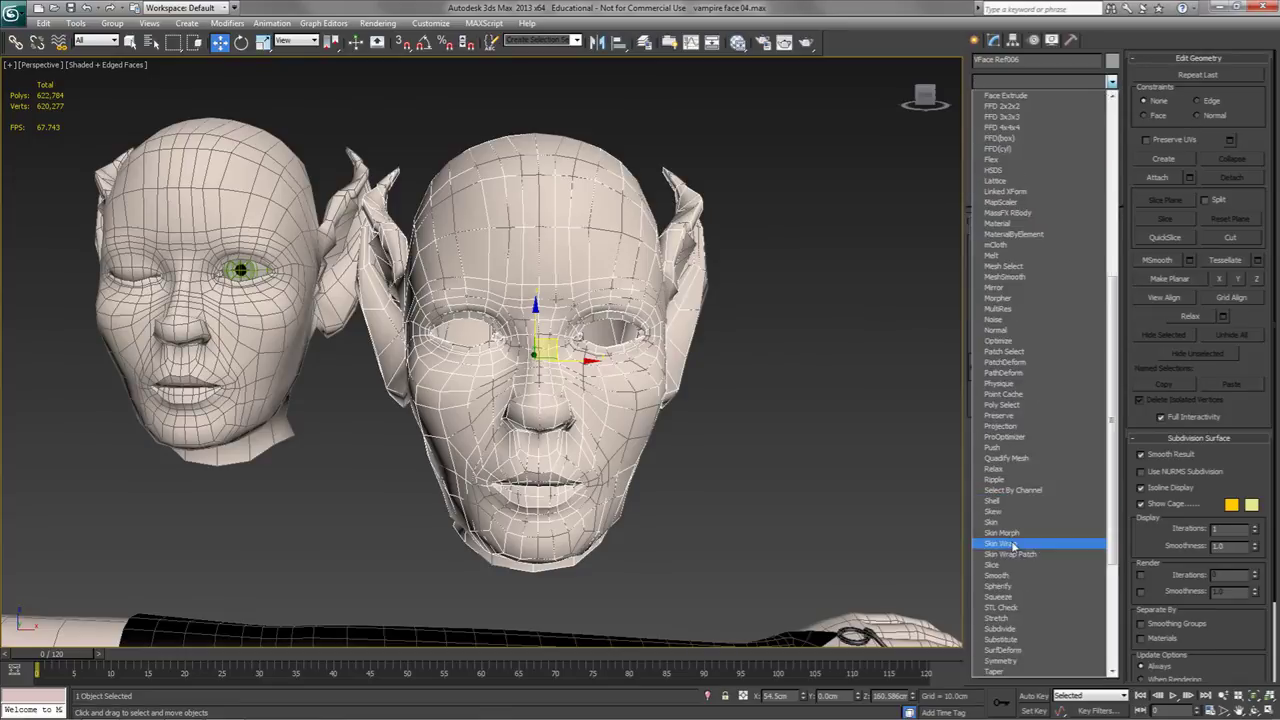
{"action": "left_click", "coordinate": [1020, 537]}
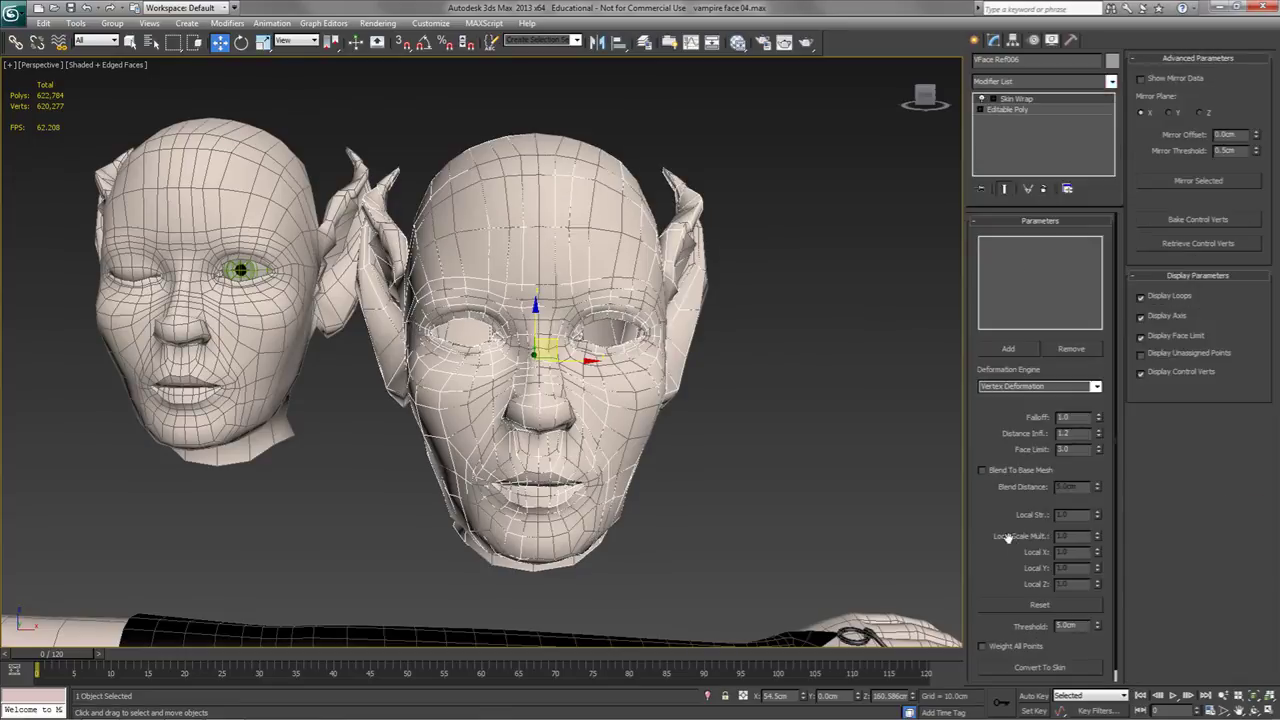
Add the mirrored VFace Ref005 head as the Skin Wrap control object and set the deformation engine to Face Deformation.
{"action": "left_click", "coordinate": [1009, 349]}
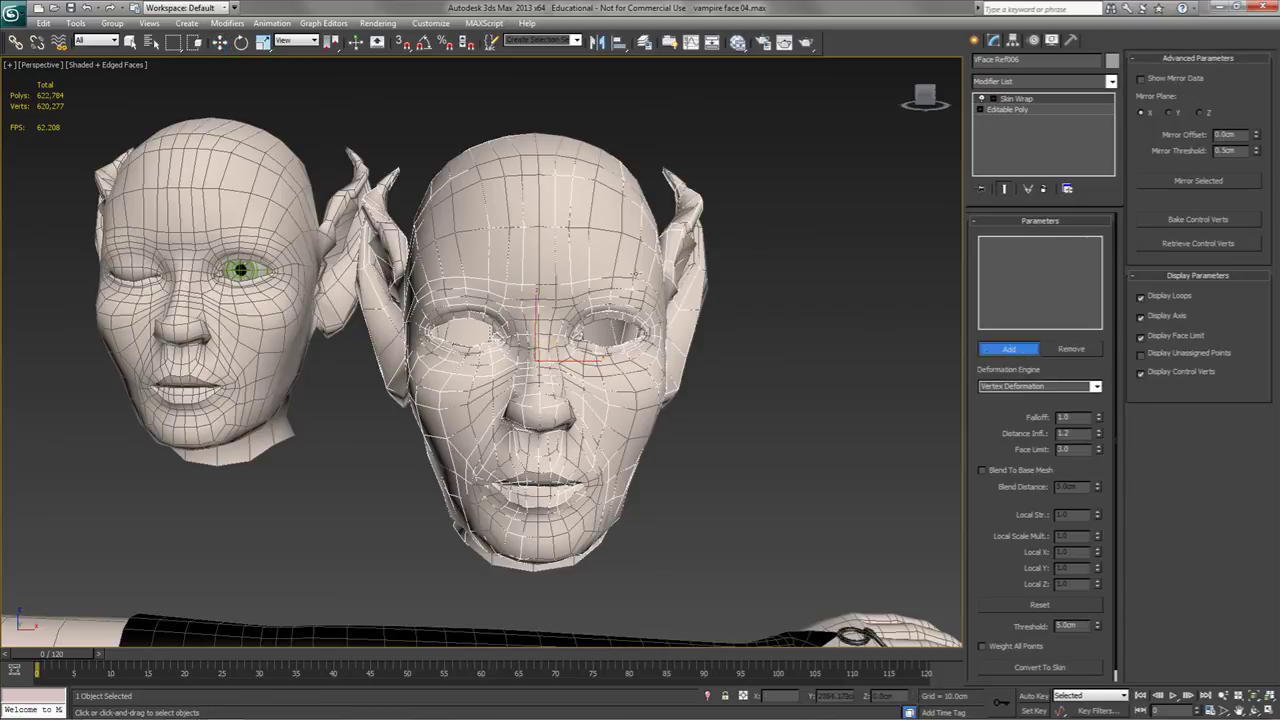
{"action": "left_click", "coordinate": [581, 281]}
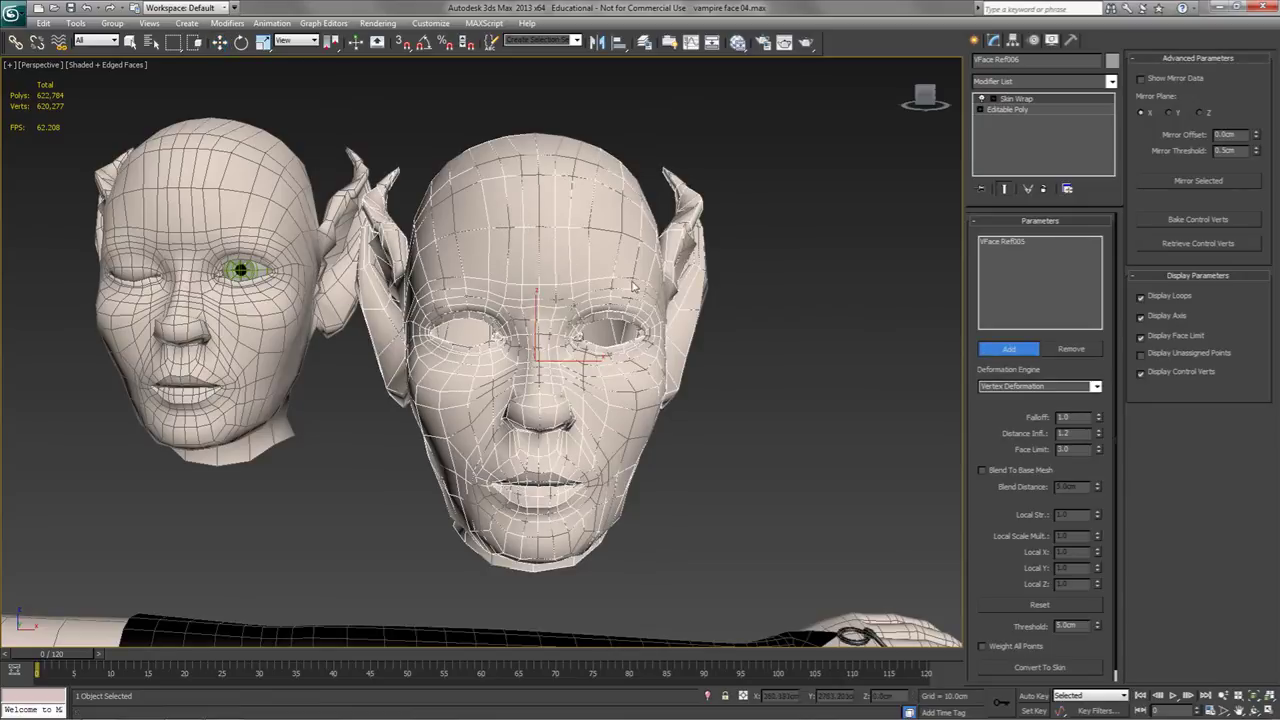
{"action": "left_click", "coordinate": [1012, 350]}
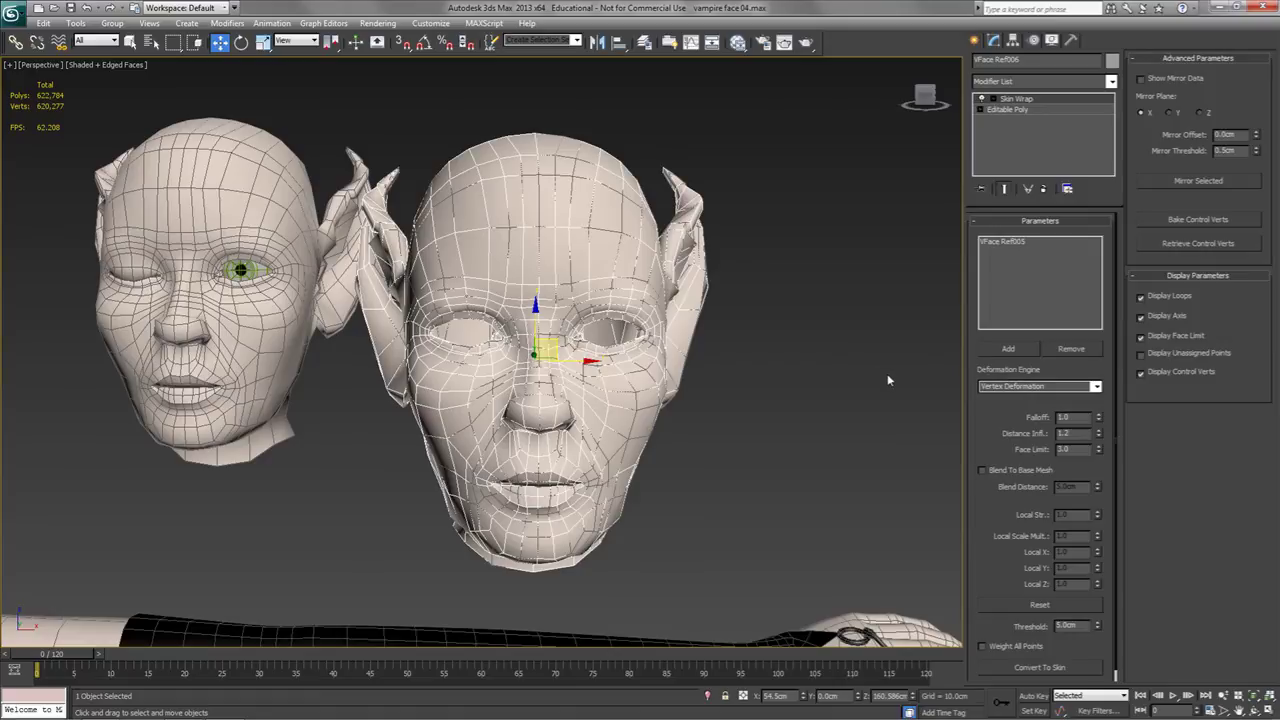
{"action": "left_click", "coordinate": [1094, 387]}
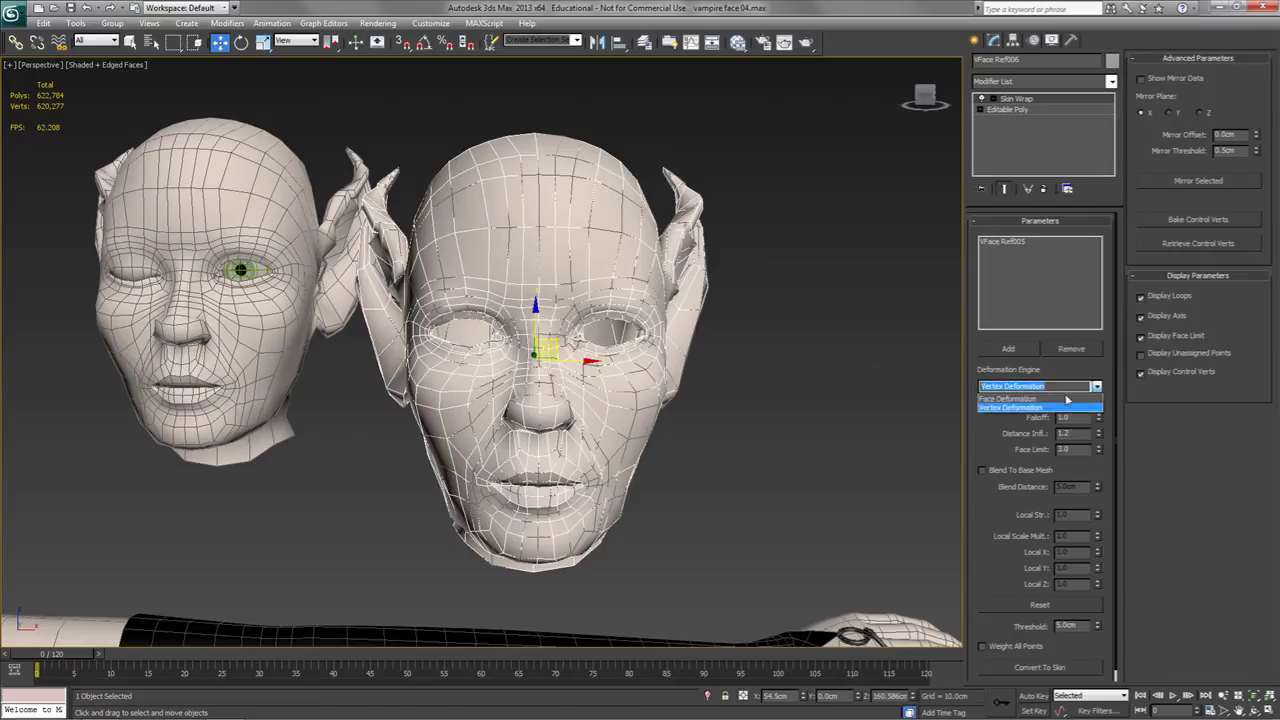
{"action": "left_click", "coordinate": [1030, 407]}
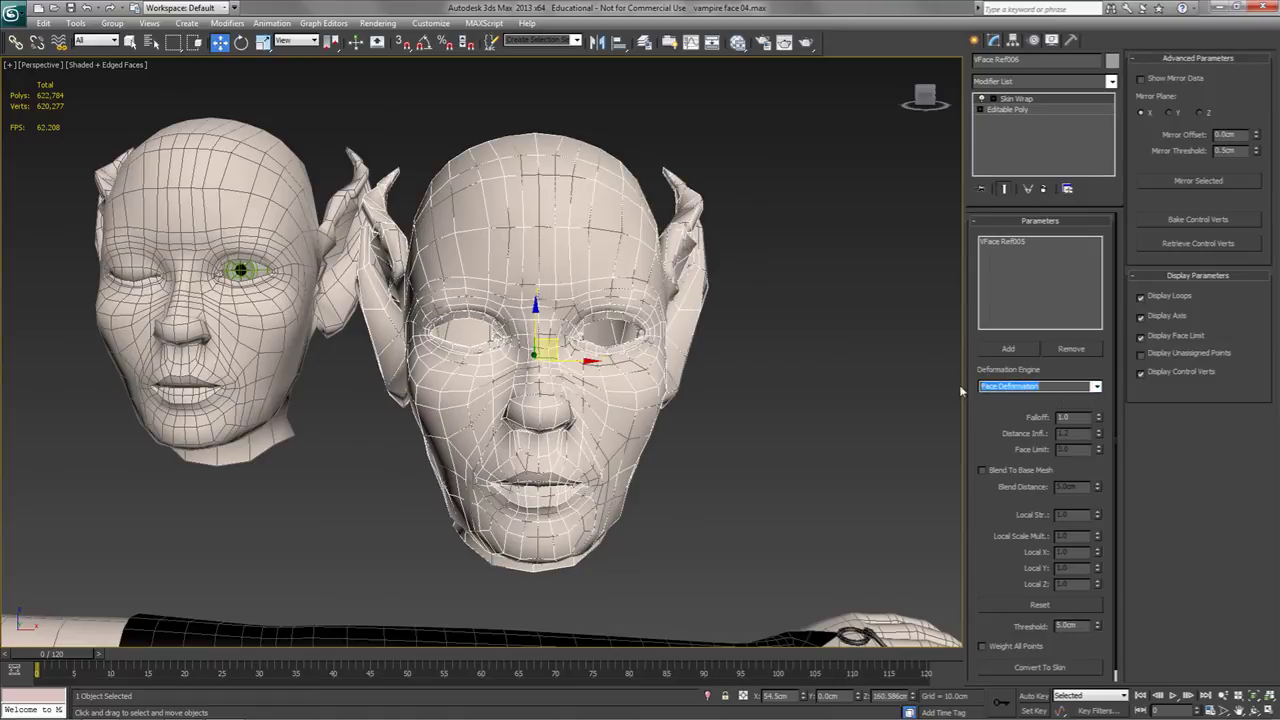
Set the mirrored head's Eye RT Closed channel to 100 and collapse the wrapped clone's whole modifier stack.
{"action": "left_click", "coordinate": [639, 378]}
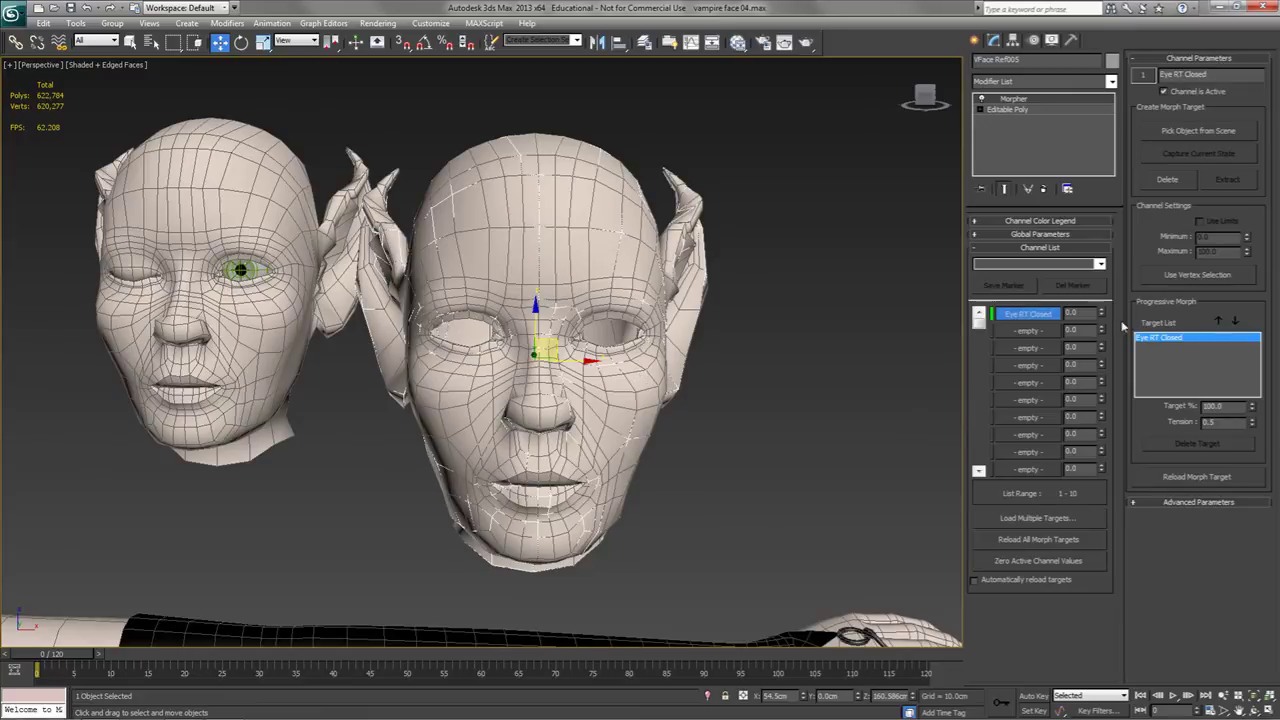
{"action": "left_click_drag", "start_coordinate": [1102, 313], "coordinate": [1102, 230]}
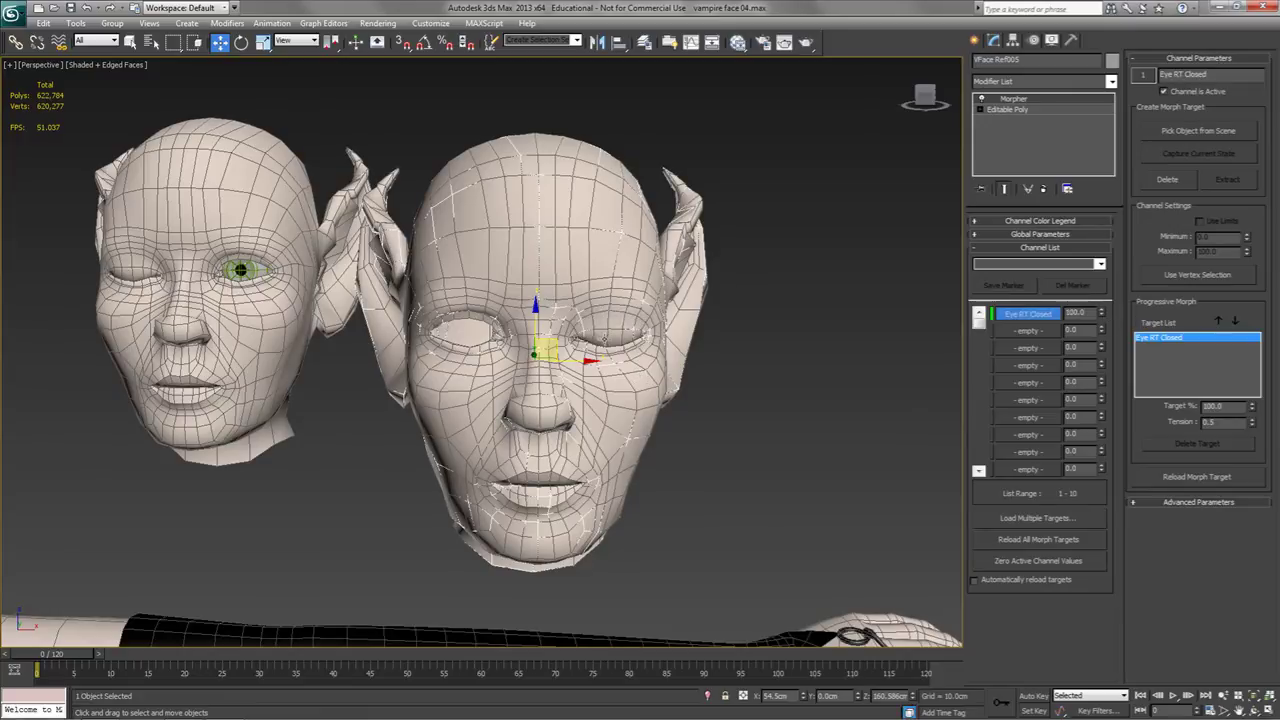
{"action": "left_click", "coordinate": [604, 339]}
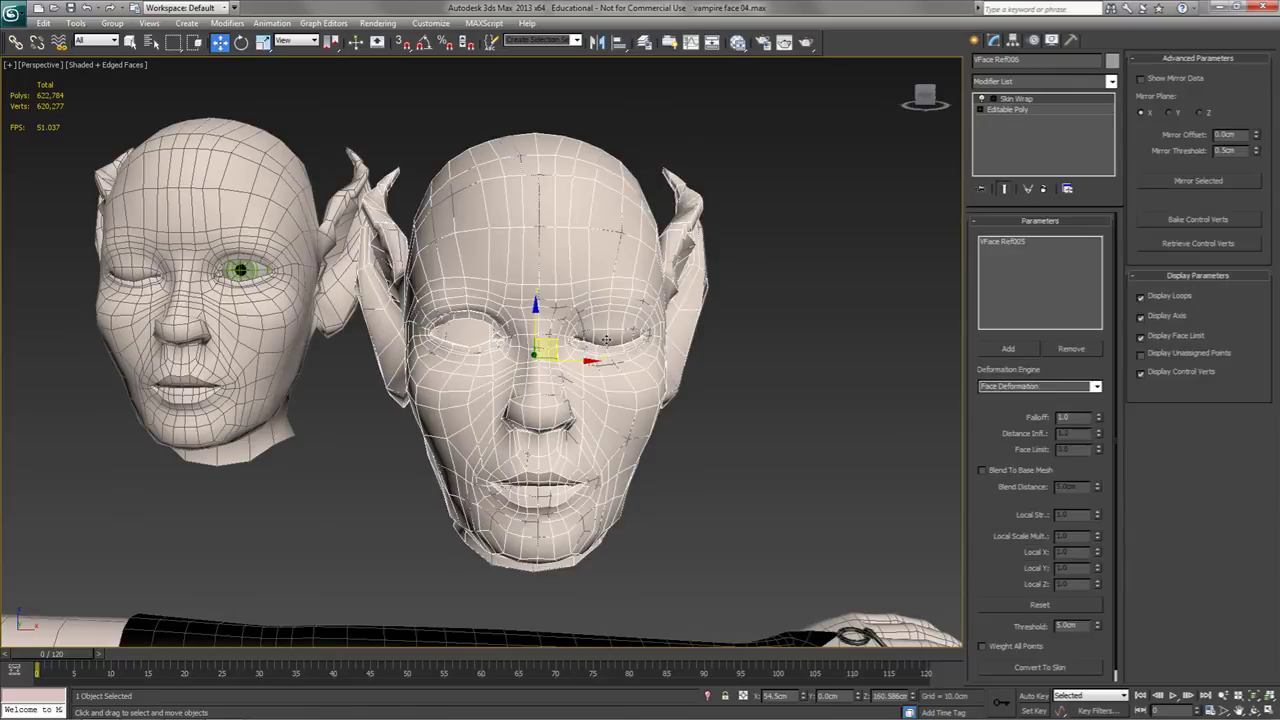
{"action": "right_click", "coordinate": [1006, 106]}
{"action": "left_click", "coordinate": [1055, 235]}
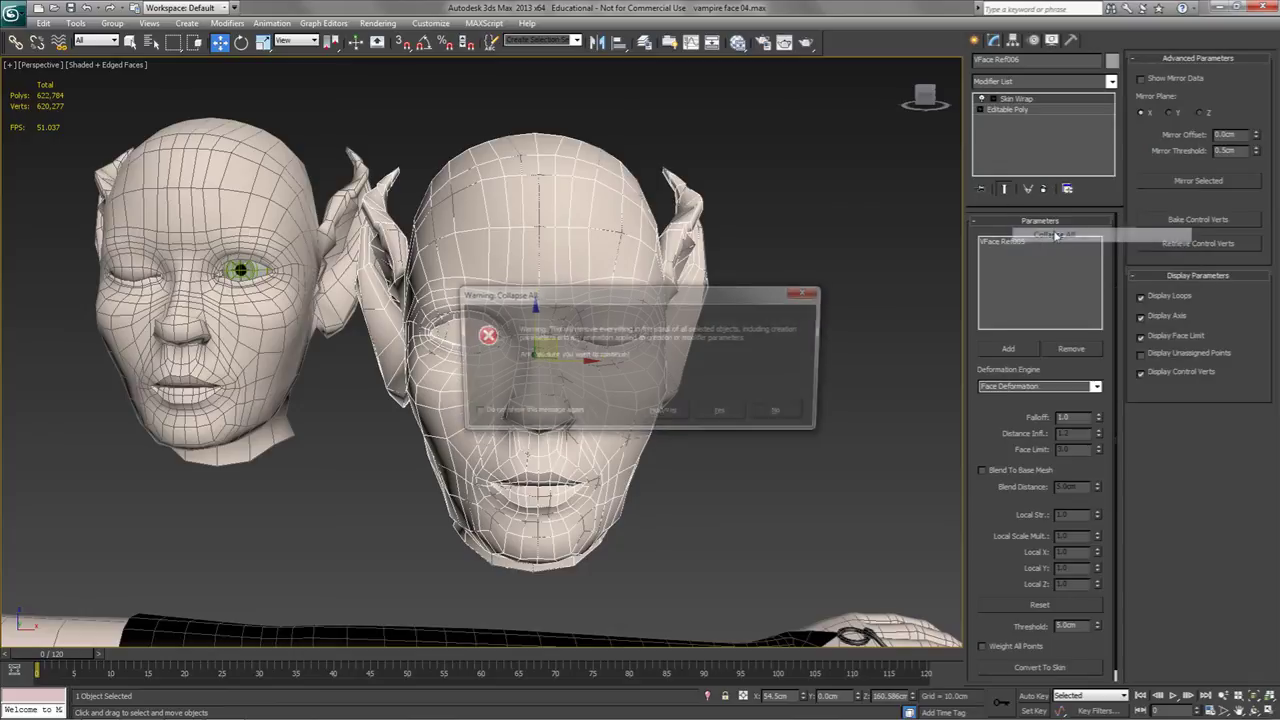
{"action": "left_click", "coordinate": [720, 412]}
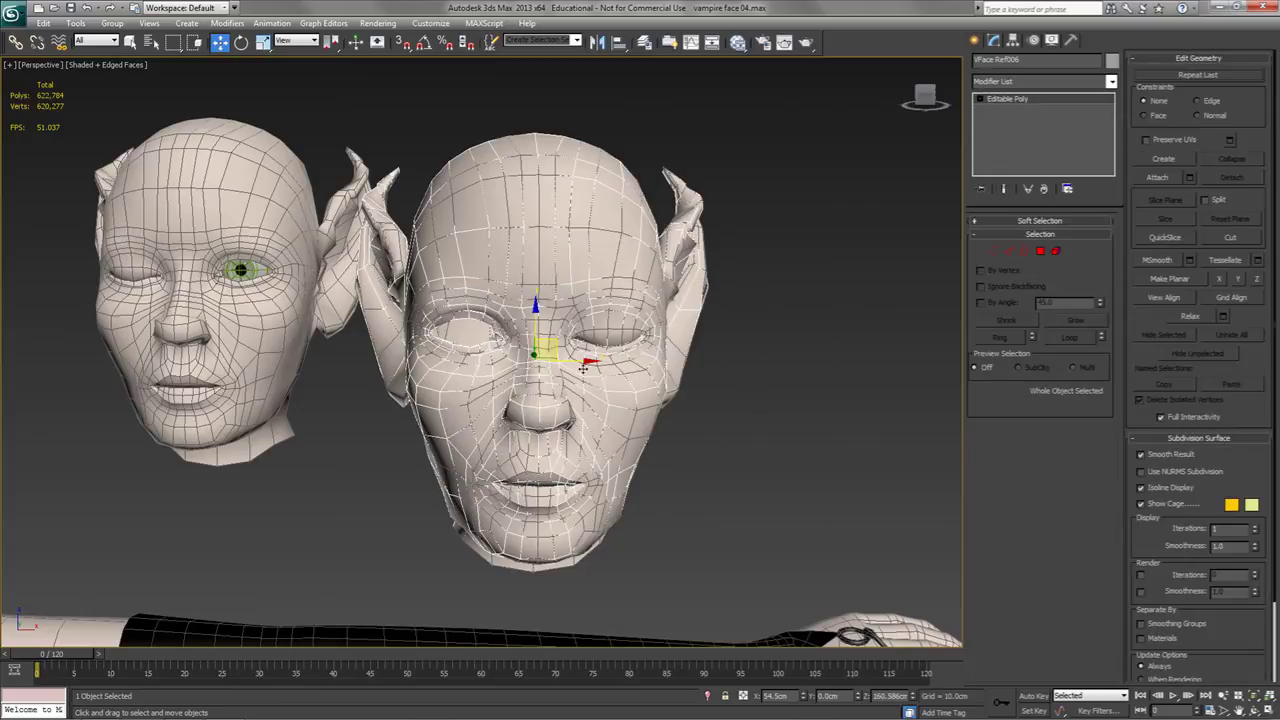
Move the collapsed head aside along X and delete the mirrored VFace Ref005 head.
{"action": "left_click_drag", "start_coordinate": [583, 368], "coordinate": [873, 368]}
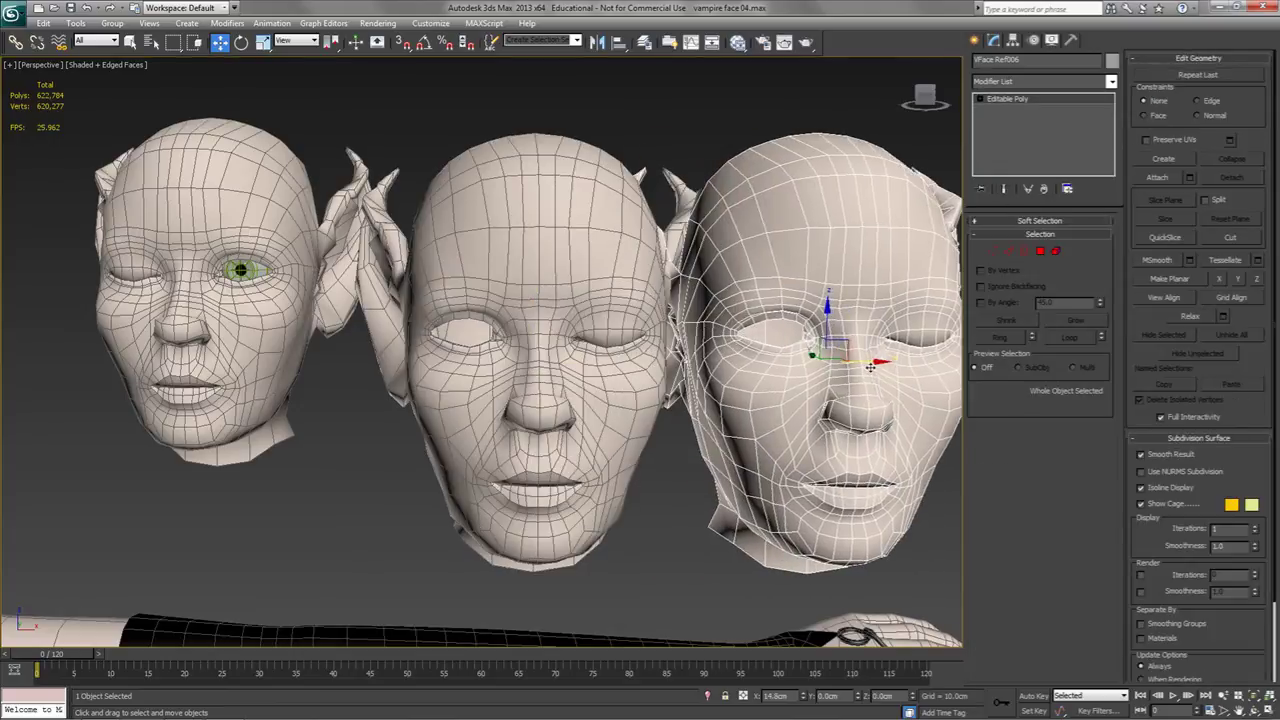
{"action": "left_click", "coordinate": [648, 511]}
{"action": "left_click", "coordinate": [618, 420]}
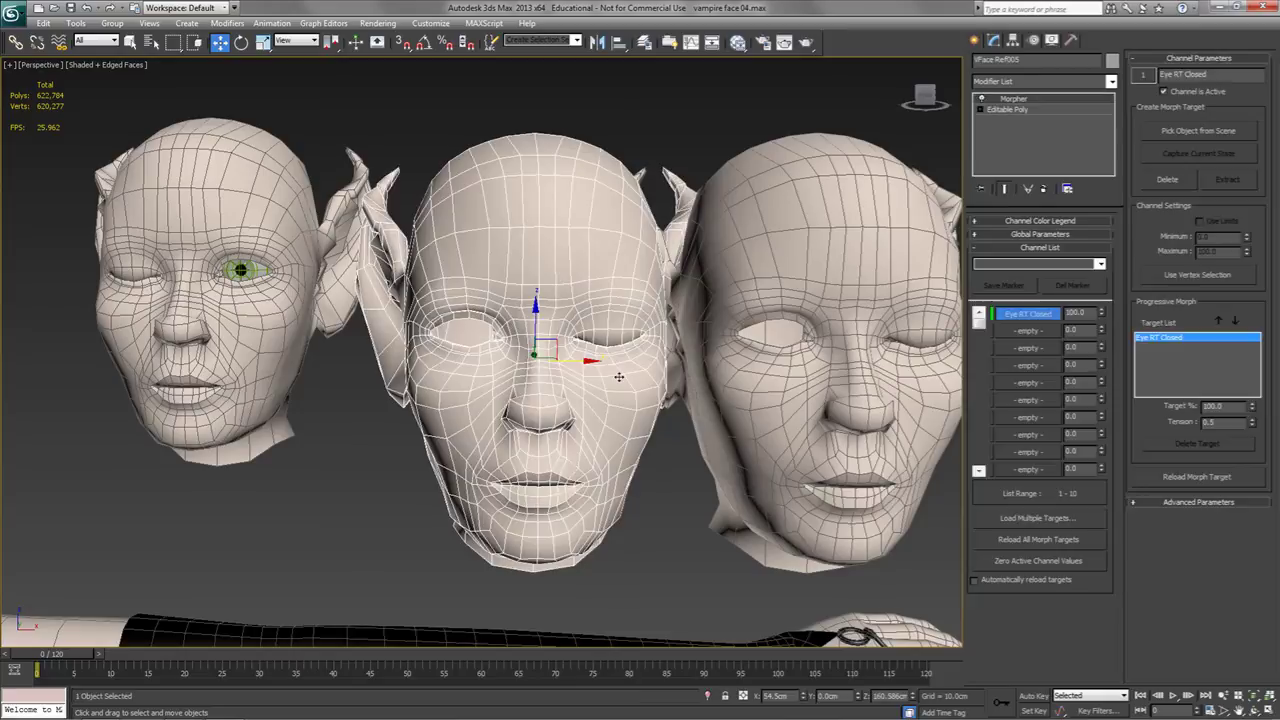
{"action": "key", "text": "Delete"}
Load the Eye RT Closed head from the scene into channel 6 of the Vampire Mesh's Morpher.
{"action": "scroll", "coordinate": [619, 376], "scroll_direction": "down", "scroll_amount": 5}
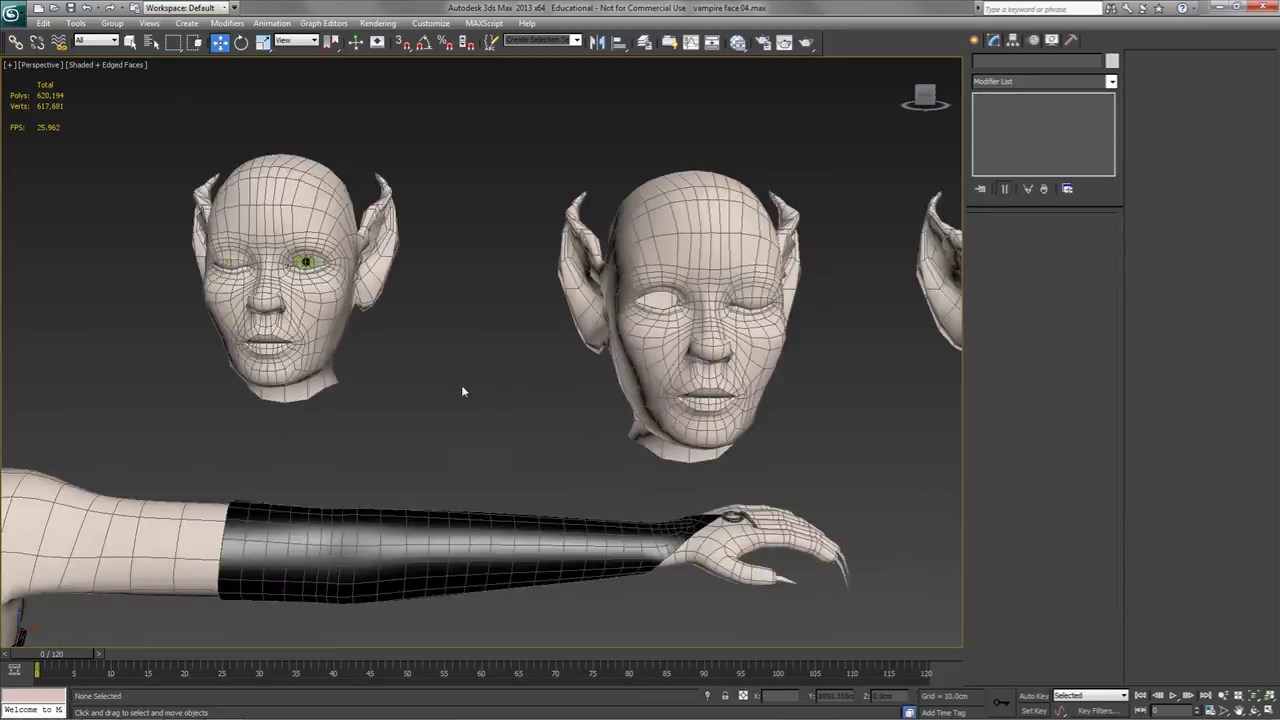
{"action": "scroll", "coordinate": [430, 385], "scroll_direction": "up", "scroll_amount": 3}
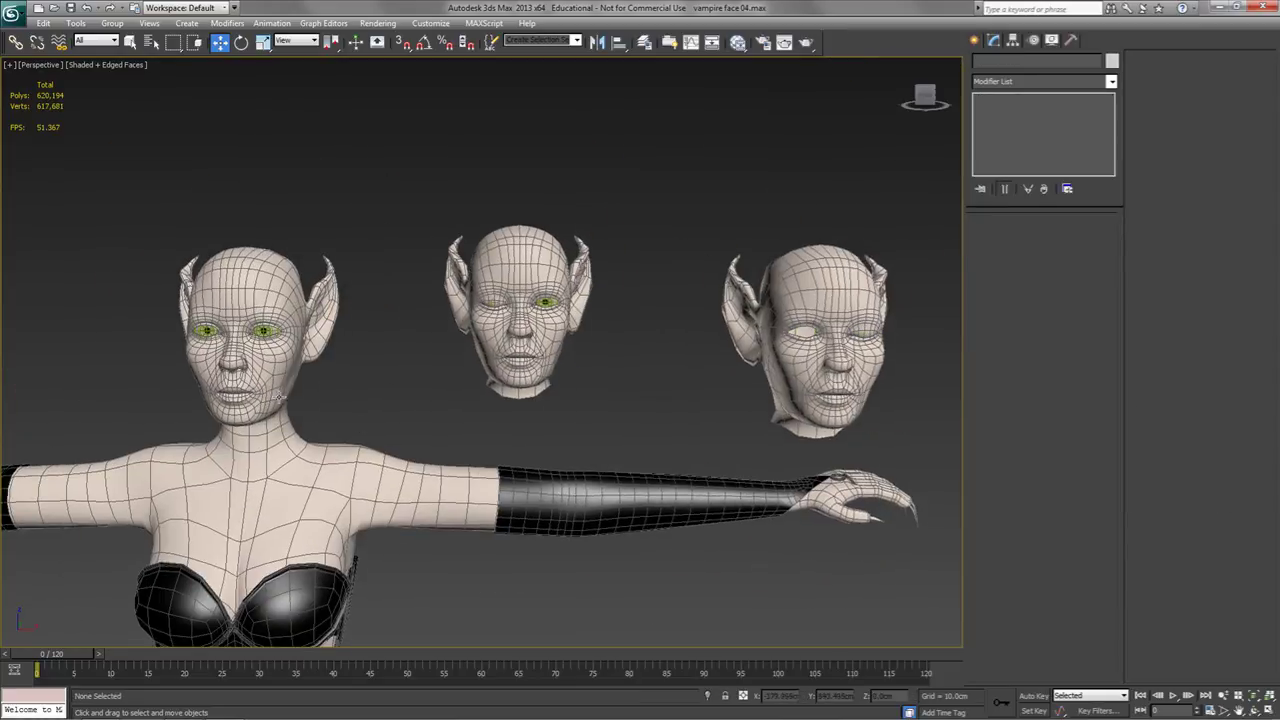
{"action": "left_click", "coordinate": [276, 374]}
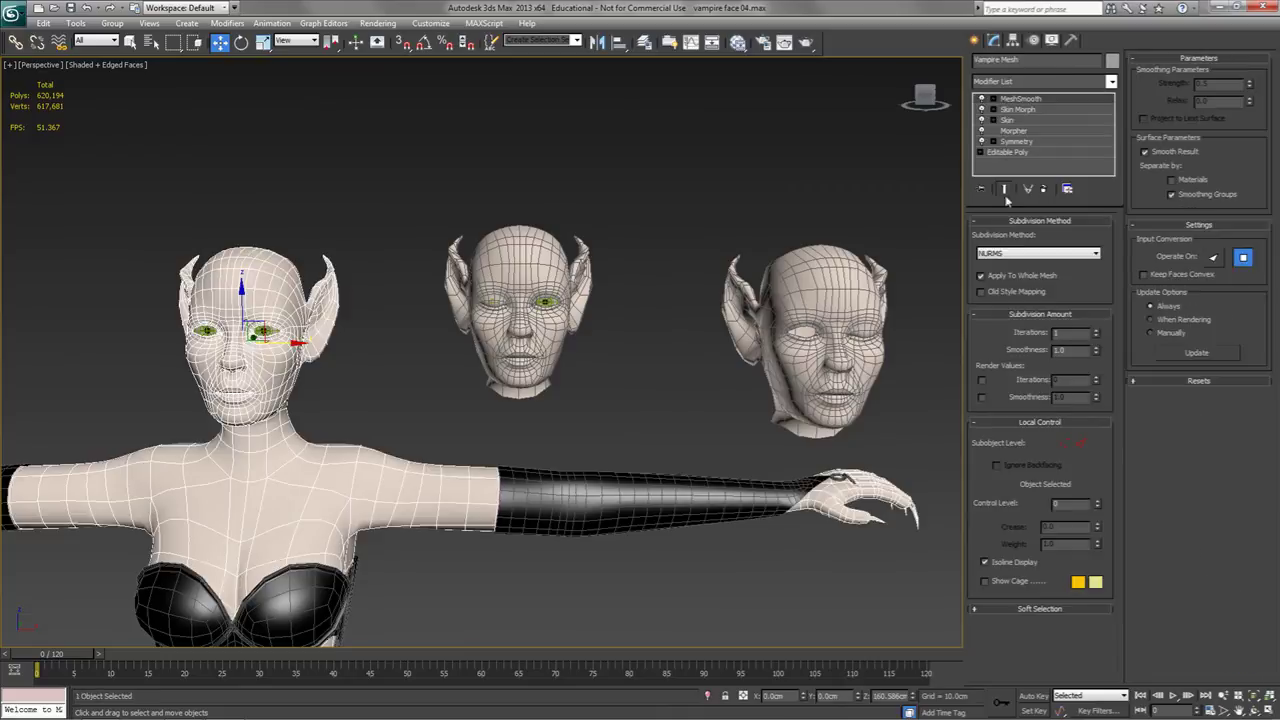
{"action": "left_click", "coordinate": [1013, 131]}
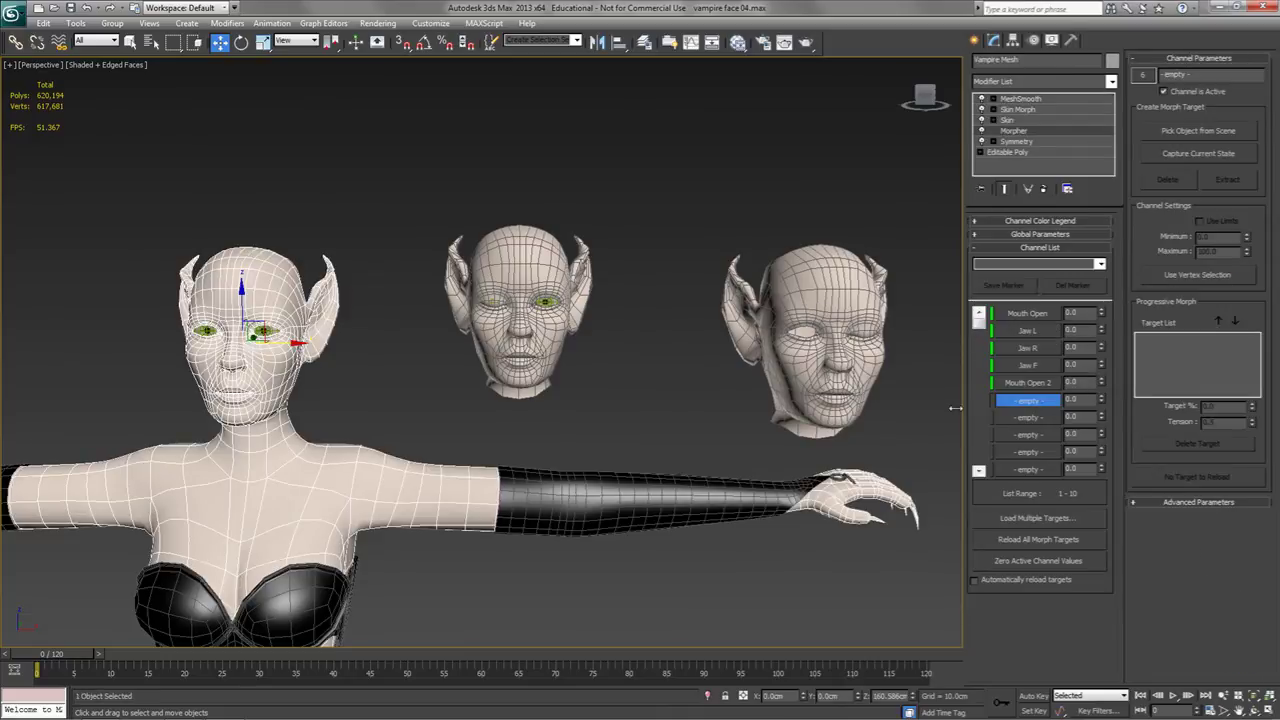
{"action": "left_click", "coordinate": [1198, 131]}
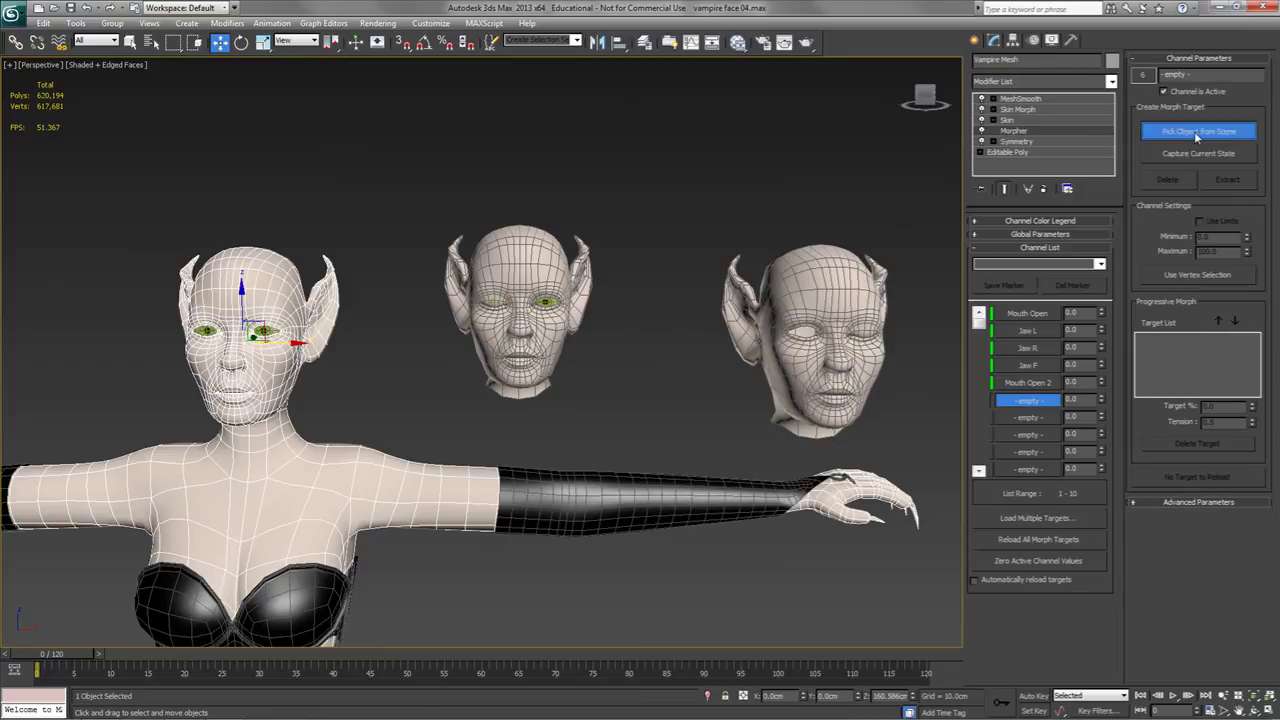
{"action": "left_click", "coordinate": [594, 264]}
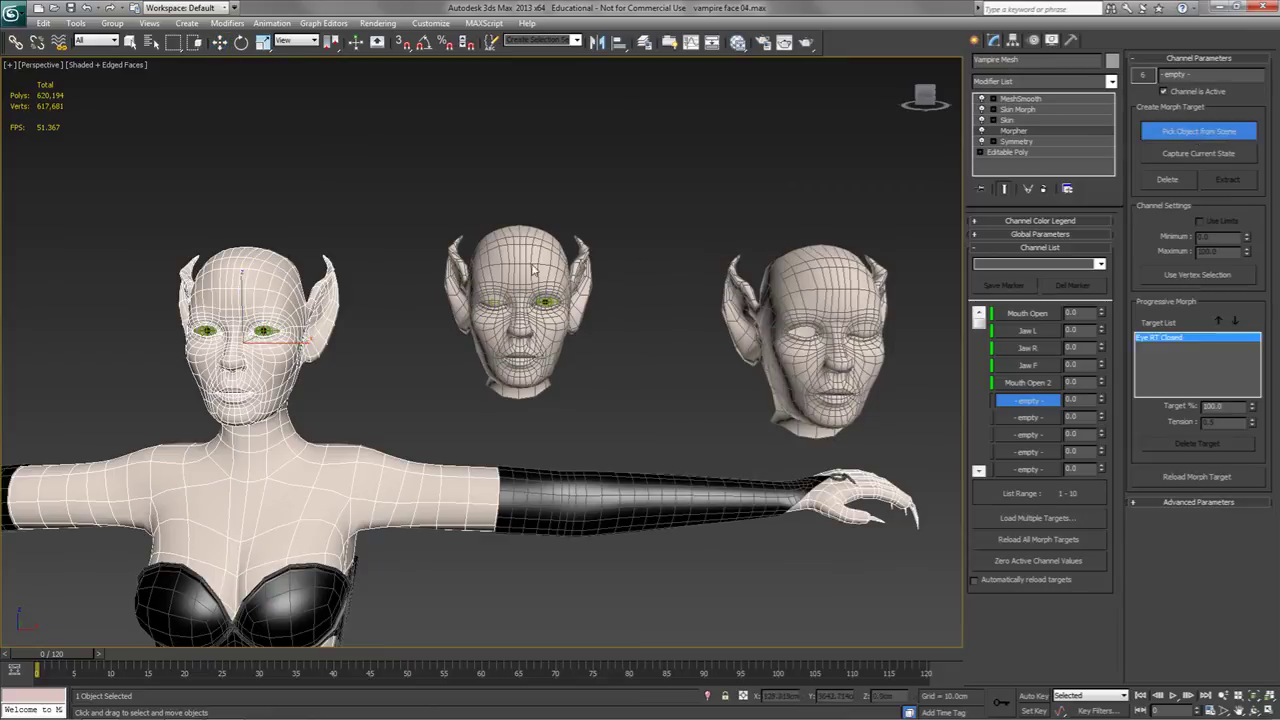
{"action": "left_click", "coordinate": [637, 314]}
Rename the collapsed VFace Ref006 head as Eye LT Closed, reusing the name of the Eye RT Closed head.
{"action": "left_click", "coordinate": [805, 295]}
{"action": "left_click", "coordinate": [517, 263]}
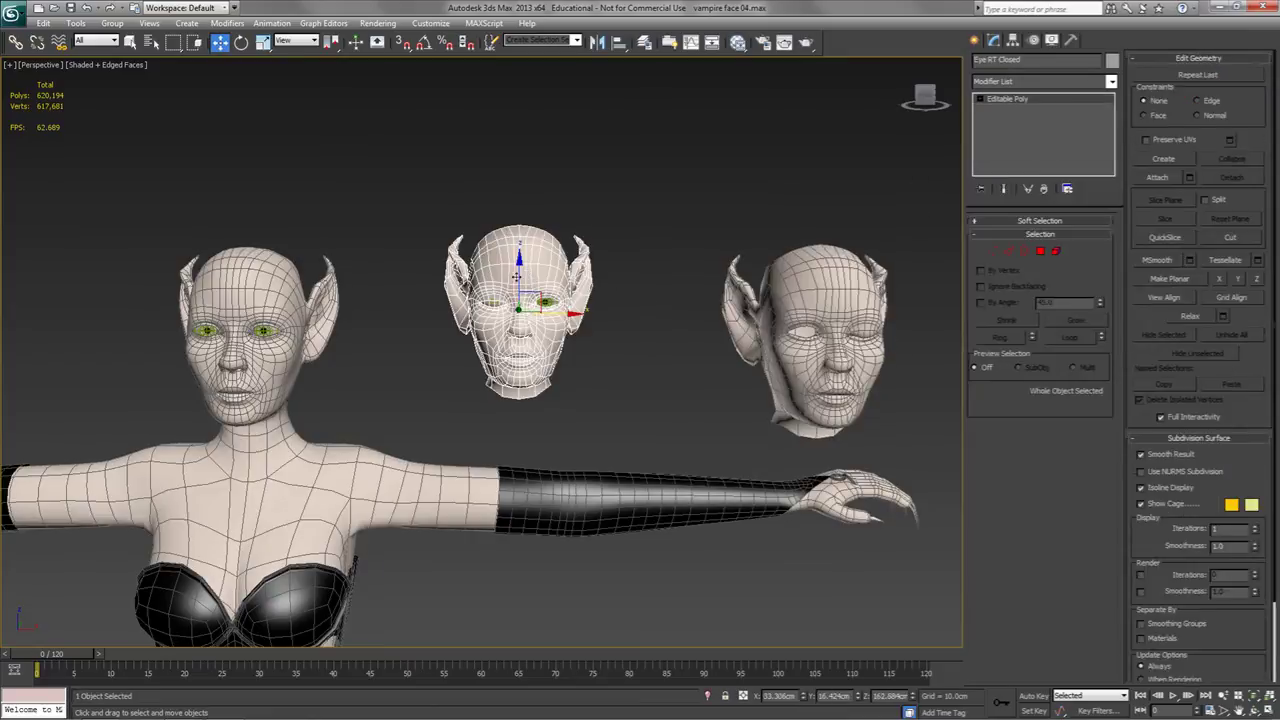
{"action": "left_click_drag", "start_coordinate": [1024, 59], "coordinate": [911, 62]}
{"action": "key", "text": "ctrl+c"}
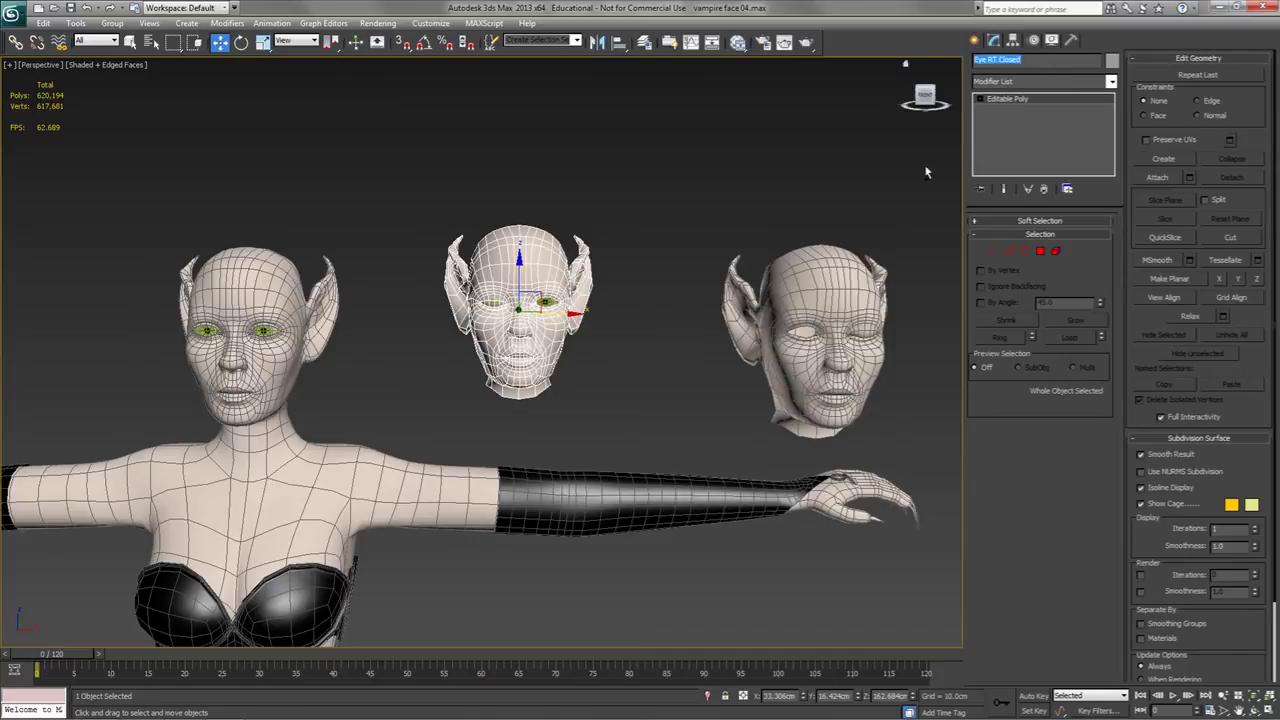
{"action": "left_click", "coordinate": [835, 274]}
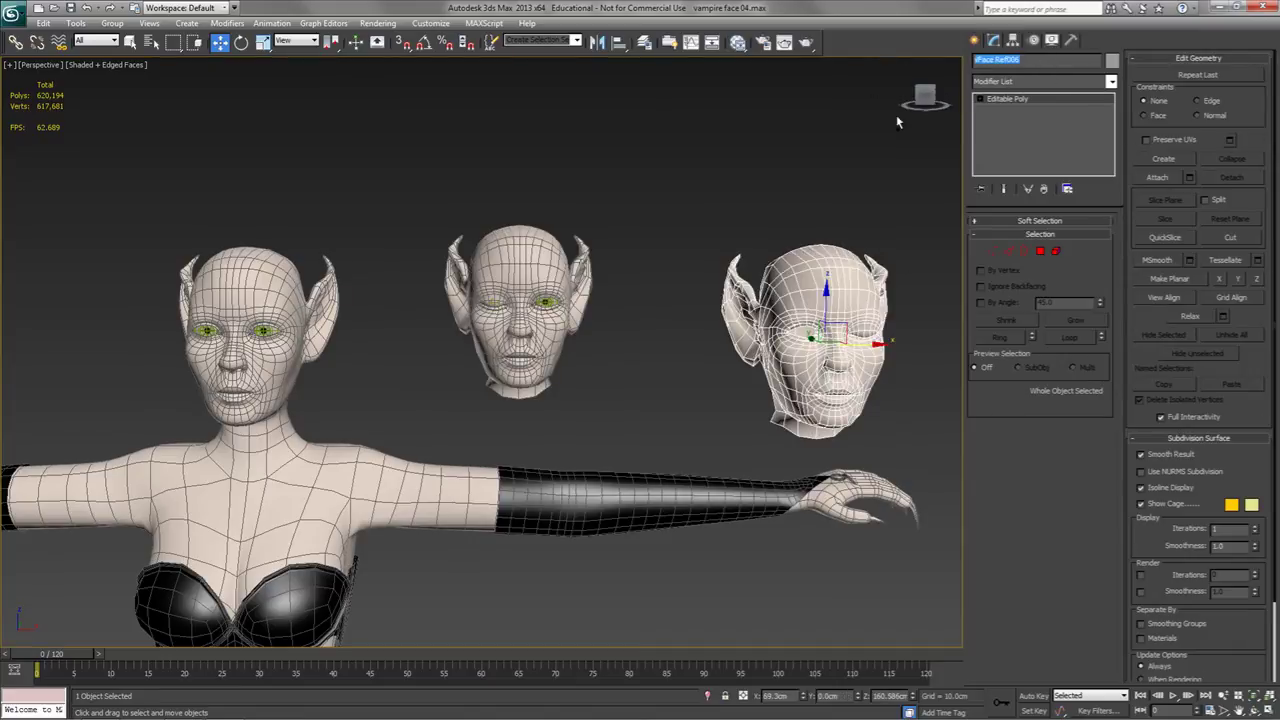
{"action": "key", "text": "ctrl+v"}
{"action": "left_click_drag", "start_coordinate": [994, 59], "coordinate": [988, 59]}
{"action": "type", "text": "L"}
Load the Eye LT Closed head into channel 7 of the Vampire Mesh's Morpher.
{"action": "left_click", "coordinate": [239, 281]}
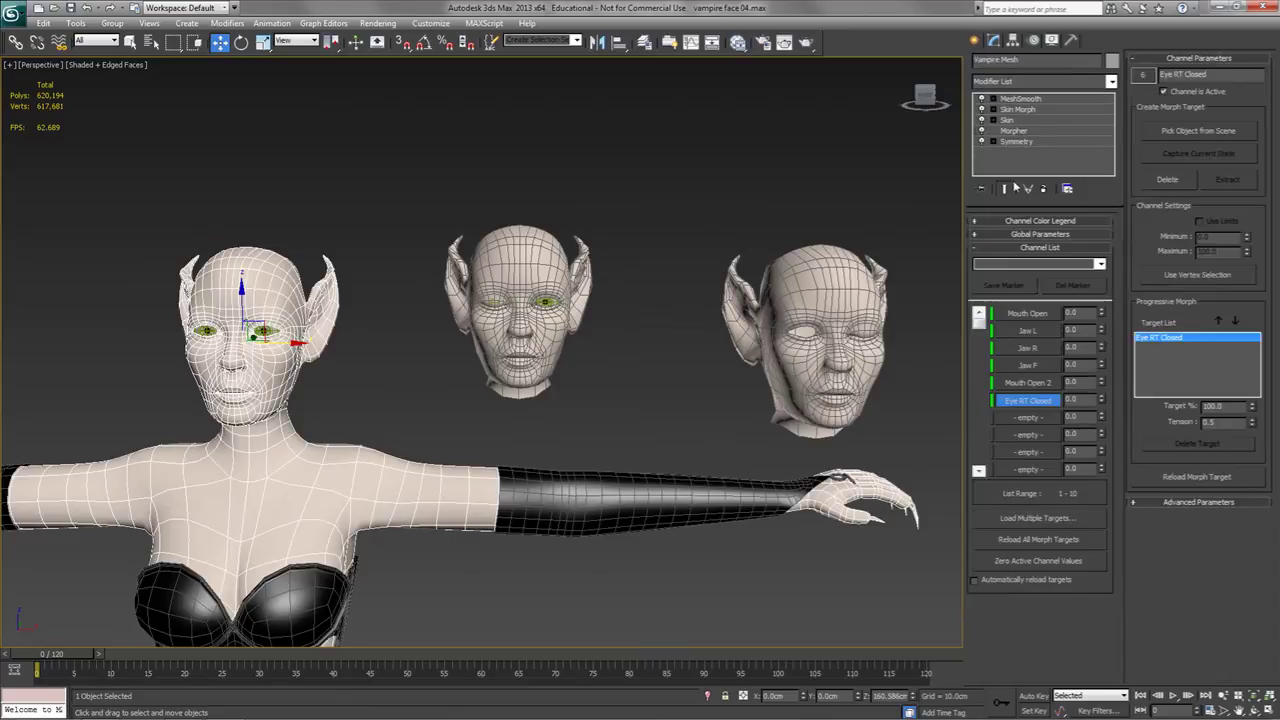
{"action": "left_click", "coordinate": [1030, 417]}
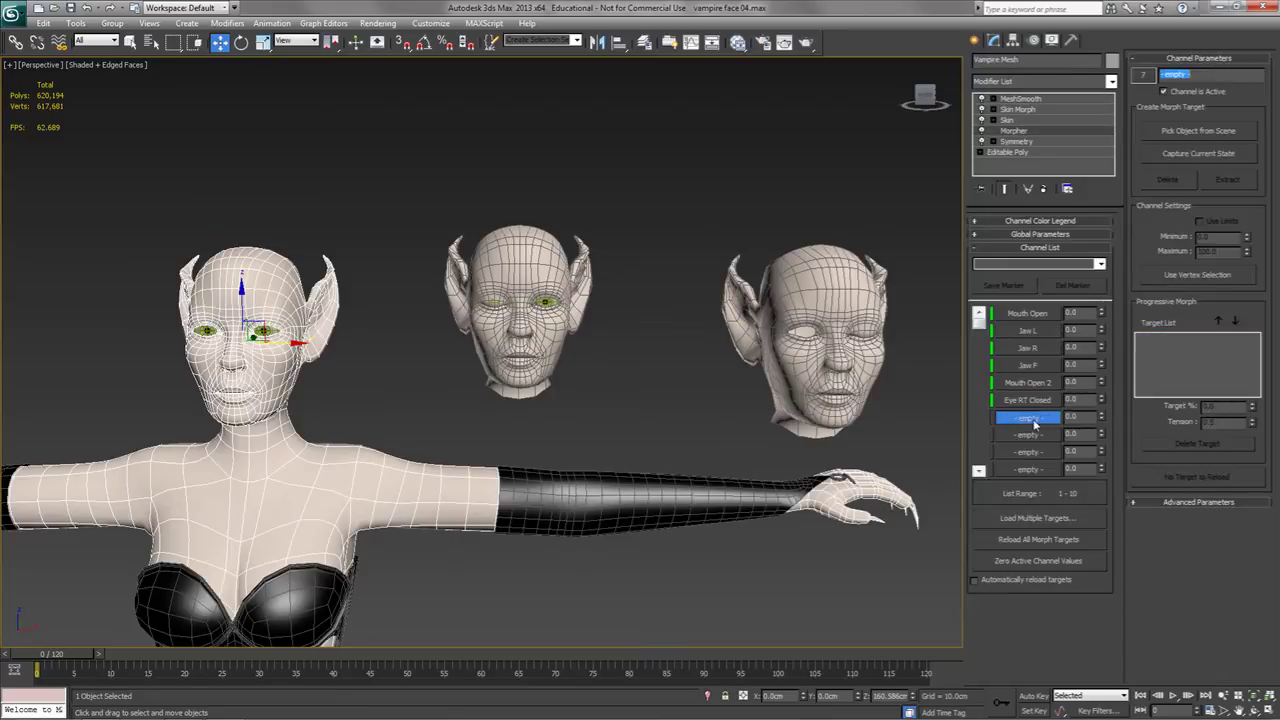
{"action": "left_click", "coordinate": [1190, 156]}
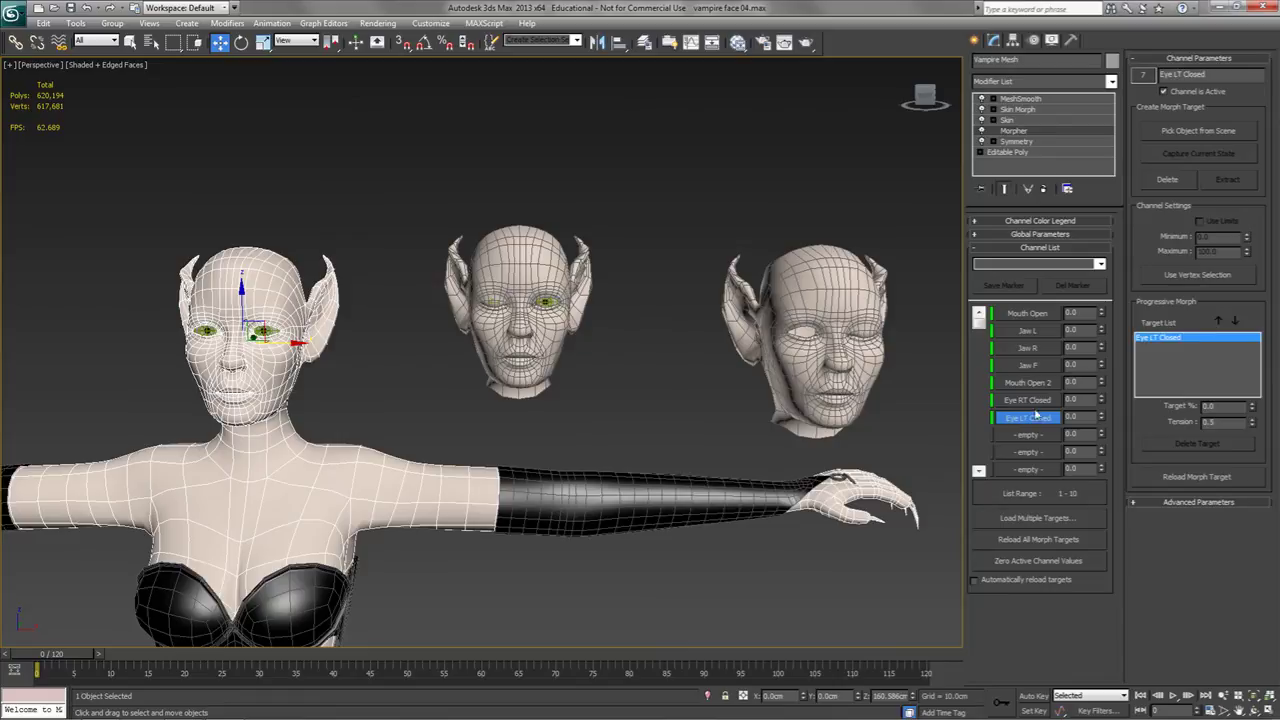
Test the eyelid morphs on the Vampire Mesh, setting both Eye LT Closed and Eye RT Closed to 100.
{"action": "scroll", "coordinate": [529, 457], "scroll_direction": "up", "scroll_amount": 5}
{"action": "middle_click_drag", "start_coordinate": [370, 438], "coordinate": [752, 338]}
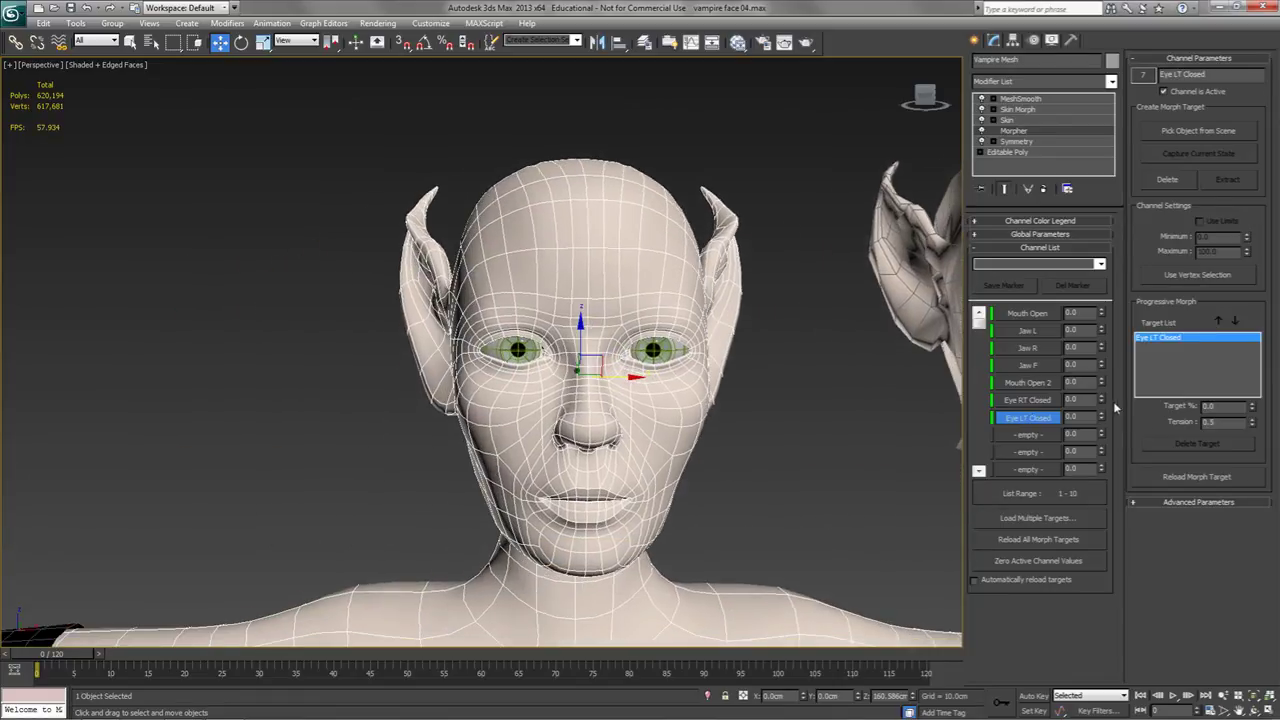
{"action": "left_click_drag", "start_coordinate": [1102, 401], "coordinate": [1098, 509]}
{"action": "left_click_drag", "start_coordinate": [1104, 423], "coordinate": [1101, 133]}
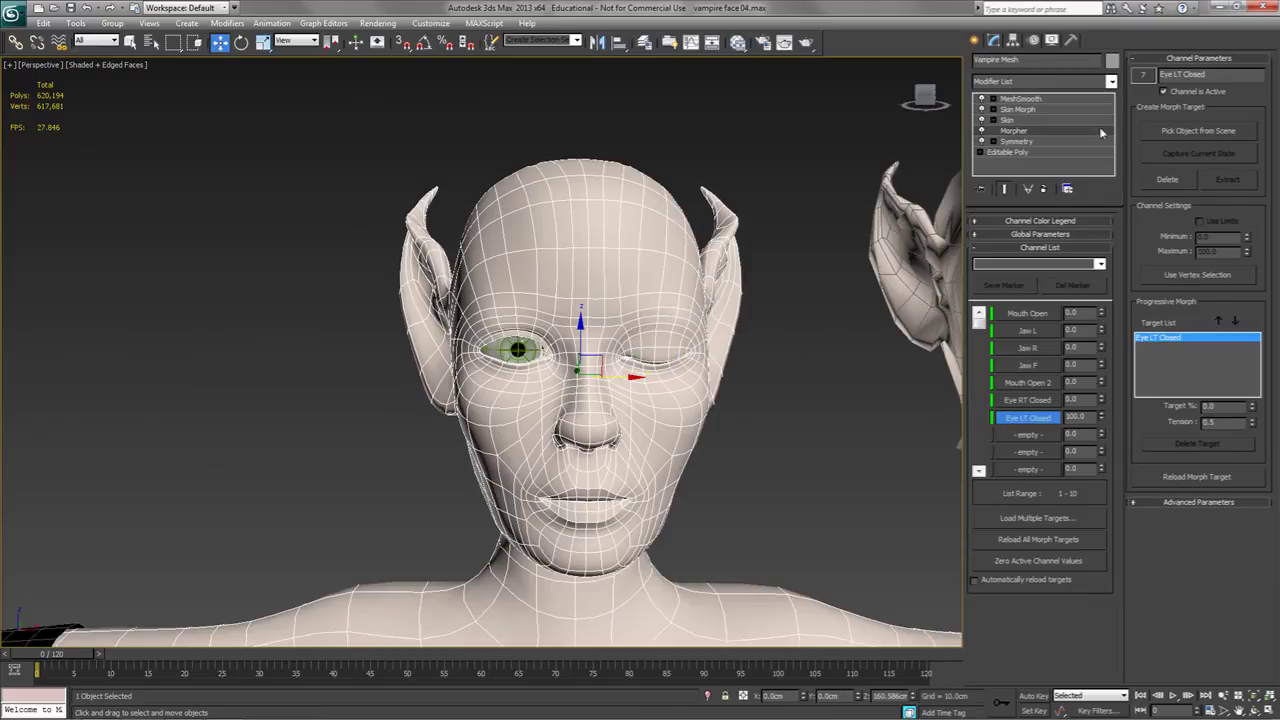
{"action": "left_click_drag", "start_coordinate": [1106, 291], "coordinate": [1108, 322]}
{"action": "left_click_drag", "start_coordinate": [1101, 399], "coordinate": [1091, 229]}
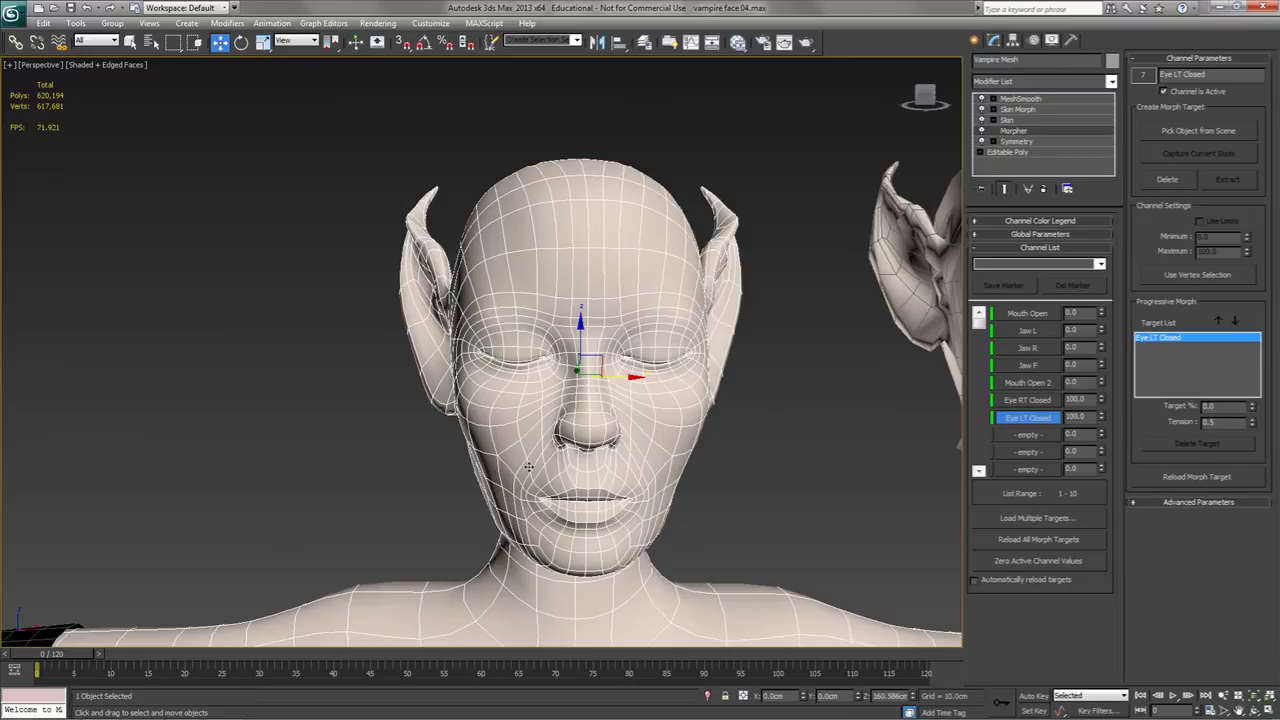